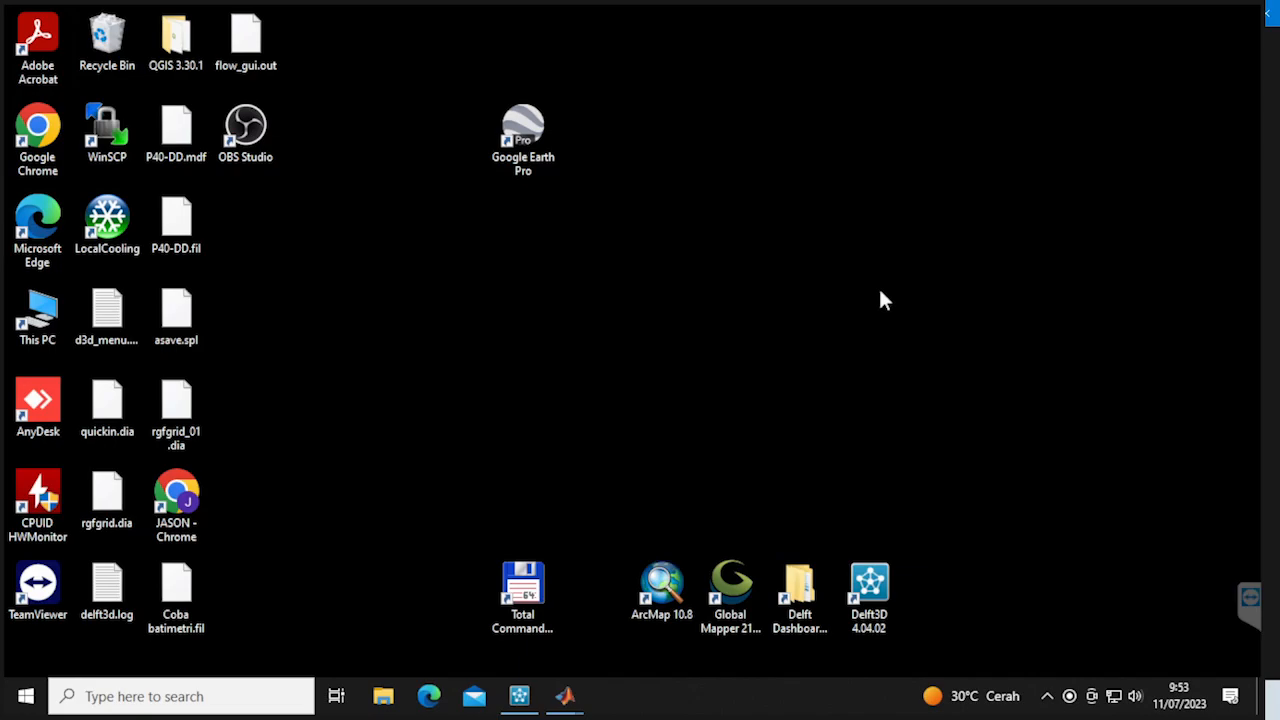
Browse to the TUTORIAL DELFT3D folder inside SKRIPSI on Local Disk (E:) in File Explorer
{"action": "left_click", "coordinate": [383, 696]}
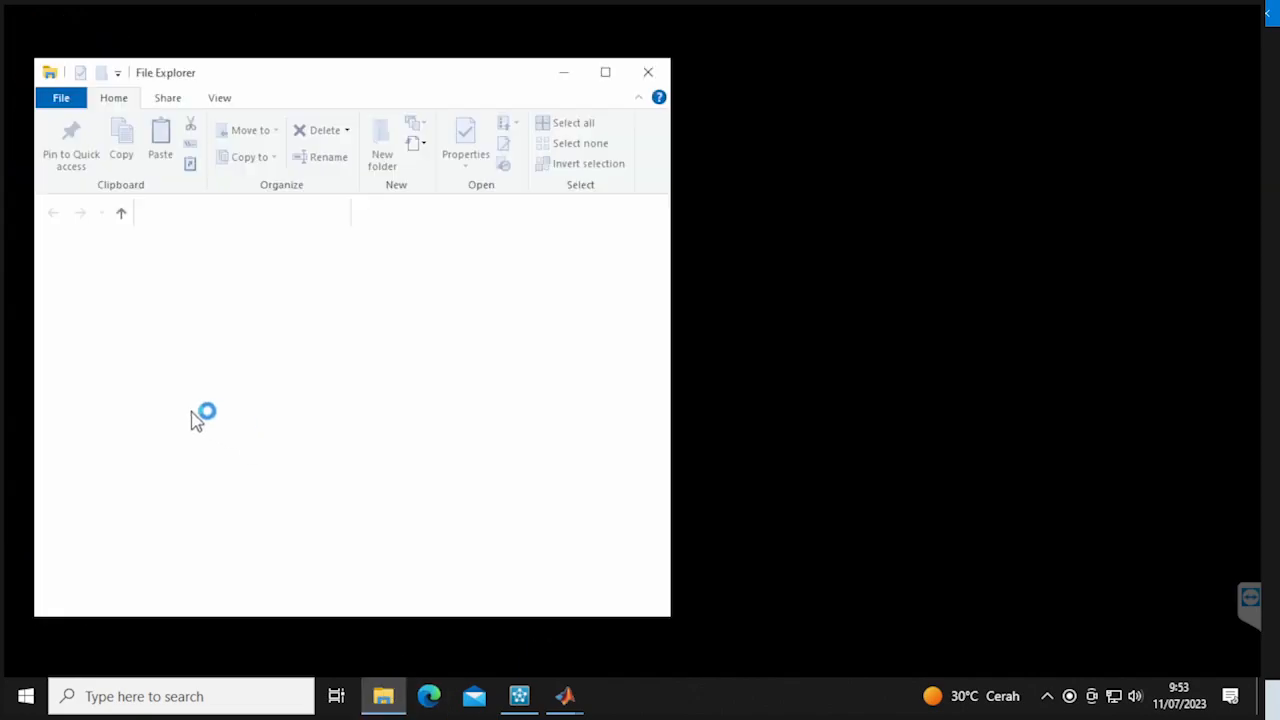
{"action": "left_click", "coordinate": [605, 72]}
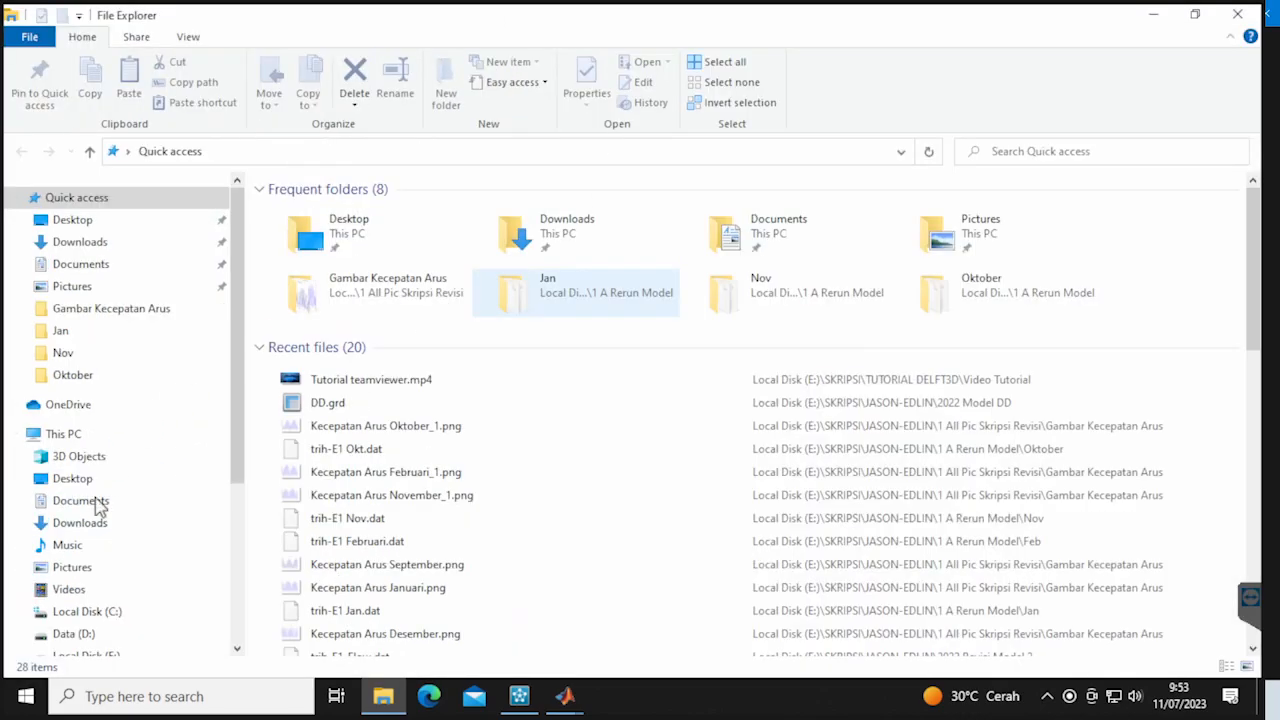
{"action": "scroll", "coordinate": [120, 578], "scroll_direction": "down", "scroll_amount": 2}
{"action": "left_click", "coordinate": [147, 552]}
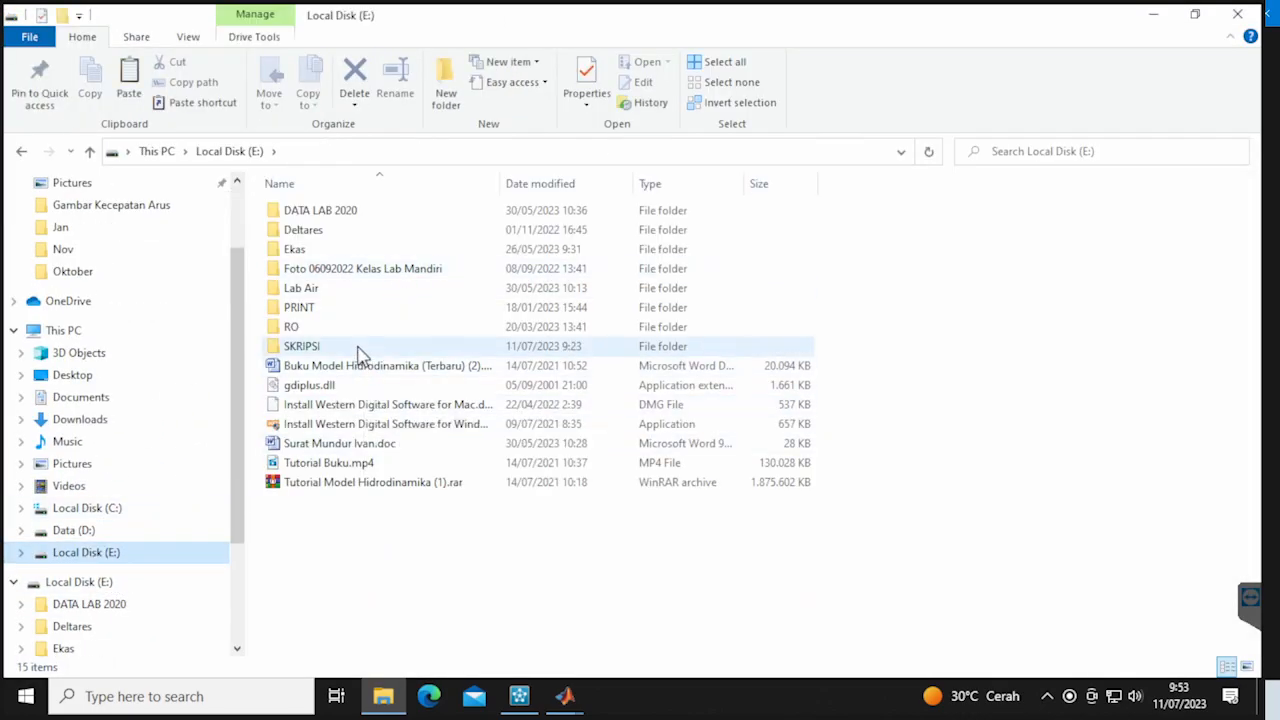
{"action": "double_click", "coordinate": [358, 344]}
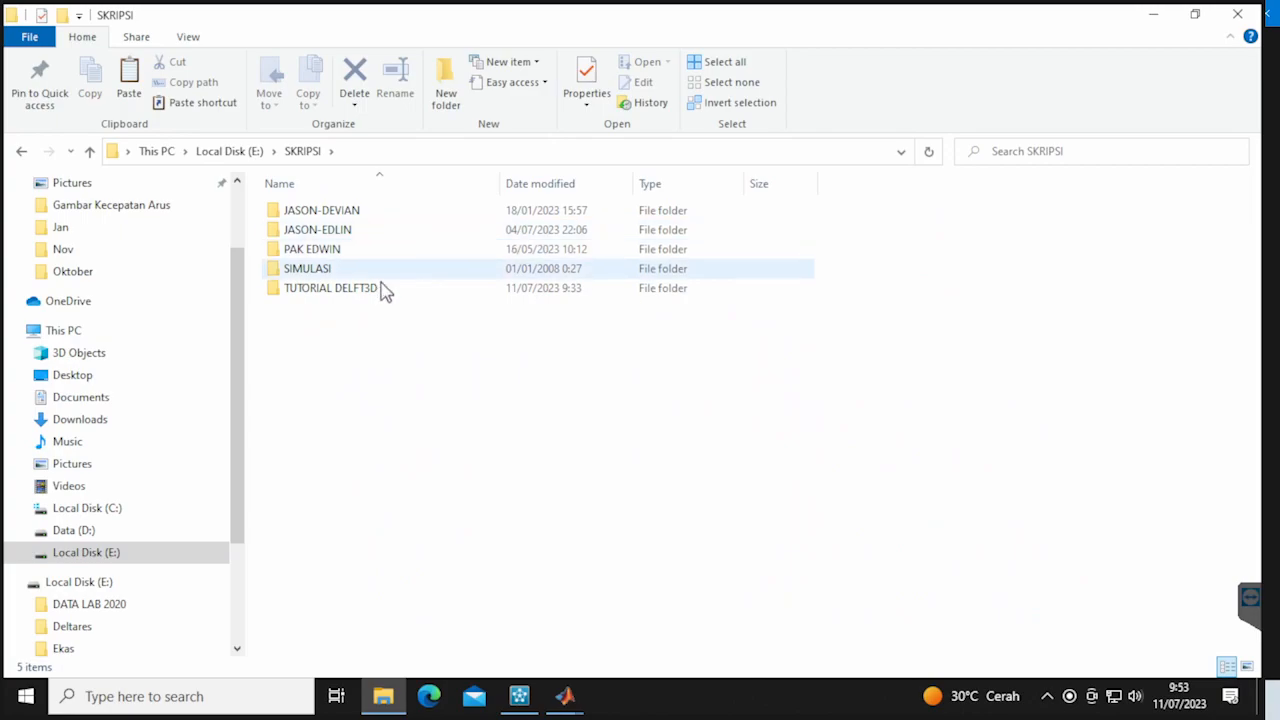
{"action": "double_click", "coordinate": [383, 289]}
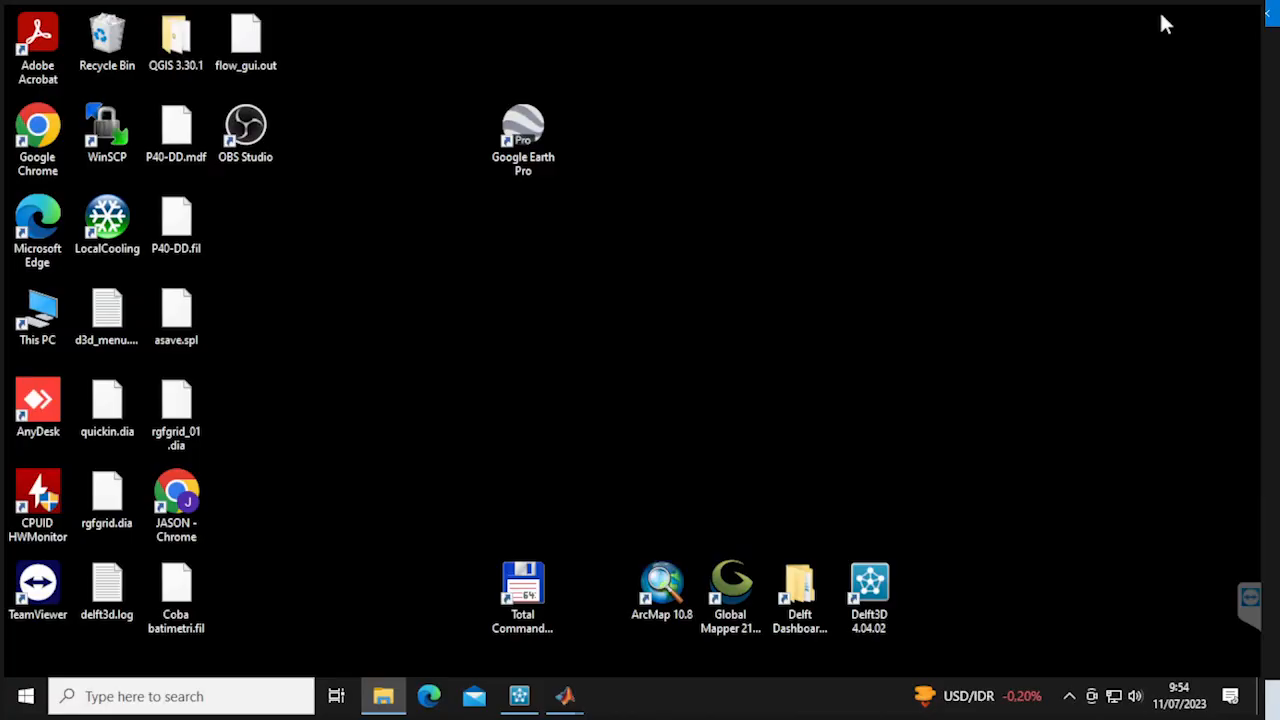
View the contents of the "File Tutorial Pekerjaan Flow + Wave" folder, then minimise File Explorer
{"action": "left_click", "coordinate": [1155, 15]}
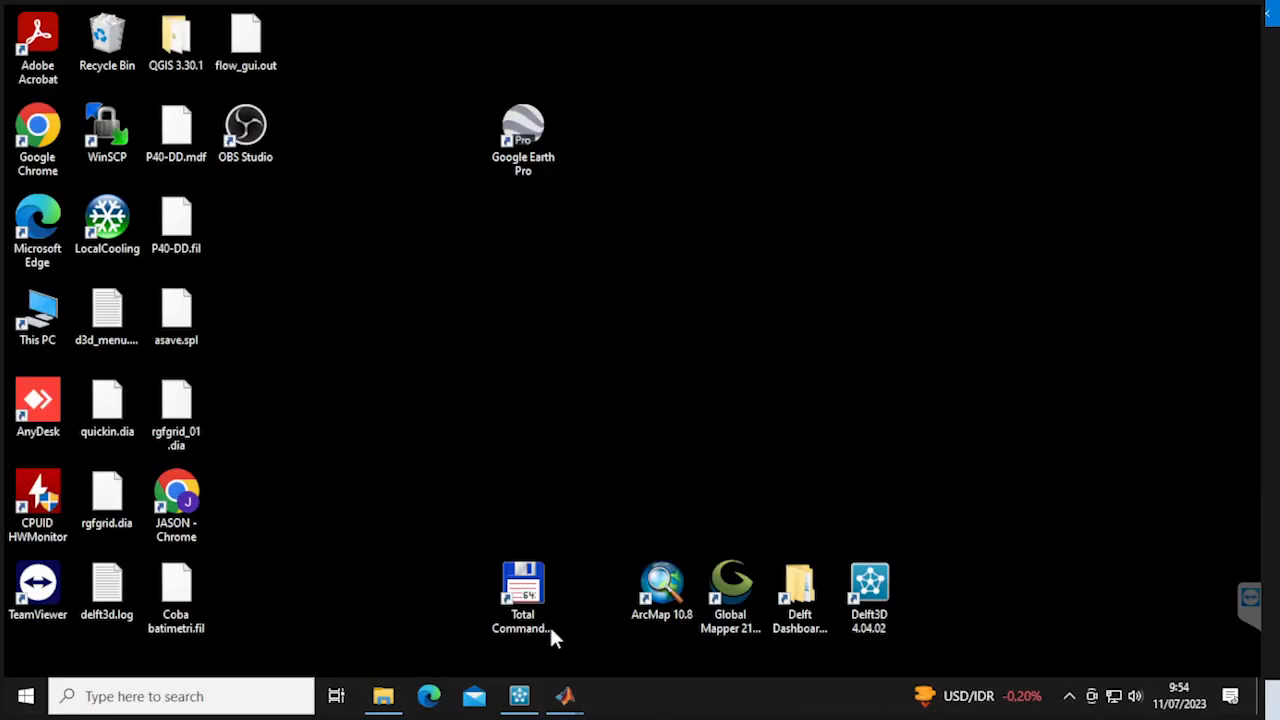
{"action": "left_click", "coordinate": [383, 696]}
{"action": "double_click", "coordinate": [360, 230]}
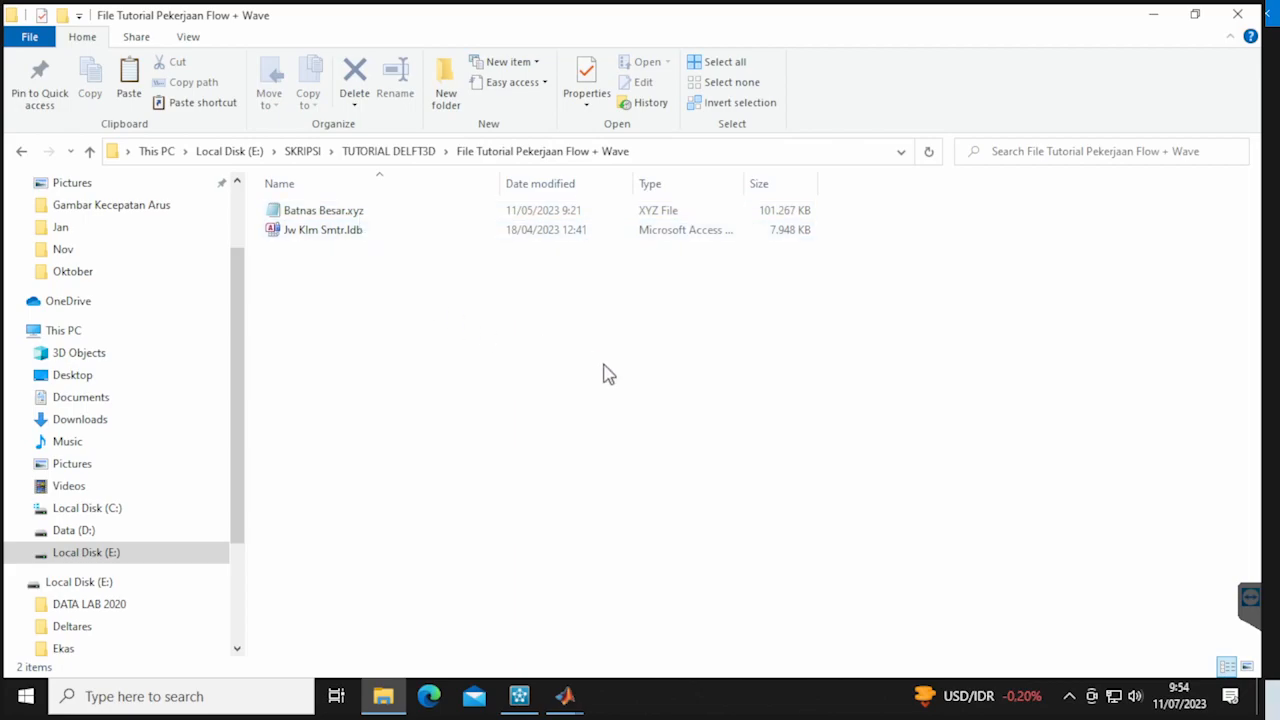
{"action": "left_click", "coordinate": [1153, 14]}
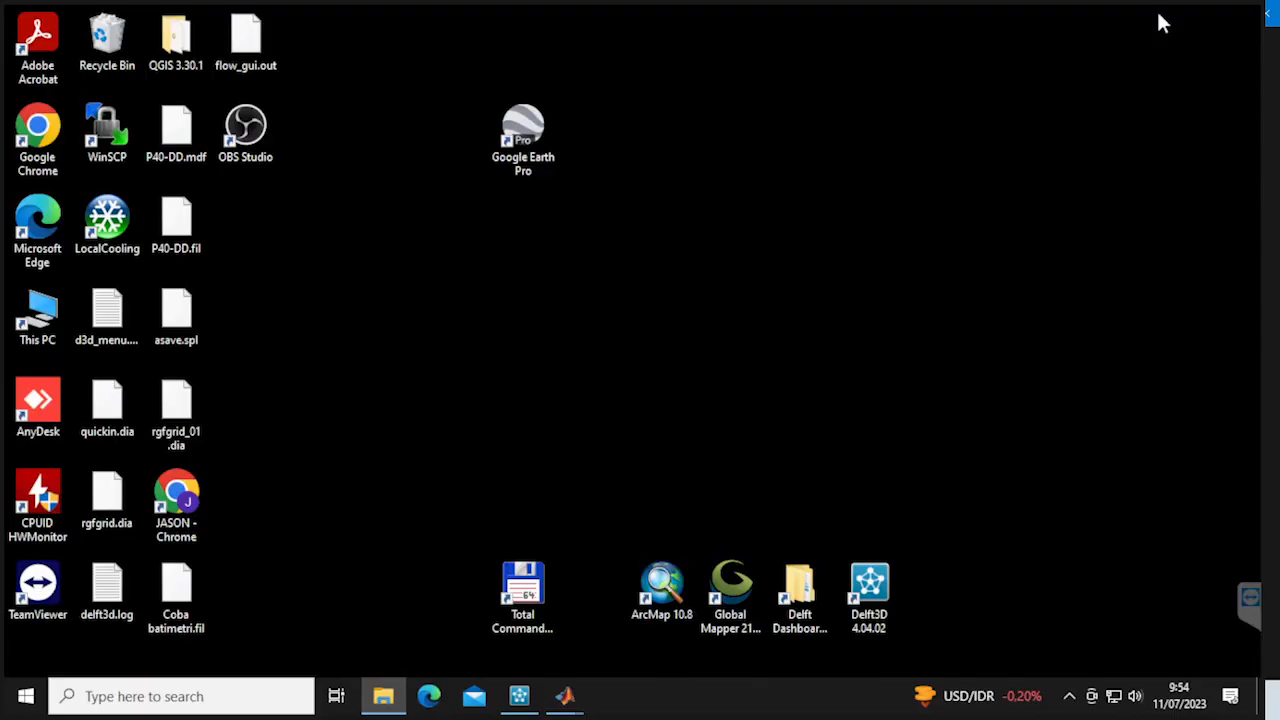
Switch to Delft3D and set the working directory to E:\SKRIPSI\TUTORIAL DELFT3D\File Tutorial Pekerjaan Flow + Wave
{"action": "left_click", "coordinate": [520, 696]}
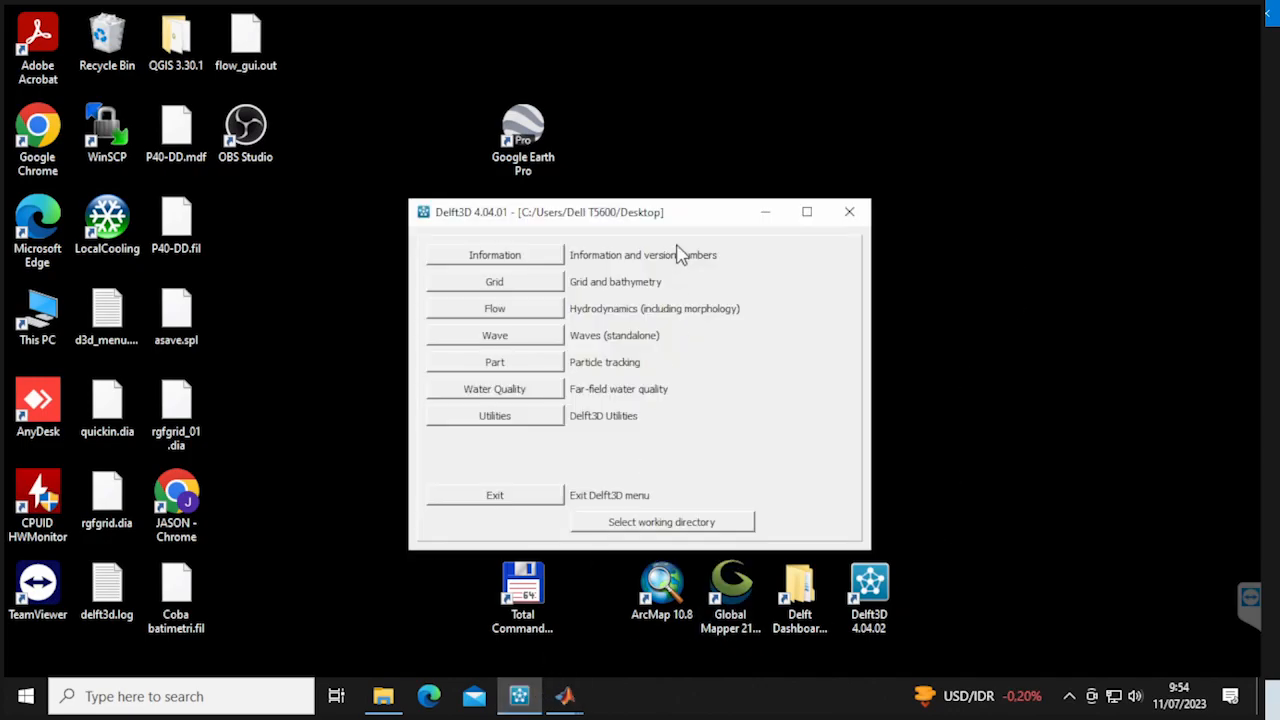
{"action": "left_click_drag", "start_coordinate": [670, 221], "coordinate": [688, 203]}
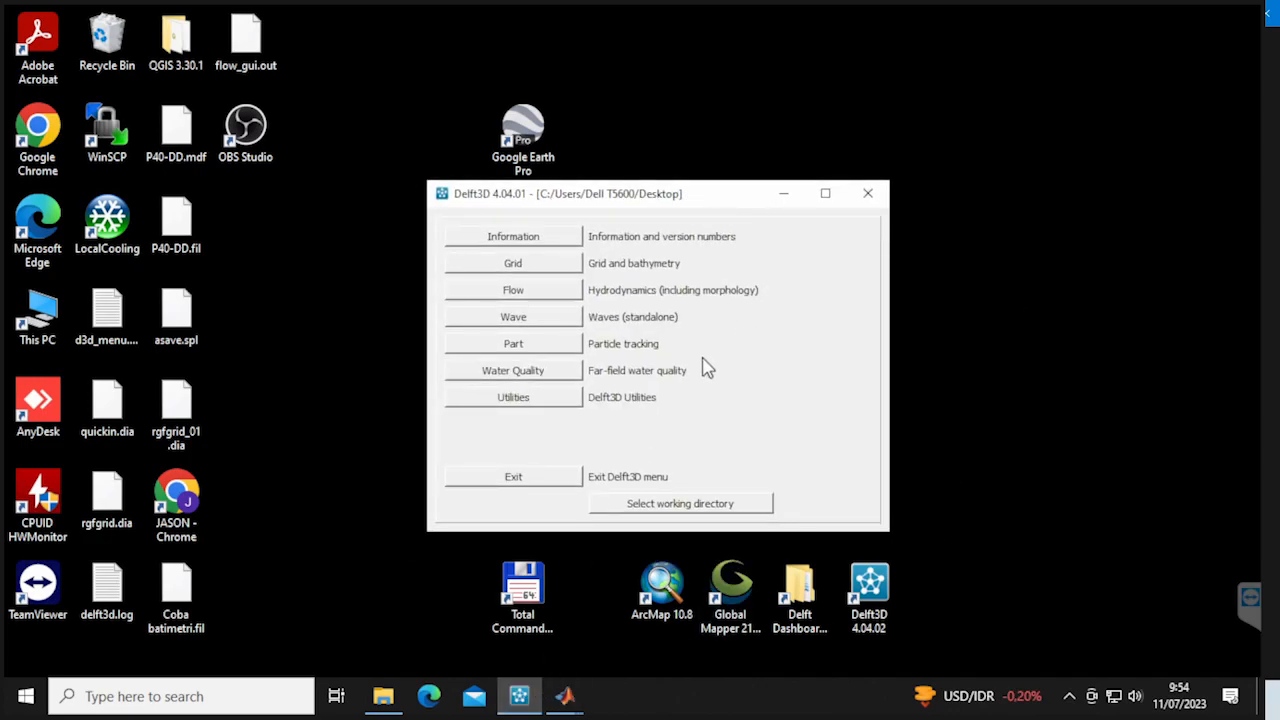
{"action": "left_click", "coordinate": [668, 507]}
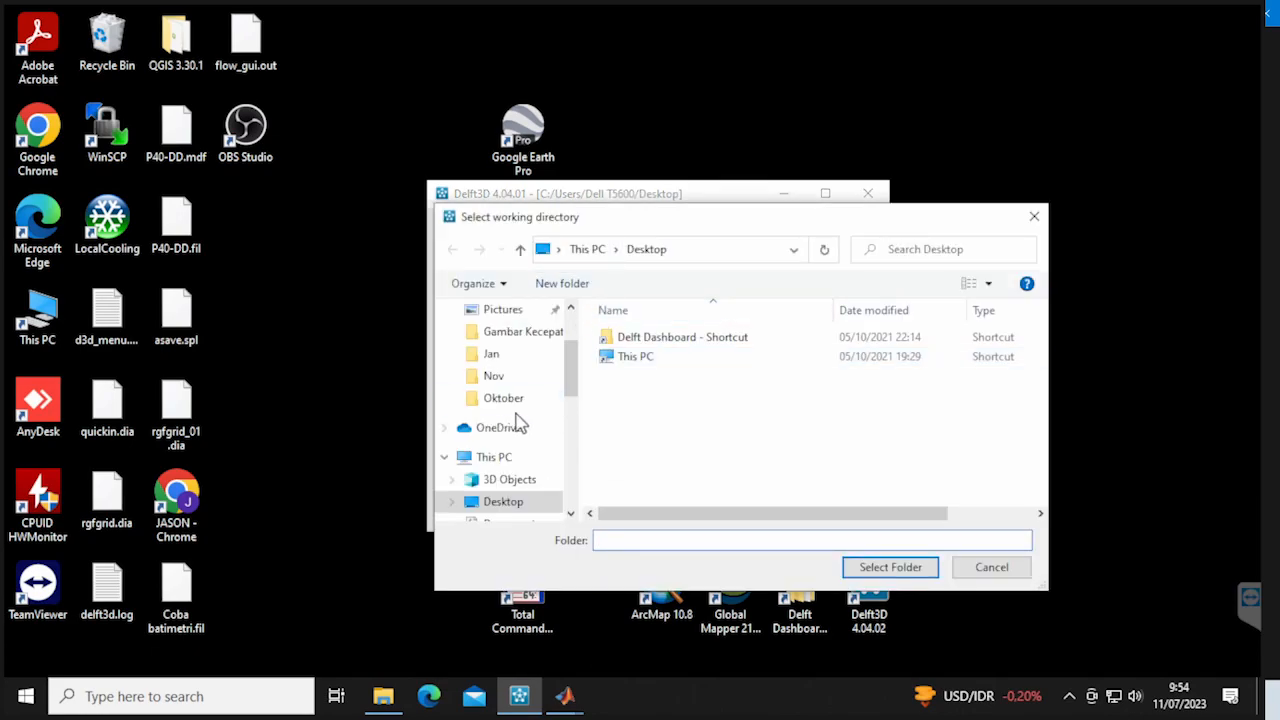
{"action": "scroll", "coordinate": [545, 440], "scroll_direction": "down", "scroll_amount": 4}
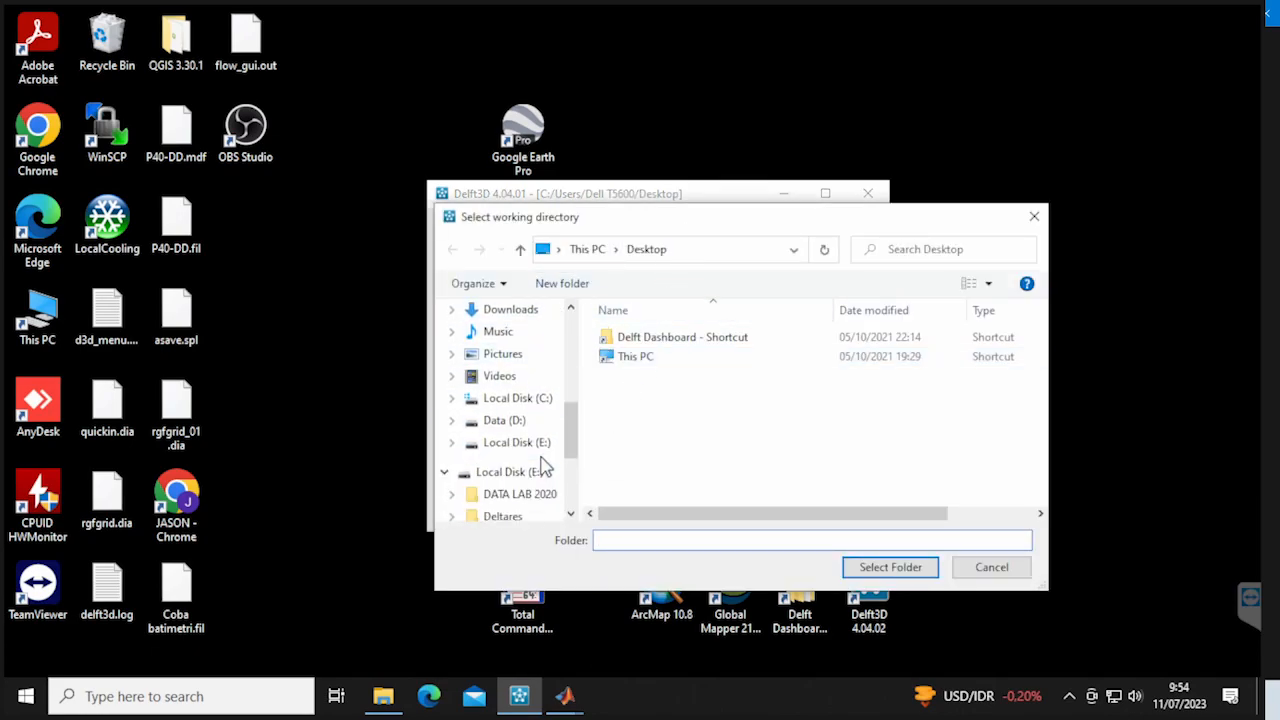
{"action": "double_click", "coordinate": [657, 473]}
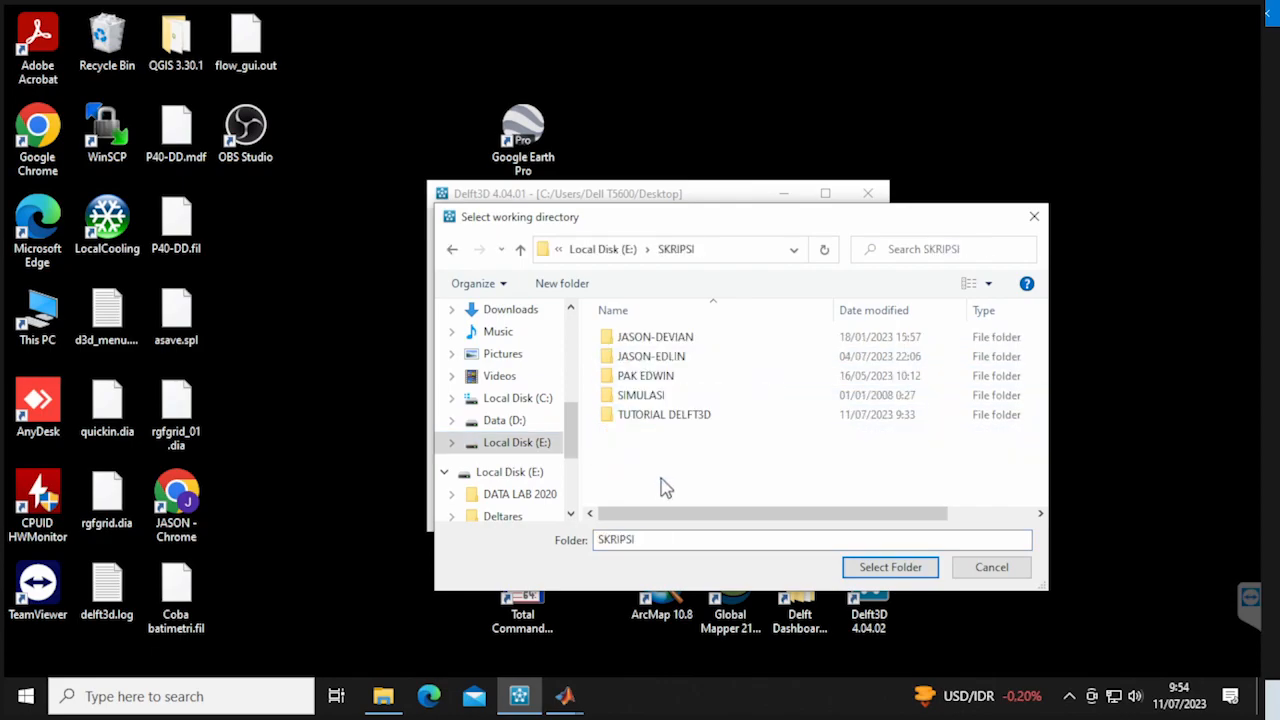
{"action": "double_click", "coordinate": [692, 414]}
{"action": "left_click", "coordinate": [720, 366]}
{"action": "double_click", "coordinate": [720, 366]}
{"action": "left_click", "coordinate": [880, 566]}
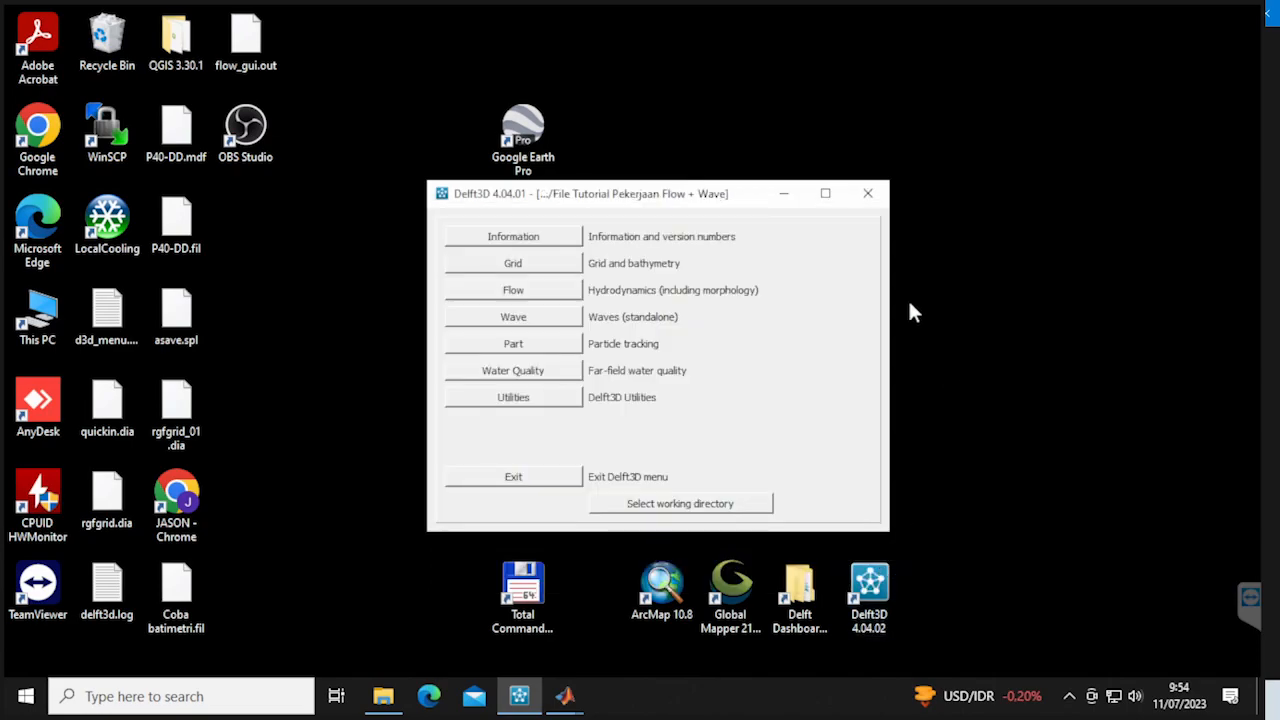
Launch RGFGRID from the Grid and Bathymetry module and maximise its window
{"action": "left_click", "coordinate": [567, 265]}
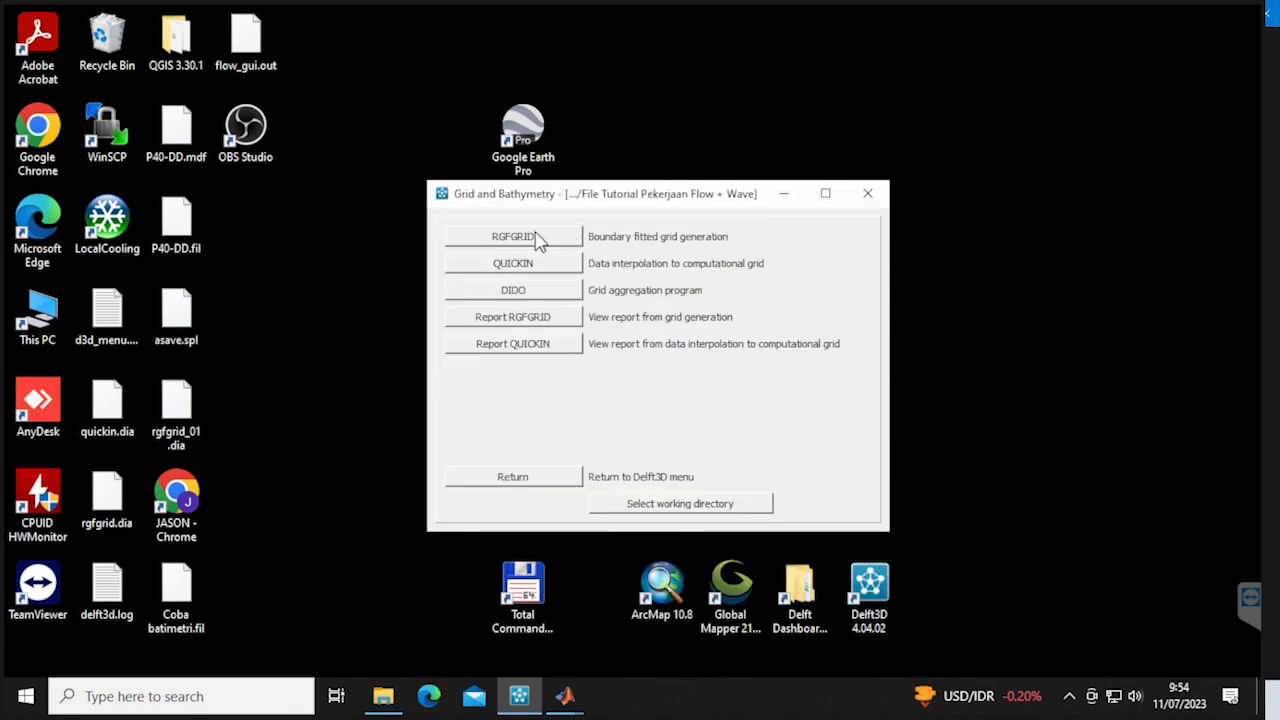
{"action": "left_click", "coordinate": [540, 242]}
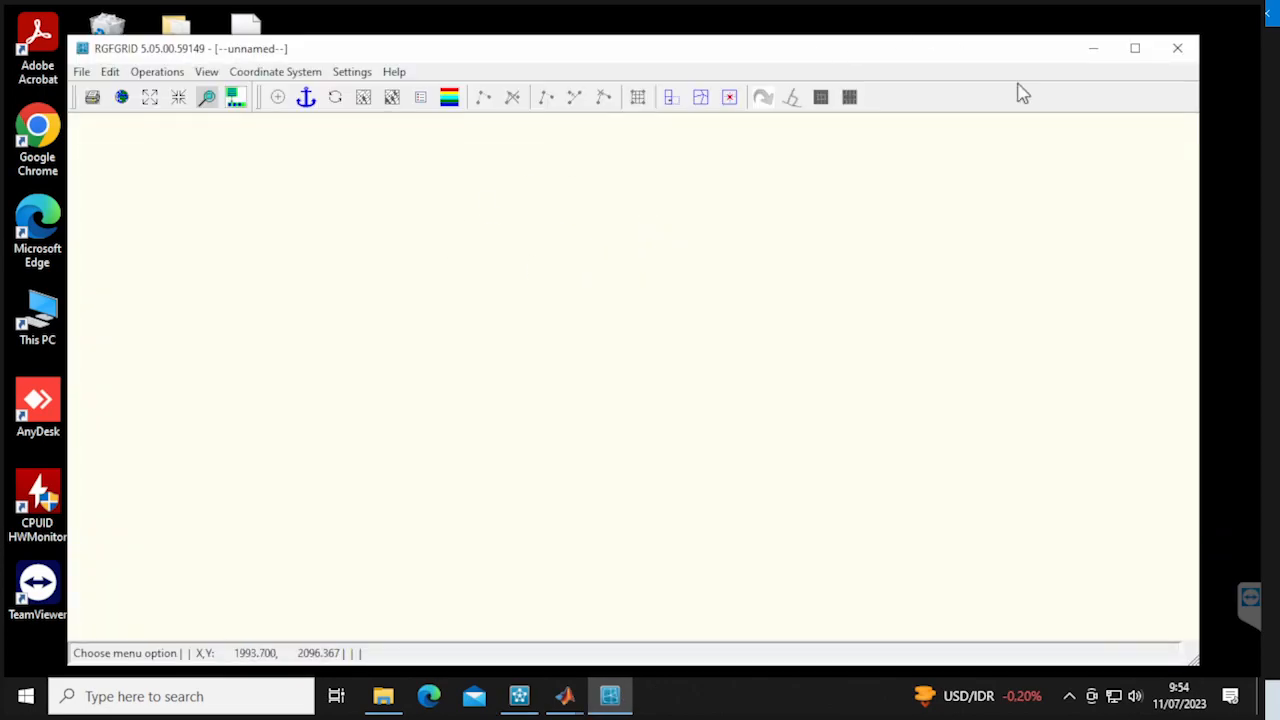
{"action": "left_click", "coordinate": [1137, 48]}
Load the land boundary file Jw Klm Smtr.ldb
{"action": "left_click", "coordinate": [18, 35]}
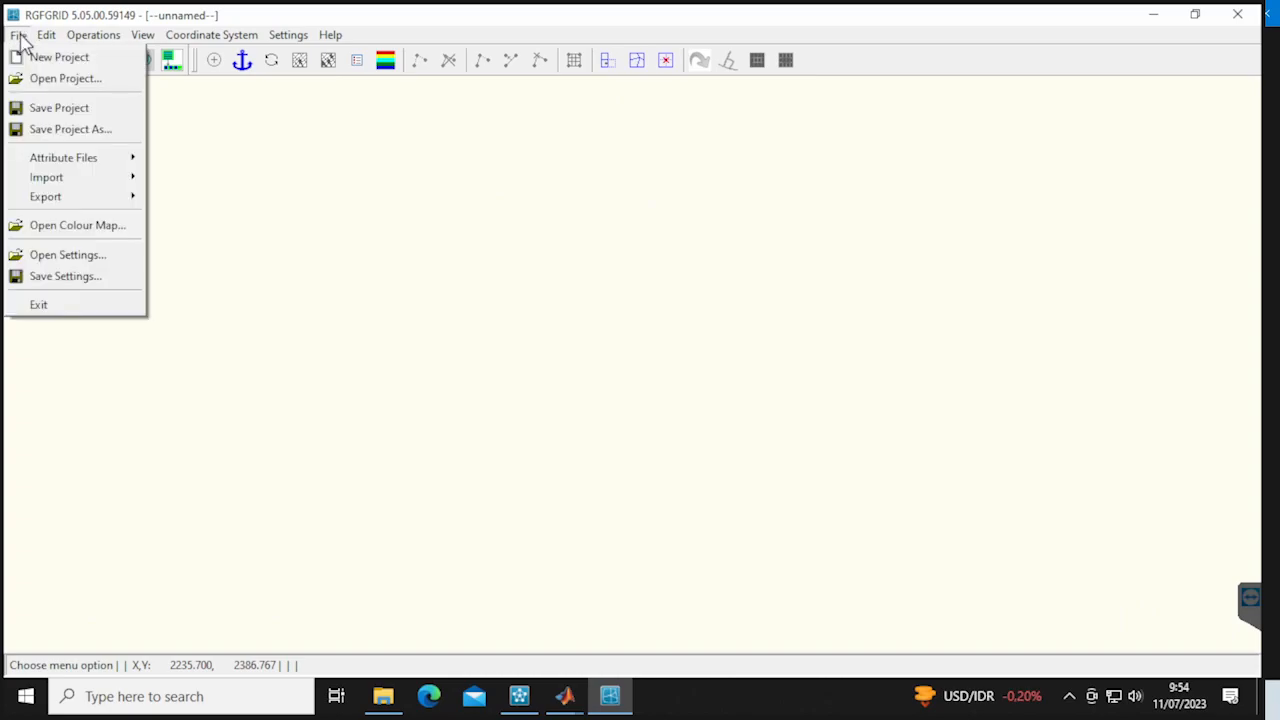
{"action": "mouse_move", "coordinate": [98, 162]}
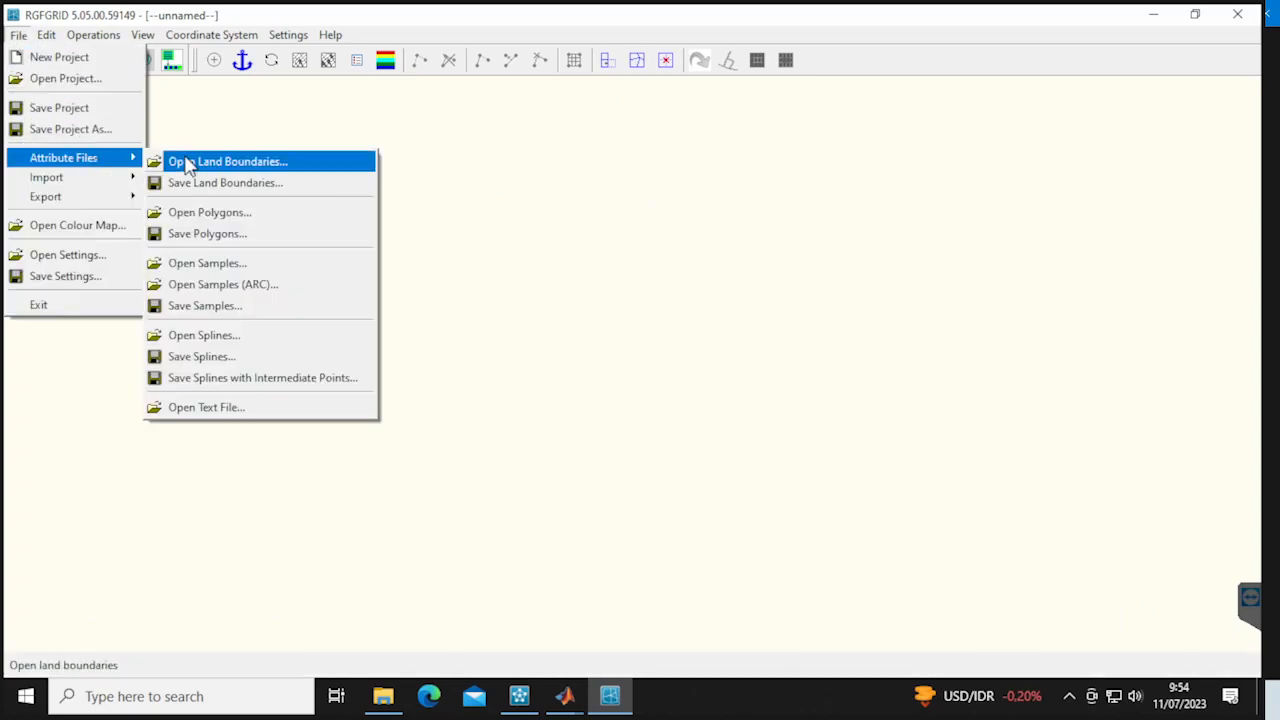
{"action": "left_click", "coordinate": [236, 168]}
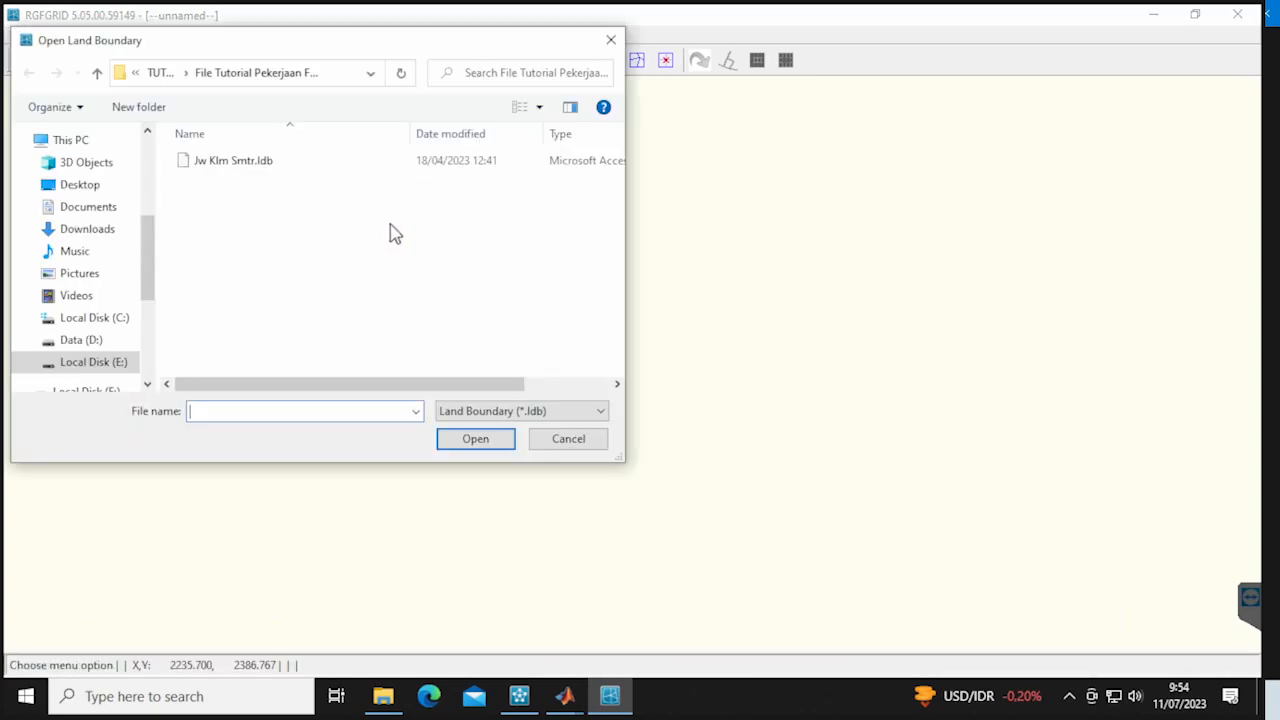
{"action": "double_click", "coordinate": [268, 172]}
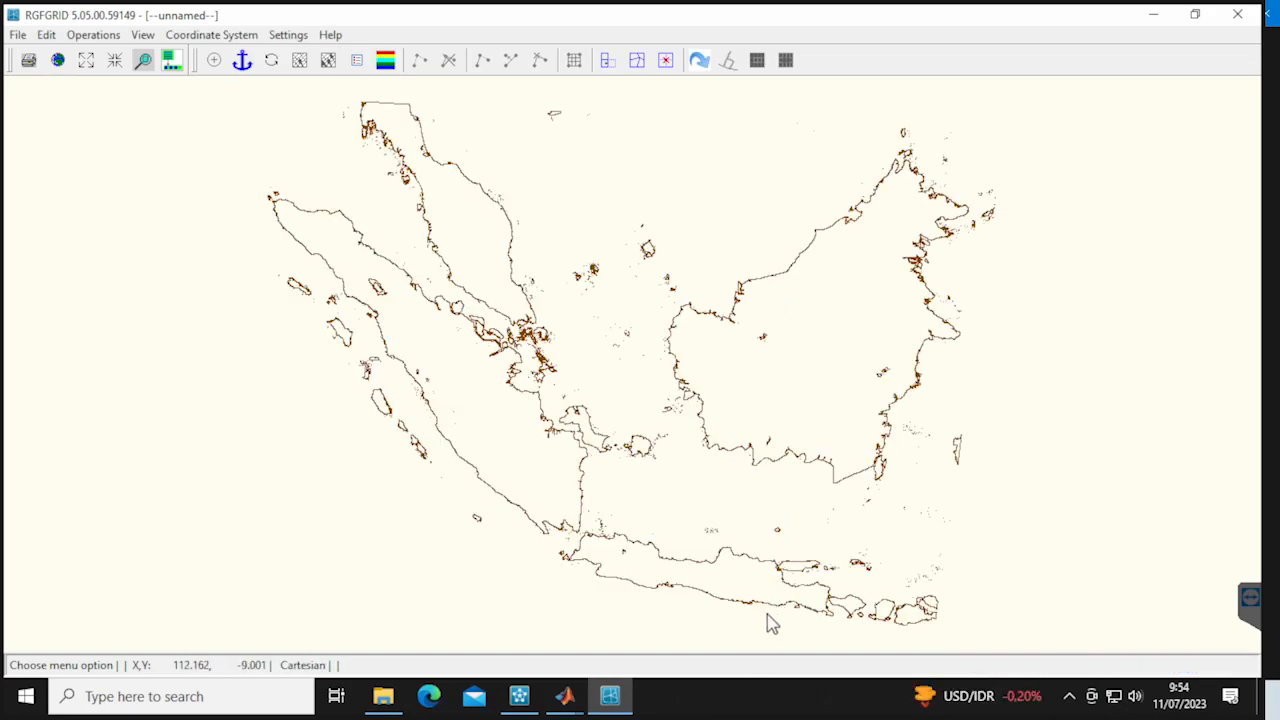
Draw two roughly vertical splines across Java's north coast, the first starting offshore at about 111.02, -5.89 and the second east of it
{"action": "scroll", "coordinate": [780, 592], "scroll_direction": "up", "scroll_amount": 2}
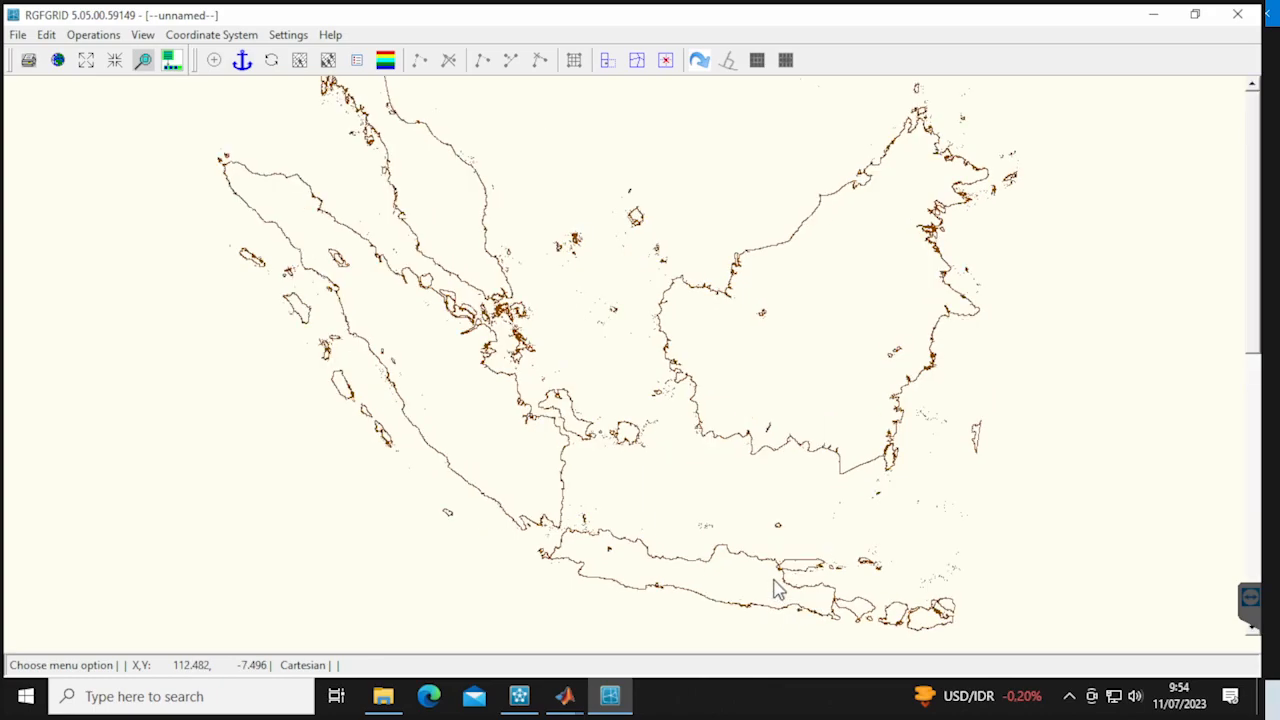
{"action": "scroll", "coordinate": [790, 580], "scroll_direction": "up", "scroll_amount": 3}
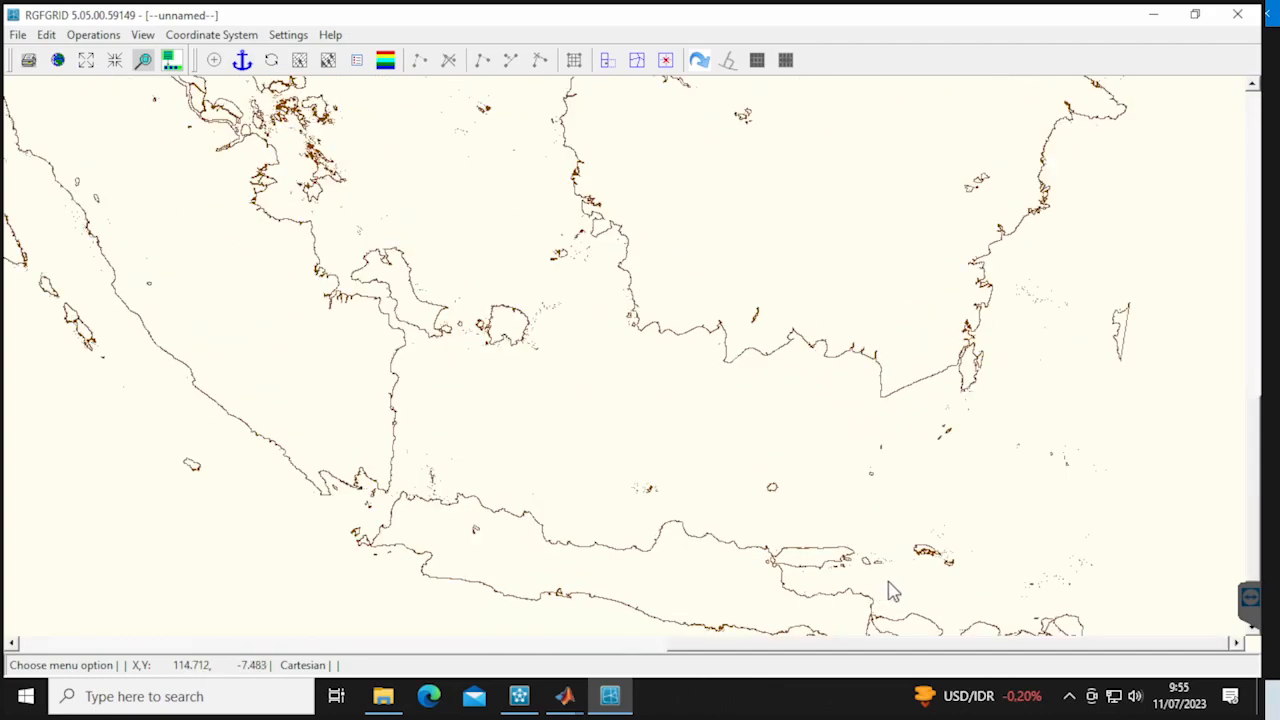
{"action": "scroll", "coordinate": [888, 580], "scroll_direction": "up", "scroll_amount": 1}
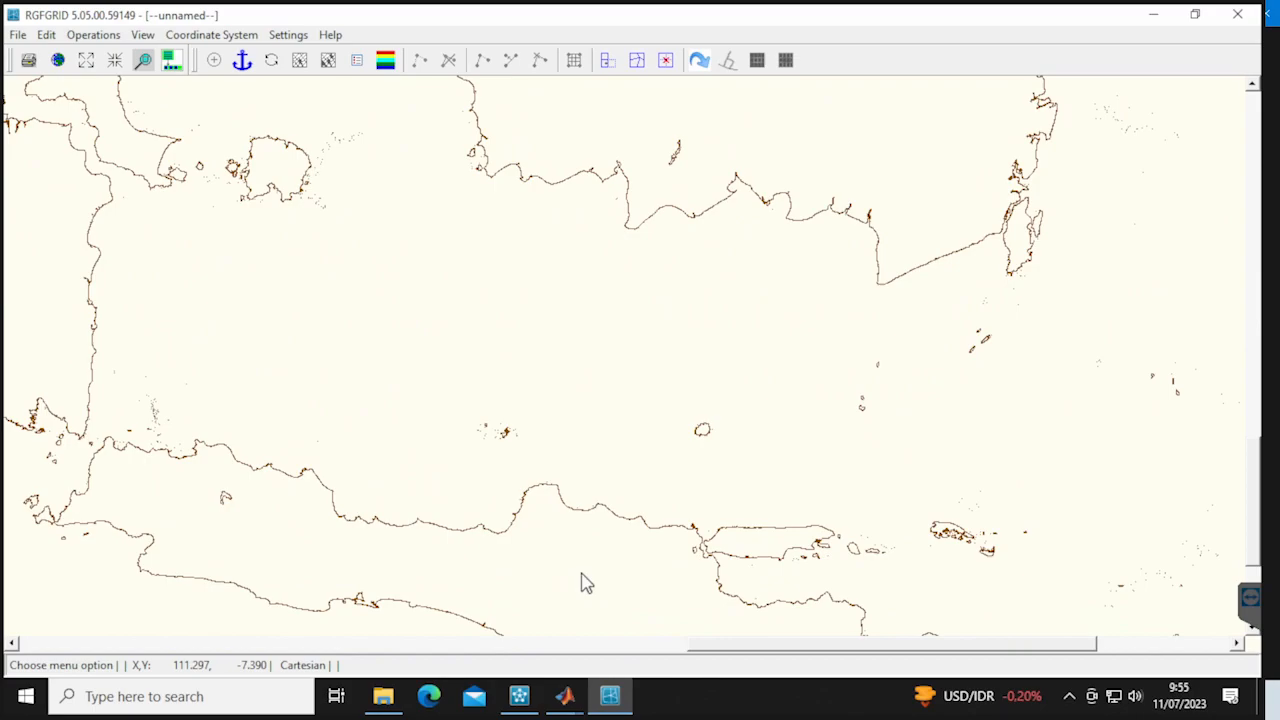
{"action": "scroll", "coordinate": [585, 585], "scroll_direction": "up", "scroll_amount": 1}
{"action": "scroll", "coordinate": [640, 589], "scroll_direction": "up", "scroll_amount": 1}
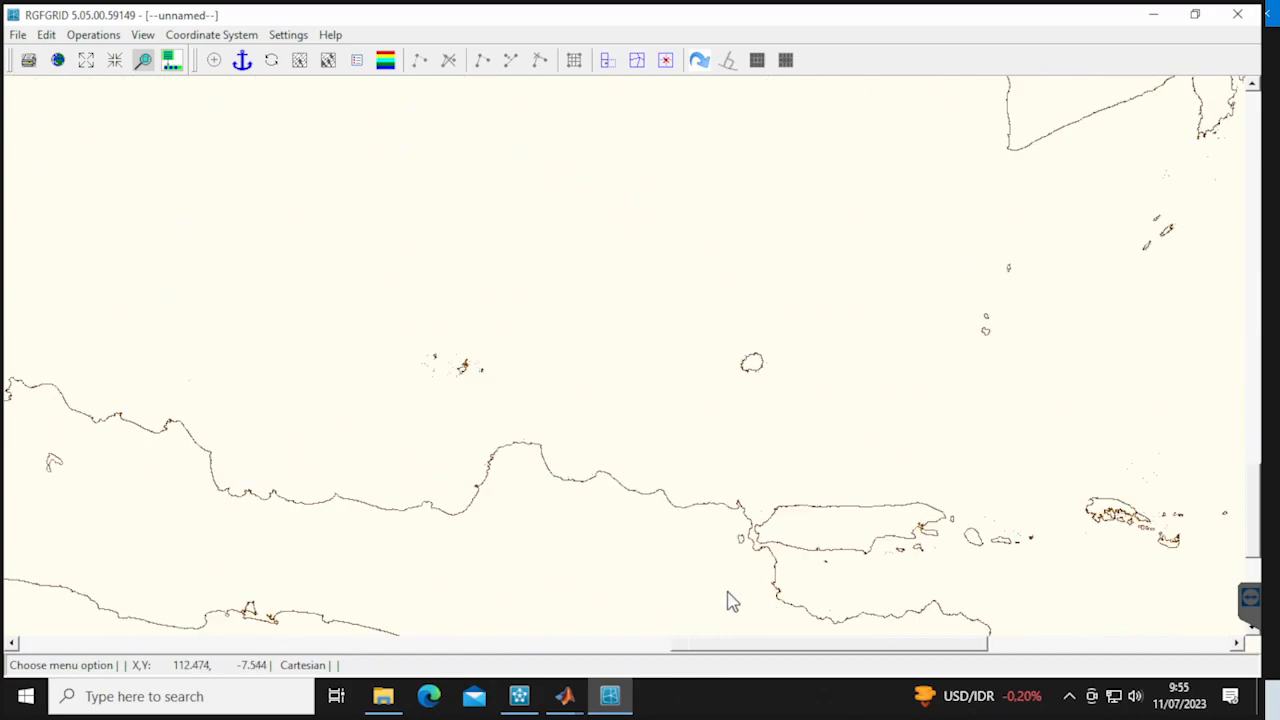
{"action": "scroll", "coordinate": [600, 577], "scroll_direction": "up", "scroll_amount": 1}
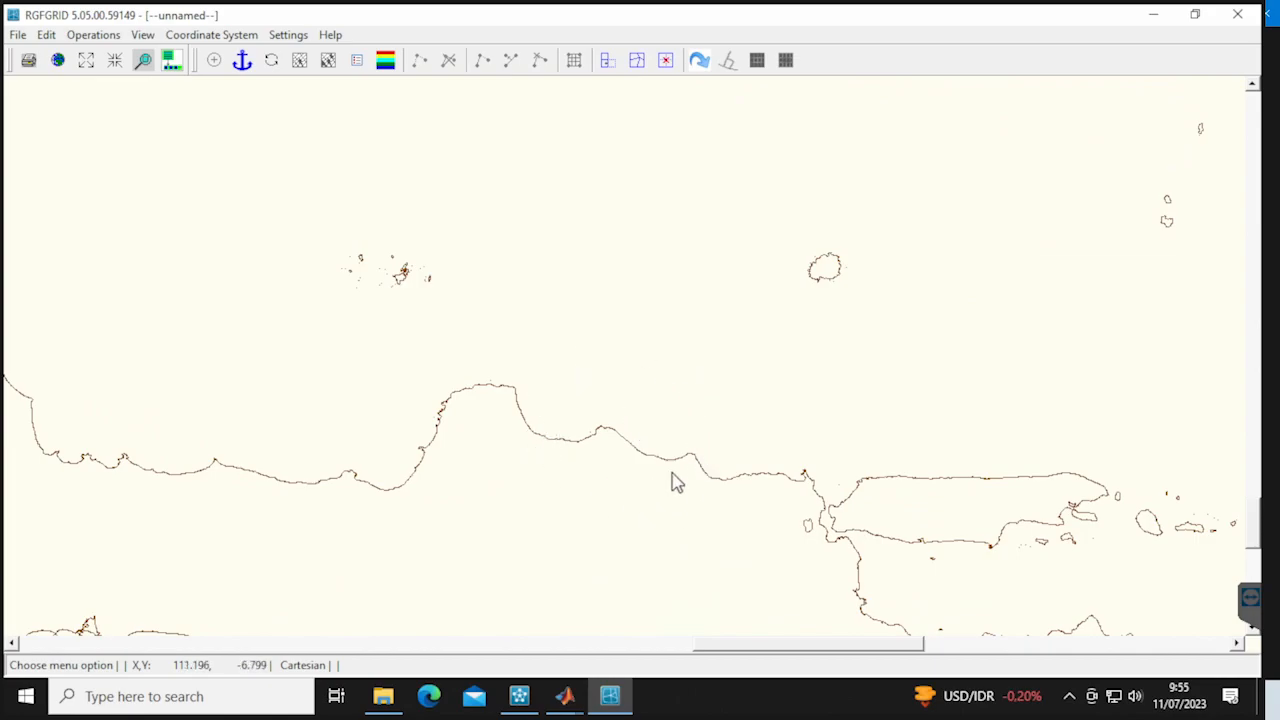
{"action": "left_click", "coordinate": [18, 35]}
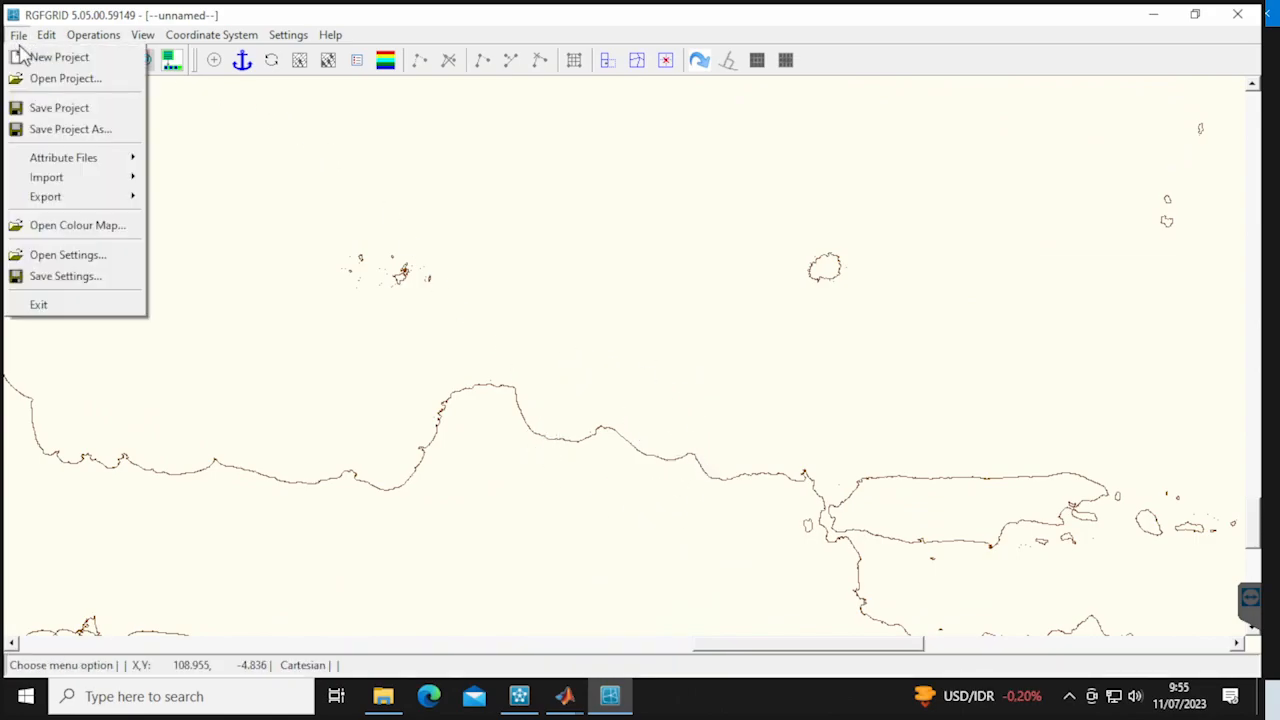
{"action": "mouse_move", "coordinate": [50, 38]}
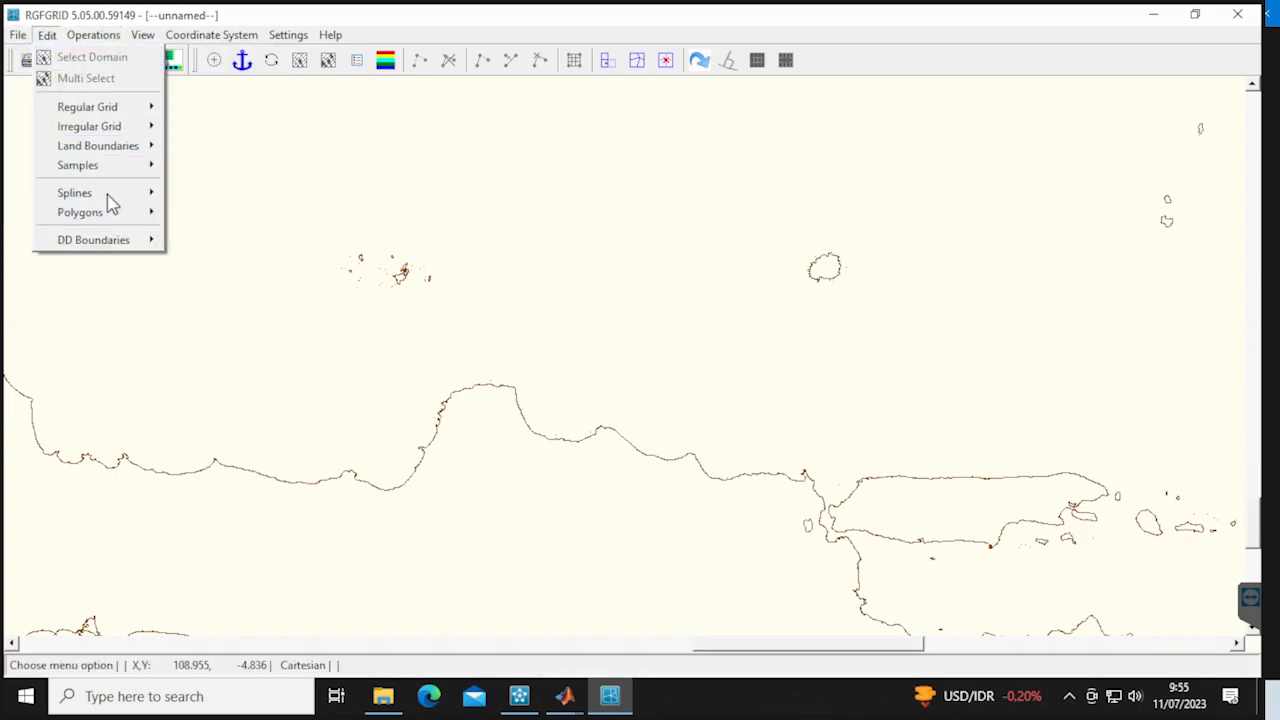
{"action": "mouse_move", "coordinate": [108, 195]}
{"action": "left_click", "coordinate": [222, 226]}
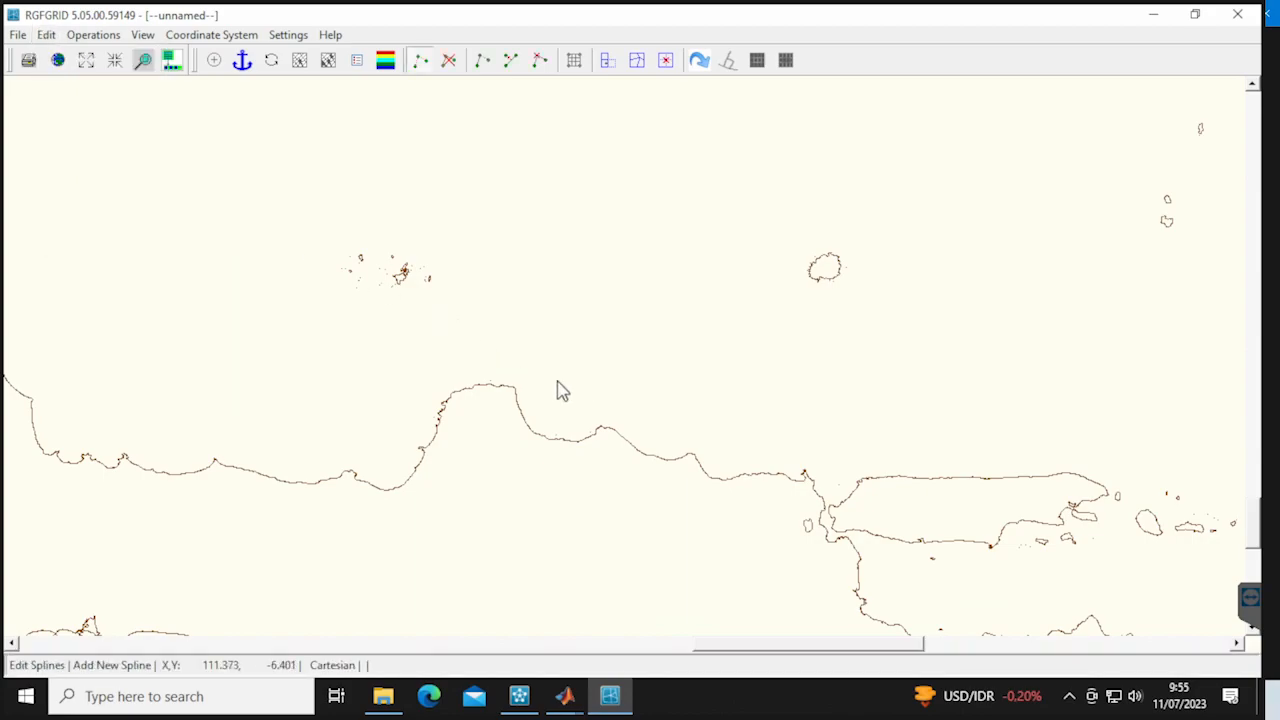
{"action": "left_click", "coordinate": [506, 284]}
{"action": "left_click", "coordinate": [488, 478]}
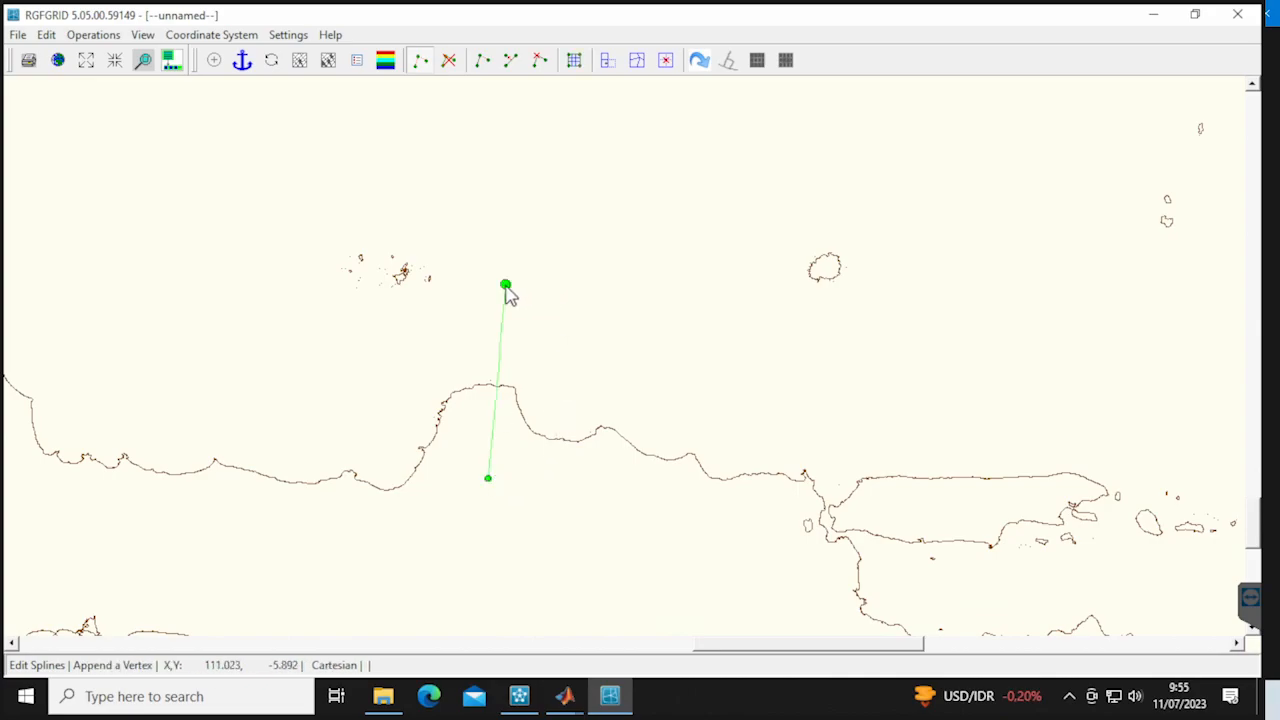
{"action": "right_click", "coordinate": [616, 328]}
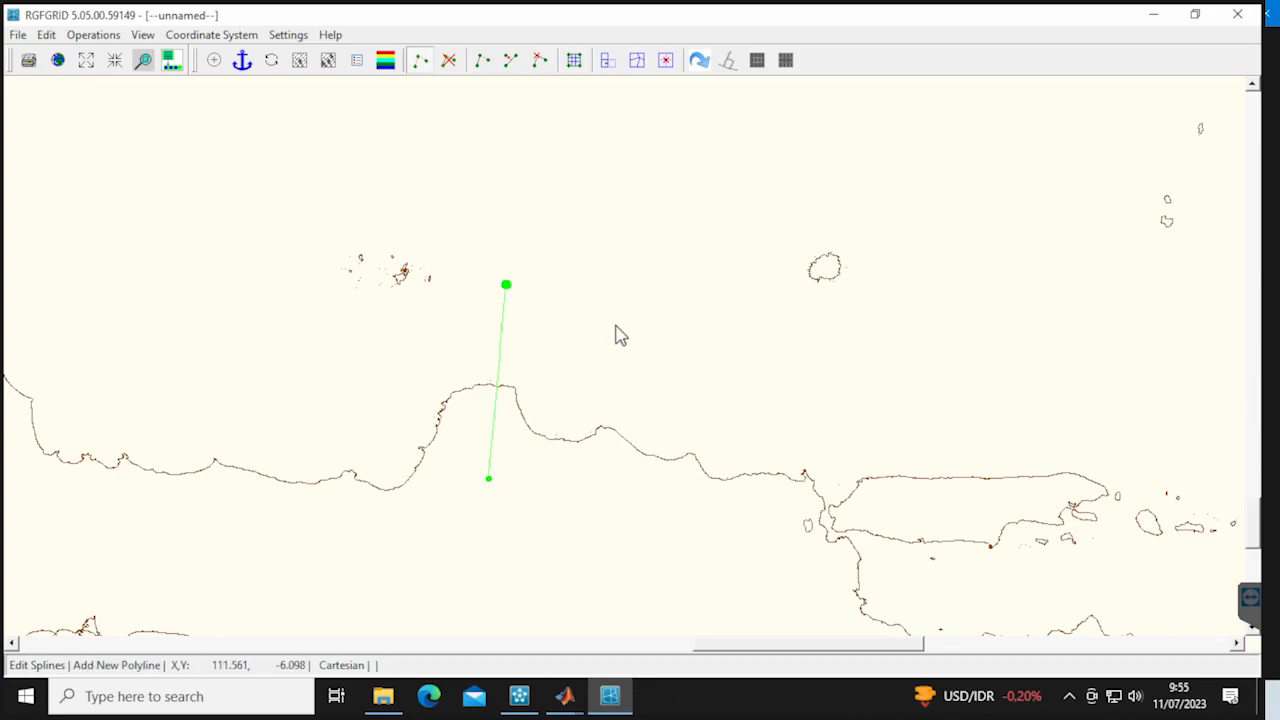
{"action": "left_click", "coordinate": [686, 289]}
{"action": "left_click", "coordinate": [670, 499]}
{"action": "right_click", "coordinate": [708, 457]}
Draw two roughly horizontal splines crossing both vertical ones, one near their offshore ends and one near their inland ends
{"action": "left_click", "coordinate": [473, 295]}
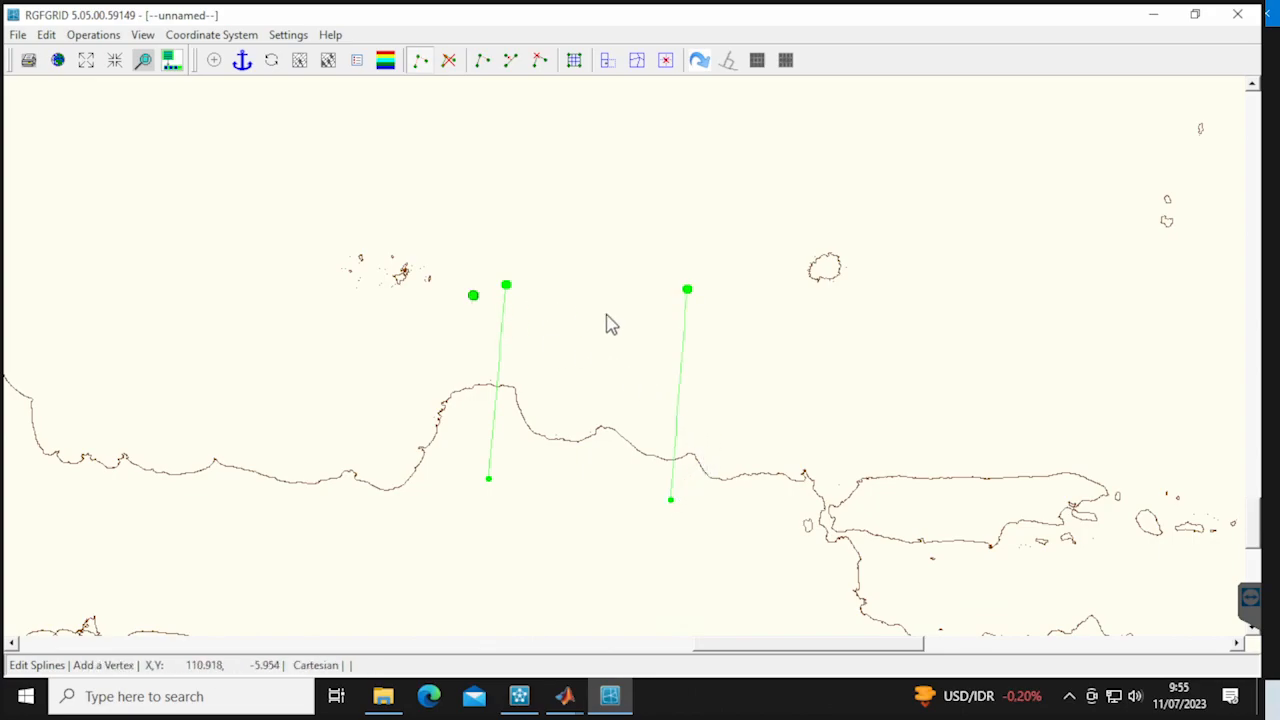
{"action": "left_click", "coordinate": [731, 306]}
{"action": "right_click", "coordinate": [646, 393]}
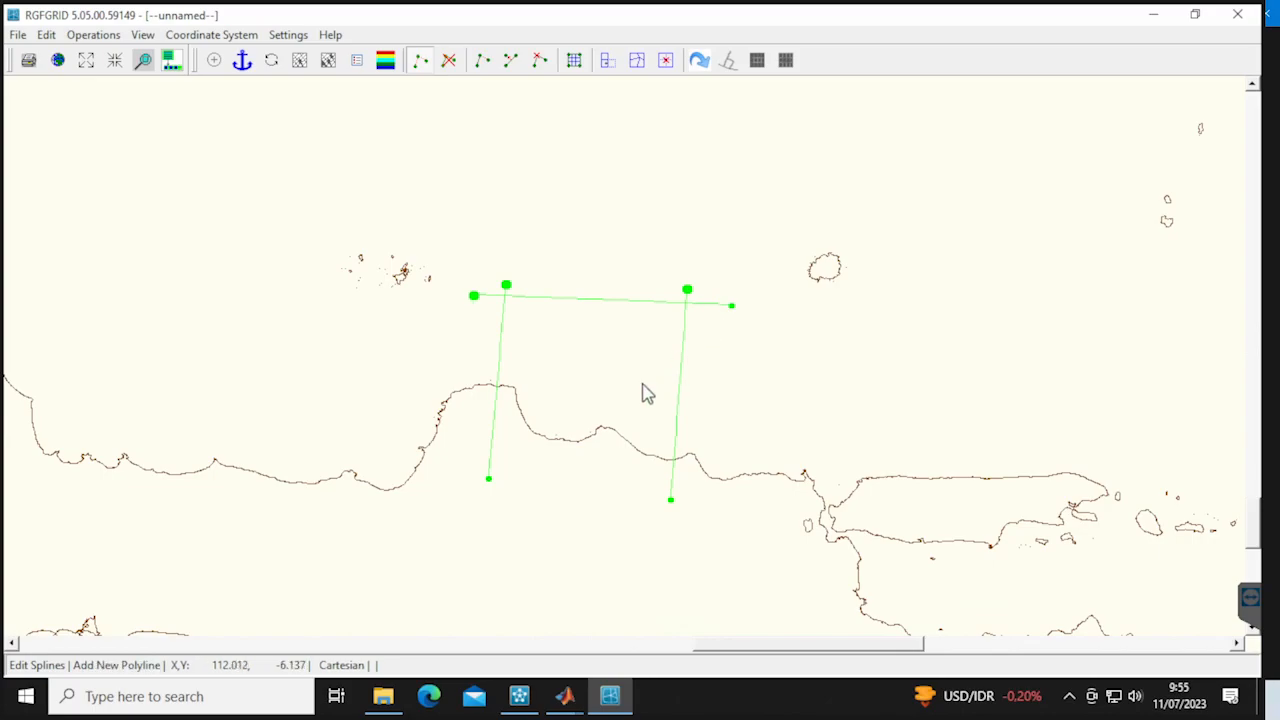
{"action": "left_click", "coordinate": [447, 462]}
{"action": "left_click", "coordinate": [699, 490]}
{"action": "right_click", "coordinate": [722, 490]}
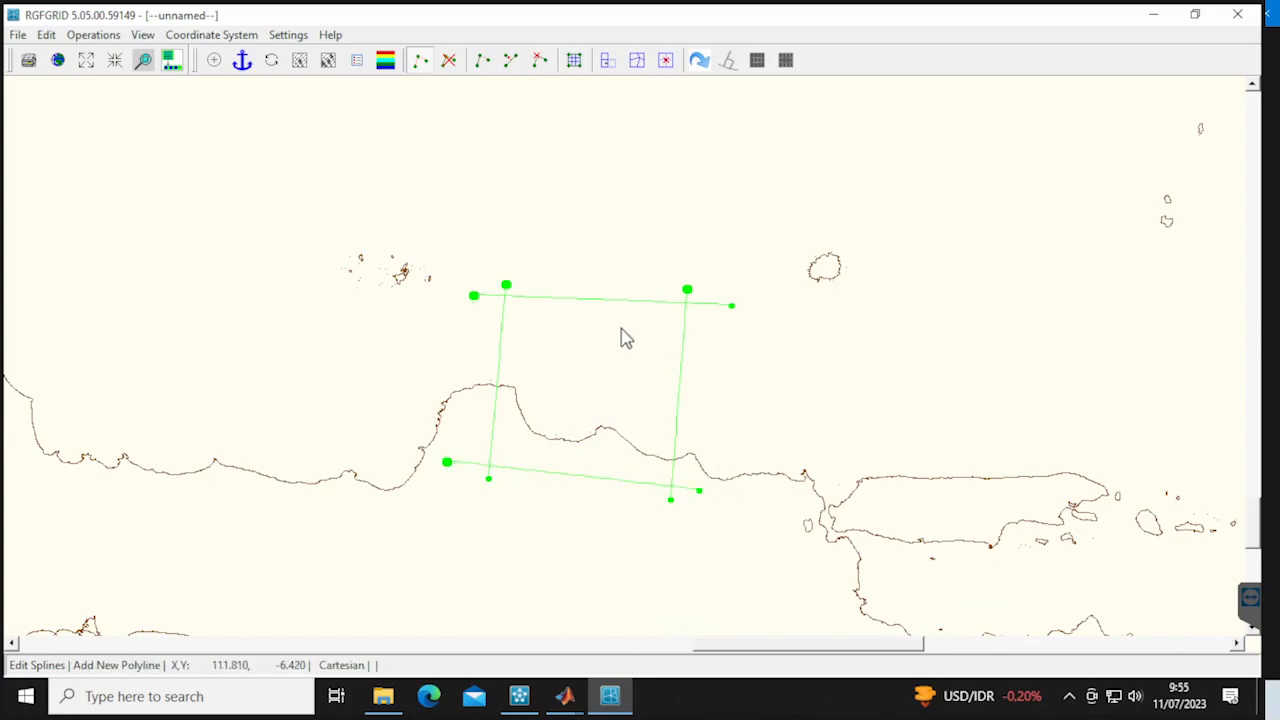
Add one spline through the middle in each direction and convert the spline network into a regular grid
{"action": "left_click", "coordinate": [590, 270]}
{"action": "left_click", "coordinate": [575, 502]}
{"action": "right_click", "coordinate": [580, 504]}
{"action": "left_click", "coordinate": [458, 375]}
{"action": "left_click", "coordinate": [752, 397]}
{"action": "right_click", "coordinate": [752, 399]}
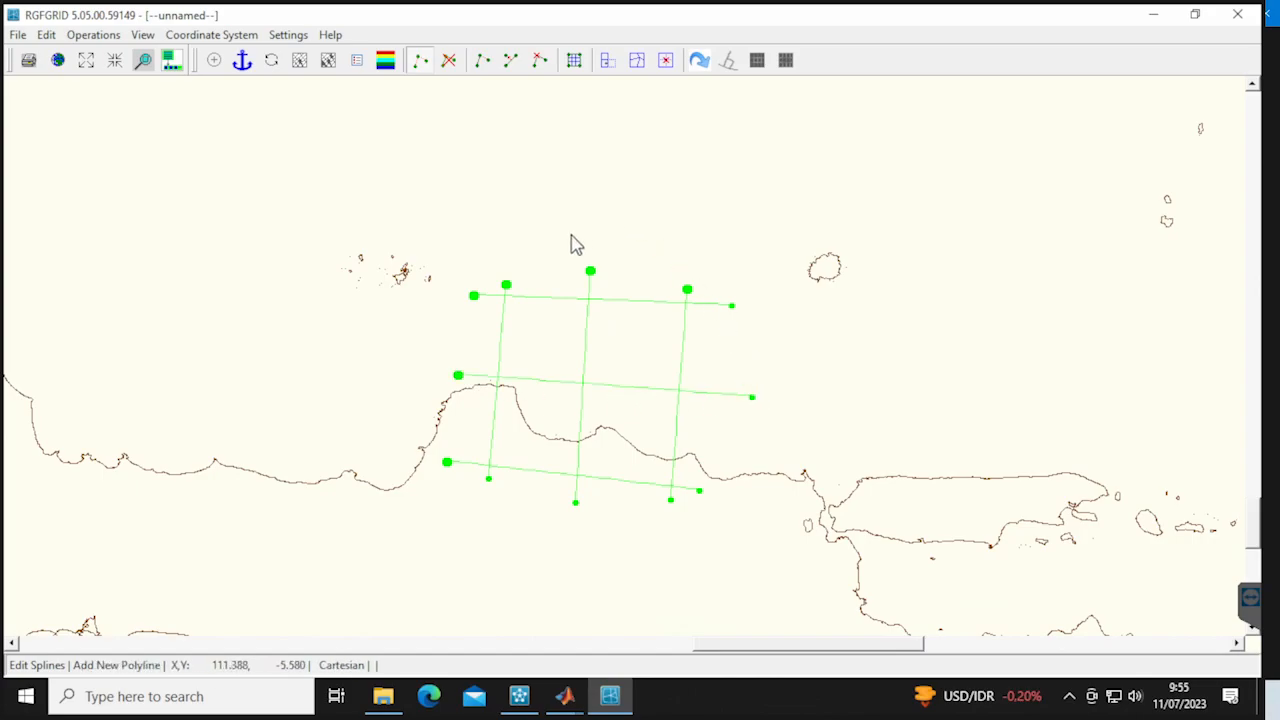
{"action": "left_click", "coordinate": [574, 62]}
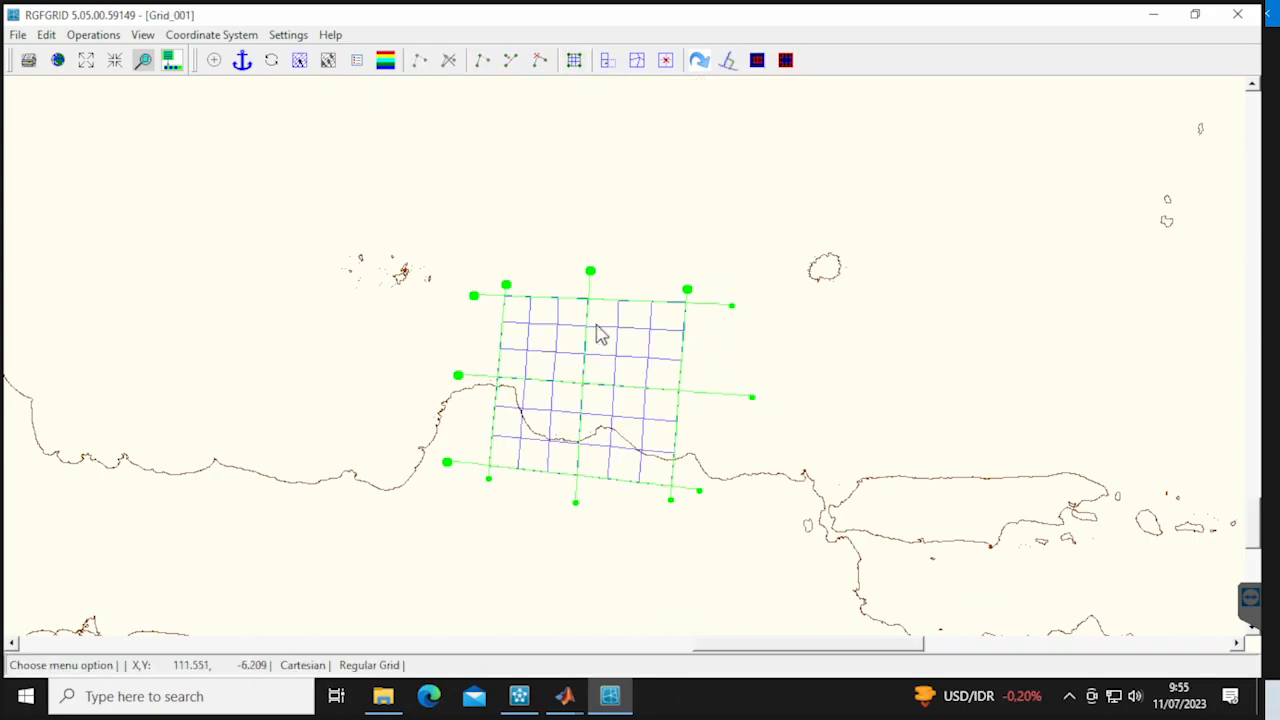
Measure the spacing between two neighbouring nodes in the offshore part of the grid, anchoring on one grid node
{"action": "scroll", "coordinate": [646, 528], "scroll_direction": "up", "scroll_amount": 2}
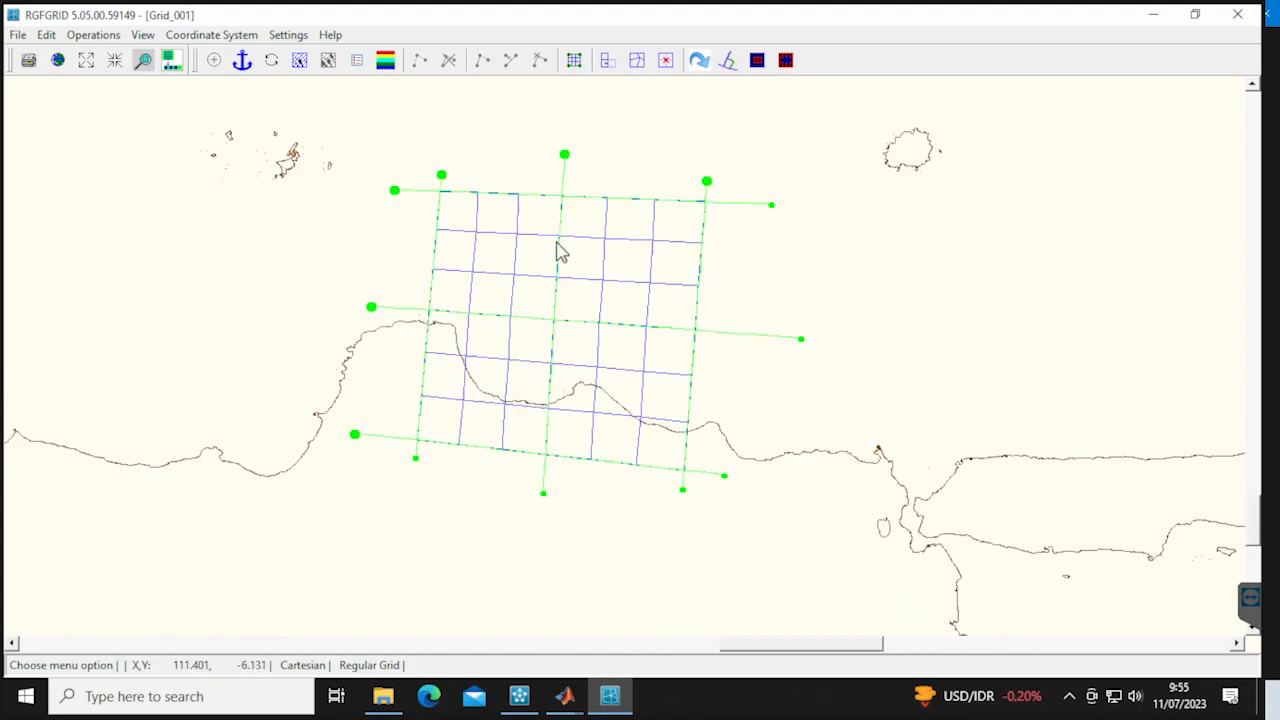
{"action": "scroll", "coordinate": [560, 252], "scroll_direction": "up", "scroll_amount": 2}
{"action": "scroll", "coordinate": [680, 289], "scroll_direction": "up", "scroll_amount": 1}
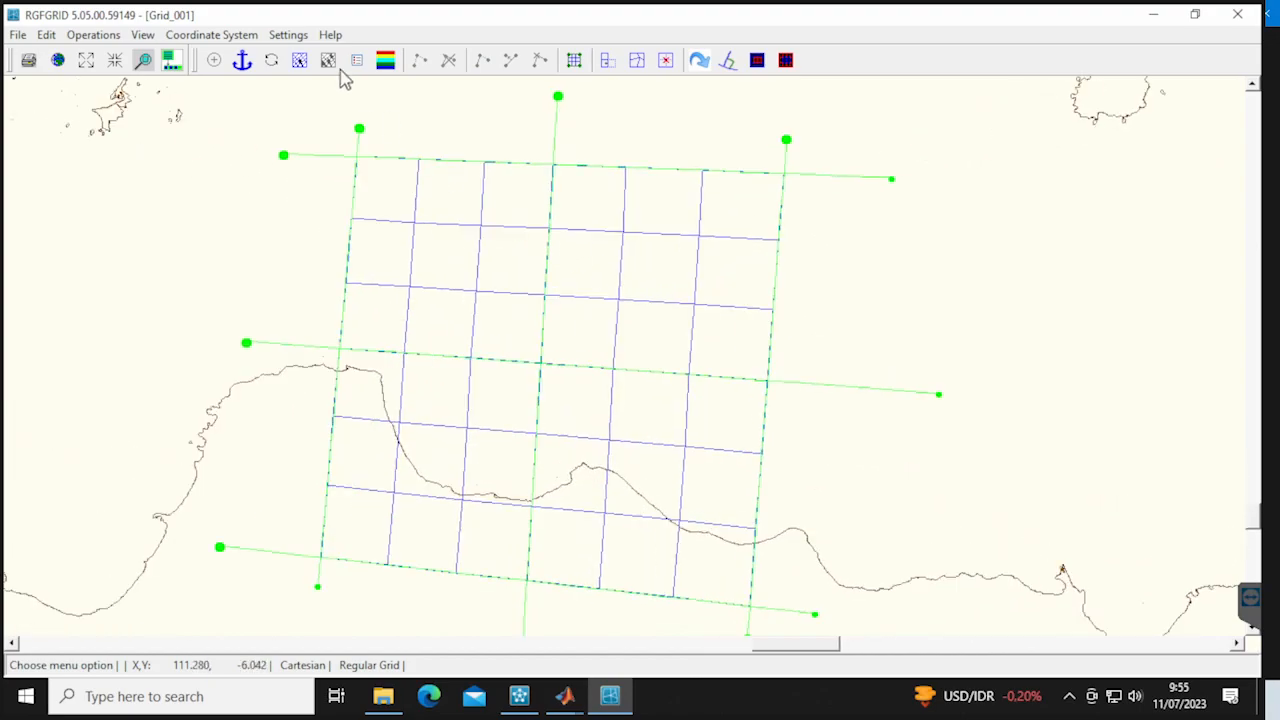
{"action": "left_click", "coordinate": [243, 61]}
{"action": "scroll", "coordinate": [488, 308], "scroll_direction": "up", "scroll_amount": 1}
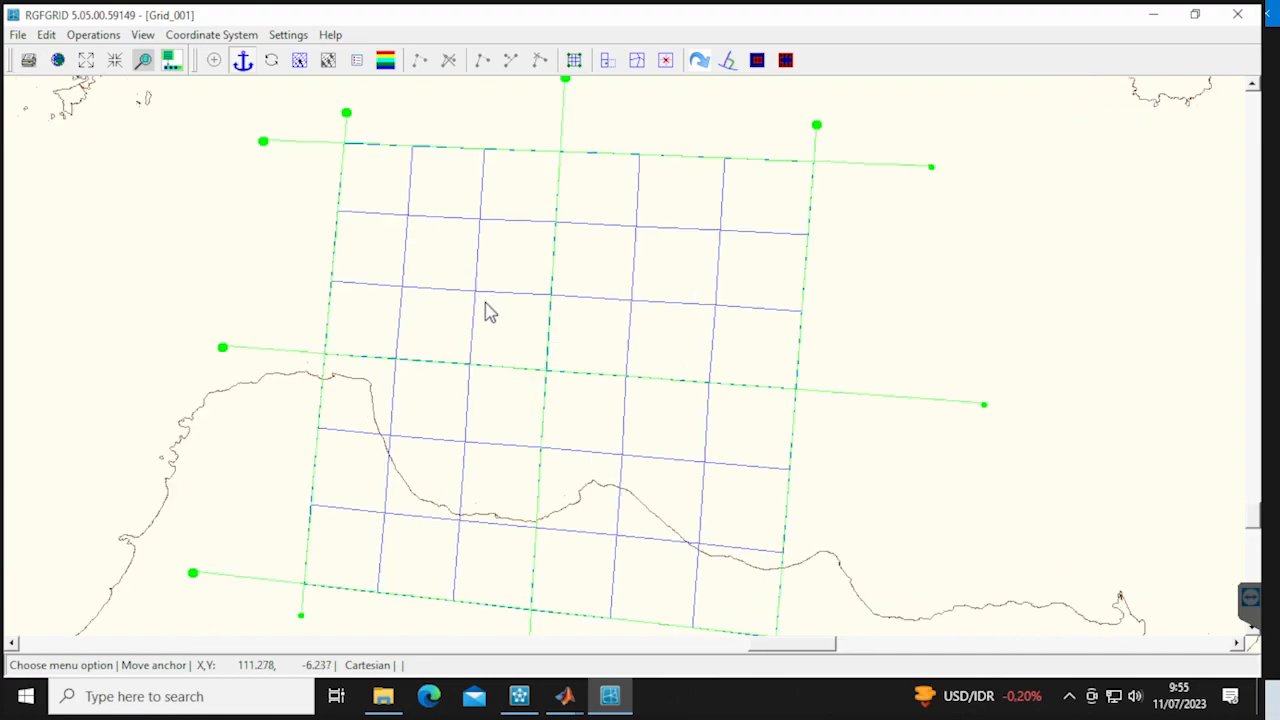
{"action": "scroll", "coordinate": [480, 305], "scroll_direction": "up", "scroll_amount": 1}
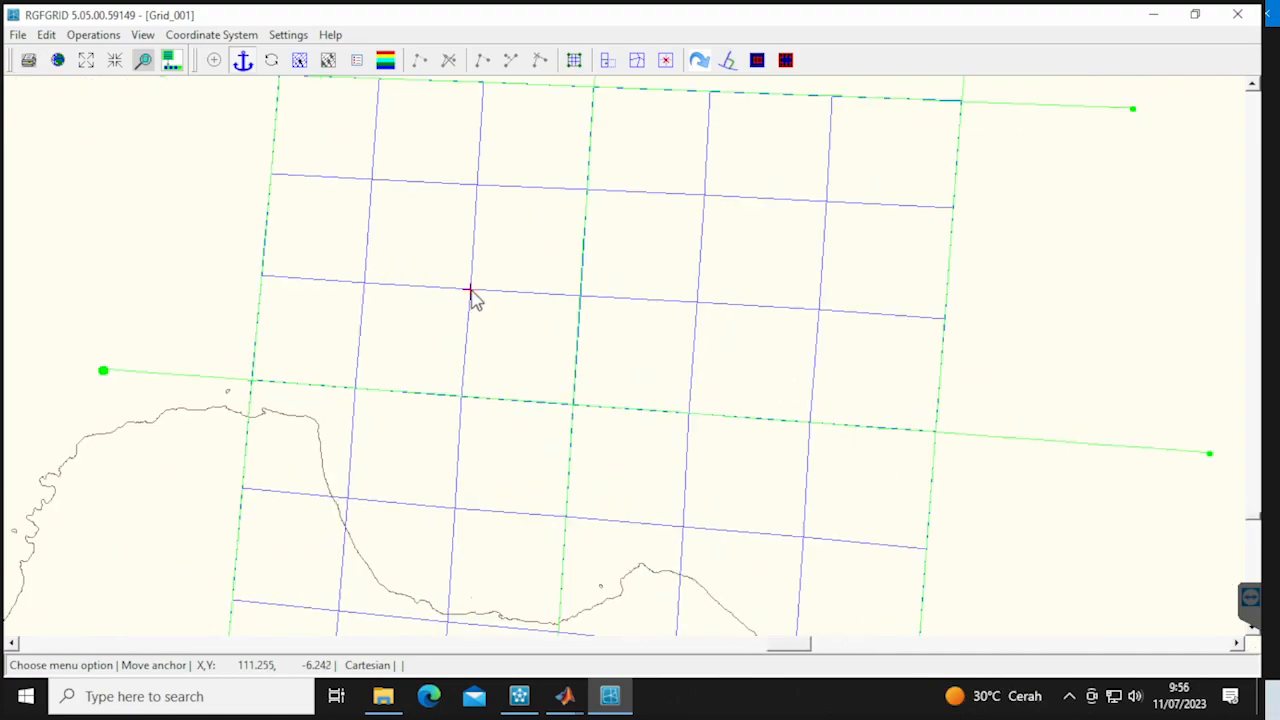
{"action": "left_click", "coordinate": [469, 291]}
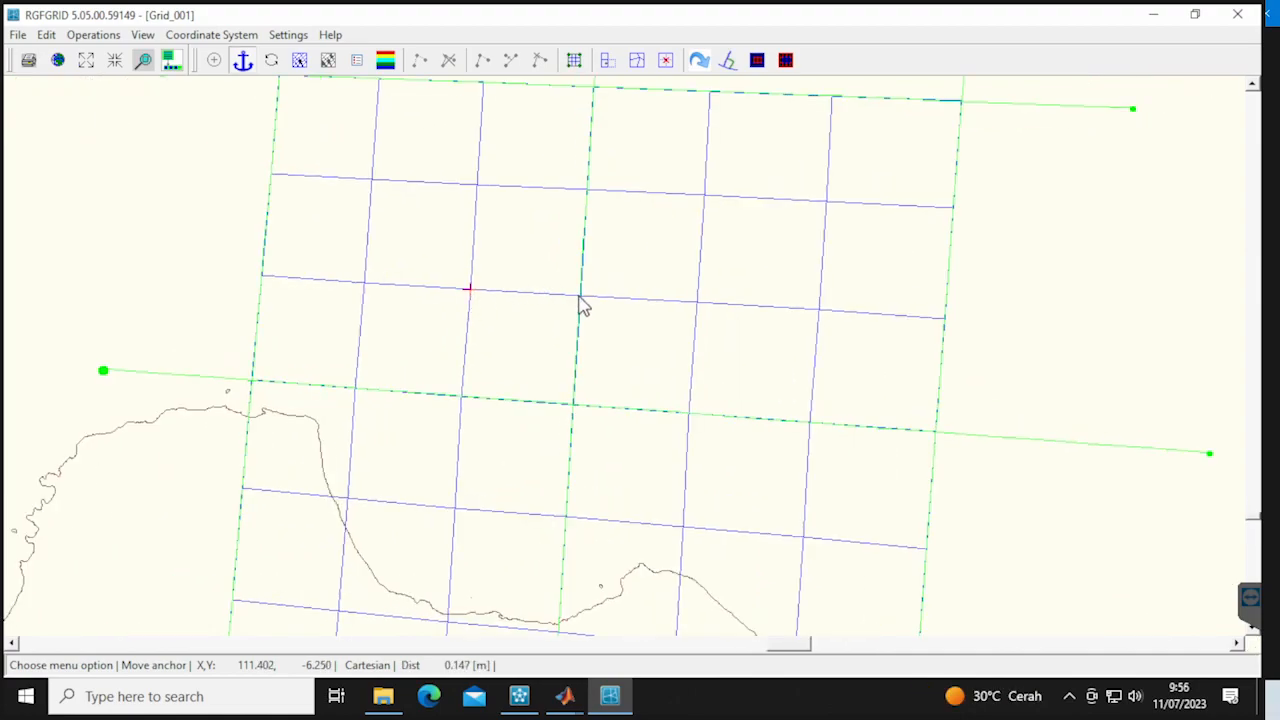
Convert the coordinate system from Cartesian to spherical, setting Change label to Spherical to 1
{"action": "left_click", "coordinate": [234, 33]}
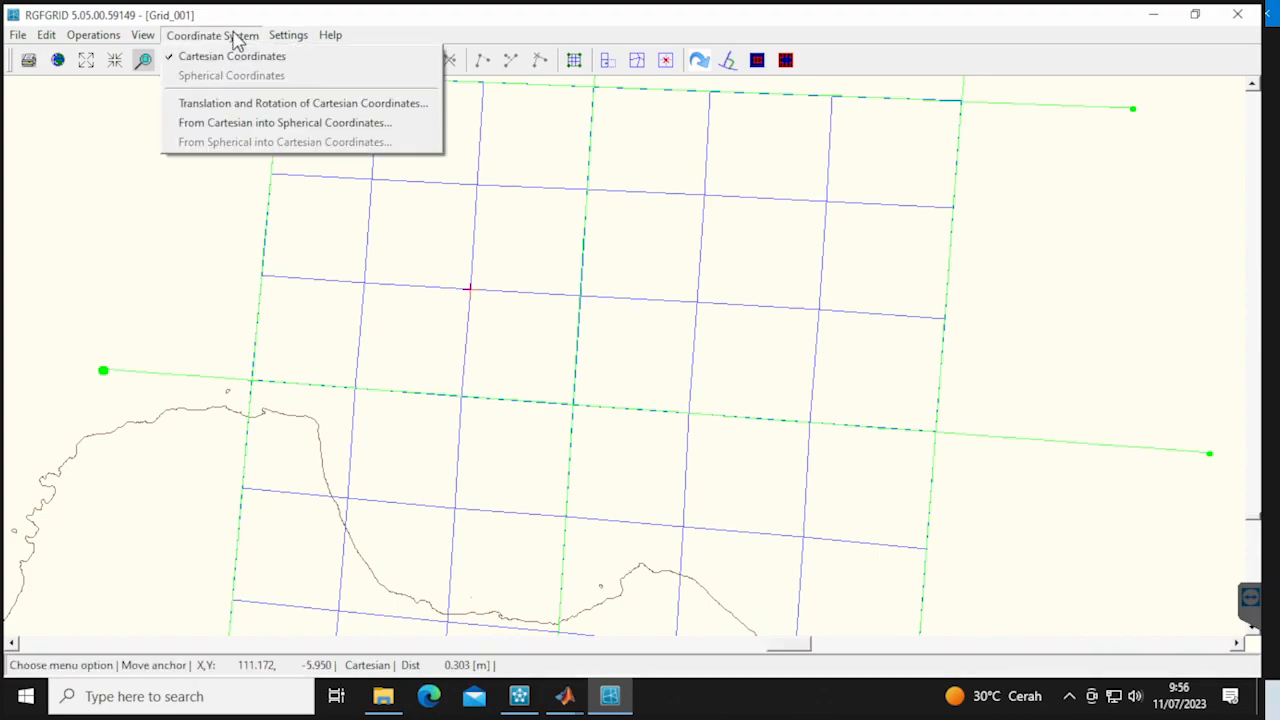
{"action": "left_click", "coordinate": [282, 124]}
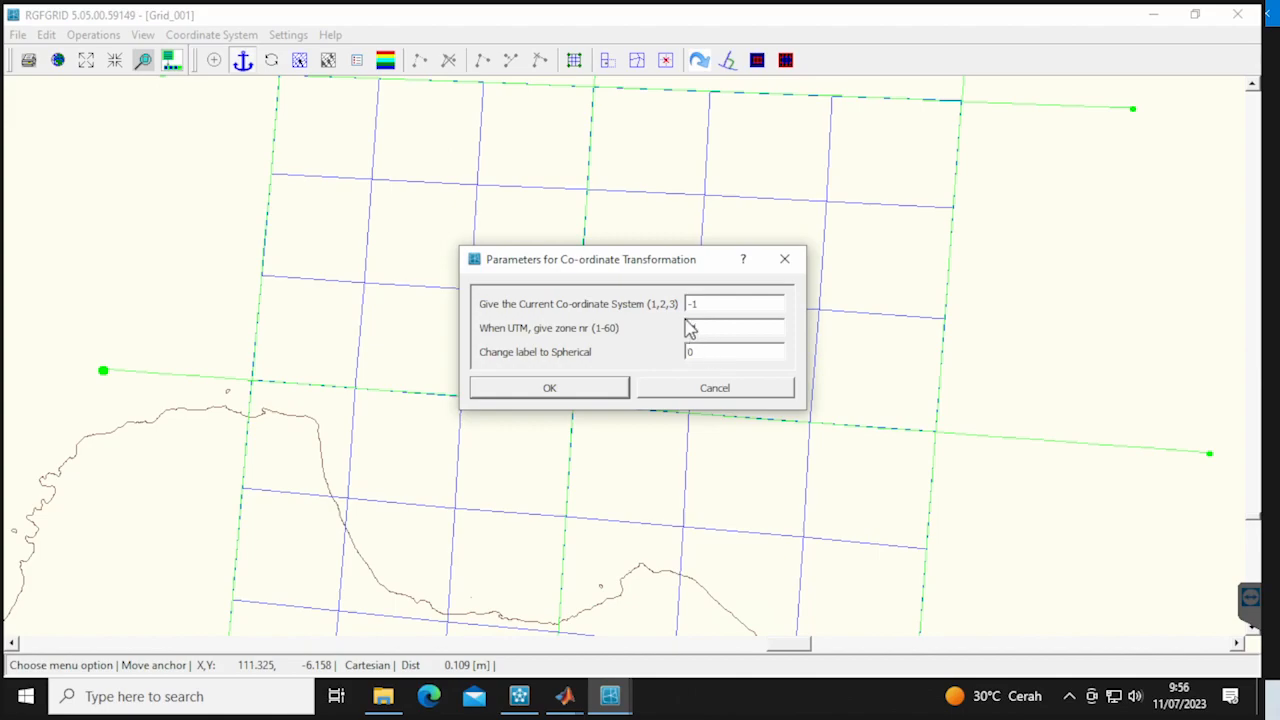
{"action": "double_click", "coordinate": [690, 355]}
{"action": "type", "text": "1"}
{"action": "left_click", "coordinate": [549, 388]}
{"action": "left_click", "coordinate": [245, 36]}
{"action": "left_click", "coordinate": [250, 38]}
Measure the grid cell size in metres from the anchored offshore node to its neighbouring node
{"action": "scroll", "coordinate": [724, 560], "scroll_direction": "up", "scroll_amount": 5}
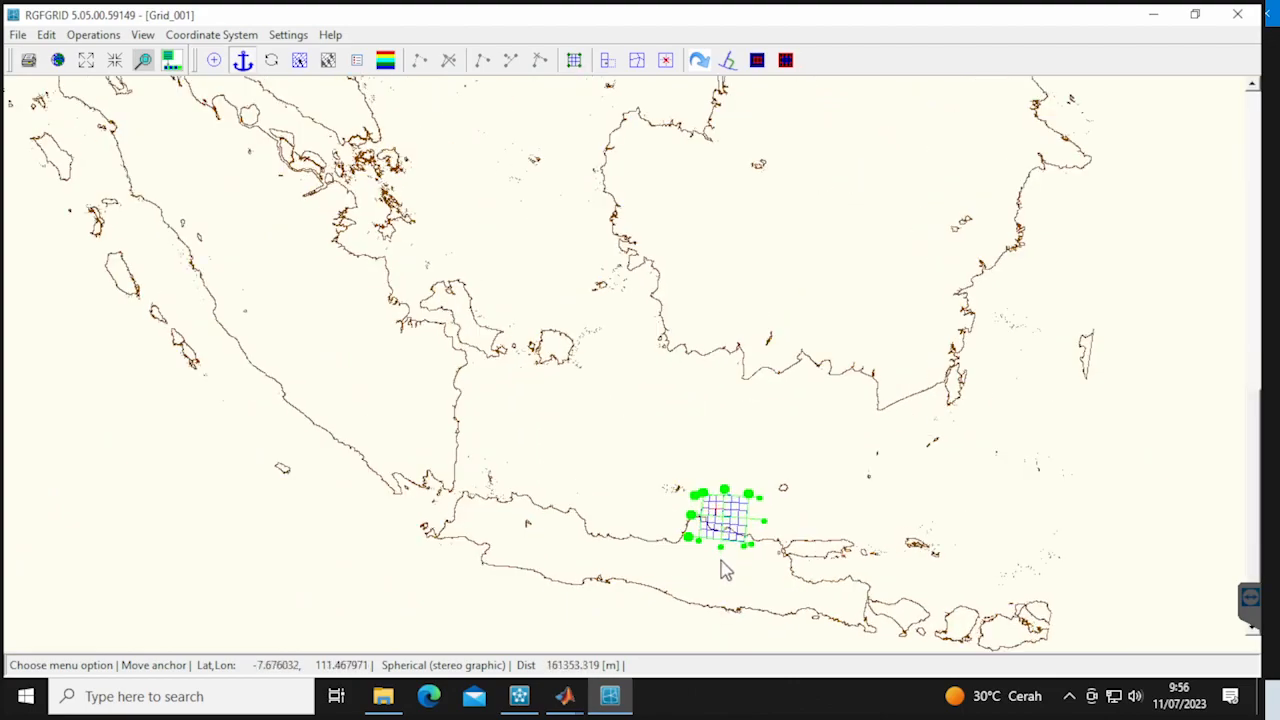
{"action": "scroll", "coordinate": [724, 560], "scroll_direction": "up", "scroll_amount": 8}
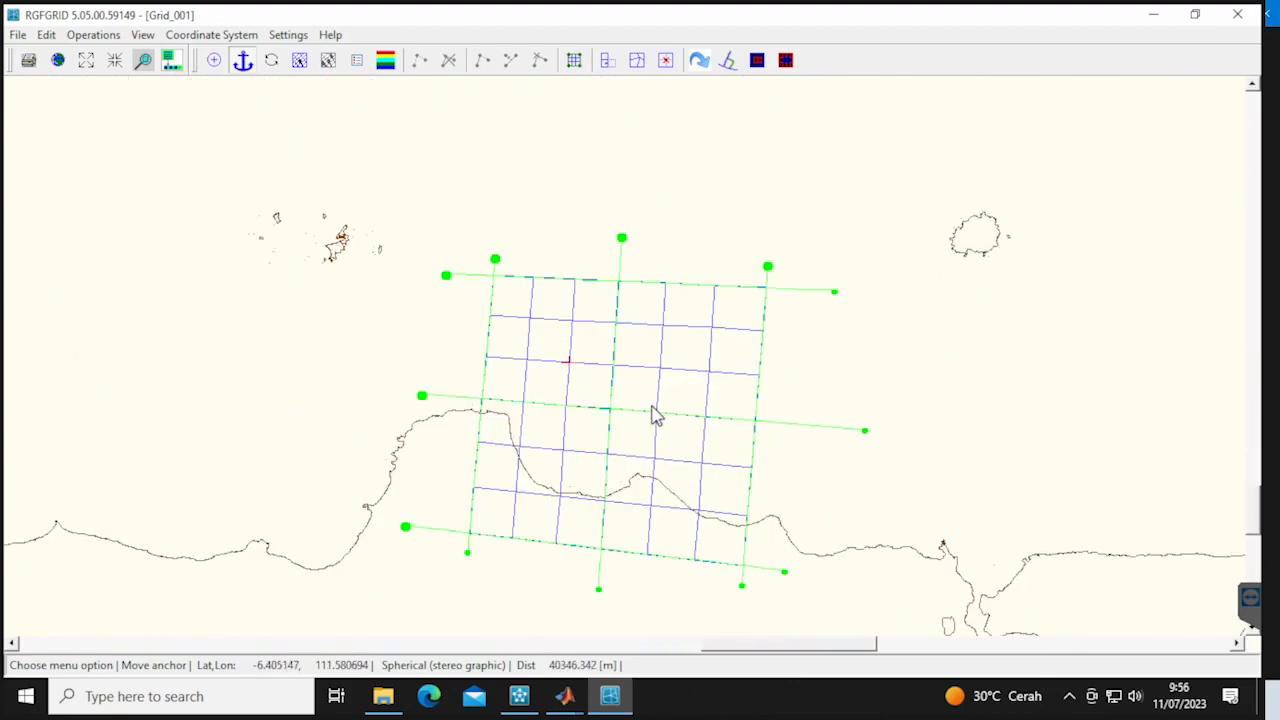
{"action": "scroll", "coordinate": [585, 350], "scroll_direction": "up", "scroll_amount": 1}
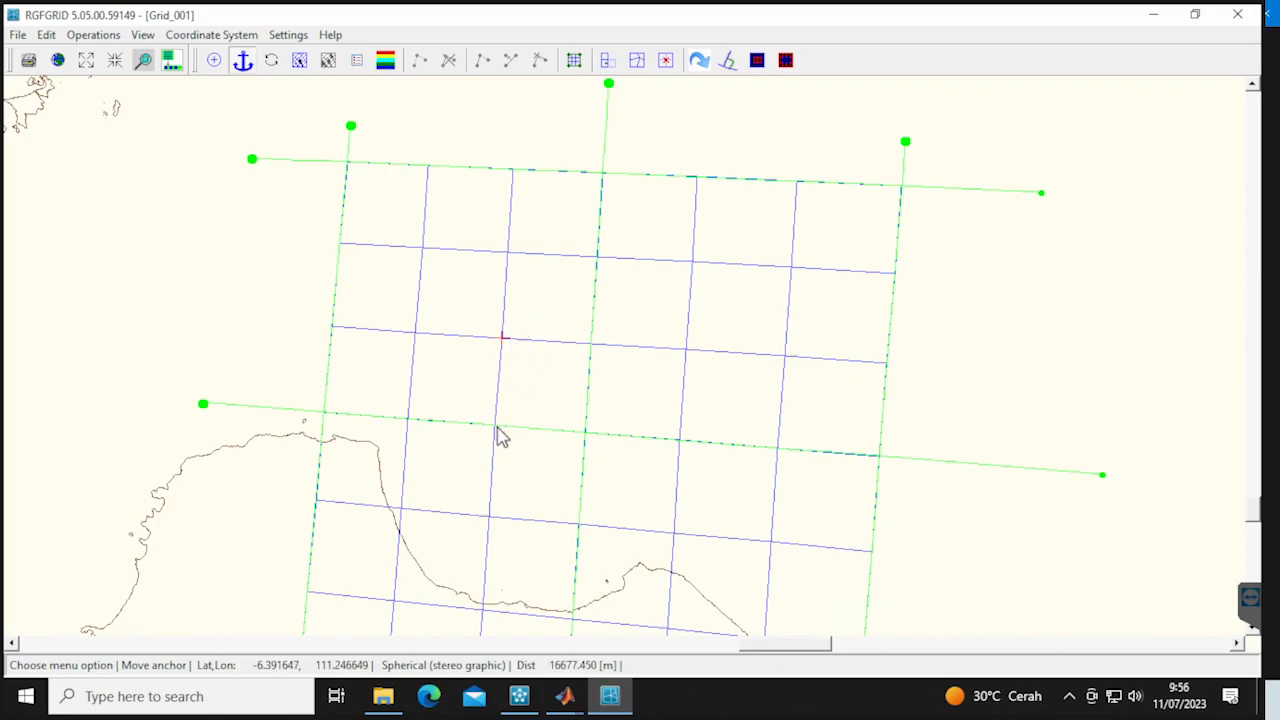
Use M- and N-refinement factors of 3 in the general parameters and refine the regular grid
{"action": "left_click", "coordinate": [290, 34]}
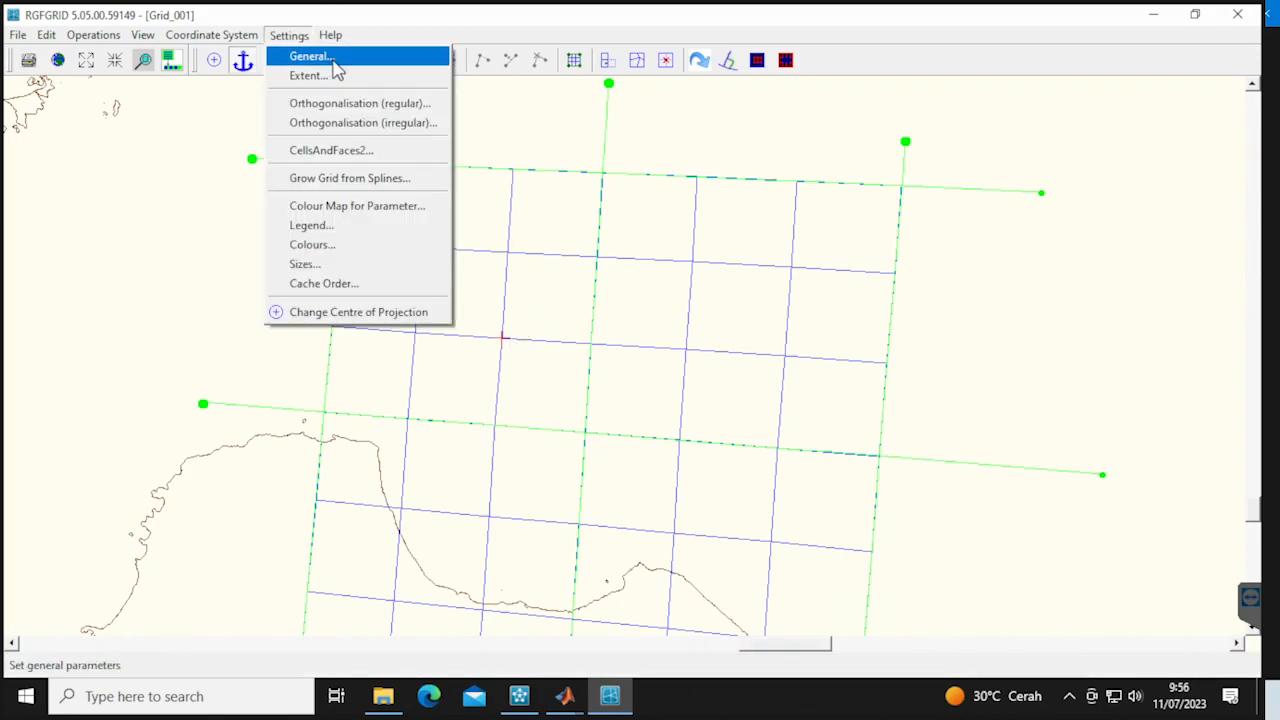
{"action": "left_click", "coordinate": [330, 53]}
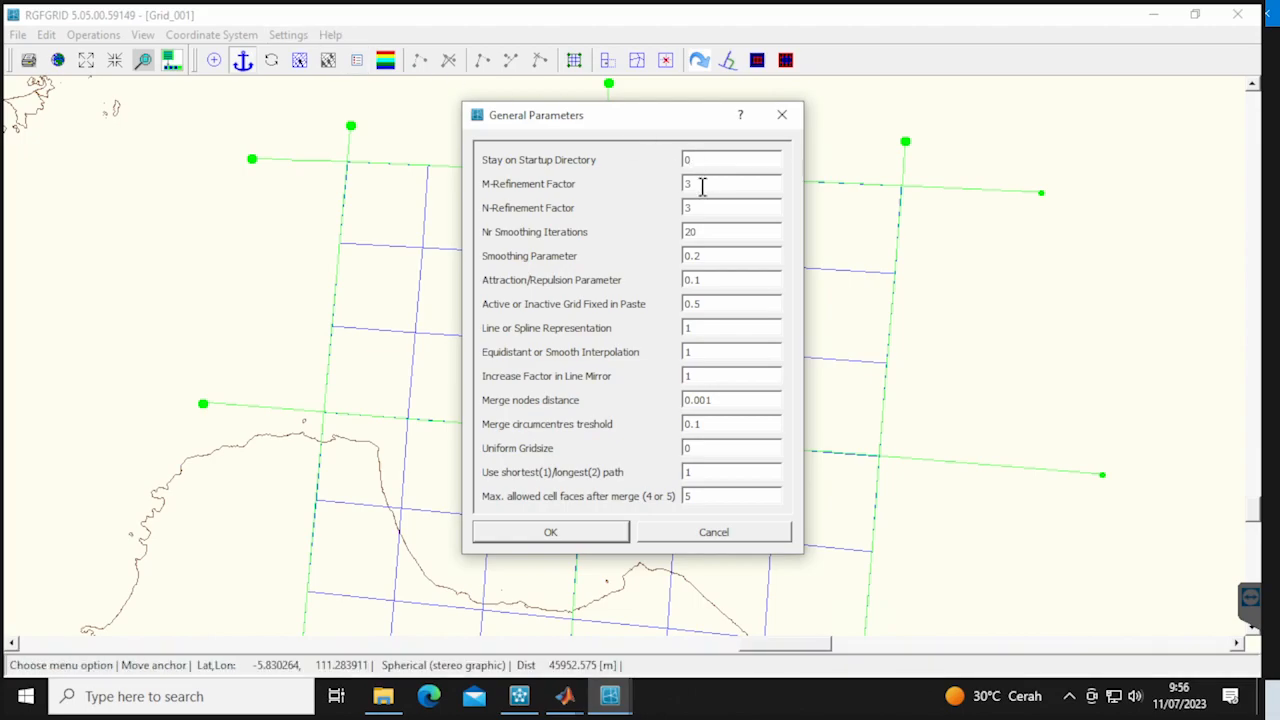
{"action": "double_click", "coordinate": [706, 184]}
{"action": "double_click", "coordinate": [709, 208]}
{"action": "left_click", "coordinate": [579, 536]}
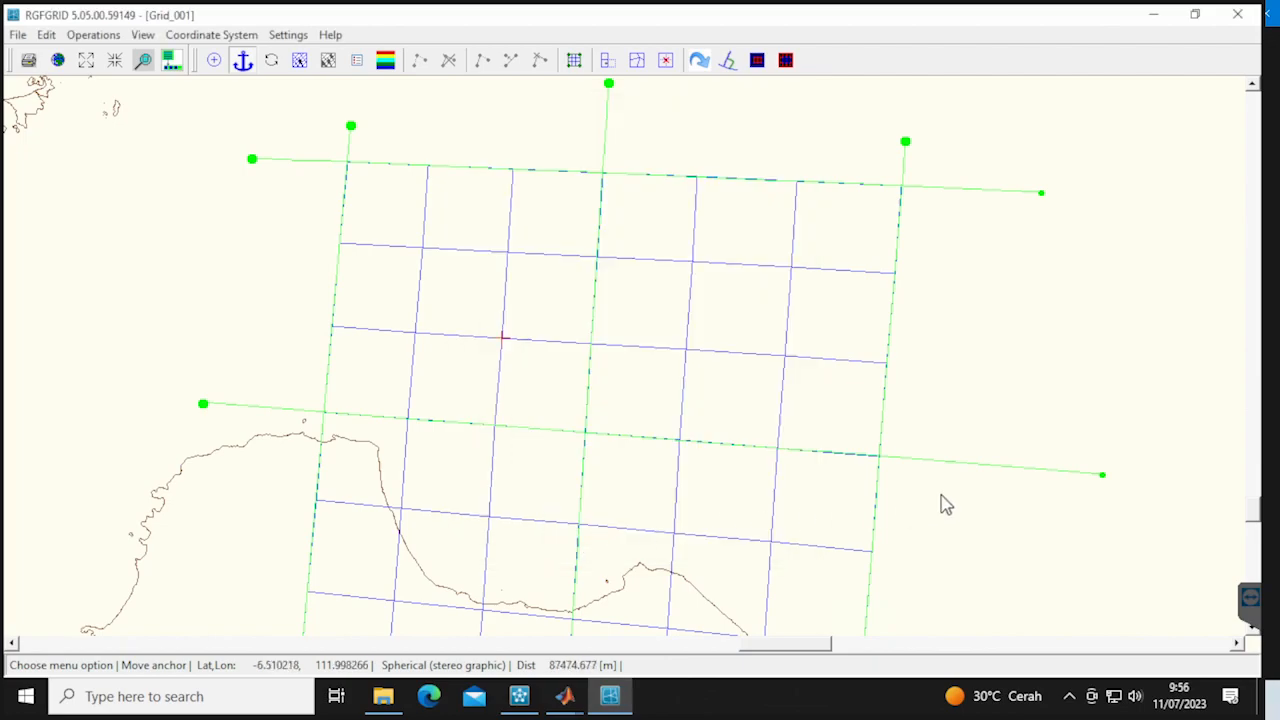
{"action": "left_click", "coordinate": [89, 38]}
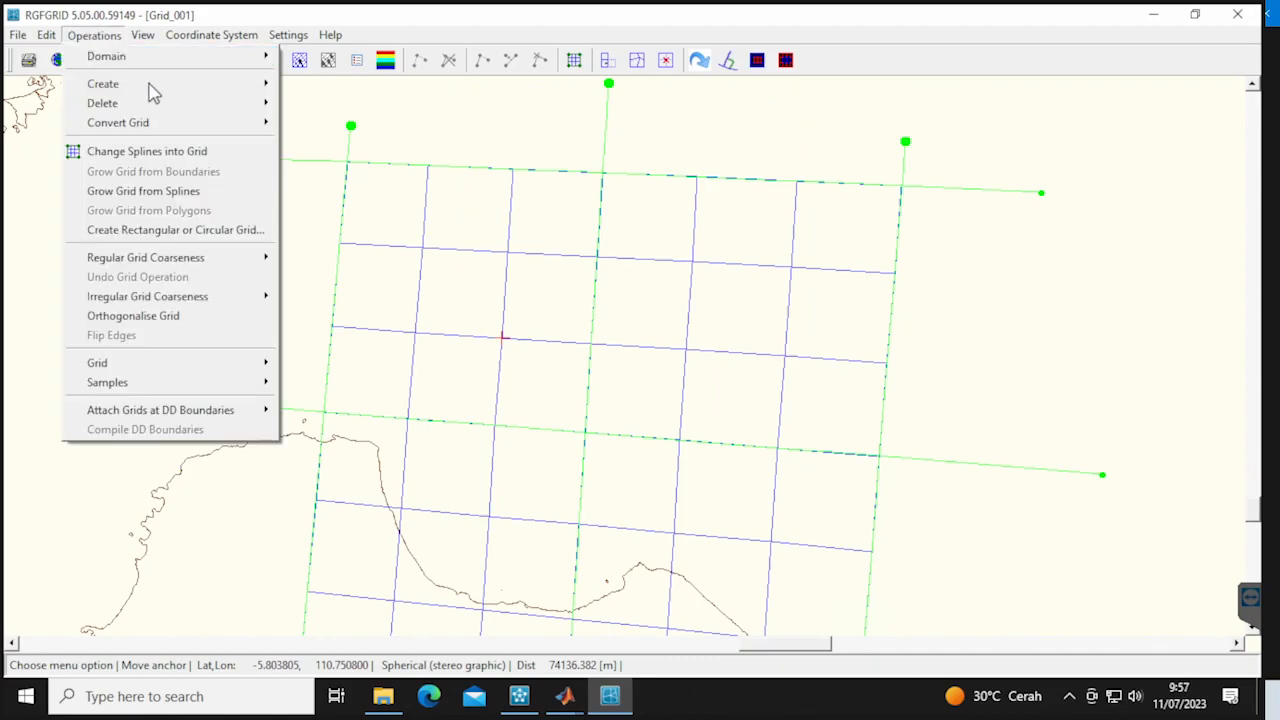
{"action": "mouse_move", "coordinate": [176, 260]}
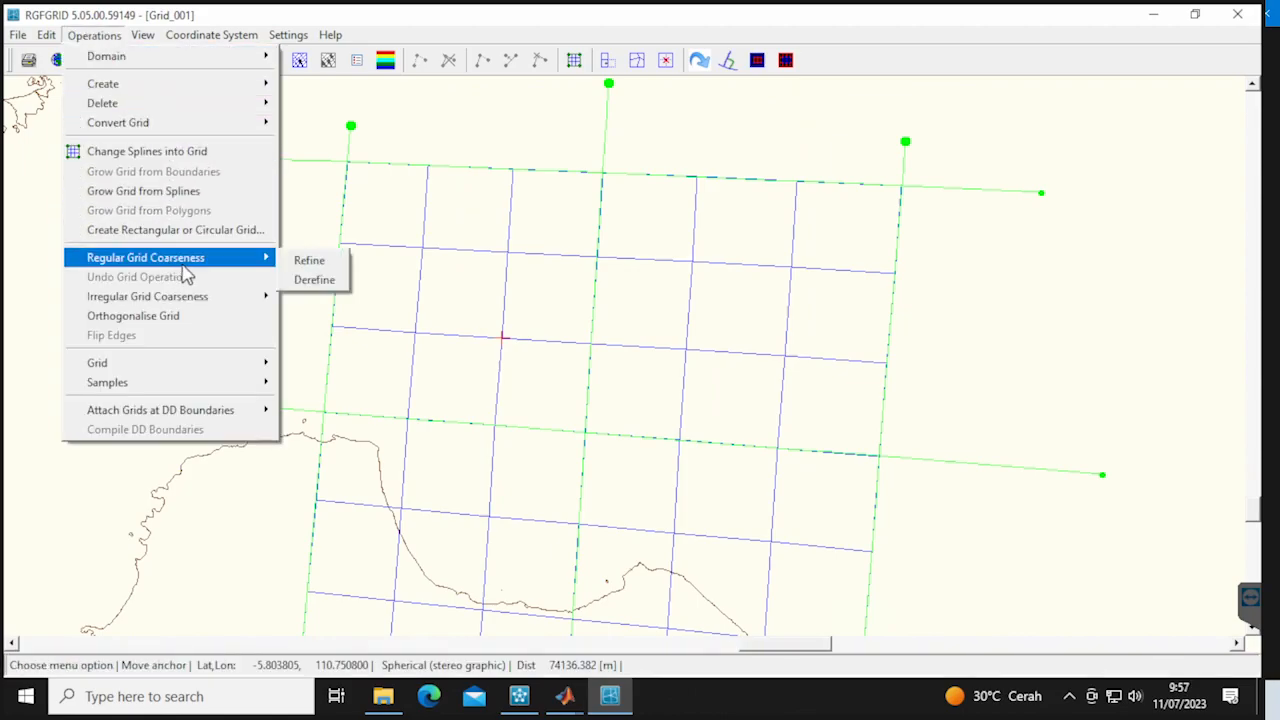
{"action": "left_click", "coordinate": [310, 262]}
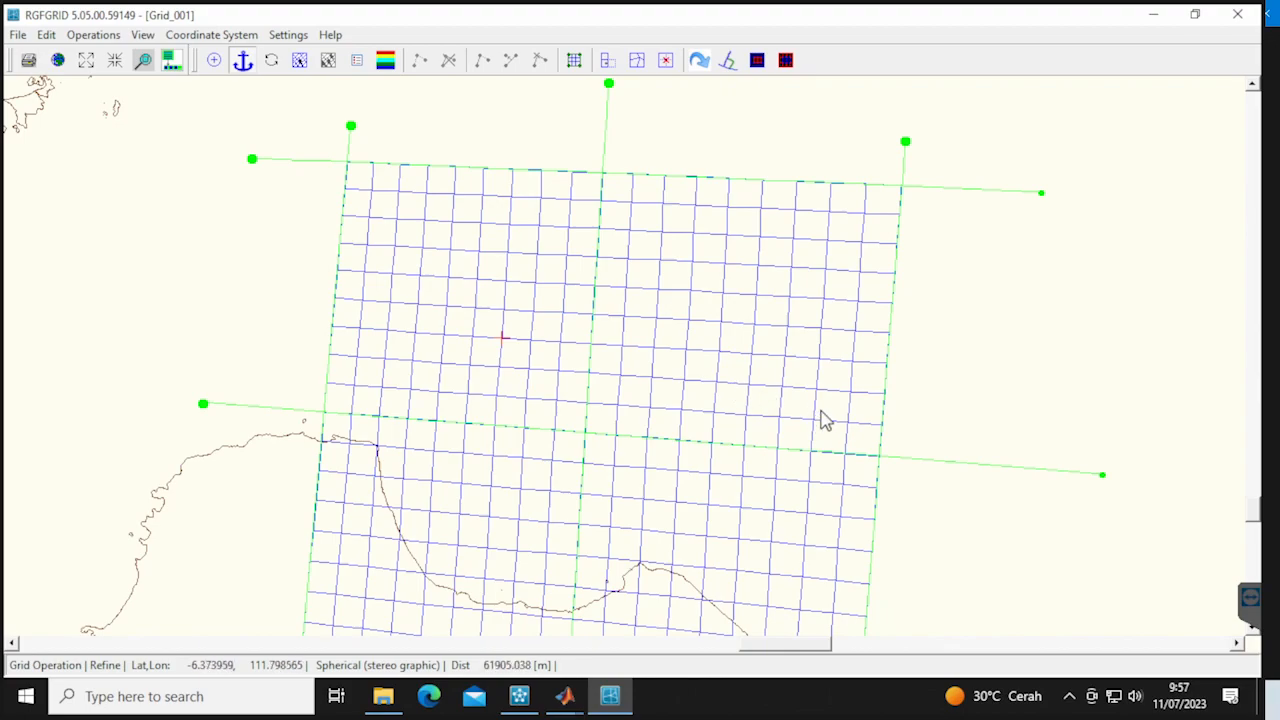
Export the refined grid in Delft3D-FLOW format to the tutorial folder under the file name T1
{"action": "scroll", "coordinate": [820, 471], "scroll_direction": "down", "scroll_amount": 1}
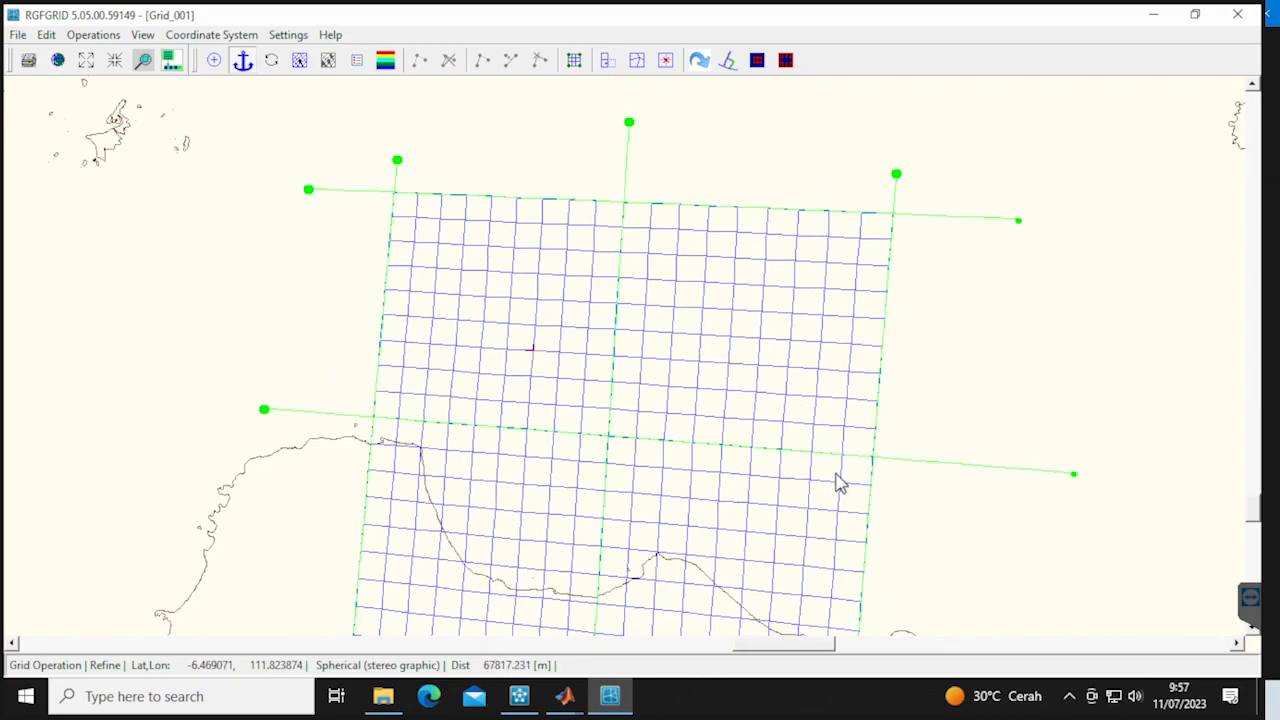
{"action": "left_click_drag", "start_coordinate": [815, 393], "coordinate": [793, 295]}
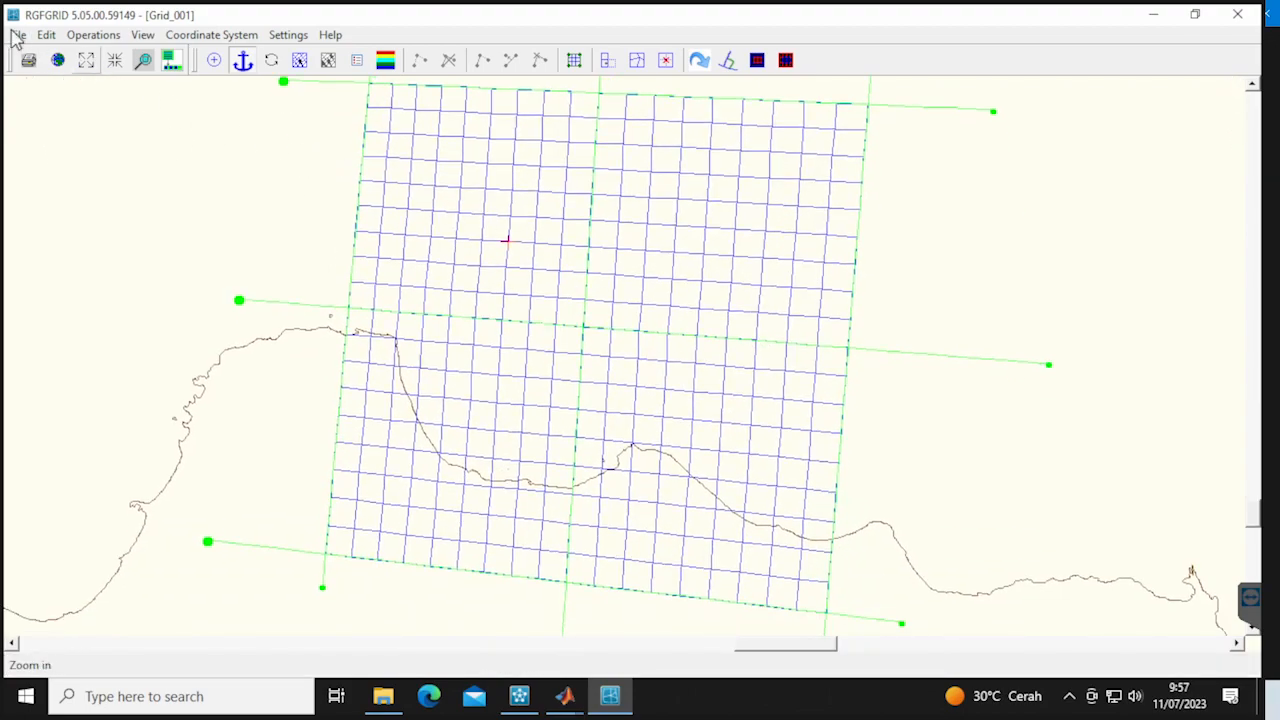
{"action": "left_click", "coordinate": [17, 36]}
{"action": "mouse_move", "coordinate": [47, 36]}
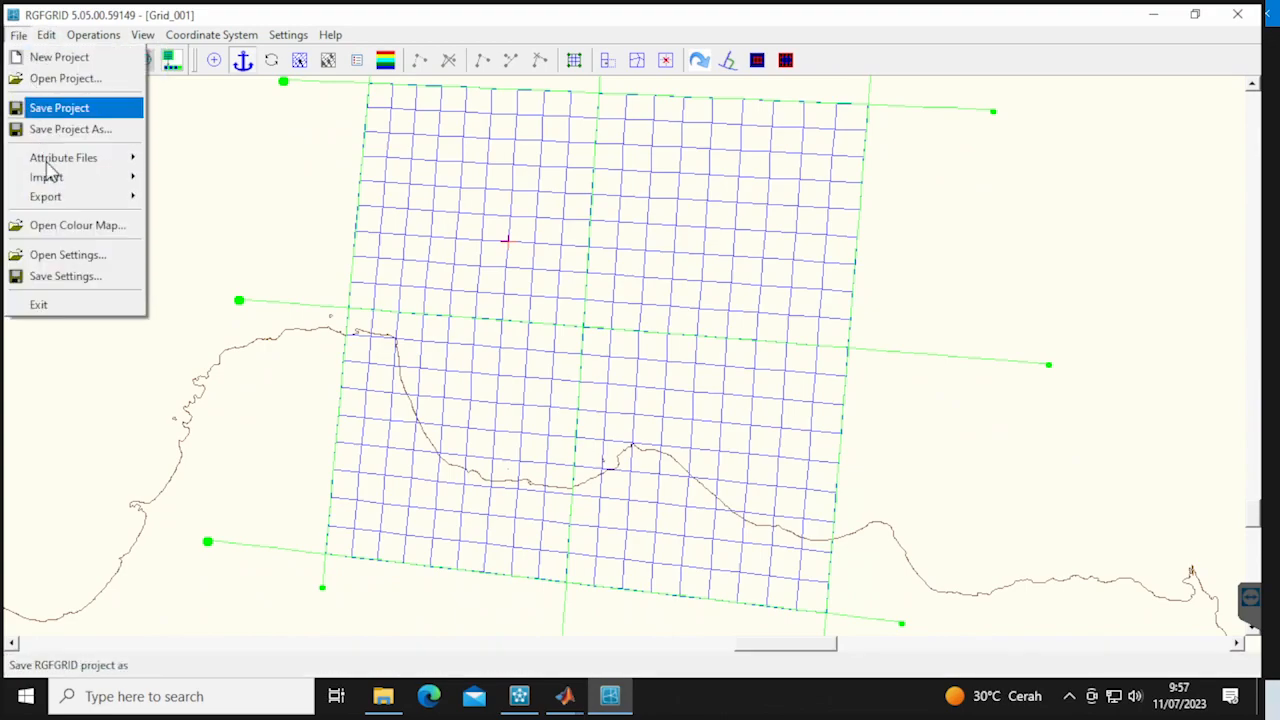
{"action": "mouse_move", "coordinate": [72, 197]}
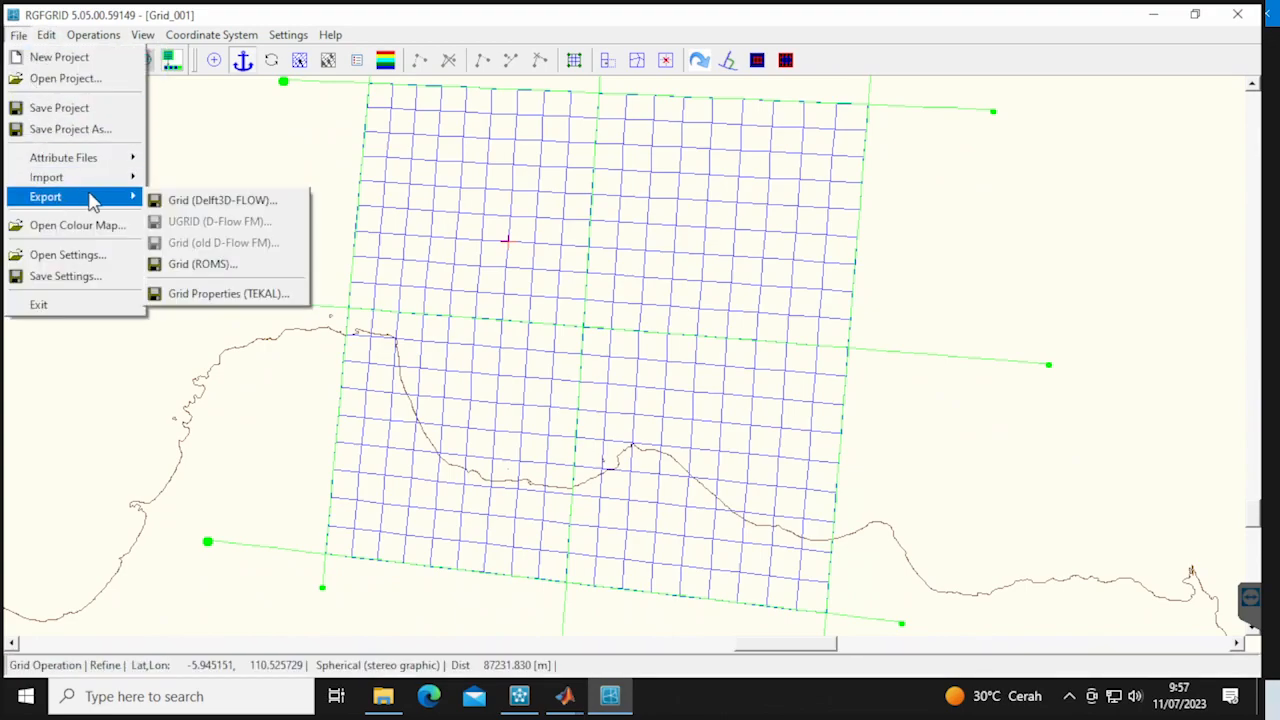
{"action": "left_click", "coordinate": [231, 201]}
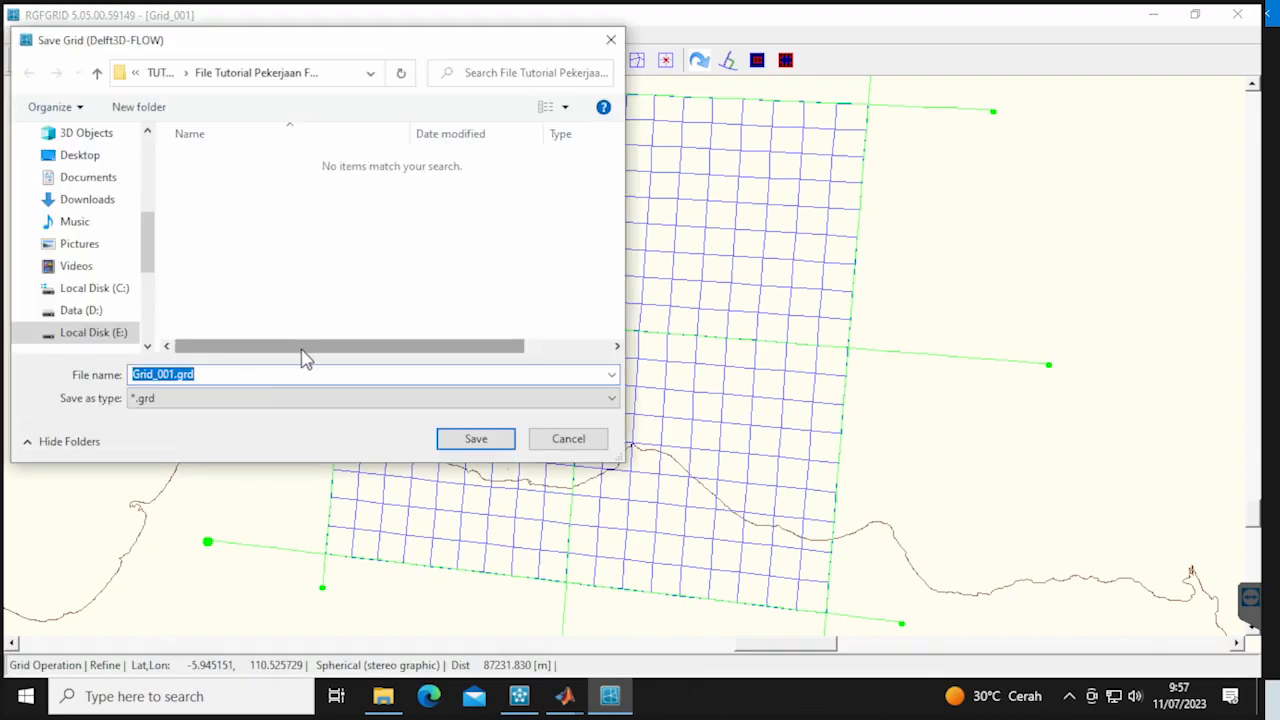
{"action": "key", "text": "BackSpace"}
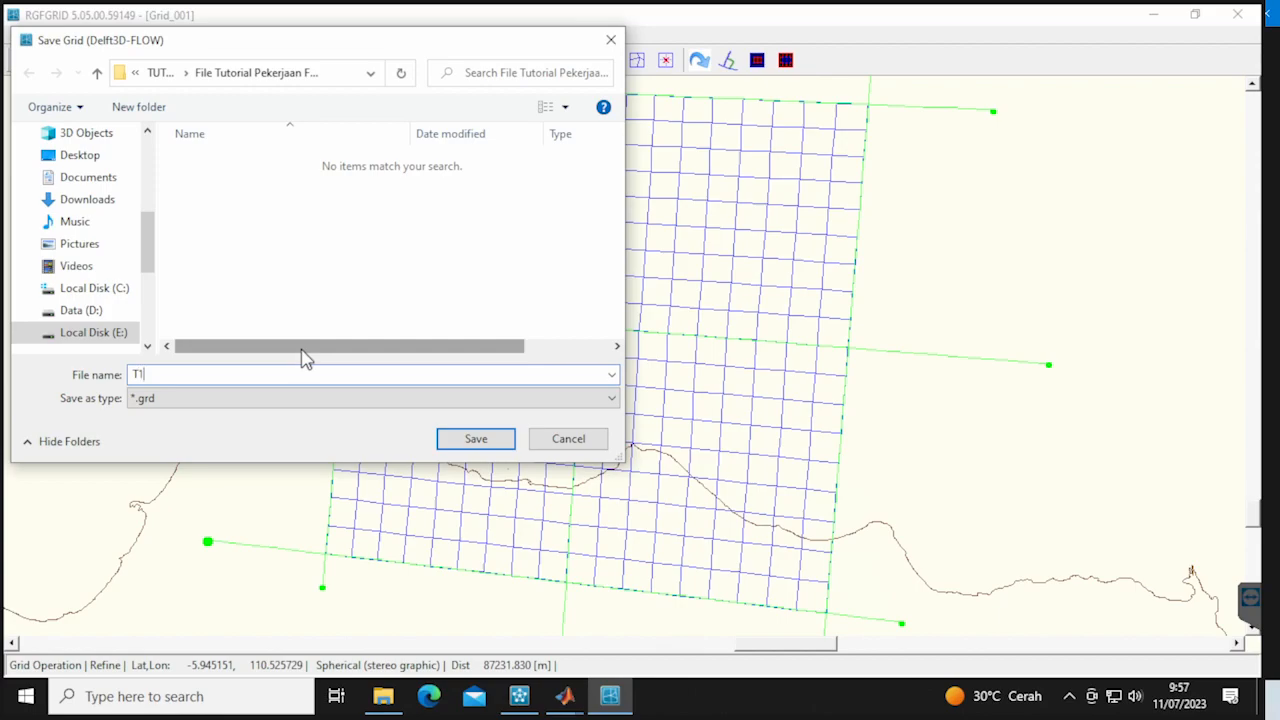
{"action": "key", "text": "Return"}
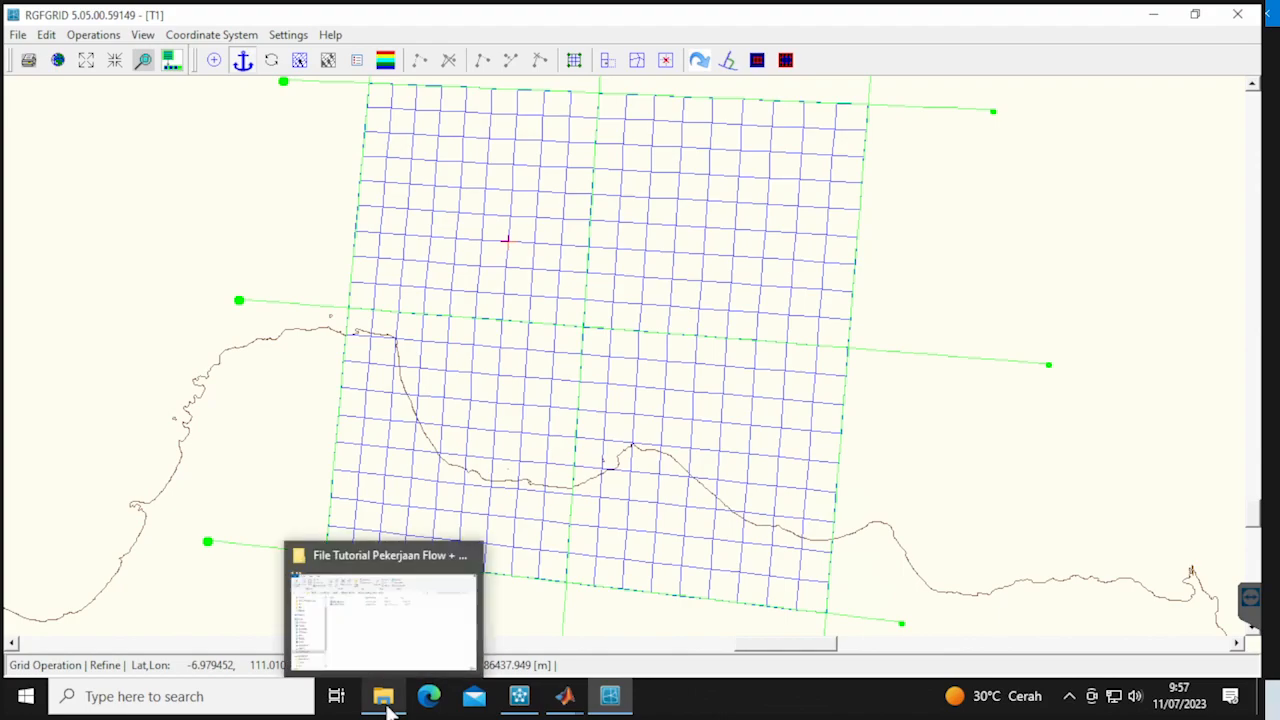
Switch to File Explorer to check the exported T1.enc and T1.grd files in the tutorial folder, and return to RGFGRID
{"action": "left_click", "coordinate": [306, 604]}
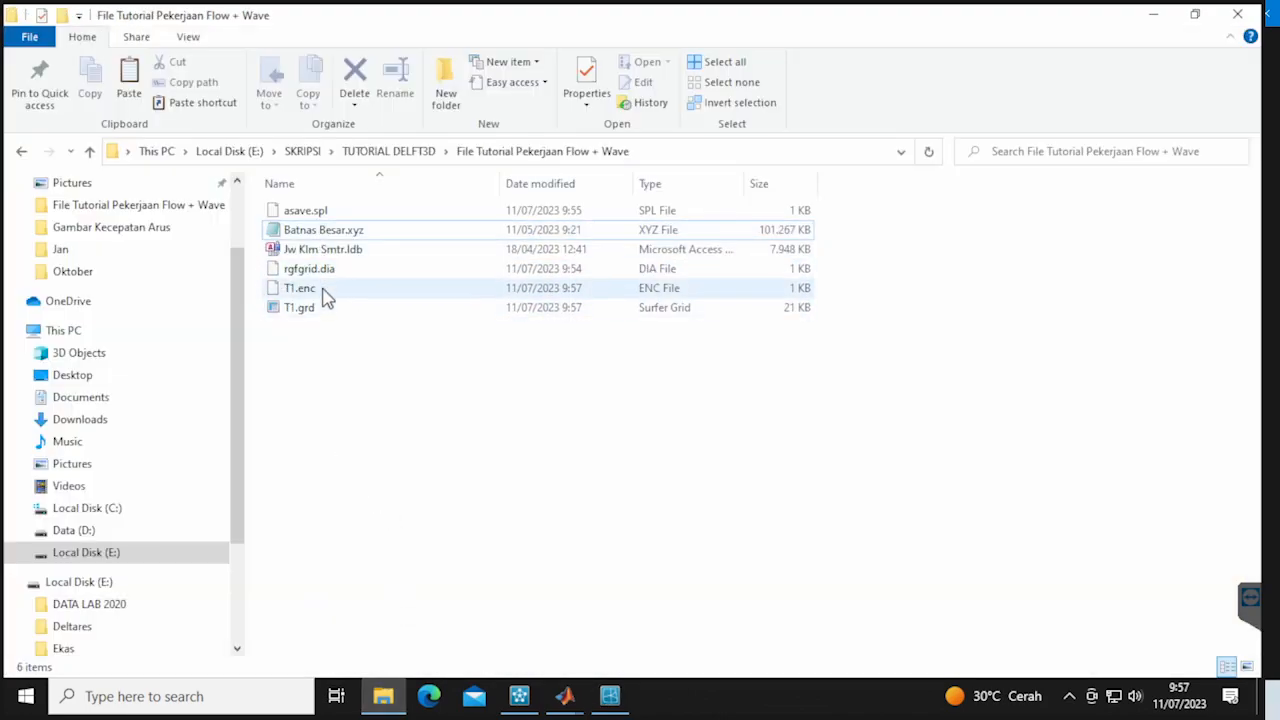
{"action": "left_click_drag", "start_coordinate": [346, 331], "coordinate": [334, 283]}
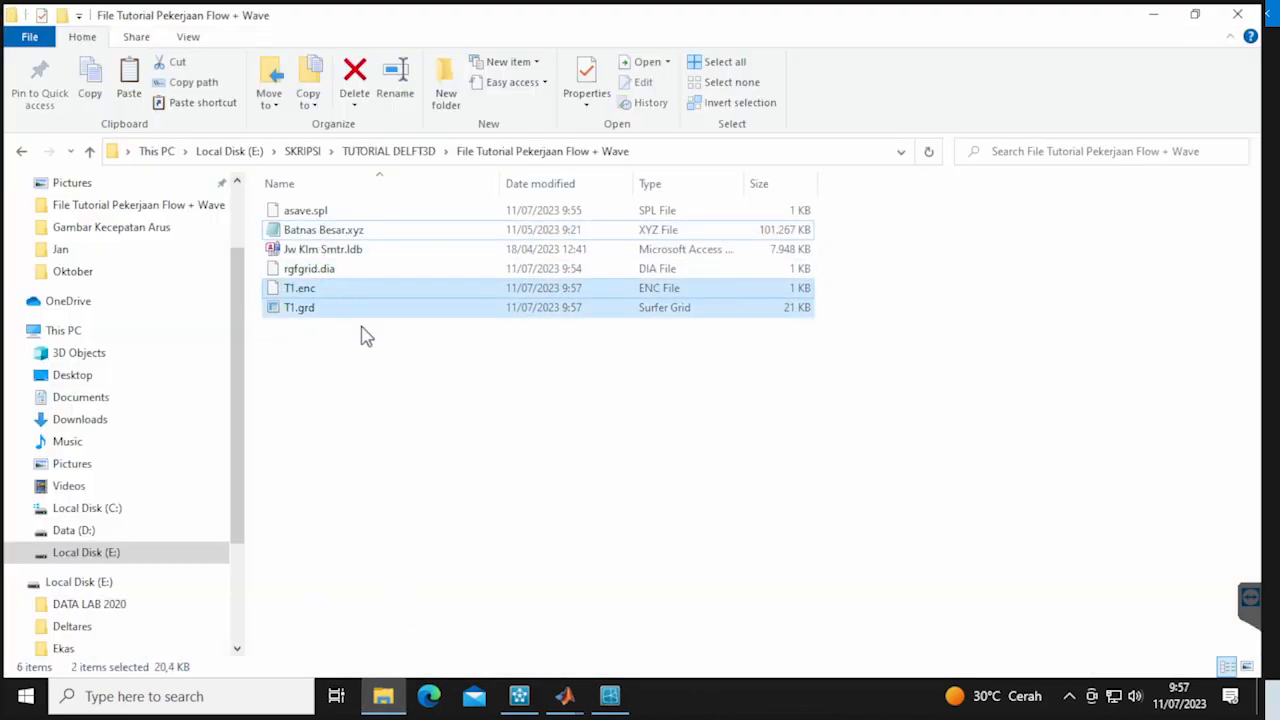
{"action": "left_click", "coordinate": [381, 381]}
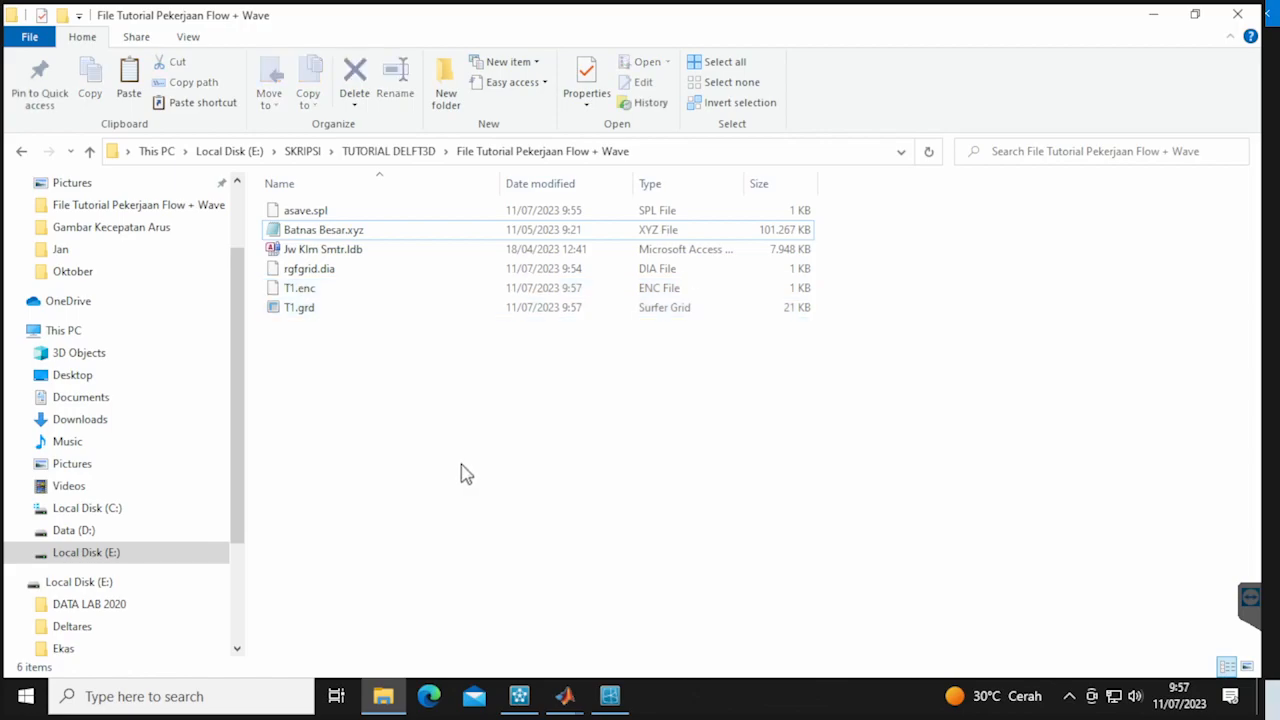
{"action": "left_click", "coordinate": [383, 696]}
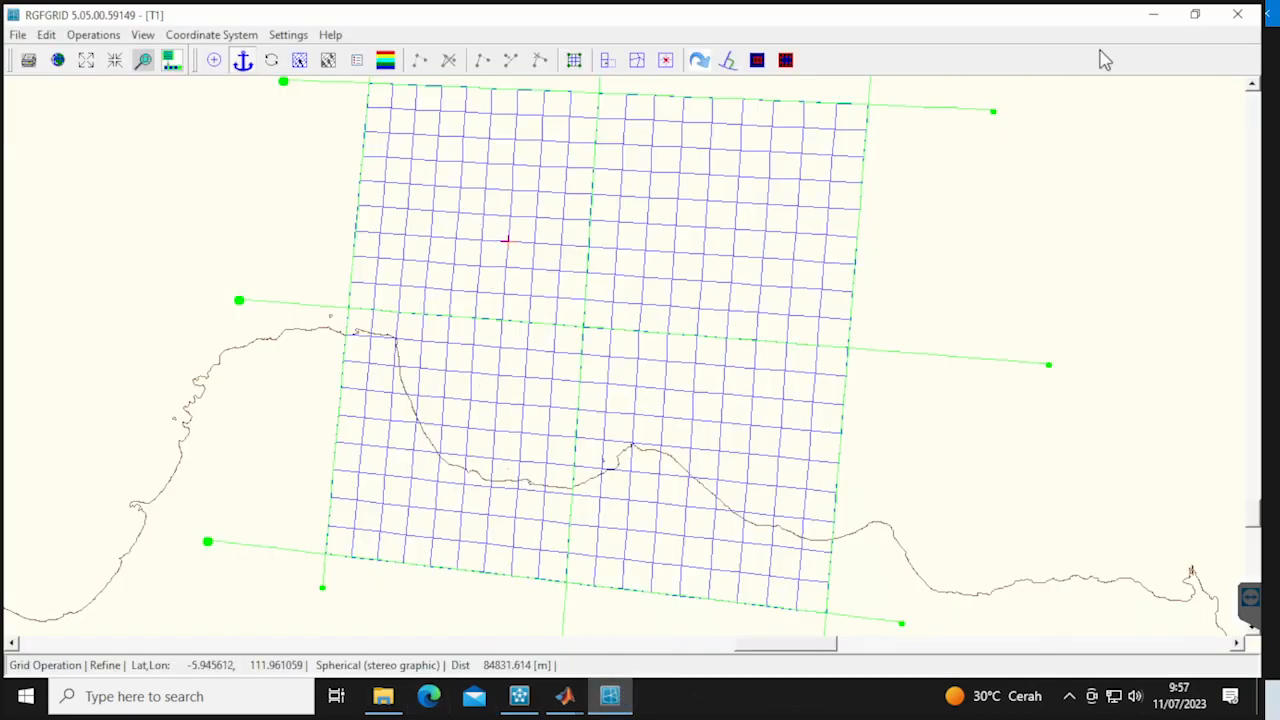
Quit RGFGRID without saving the project and launch QUICKIN in a maximized window
{"action": "left_click", "coordinate": [1237, 14]}
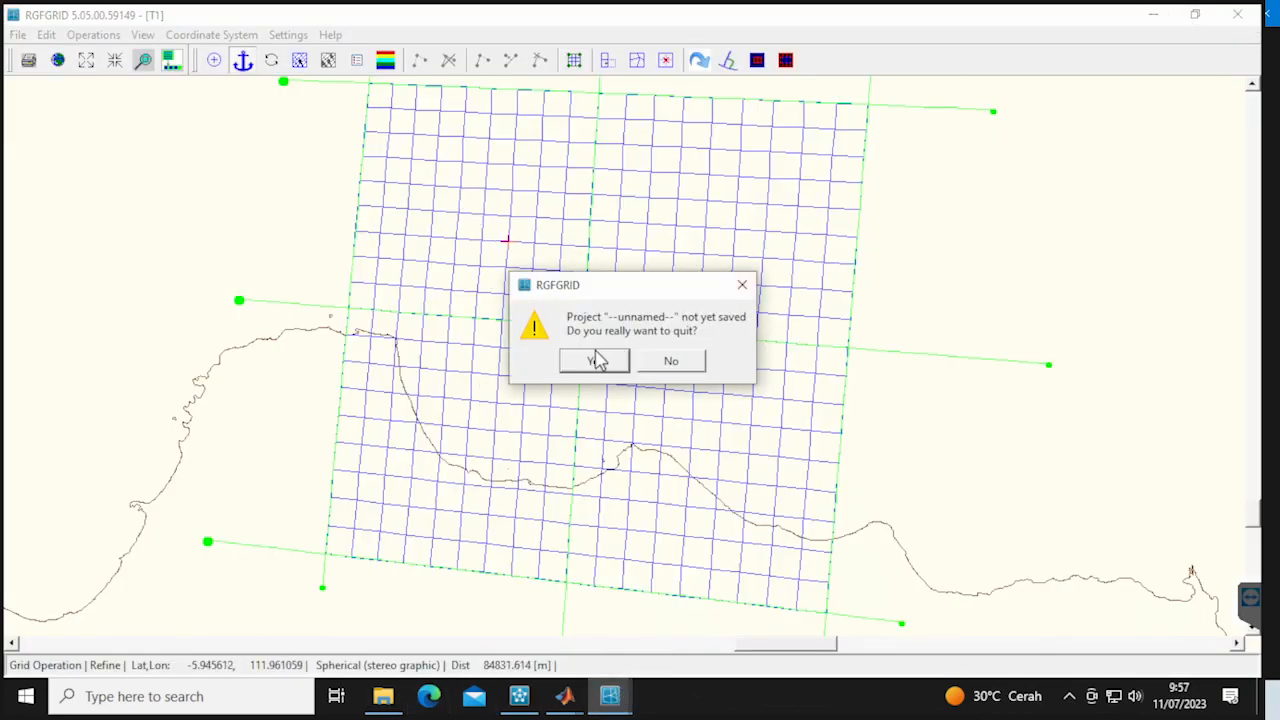
{"action": "left_click", "coordinate": [594, 362]}
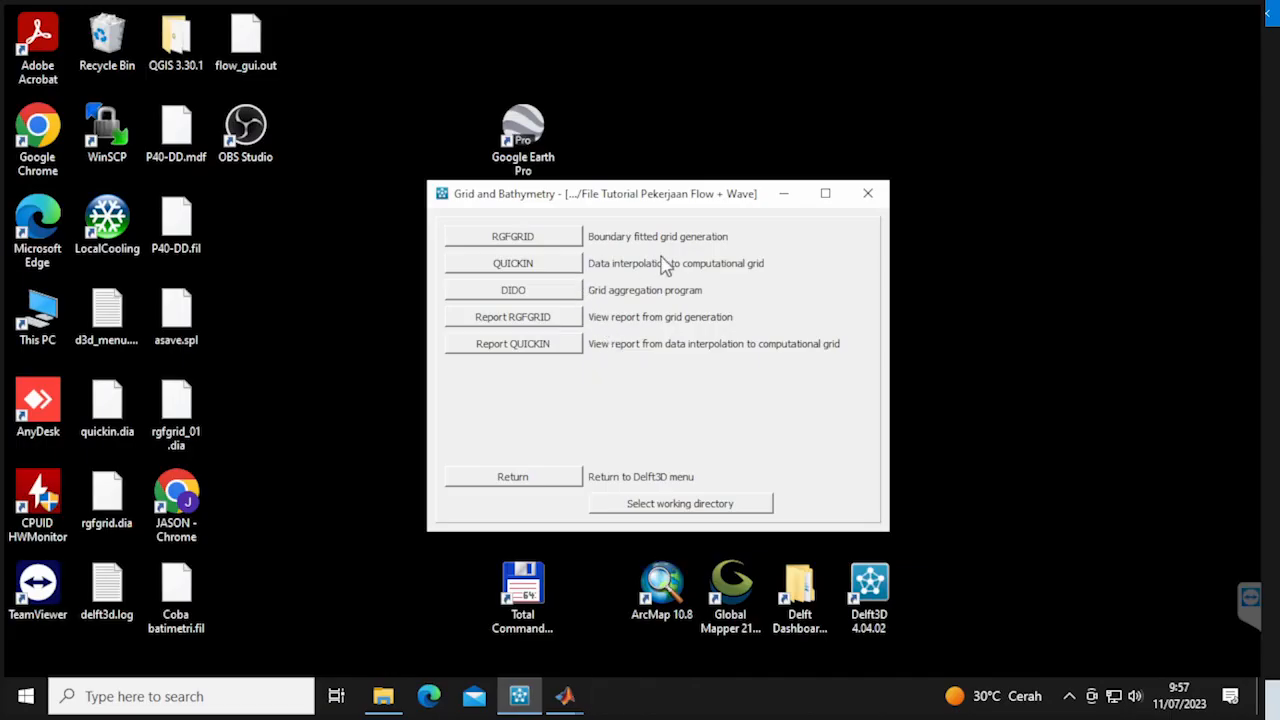
{"action": "left_click", "coordinate": [563, 268]}
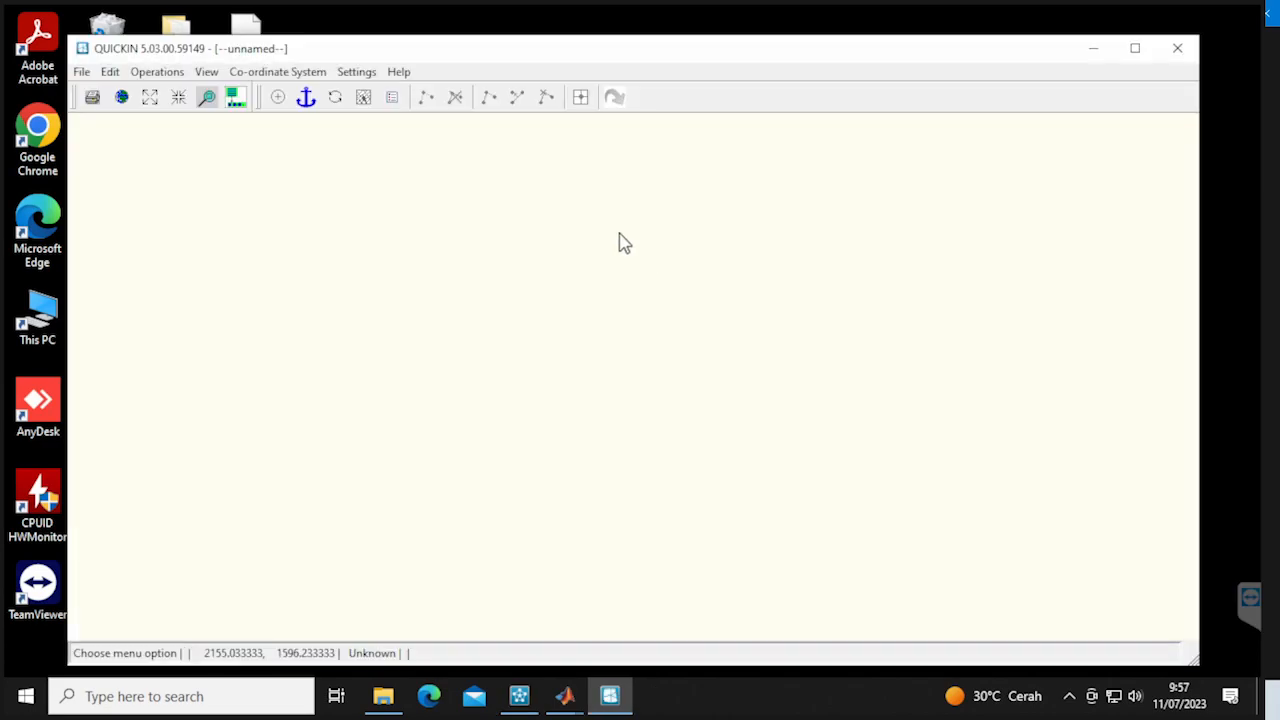
{"action": "left_click", "coordinate": [1133, 49]}
Import the RGFGRID grid T1.grd from the tutorial folder
{"action": "left_click", "coordinate": [18, 36]}
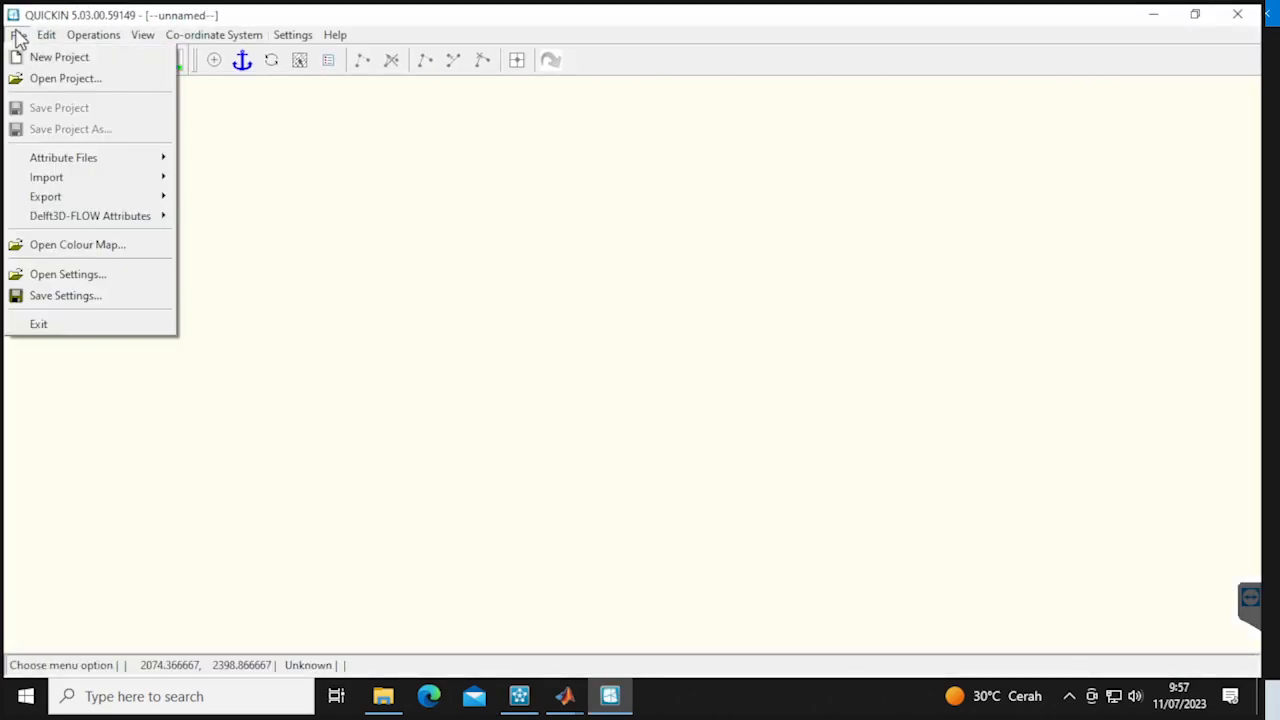
{"action": "mouse_move", "coordinate": [57, 184]}
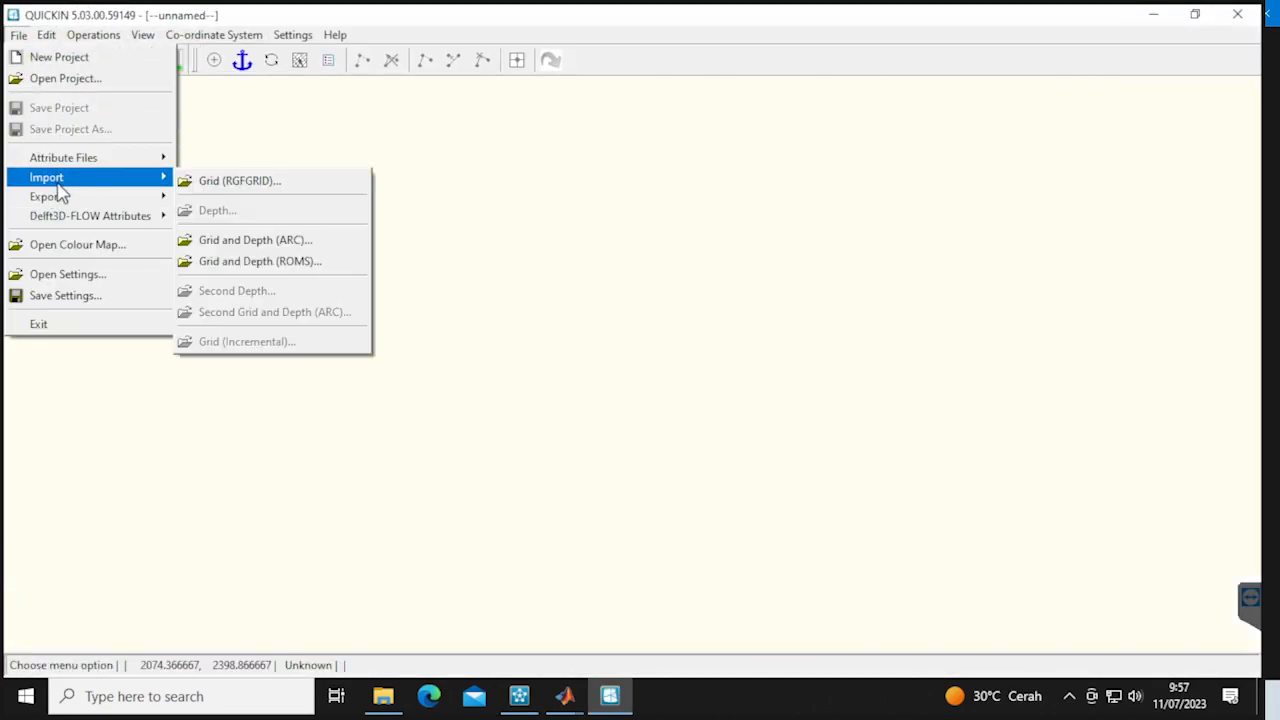
{"action": "left_click", "coordinate": [243, 180]}
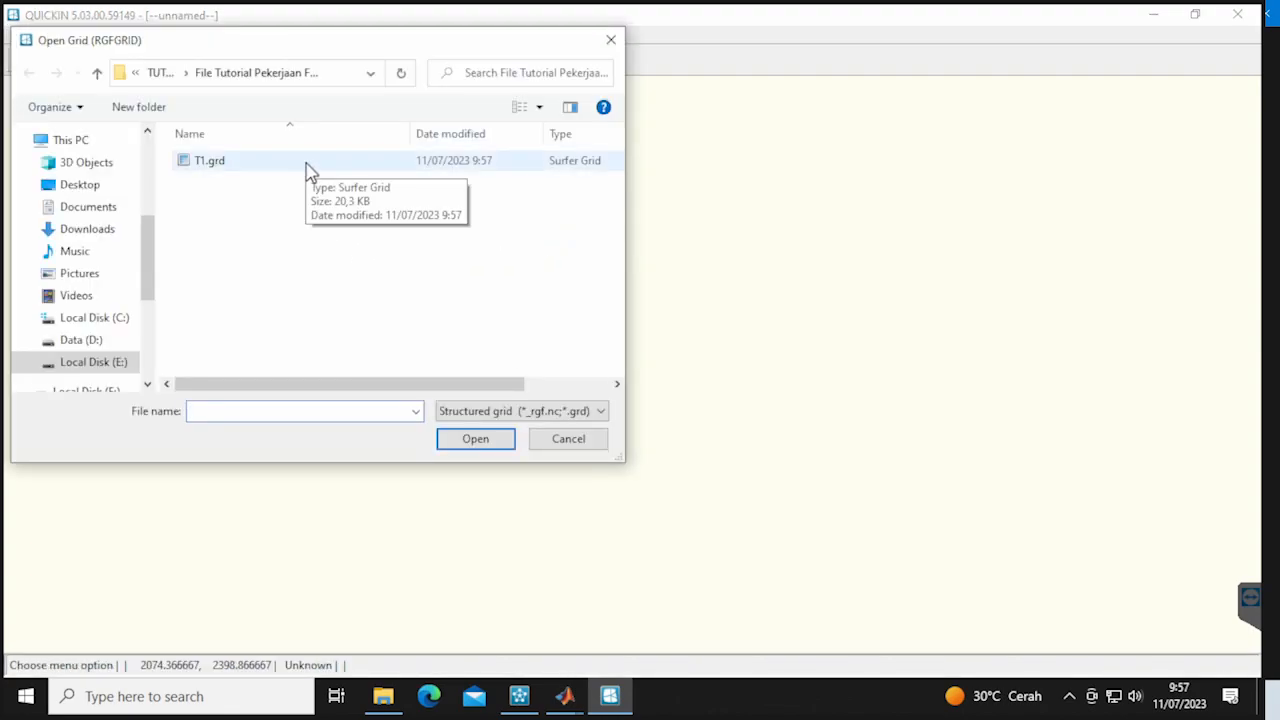
{"action": "double_click", "coordinate": [210, 160]}
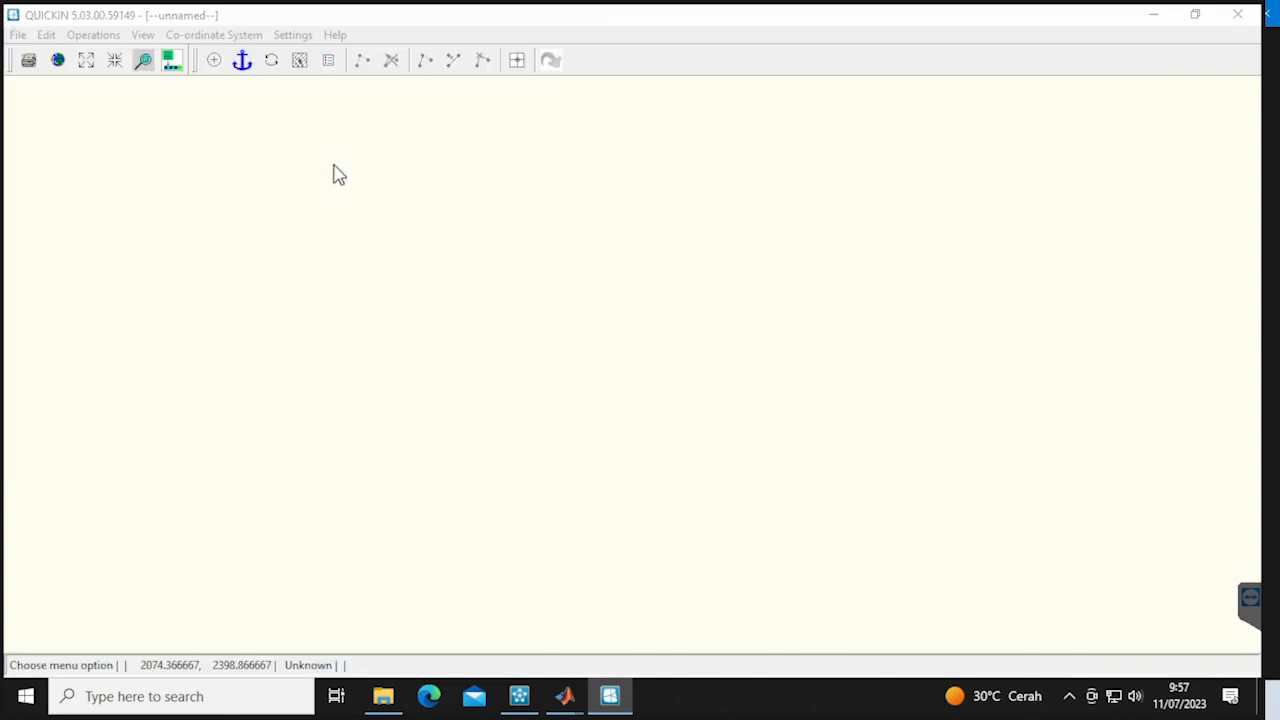
Open the land boundary file Jw Klm Smtr.ldb to overlay the coastline on the T1 grid
{"action": "left_click", "coordinate": [18, 36]}
{"action": "mouse_move", "coordinate": [103, 170]}
{"action": "left_click", "coordinate": [215, 162]}
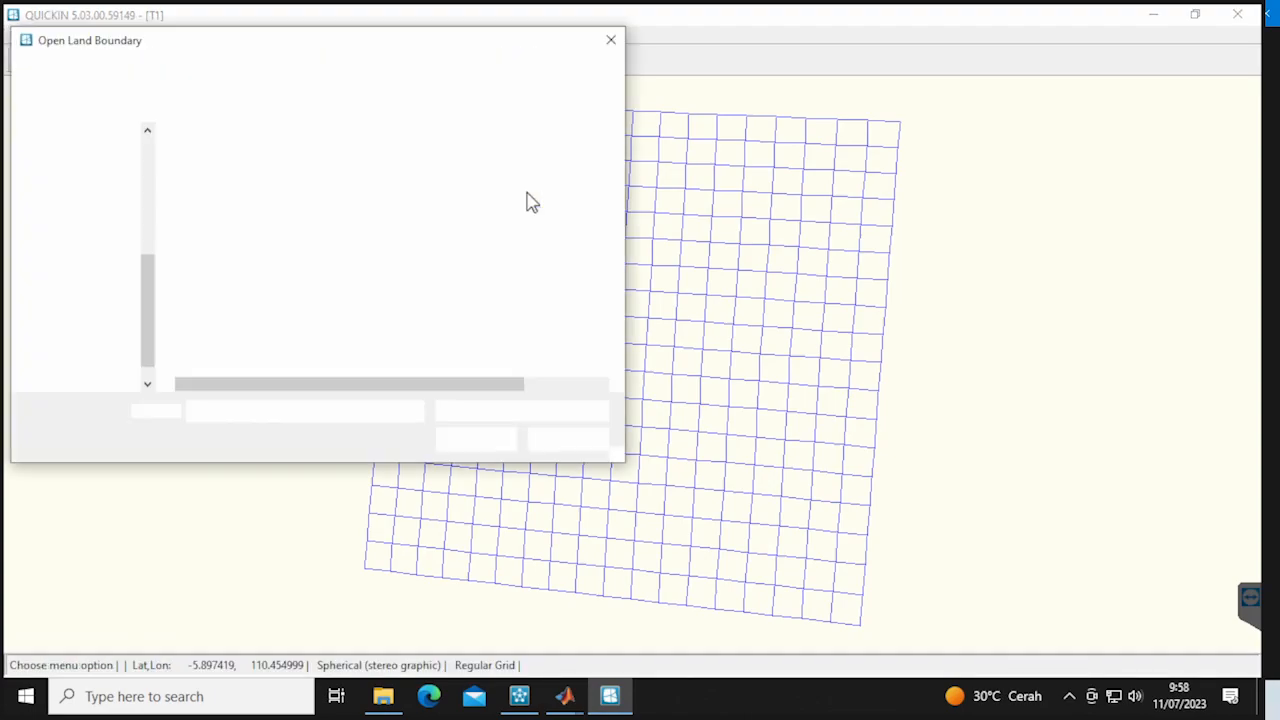
{"action": "double_click", "coordinate": [276, 171]}
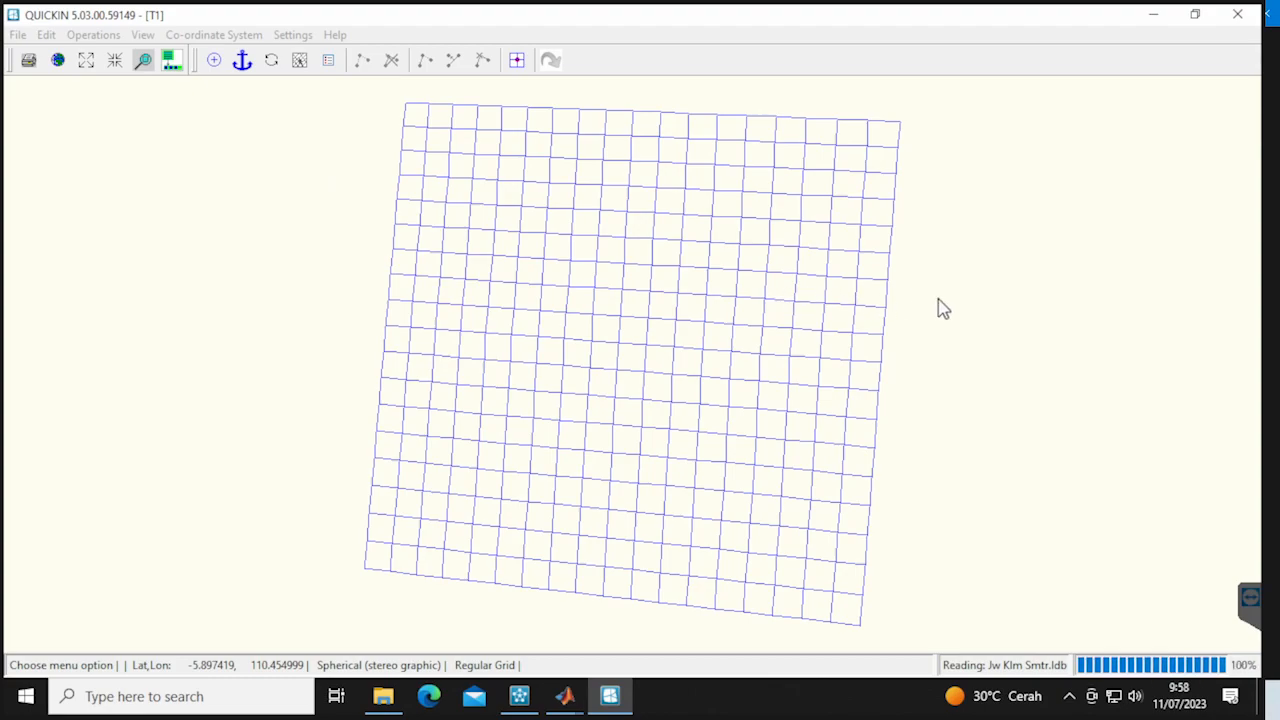
{"action": "scroll", "coordinate": [777, 371], "scroll_direction": "down", "scroll_amount": 2}
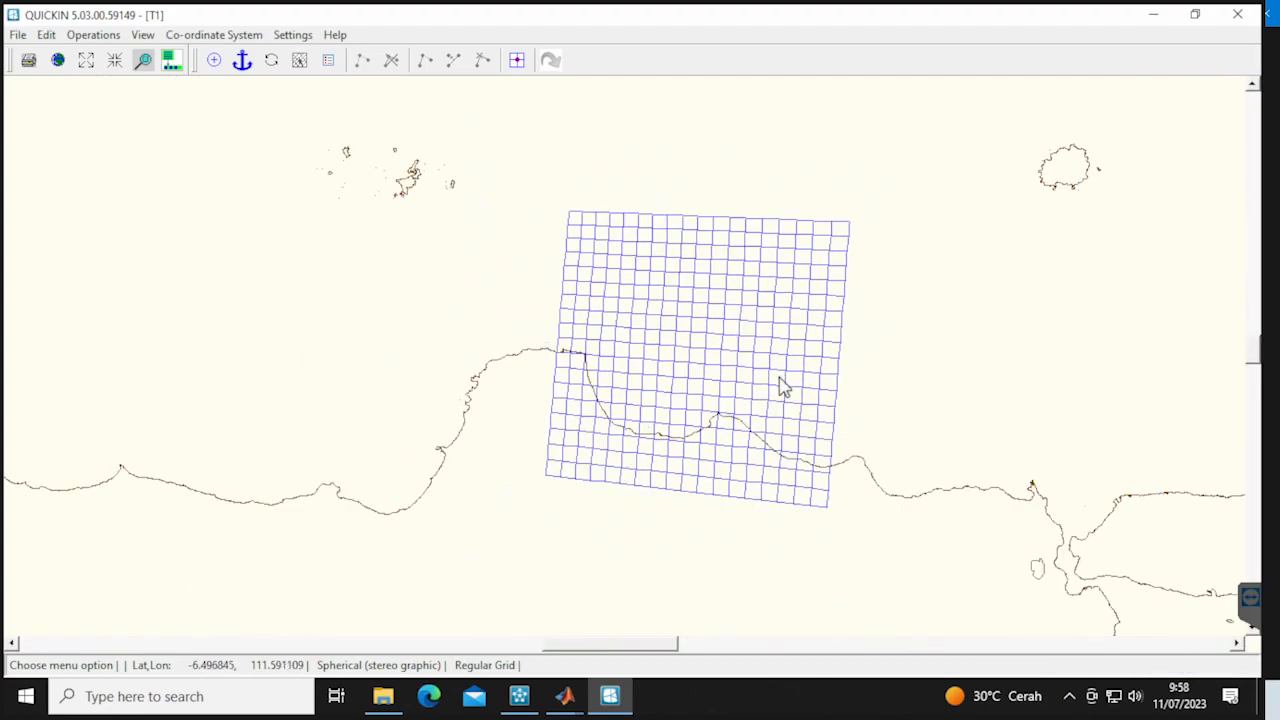
Load the bathymetry samples file covering the grid area as an attribute file
{"action": "left_click", "coordinate": [18, 34]}
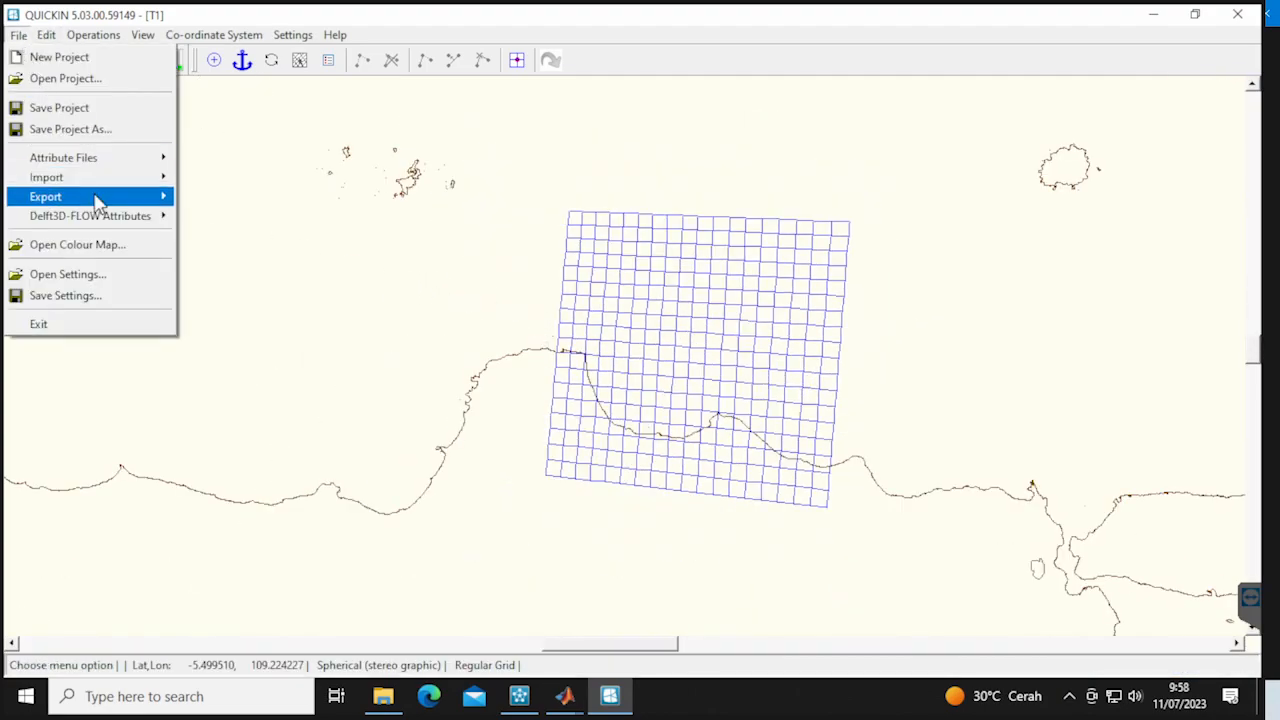
{"action": "mouse_move", "coordinate": [112, 165]}
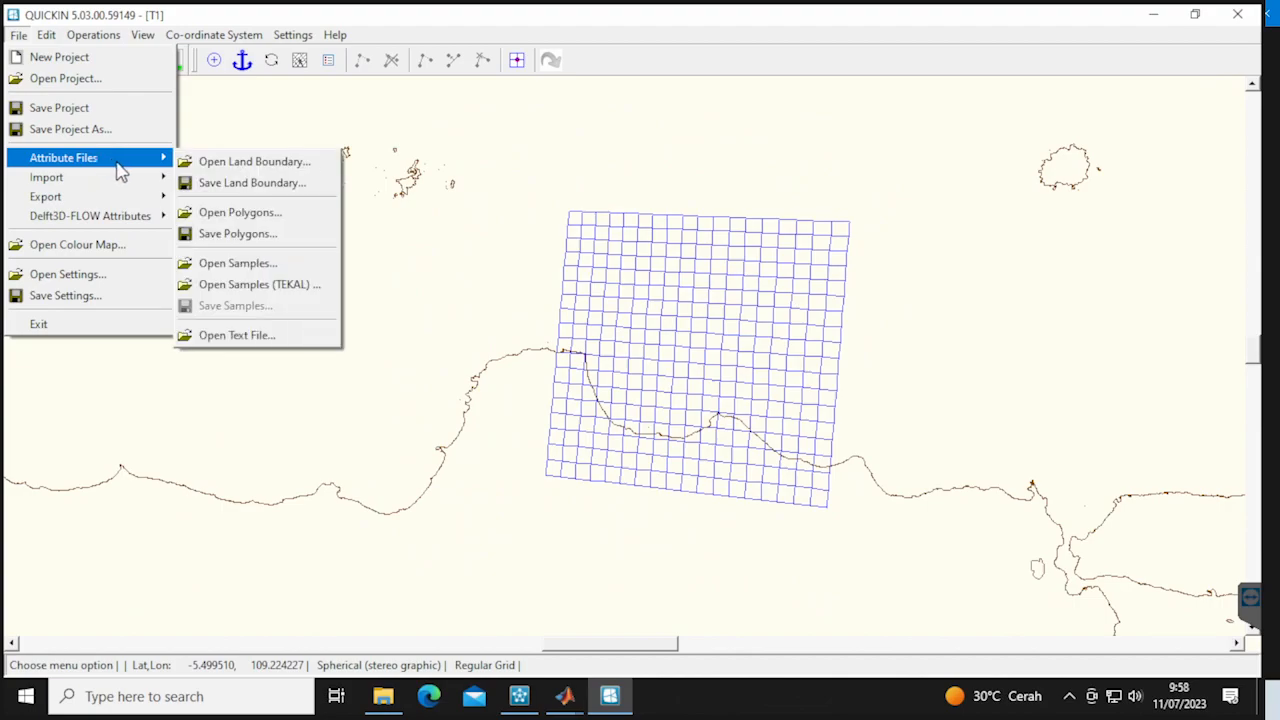
{"action": "left_click", "coordinate": [262, 264]}
{"action": "left_click", "coordinate": [370, 170]}
{"action": "double_click", "coordinate": [370, 170]}
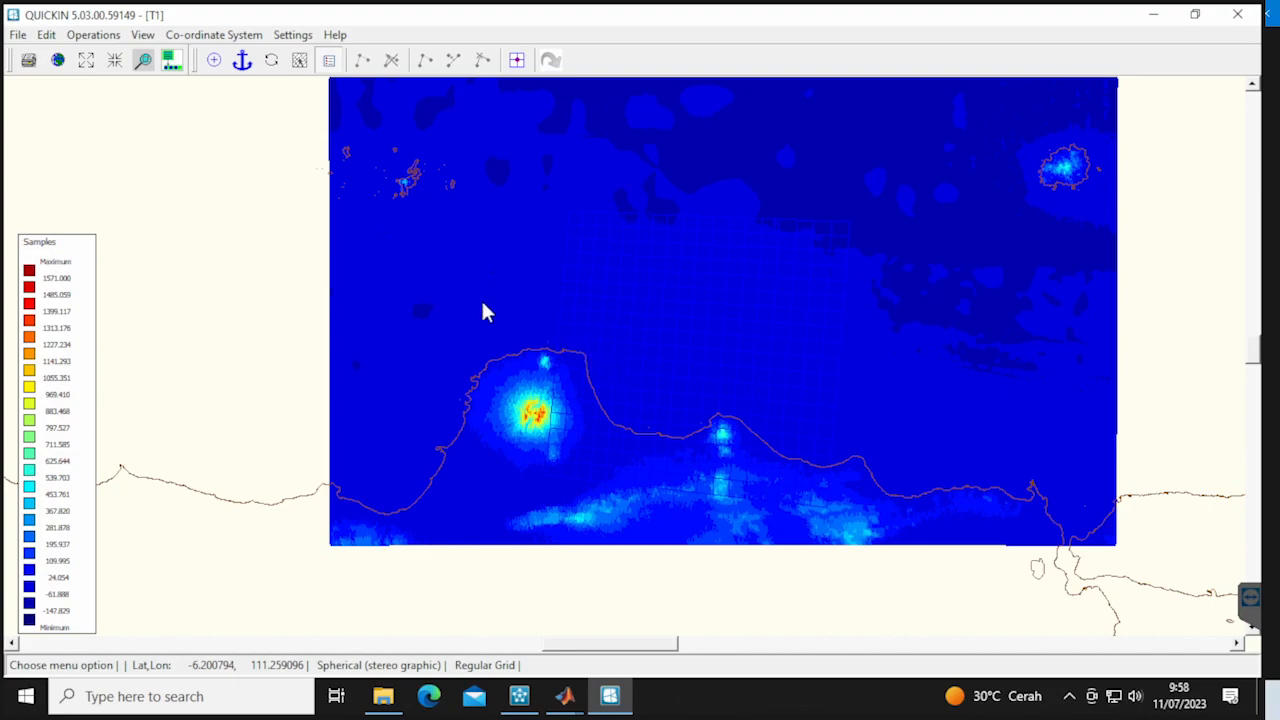
Multiply all samples with the uniform value -1, including every sample without a polygon
{"action": "left_click", "coordinate": [143, 58]}
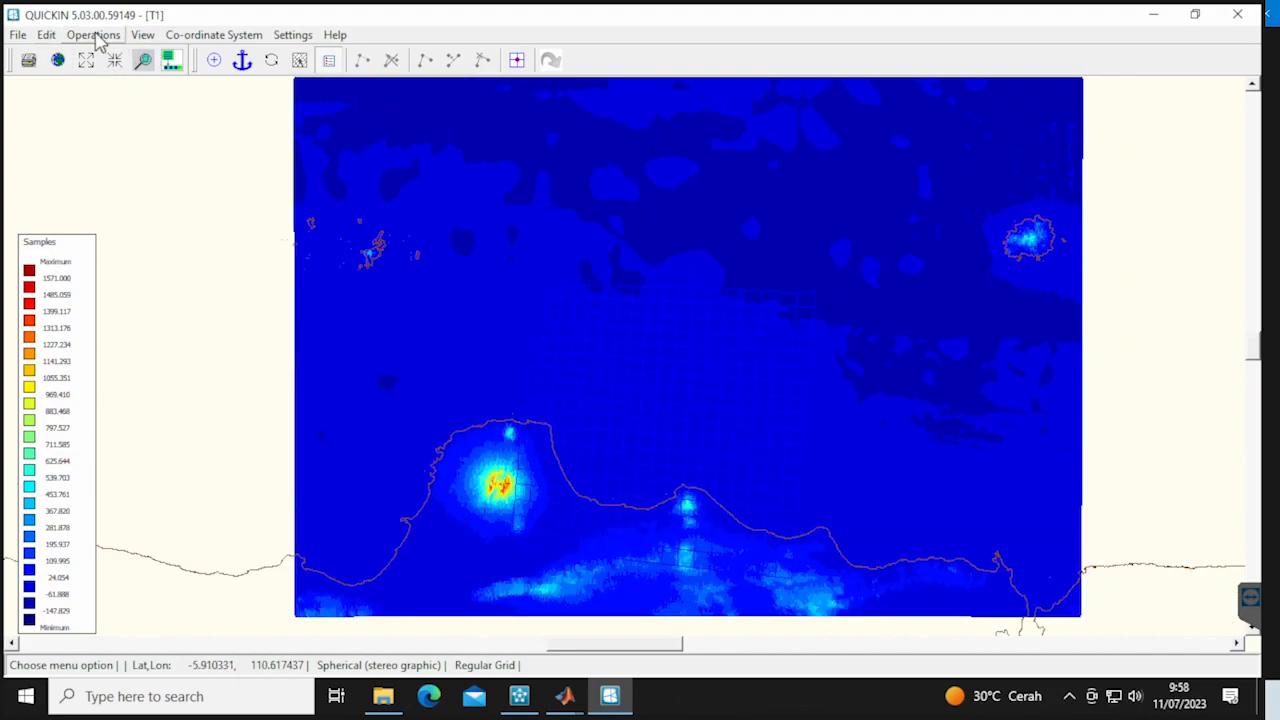
{"action": "left_click", "coordinate": [94, 35]}
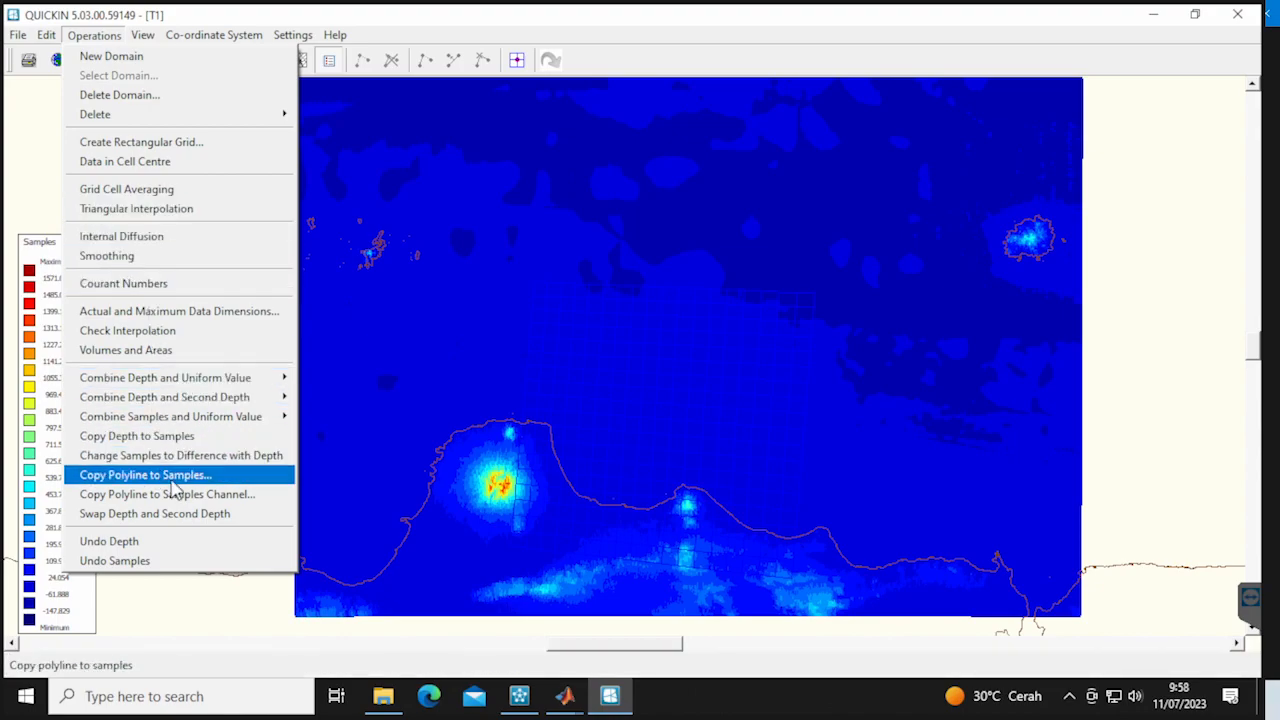
{"action": "mouse_move", "coordinate": [218, 424]}
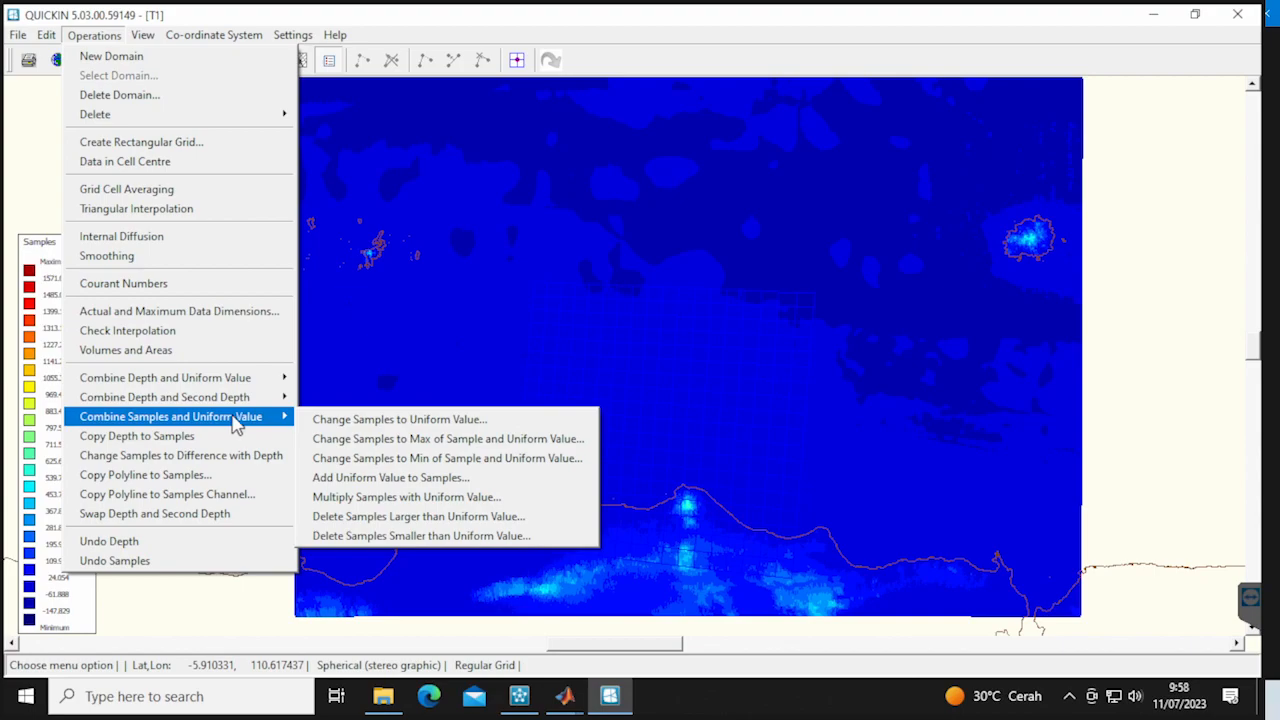
{"action": "left_click", "coordinate": [404, 497]}
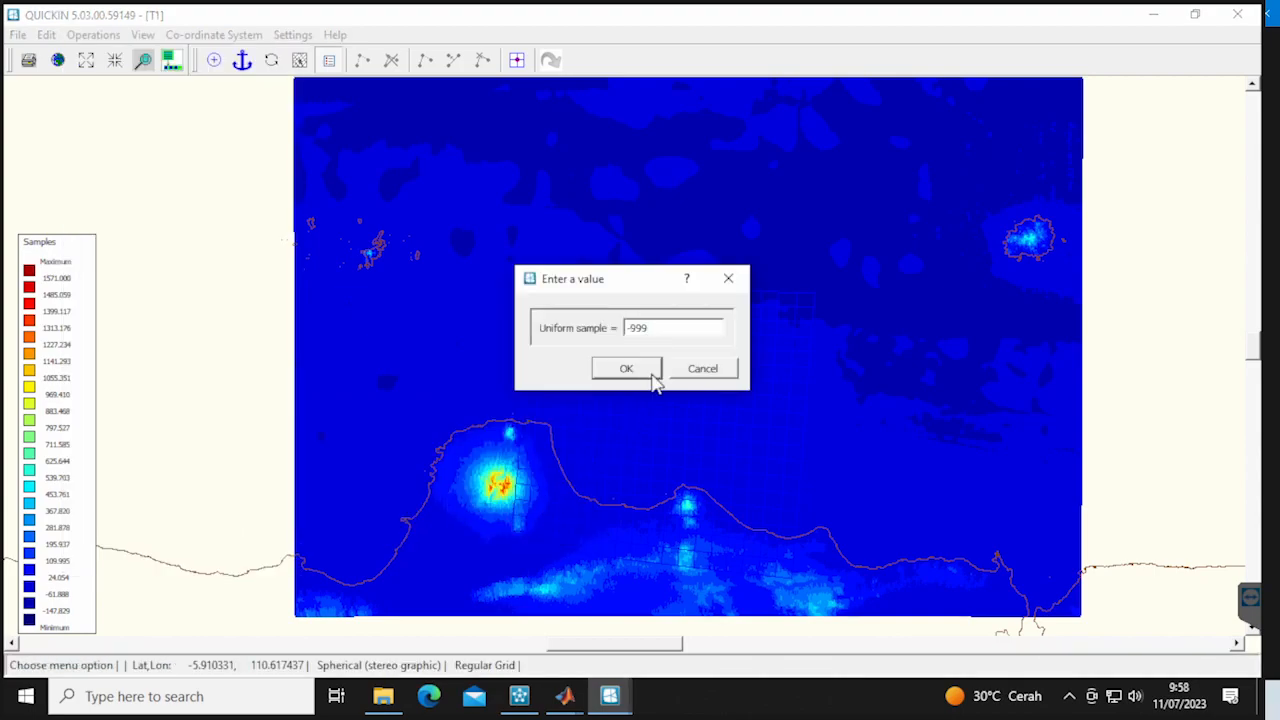
{"action": "type", "text": "1"}
{"action": "left_click", "coordinate": [624, 367]}
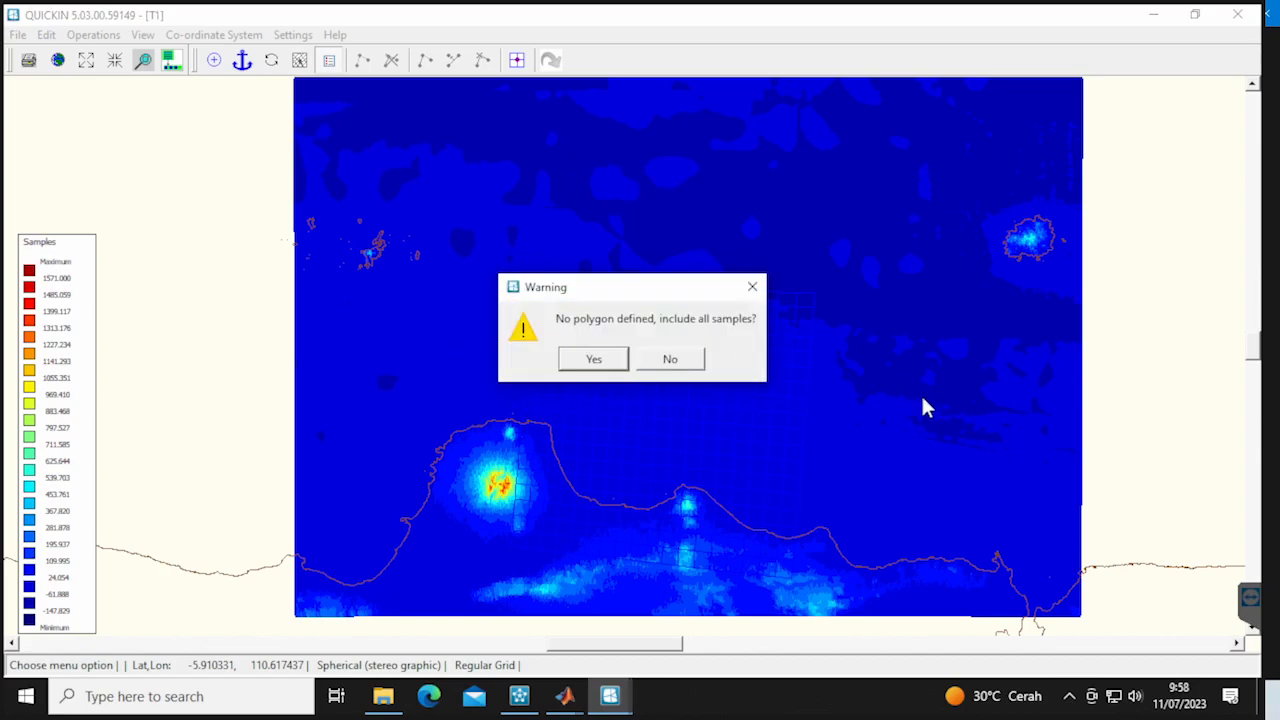
{"action": "left_click", "coordinate": [620, 358]}
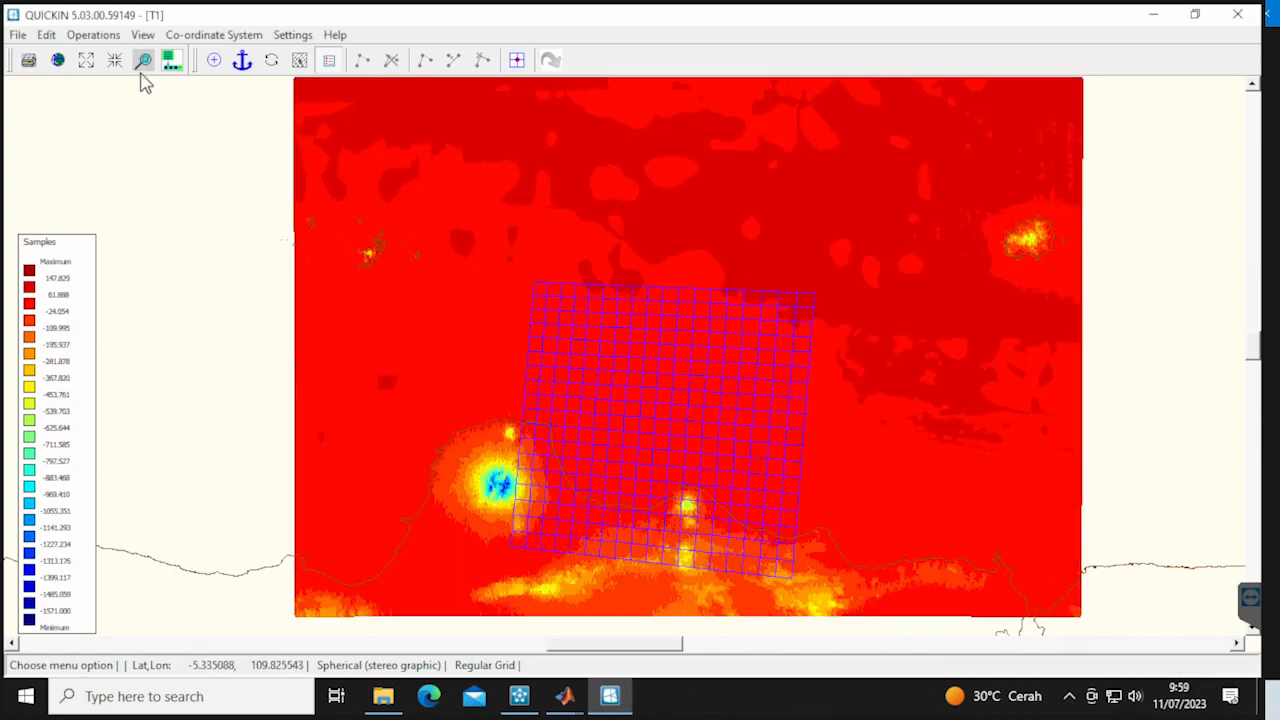
Run Grid Cell Averaging to derive depths on the grid, and hide the samples so only the depth is drawn
{"action": "left_click", "coordinate": [94, 36]}
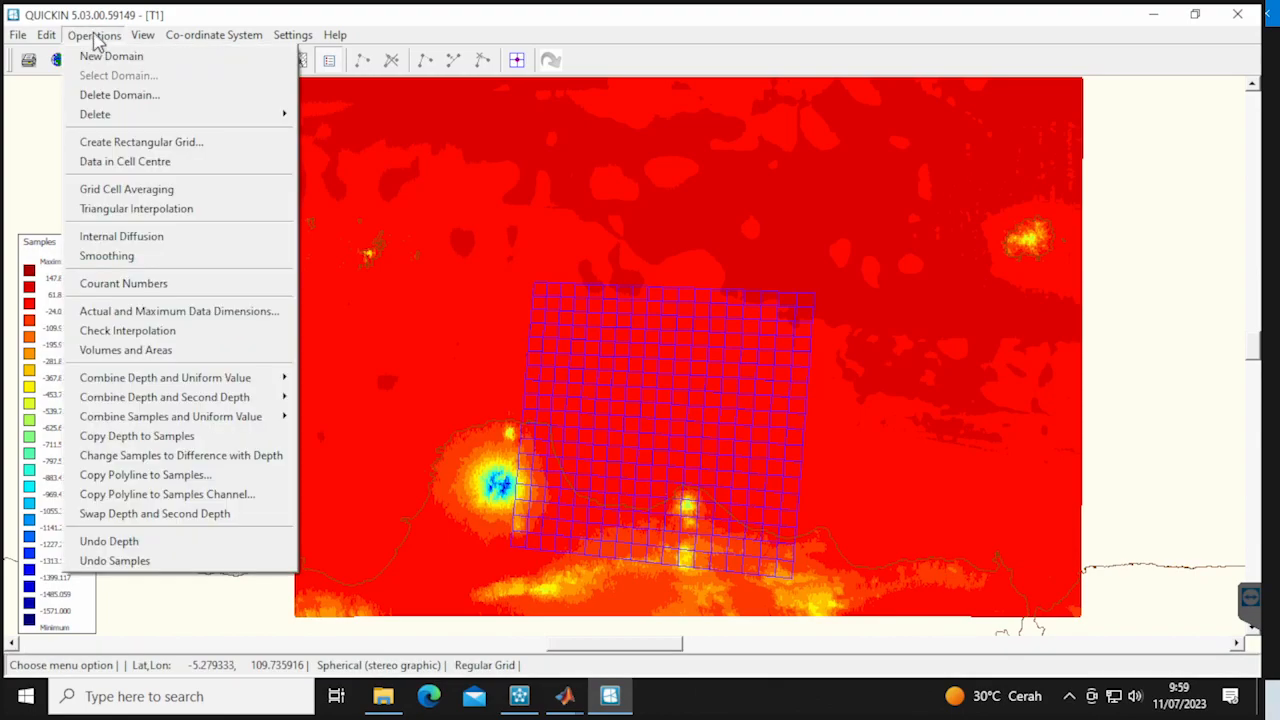
{"action": "left_click", "coordinate": [172, 196]}
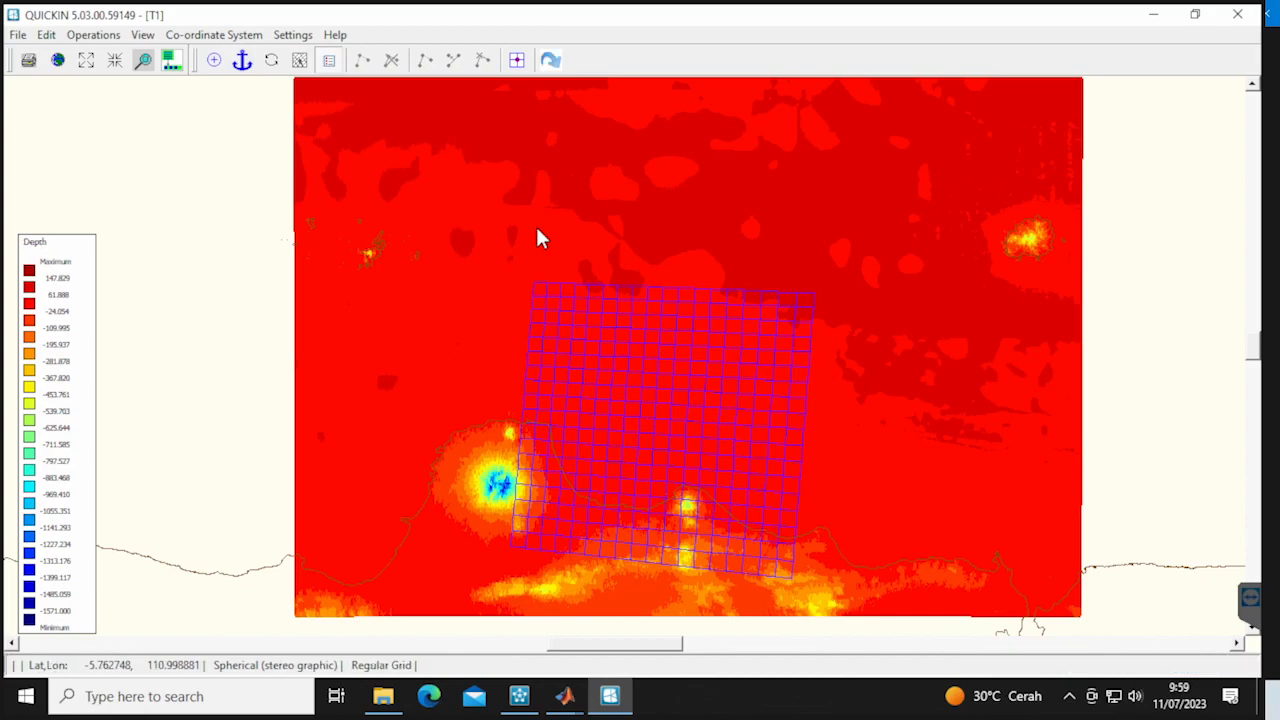
{"action": "left_click", "coordinate": [142, 35]}
{"action": "mouse_move", "coordinate": [214, 35]}
{"action": "mouse_move", "coordinate": [143, 35]}
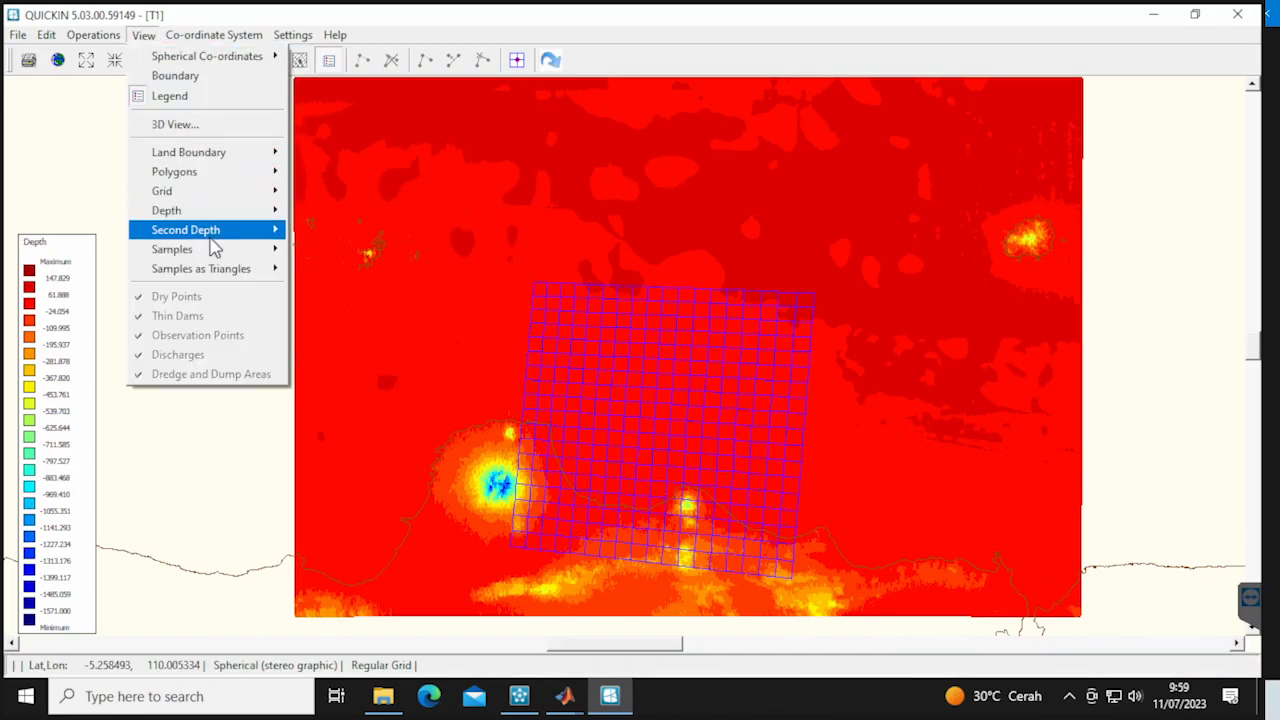
{"action": "mouse_move", "coordinate": [214, 249]}
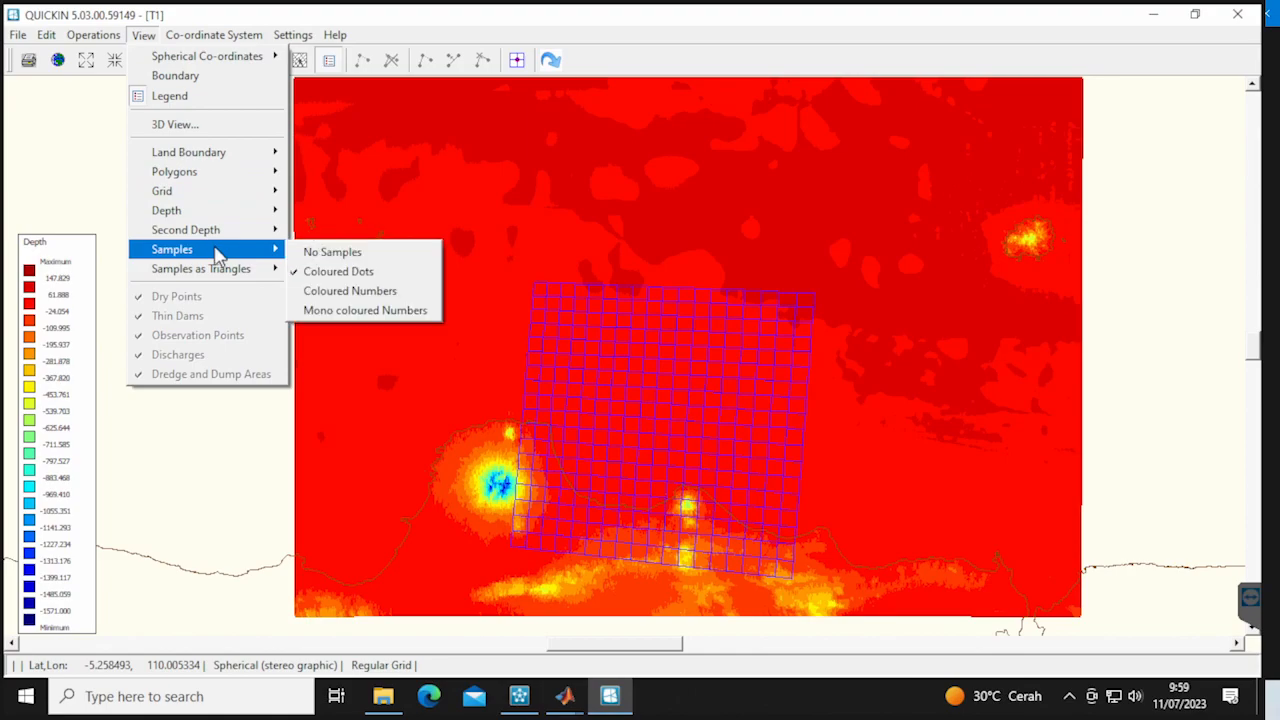
{"action": "left_click", "coordinate": [352, 256]}
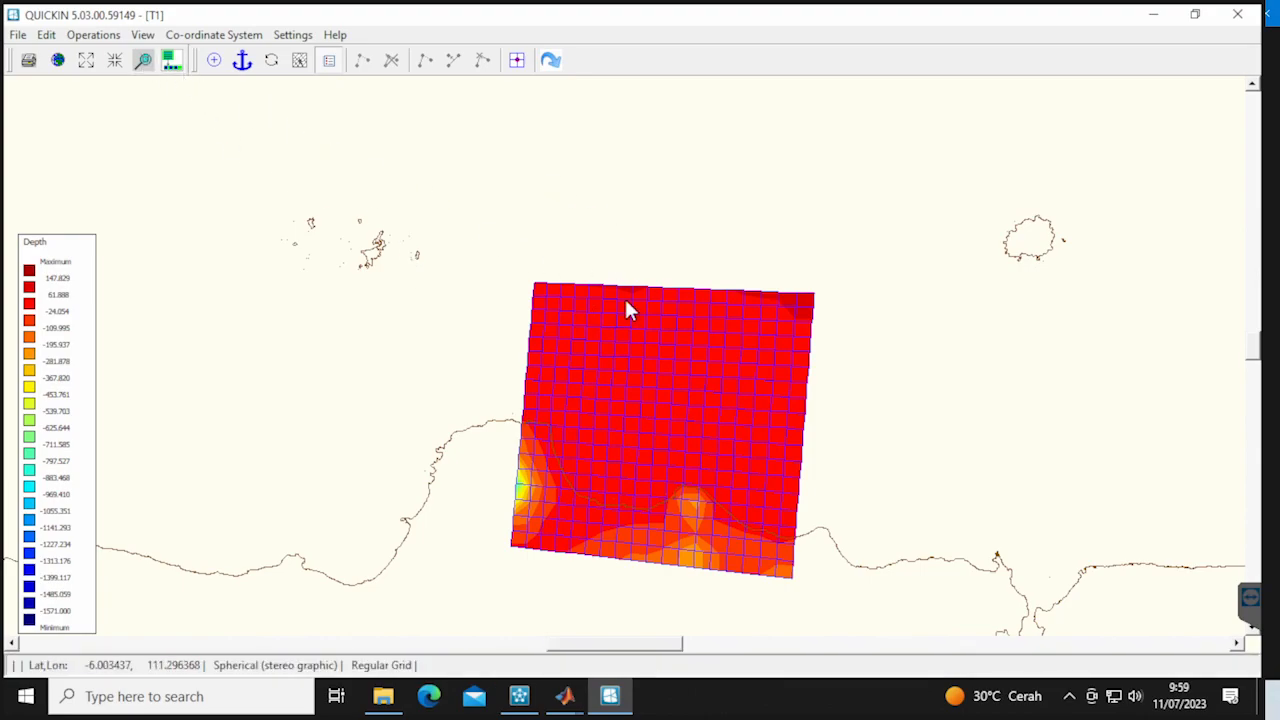
Draw a four-vertex polygon enclosing the whole grid and run Triangular Interpolation on the depth inside it
{"action": "left_click", "coordinate": [47, 35]}
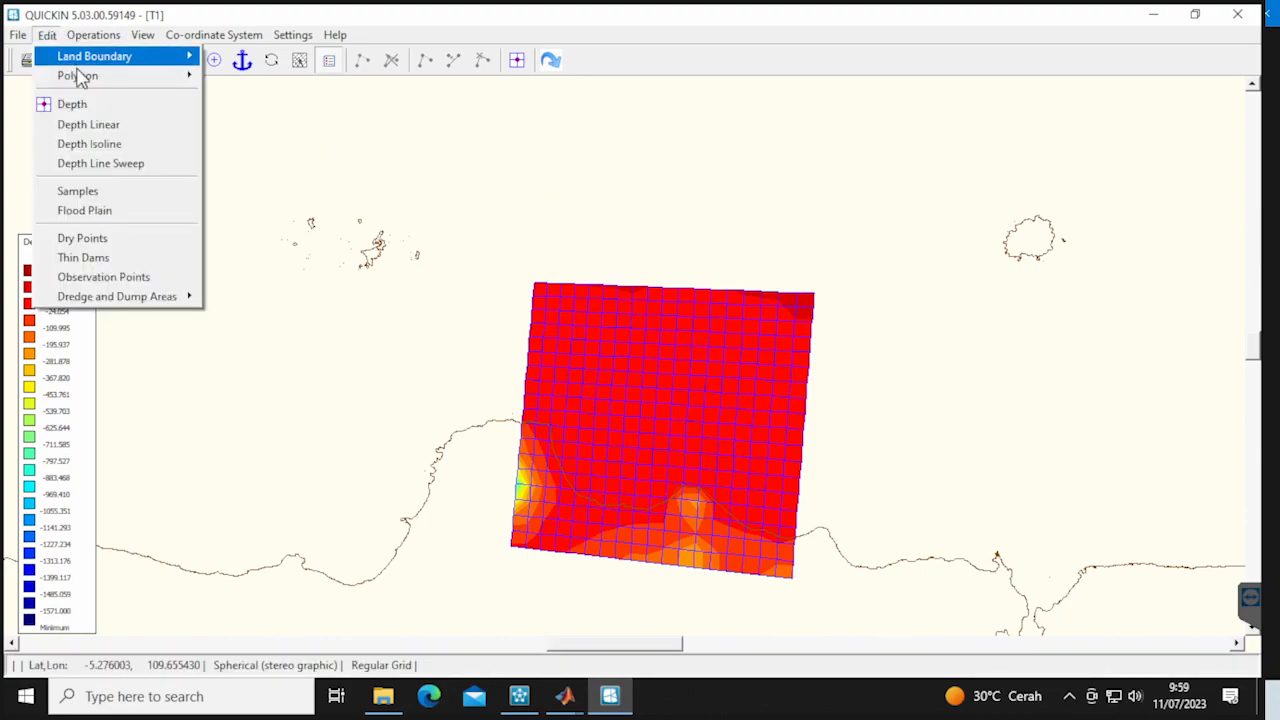
{"action": "mouse_move", "coordinate": [97, 83]}
{"action": "left_click", "coordinate": [250, 112]}
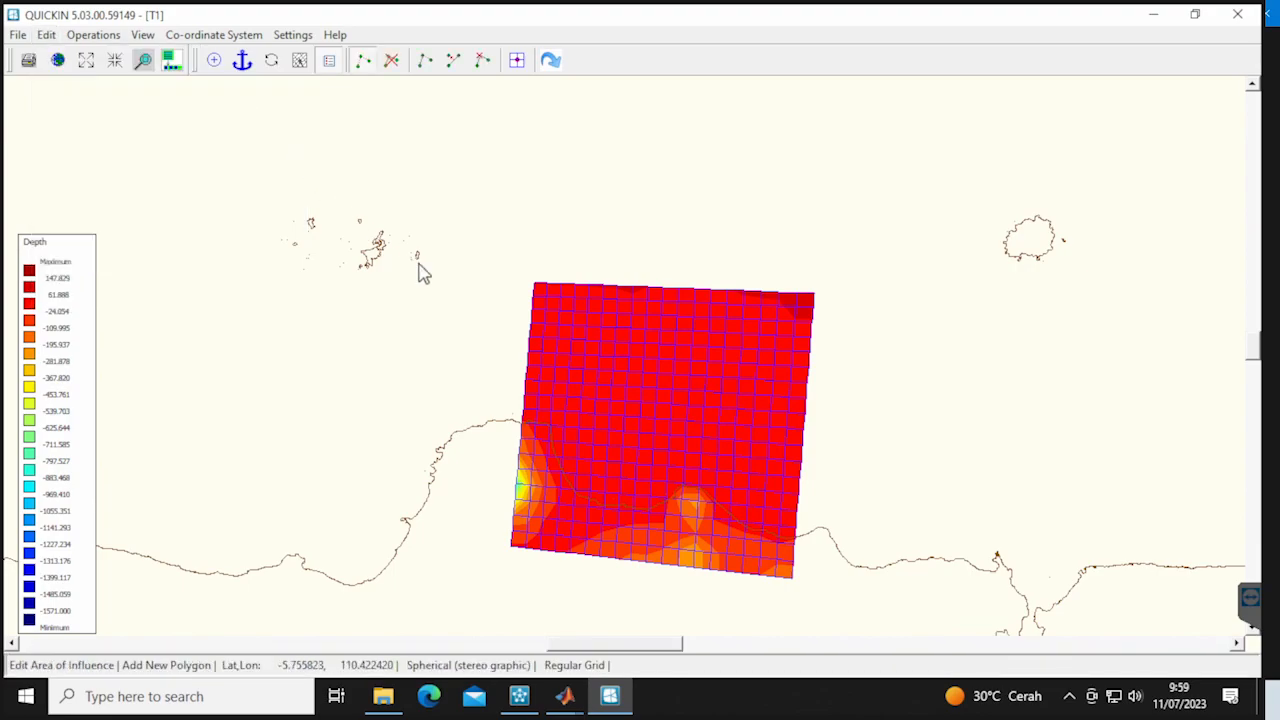
{"action": "left_click", "coordinate": [514, 255]}
{"action": "left_click", "coordinate": [475, 570]}
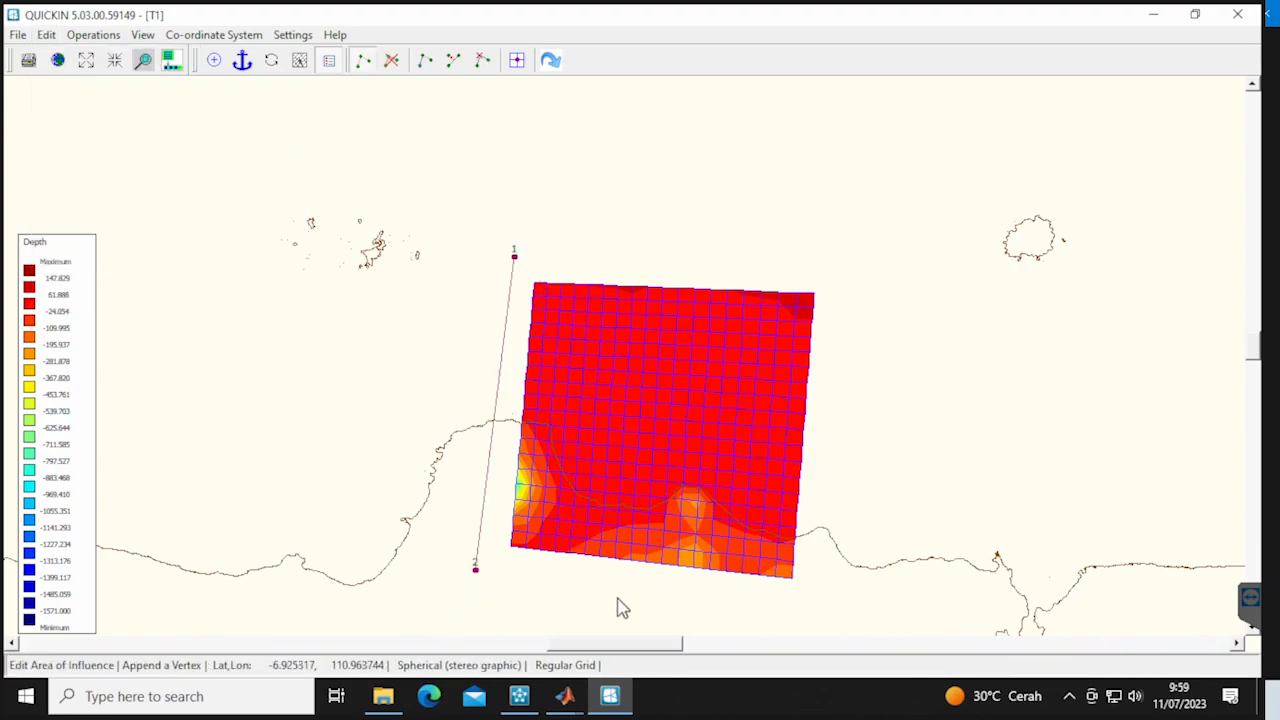
{"action": "left_click", "coordinate": [804, 607]}
{"action": "left_click", "coordinate": [856, 270]}
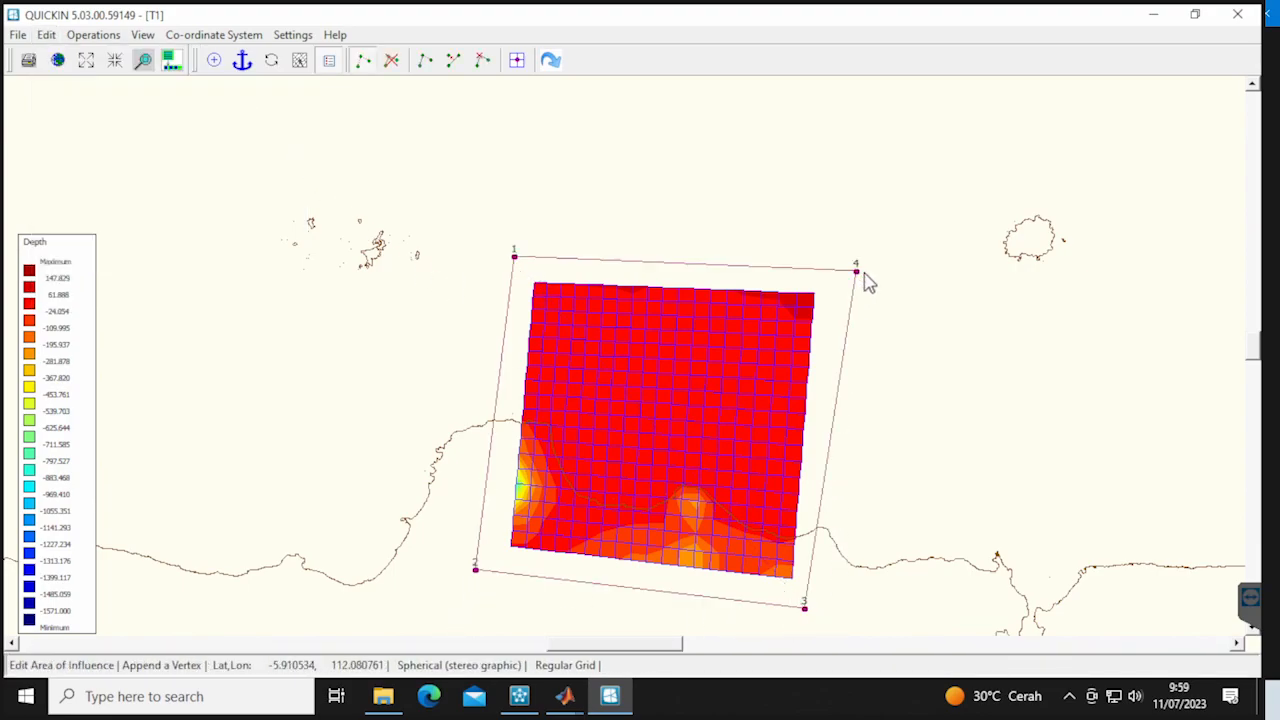
{"action": "left_click", "coordinate": [95, 36]}
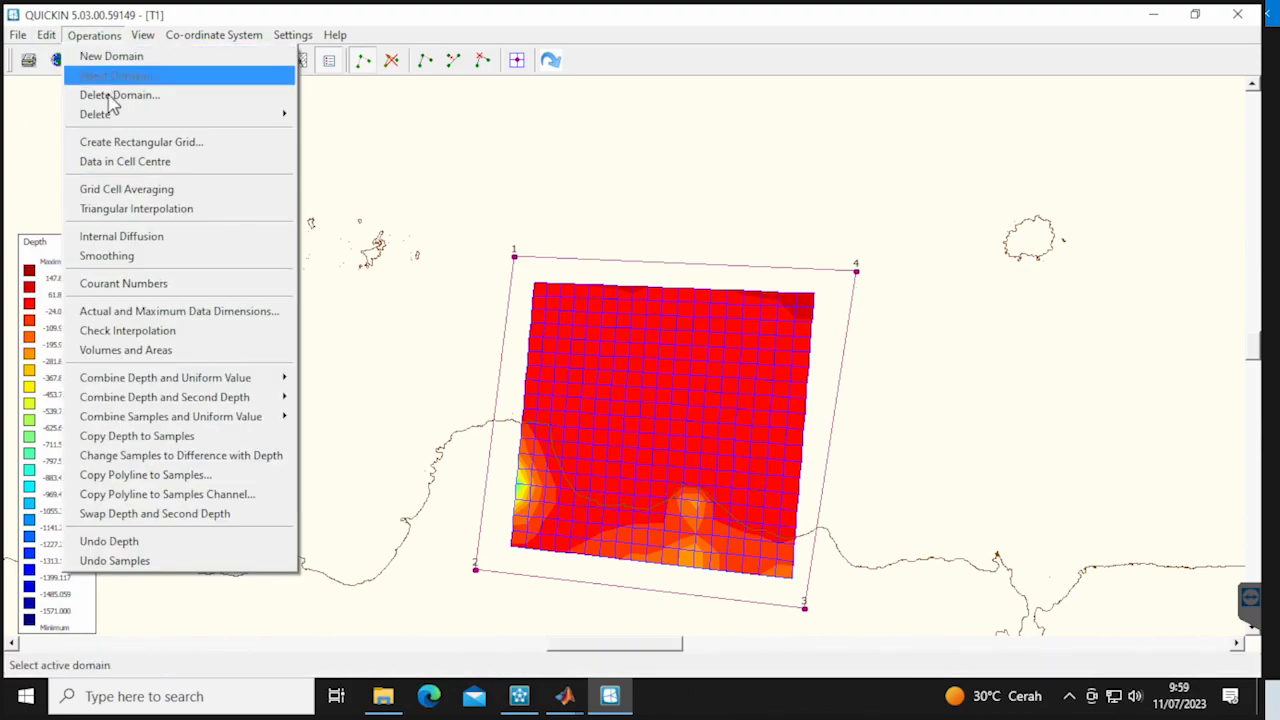
{"action": "left_click", "coordinate": [165, 219]}
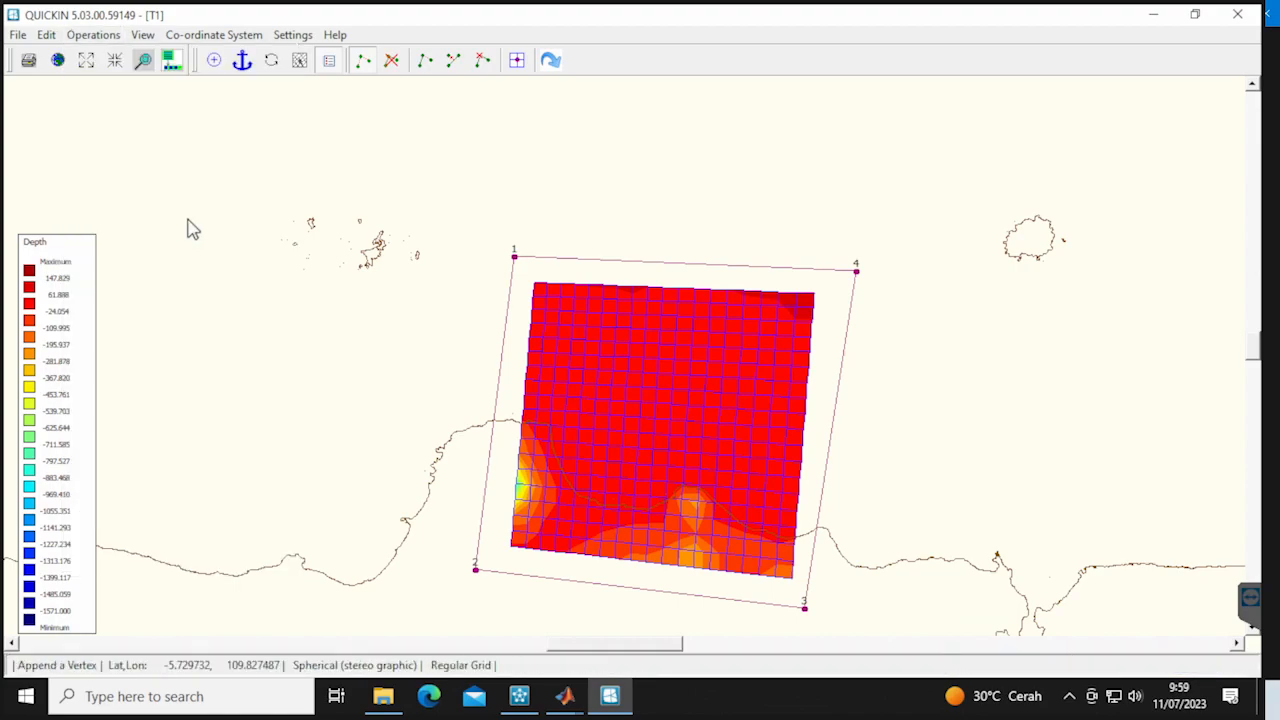
Export the grid depth to the tutorial folder as a .dep file named T1
{"action": "left_click", "coordinate": [18, 35]}
{"action": "mouse_move", "coordinate": [86, 197]}
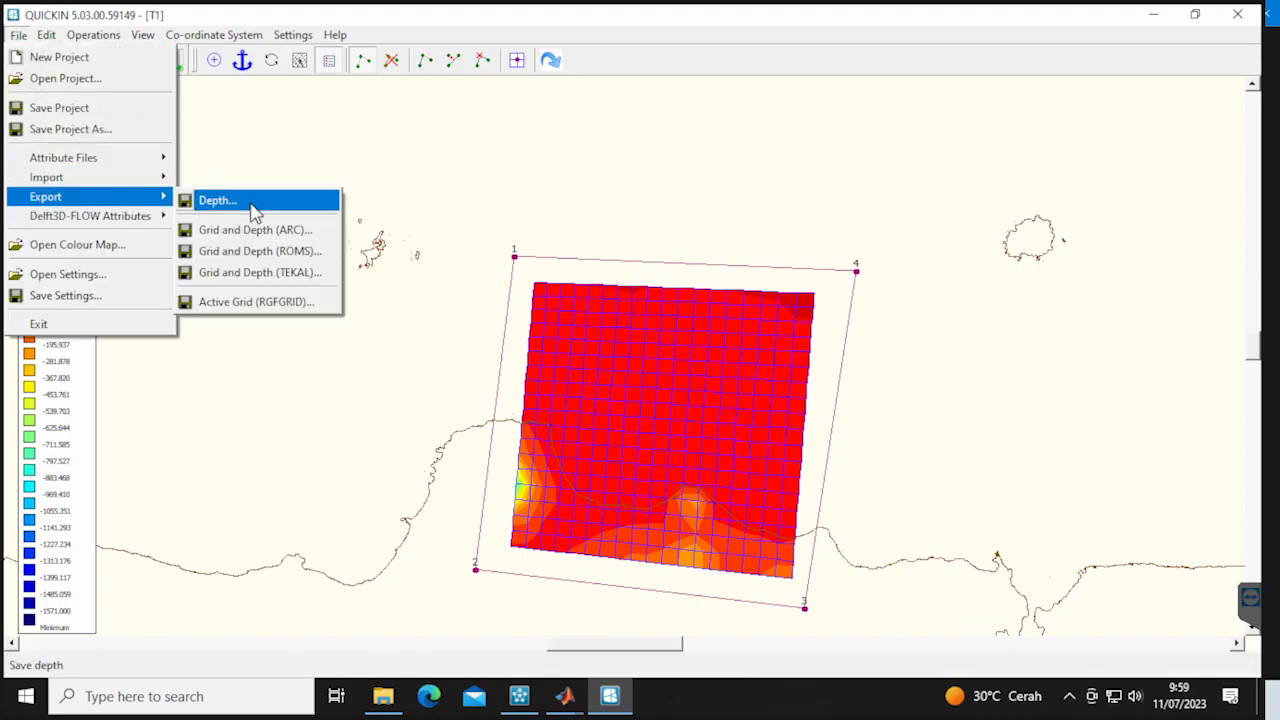
{"action": "left_click", "coordinate": [245, 199]}
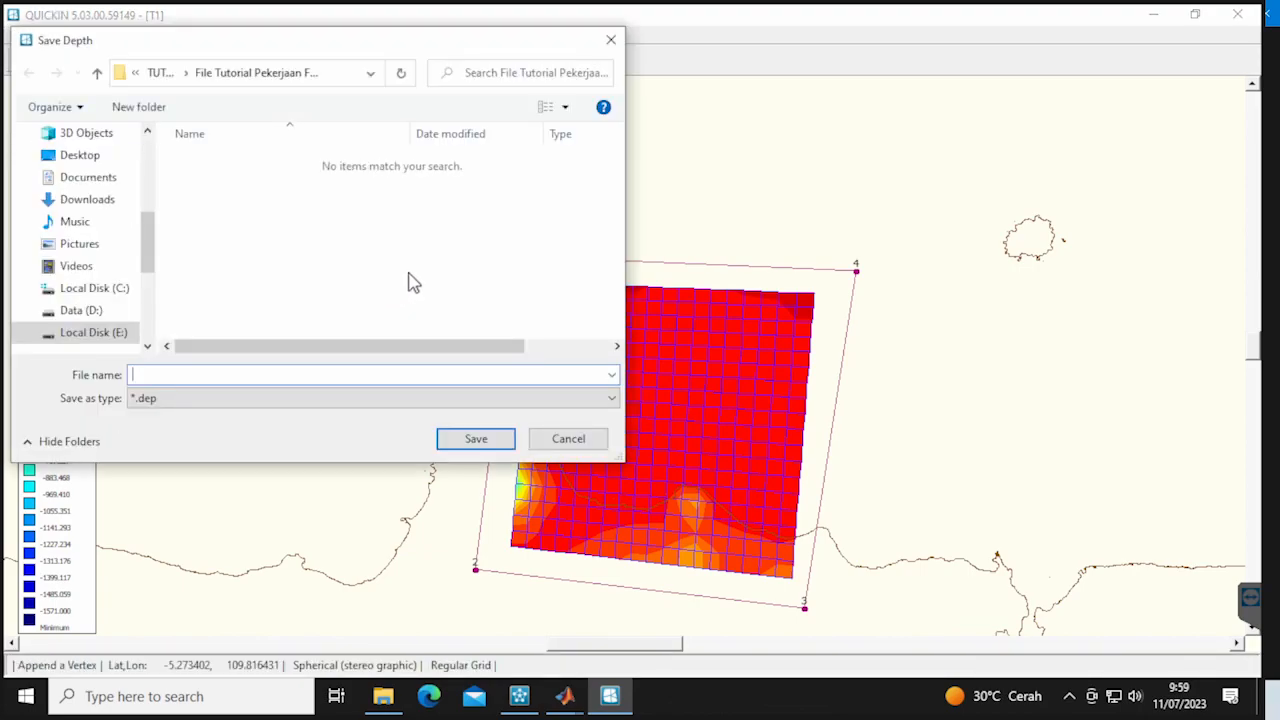
{"action": "type", "text": "T1"}
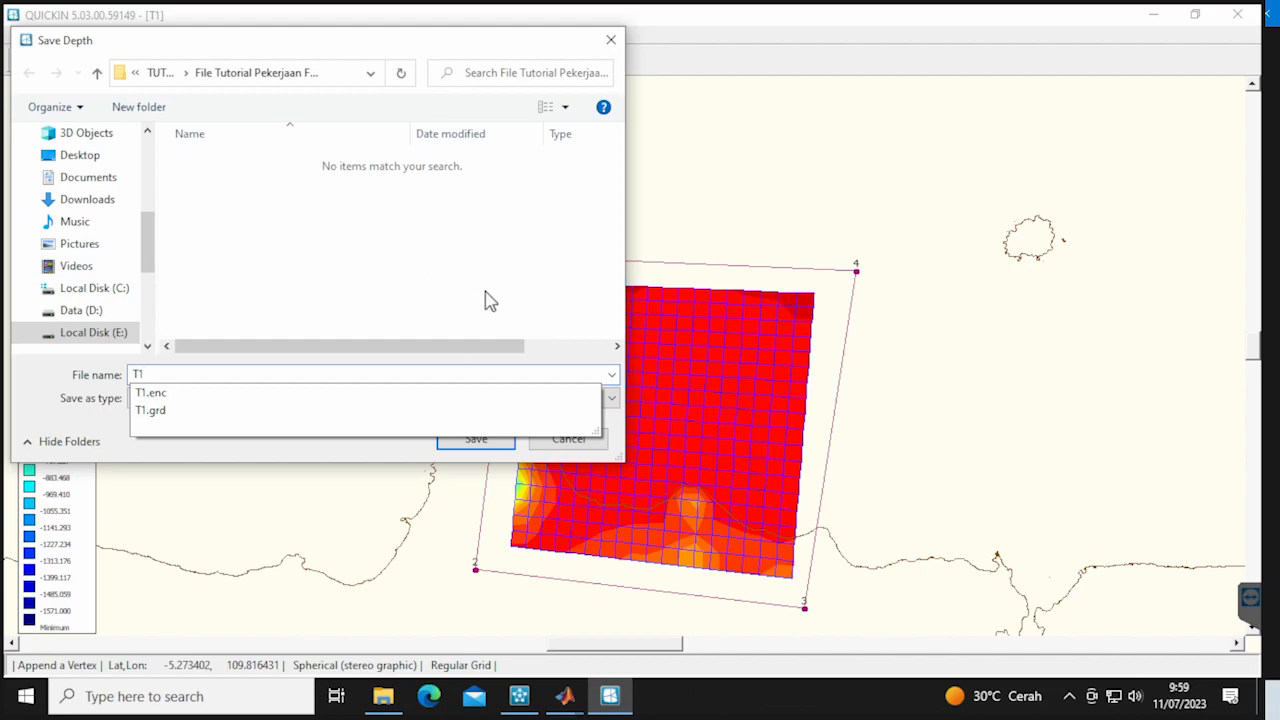
{"action": "left_click", "coordinate": [486, 292]}
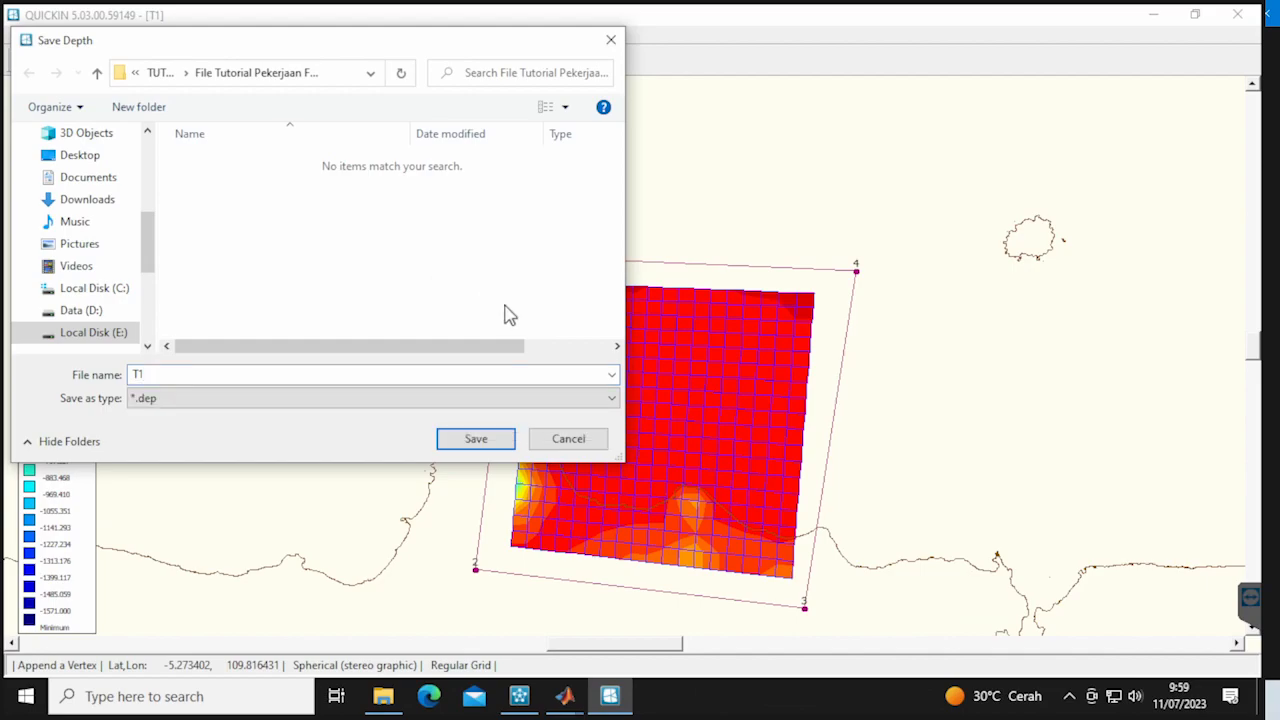
{"action": "left_click", "coordinate": [492, 440]}
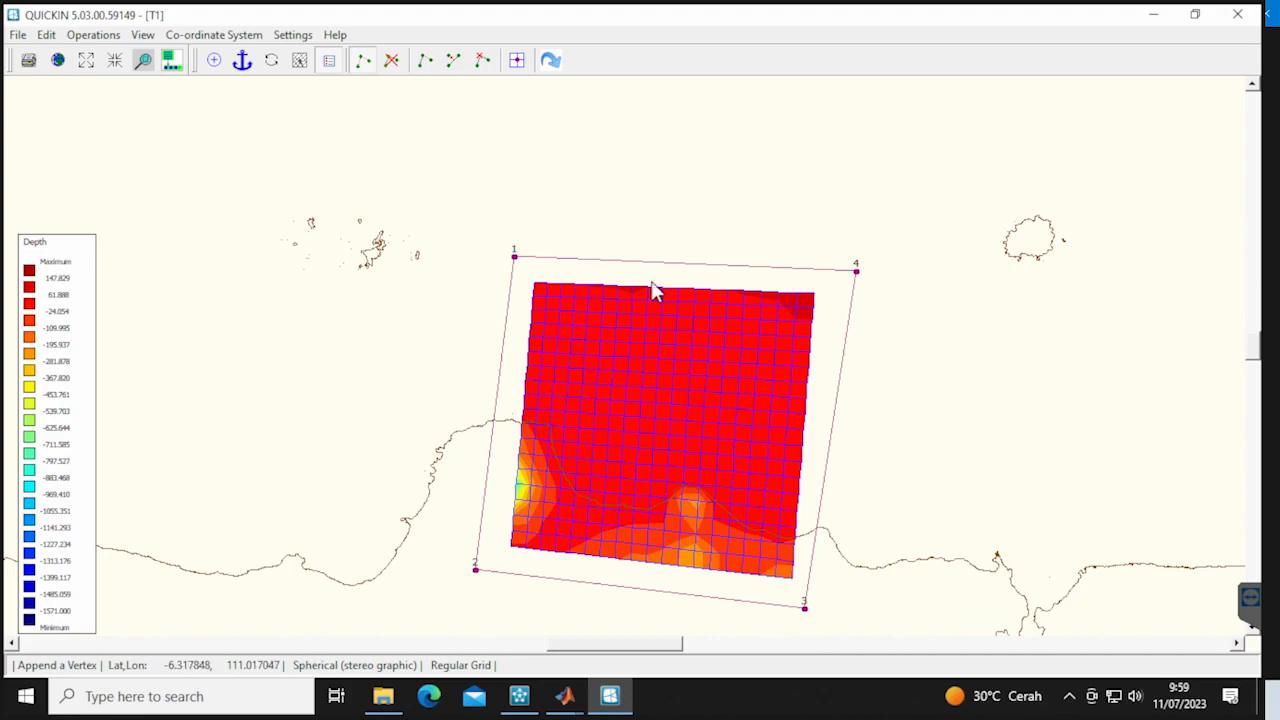
Close QUICKIN and launch the Delft3D-FLOW input editor from the Delft3D launcher's hydrodynamics section
{"action": "left_click", "coordinate": [1238, 15]}
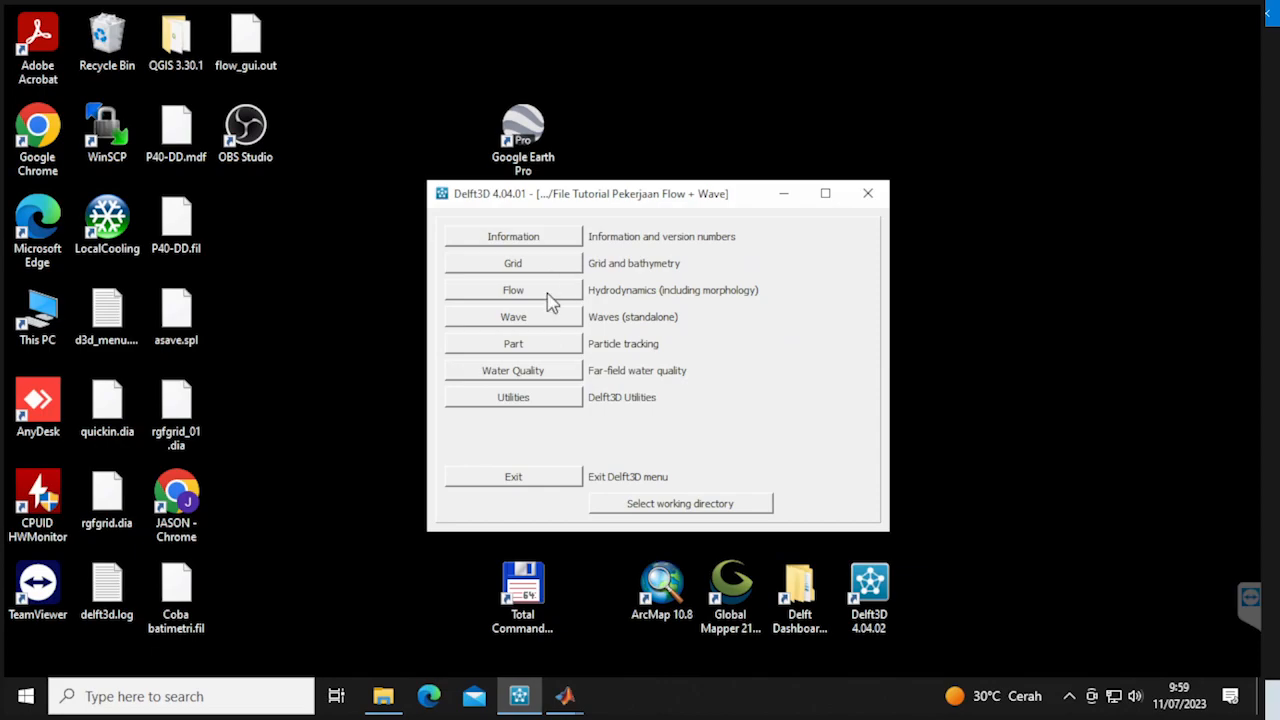
{"action": "left_click", "coordinate": [560, 275]}
{"action": "left_click", "coordinate": [527, 479]}
{"action": "left_click", "coordinate": [549, 295]}
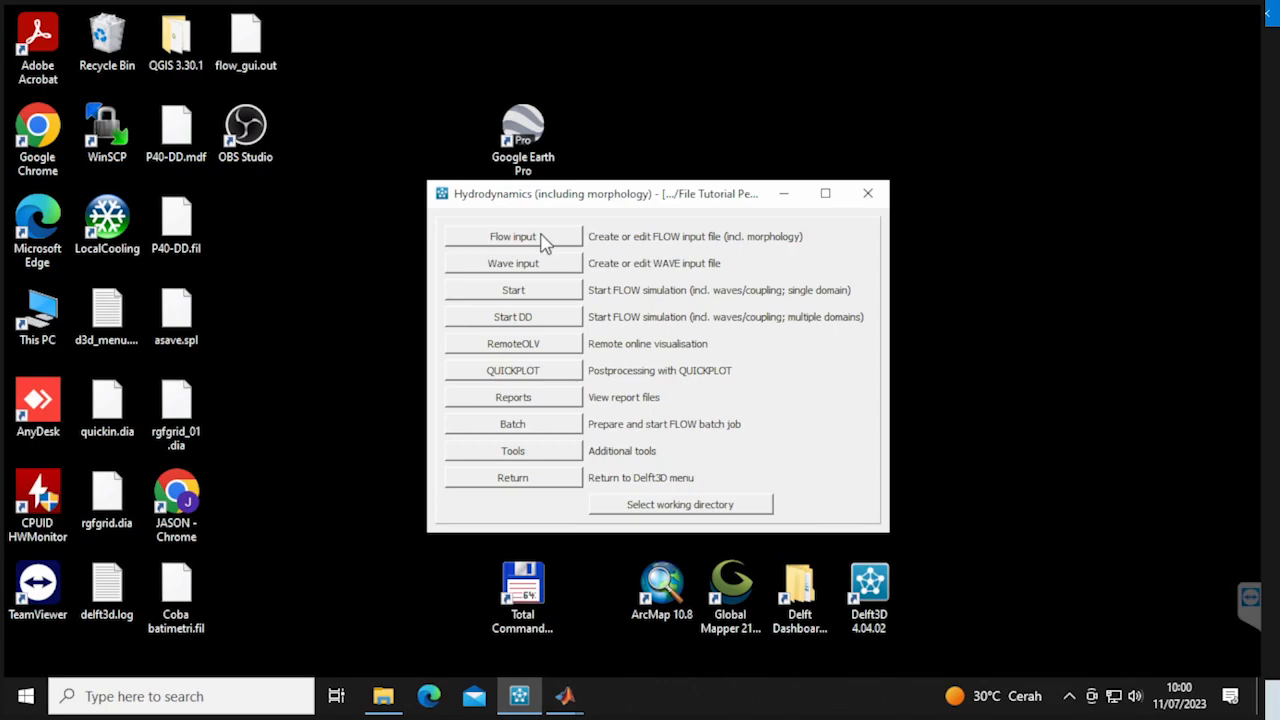
{"action": "left_click", "coordinate": [543, 240]}
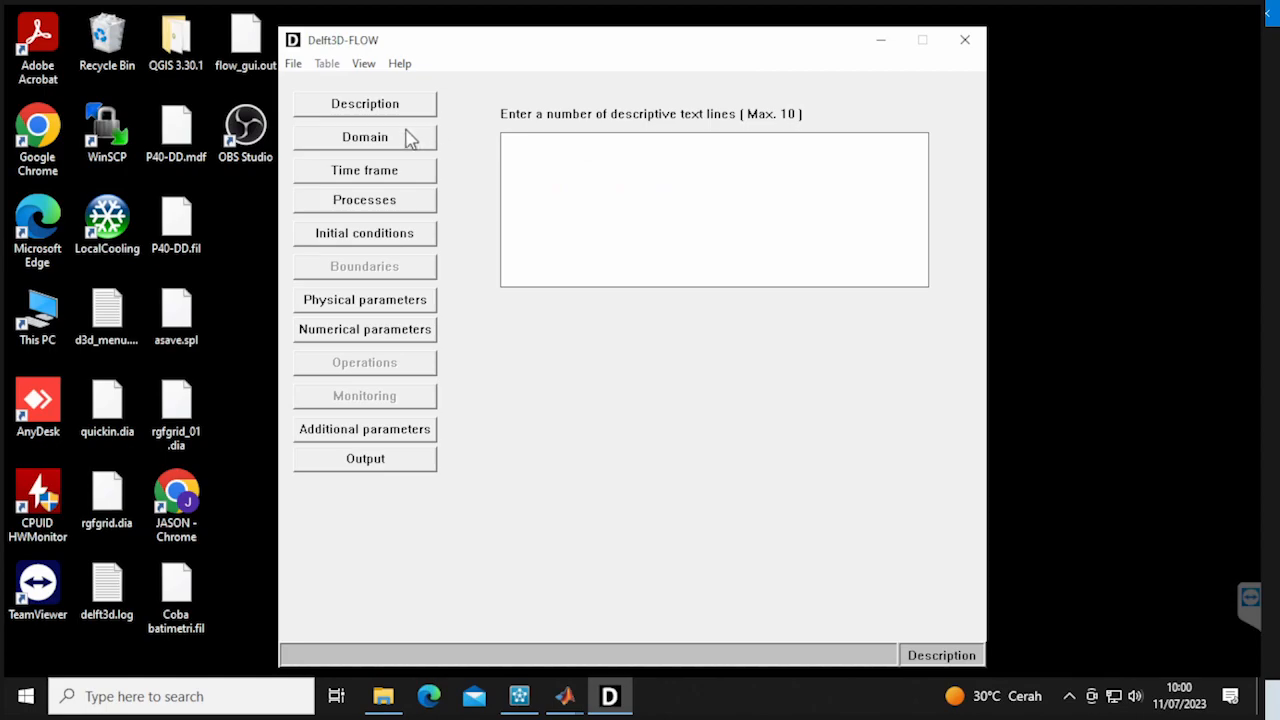
Load the grid T1.grd and the grid enclosure T1.enc into the FLOW model's domain
{"action": "left_click", "coordinate": [410, 140]}
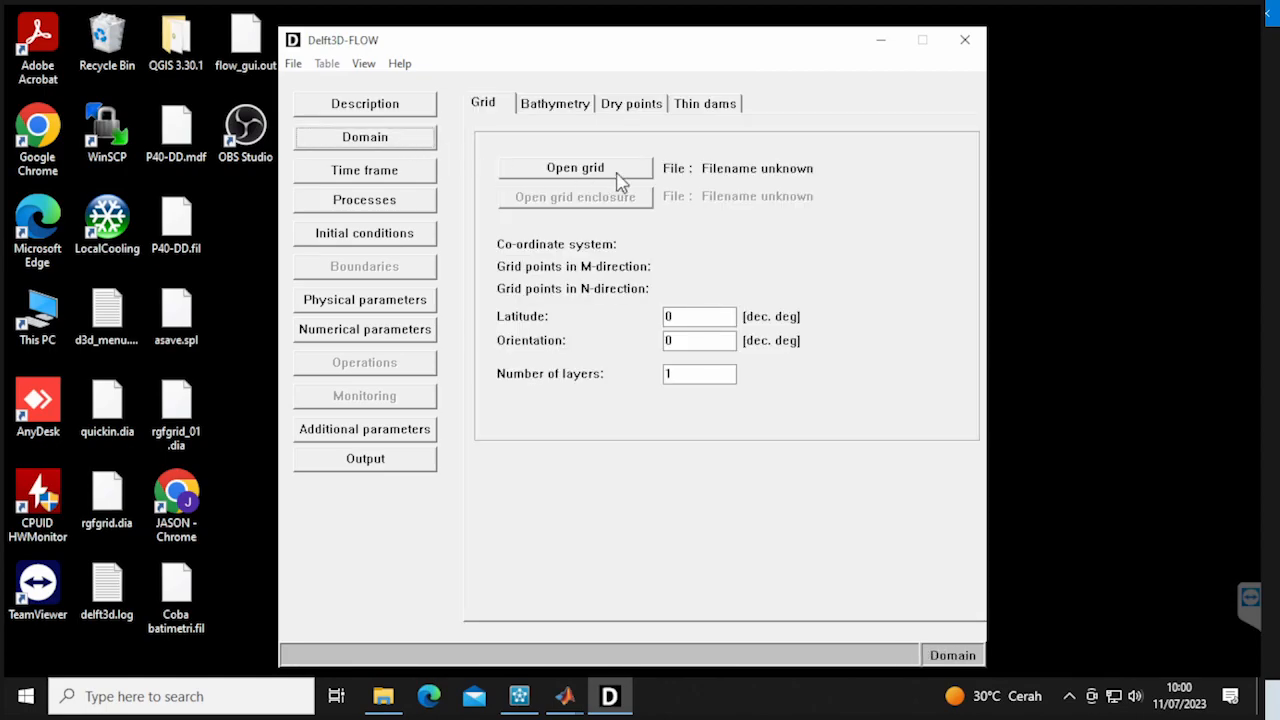
{"action": "left_click", "coordinate": [620, 172]}
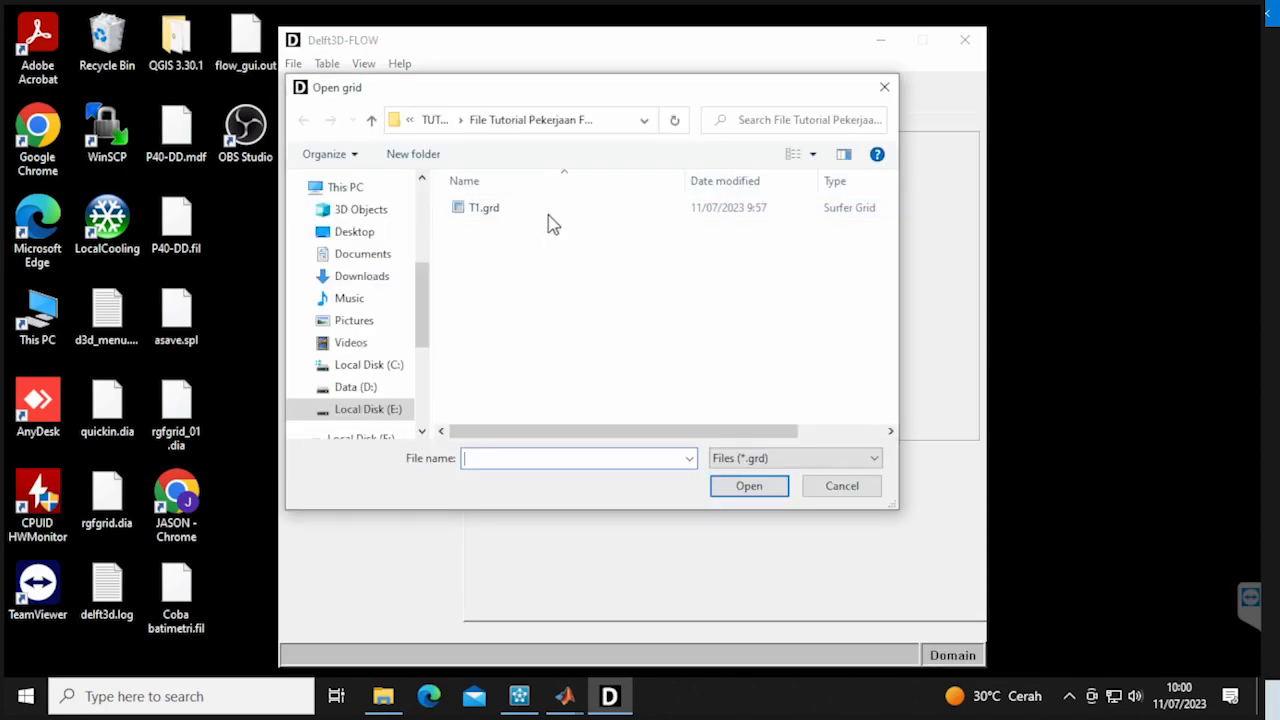
{"action": "double_click", "coordinate": [551, 215]}
{"action": "left_click", "coordinate": [628, 205]}
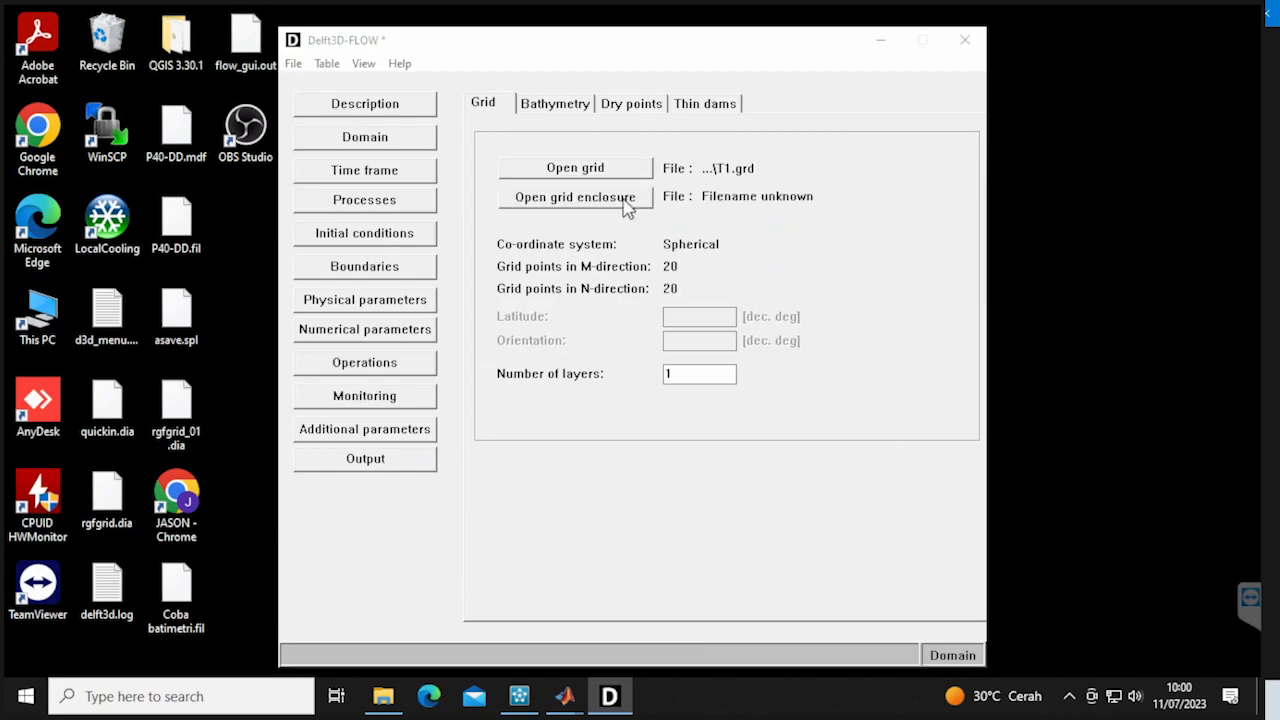
{"action": "double_click", "coordinate": [549, 214]}
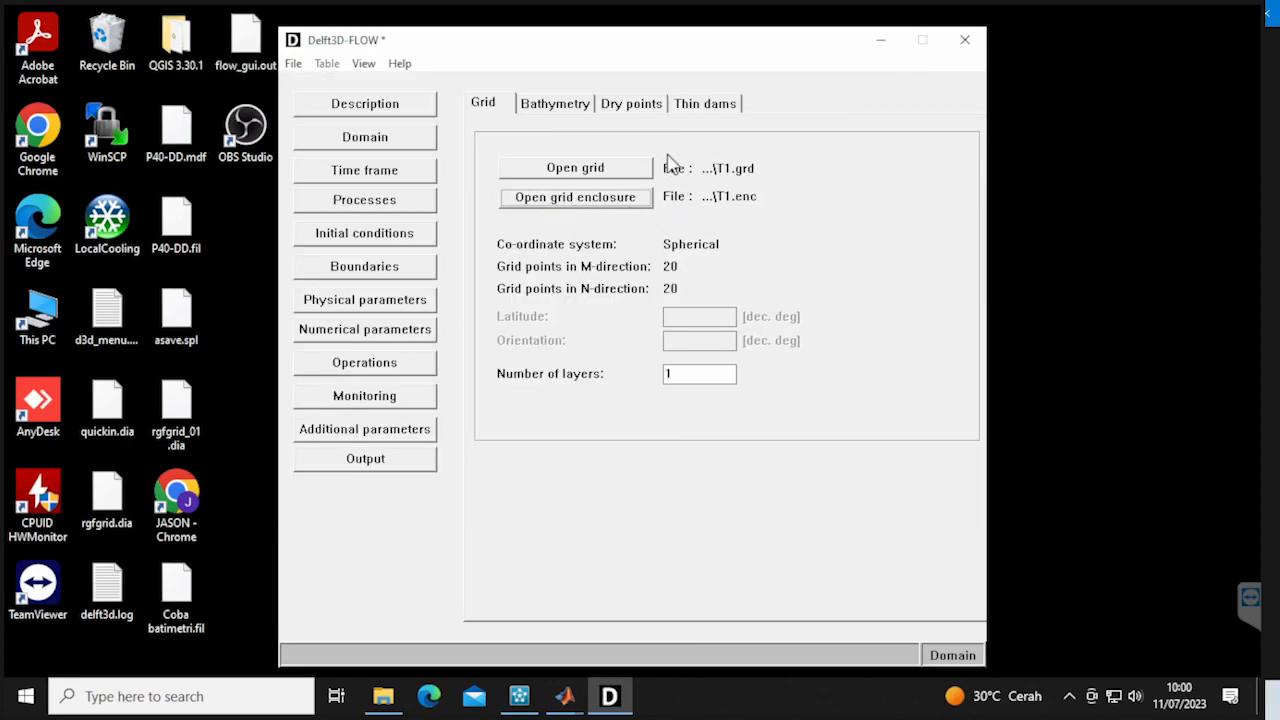
Load the depth file T1.dep as the model's bathymetry
{"action": "left_click", "coordinate": [571, 107]}
{"action": "left_click", "coordinate": [530, 225]}
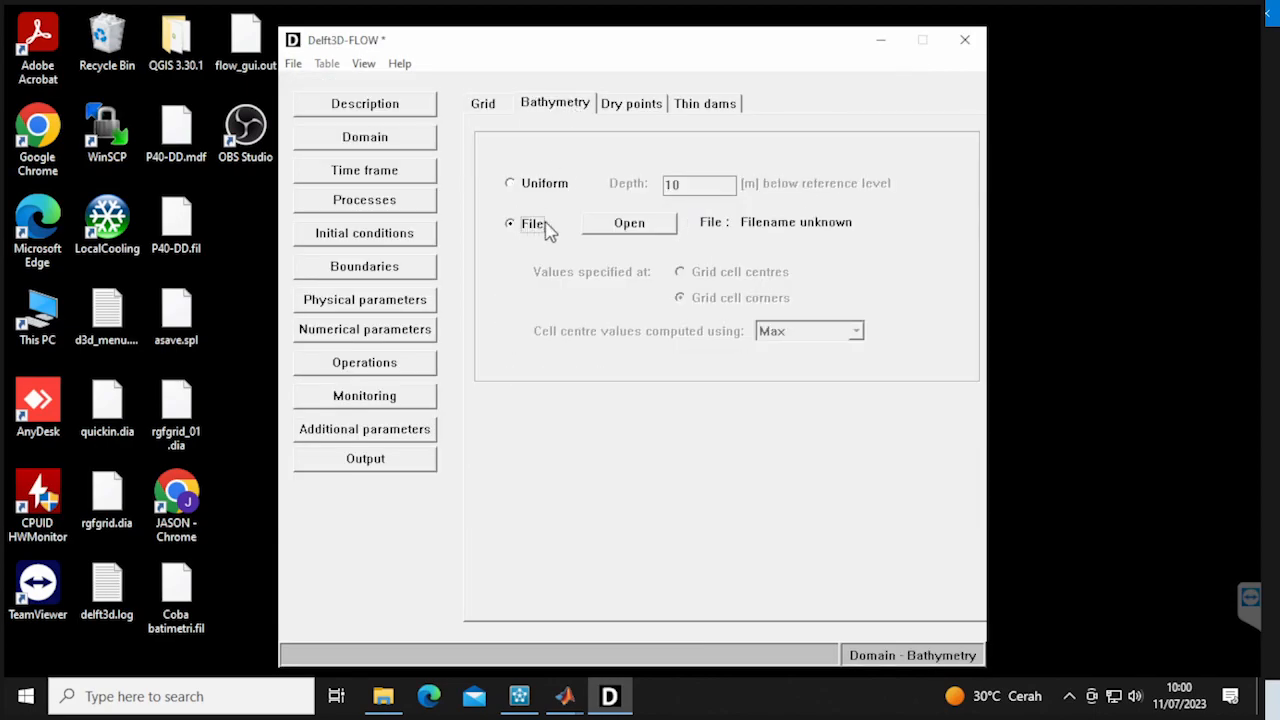
{"action": "left_click", "coordinate": [622, 222]}
{"action": "double_click", "coordinate": [530, 218]}
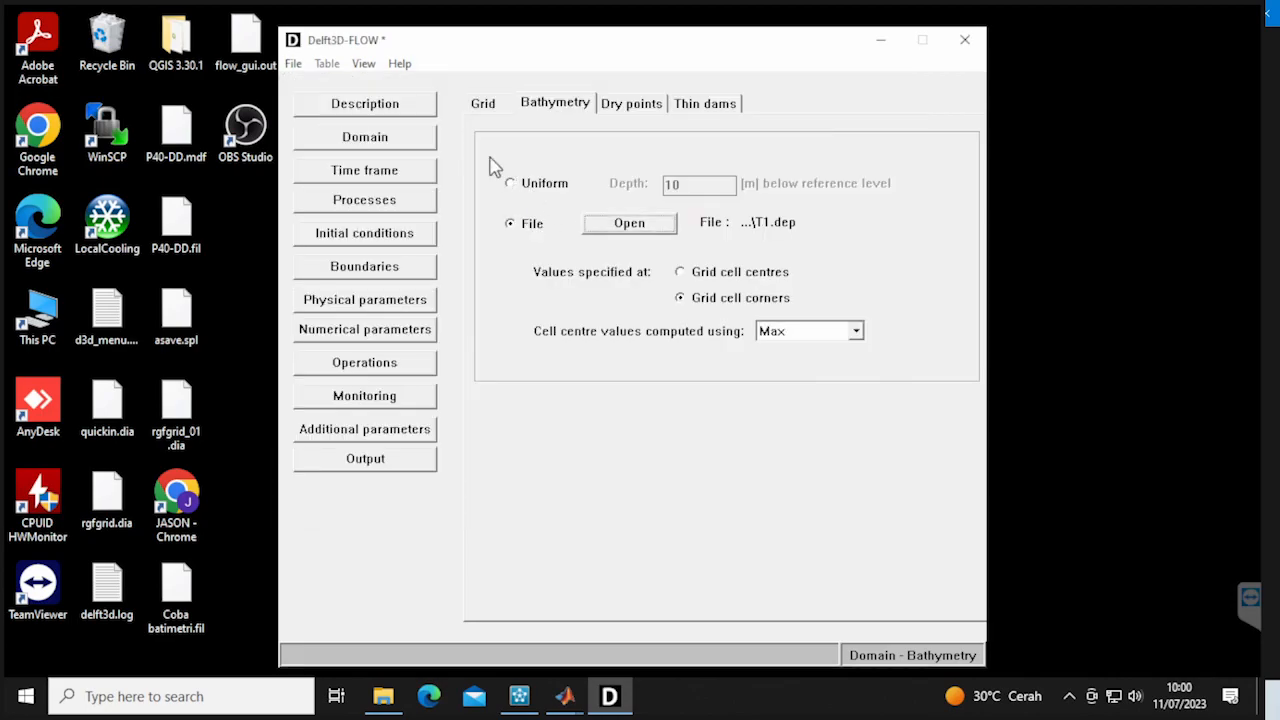
Inspect the grid and bathymetry in the visualisation area, closing the view when done
{"action": "left_click", "coordinate": [365, 64]}
{"action": "left_click", "coordinate": [400, 83]}
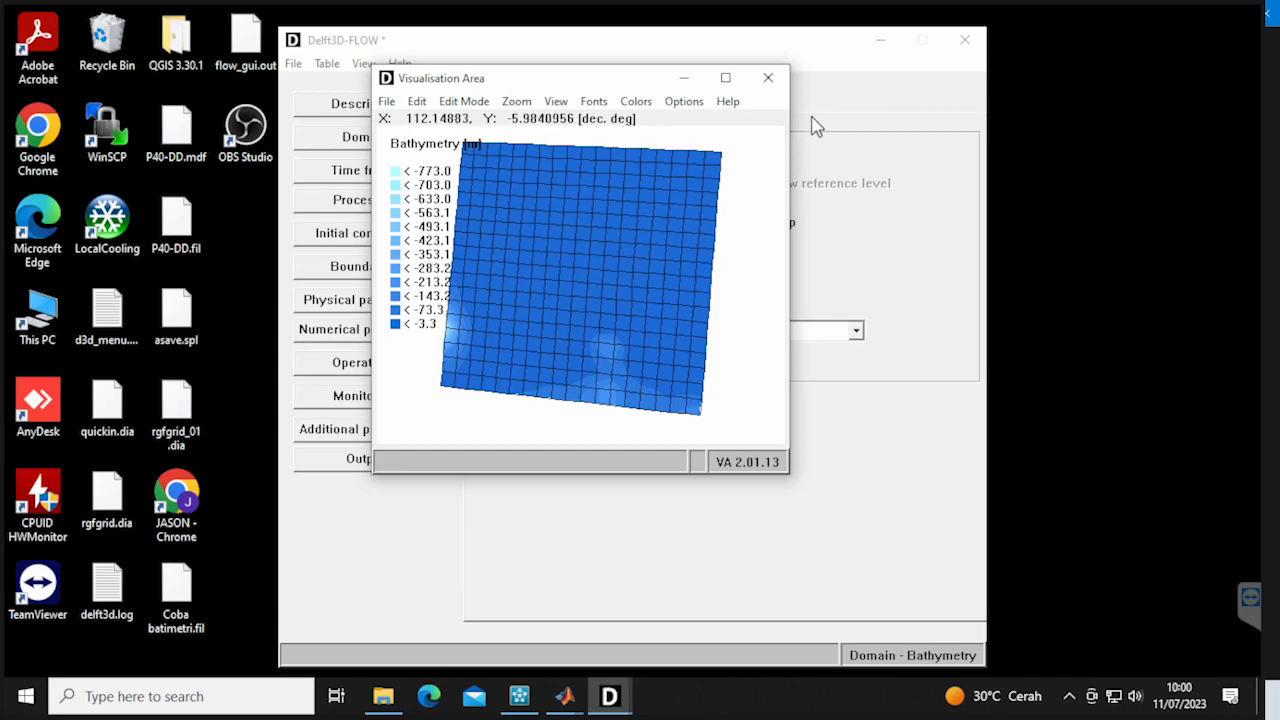
{"action": "left_click", "coordinate": [776, 78]}
Set the reference date of the time frame to 01 07 2023
{"action": "left_click", "coordinate": [366, 172]}
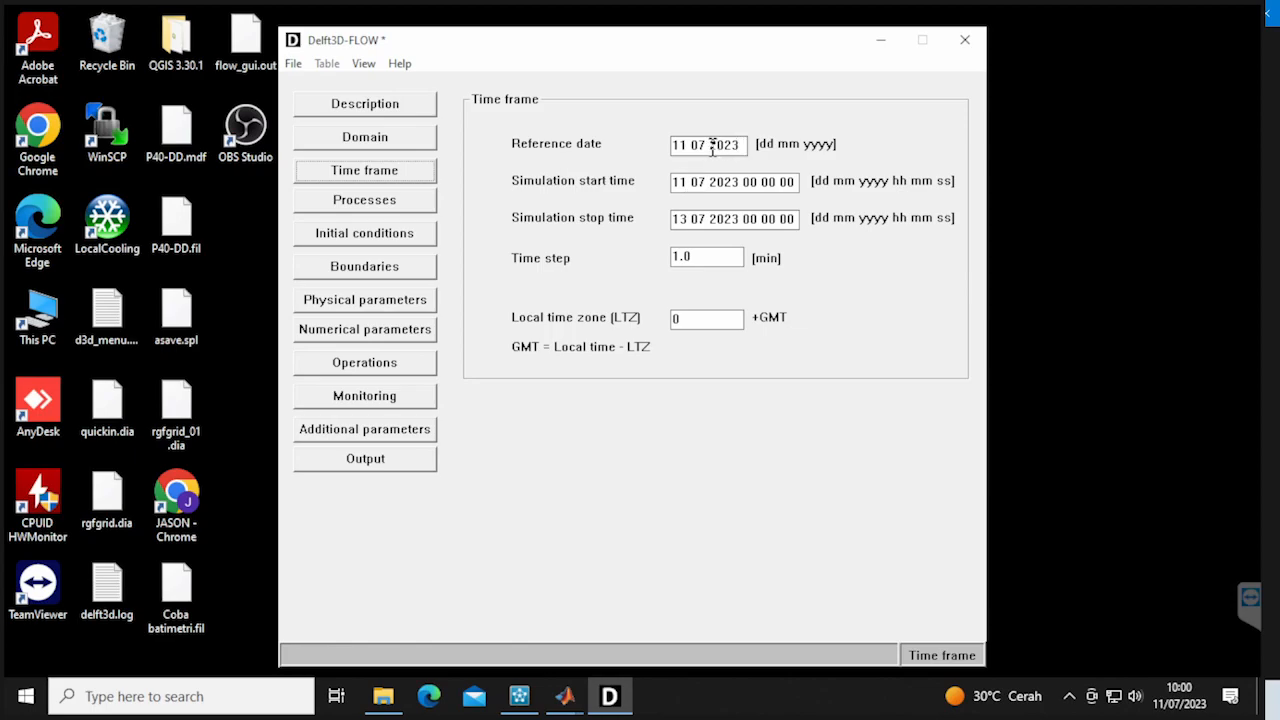
{"action": "left_click", "coordinate": [686, 146]}
{"action": "key", "text": "BackSpace"}
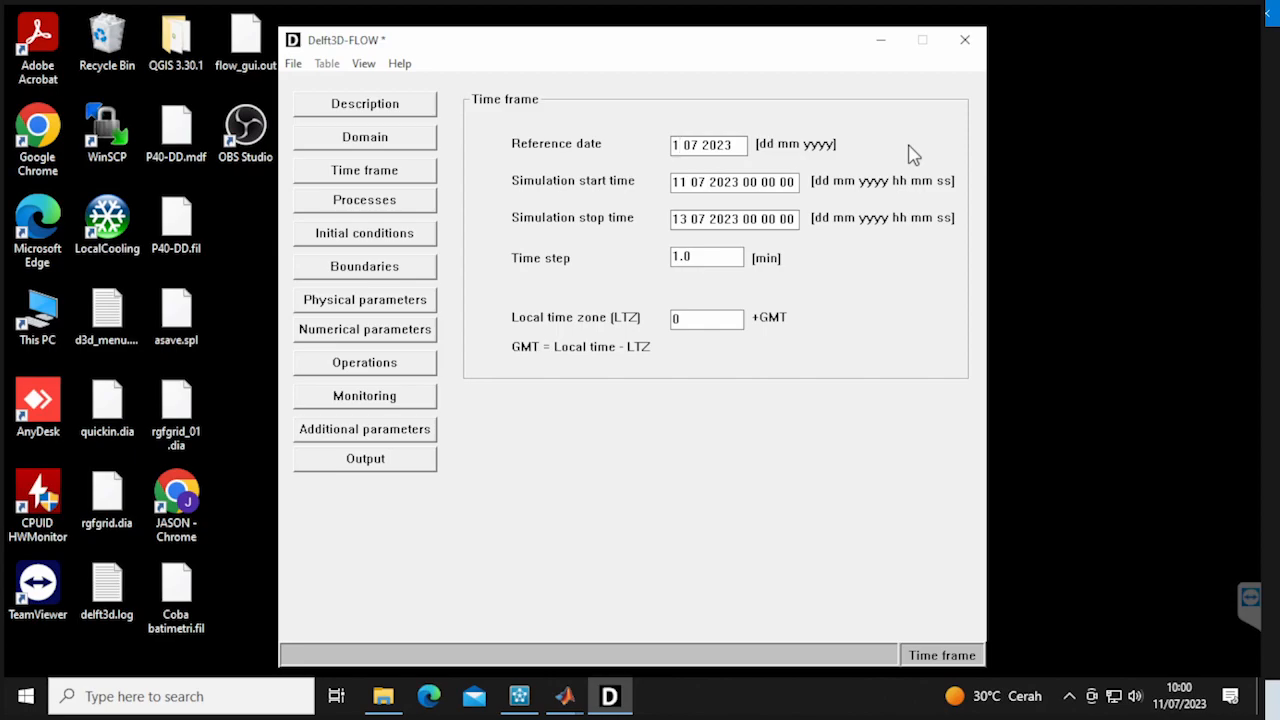
{"action": "type", "text": "0"}
{"action": "key", "text": "BackSpace"}
{"action": "key", "text": "BackSpace"}
{"action": "type", "text": "01"}
{"action": "left_click", "coordinate": [687, 187]}
{"action": "key", "text": "BackSpace"}
{"action": "key", "text": "BackSpace"}
{"action": "type", "text": "01"}
{"action": "key", "text": "Delete"}
{"action": "key", "text": "Delete"}
{"action": "key", "text": "Delete"}
{"action": "type", "text": "03"}
{"action": "left_click_drag", "start_coordinate": [797, 182], "coordinate": [660, 185]}
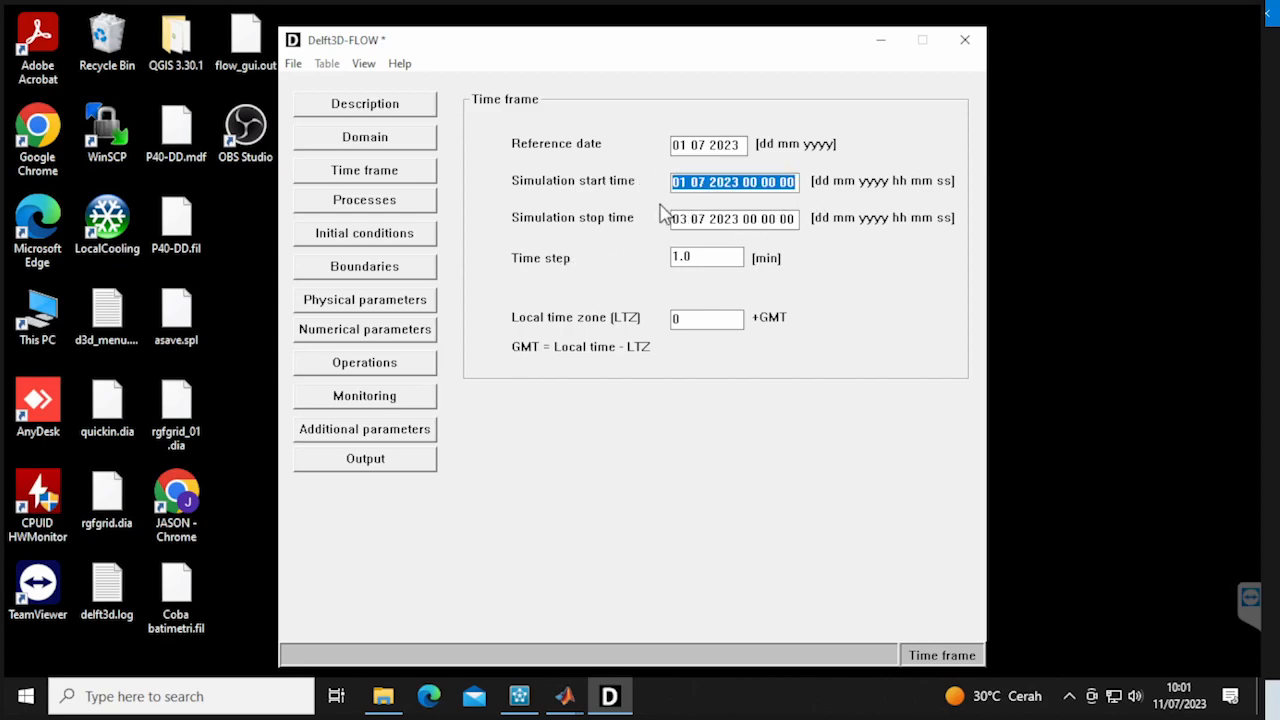
Enable the physical processes Wind and Tidal forces
{"action": "left_click", "coordinate": [412, 205]}
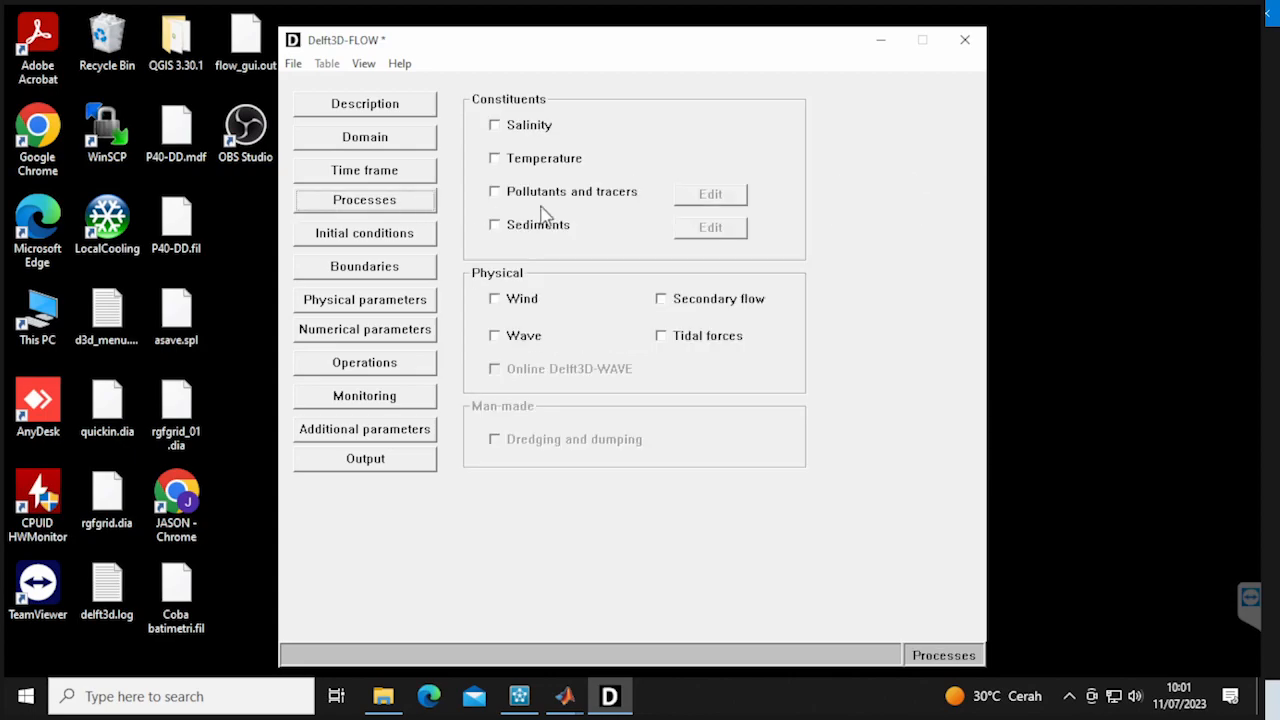
{"action": "left_click", "coordinate": [524, 302]}
{"action": "left_click", "coordinate": [680, 340]}
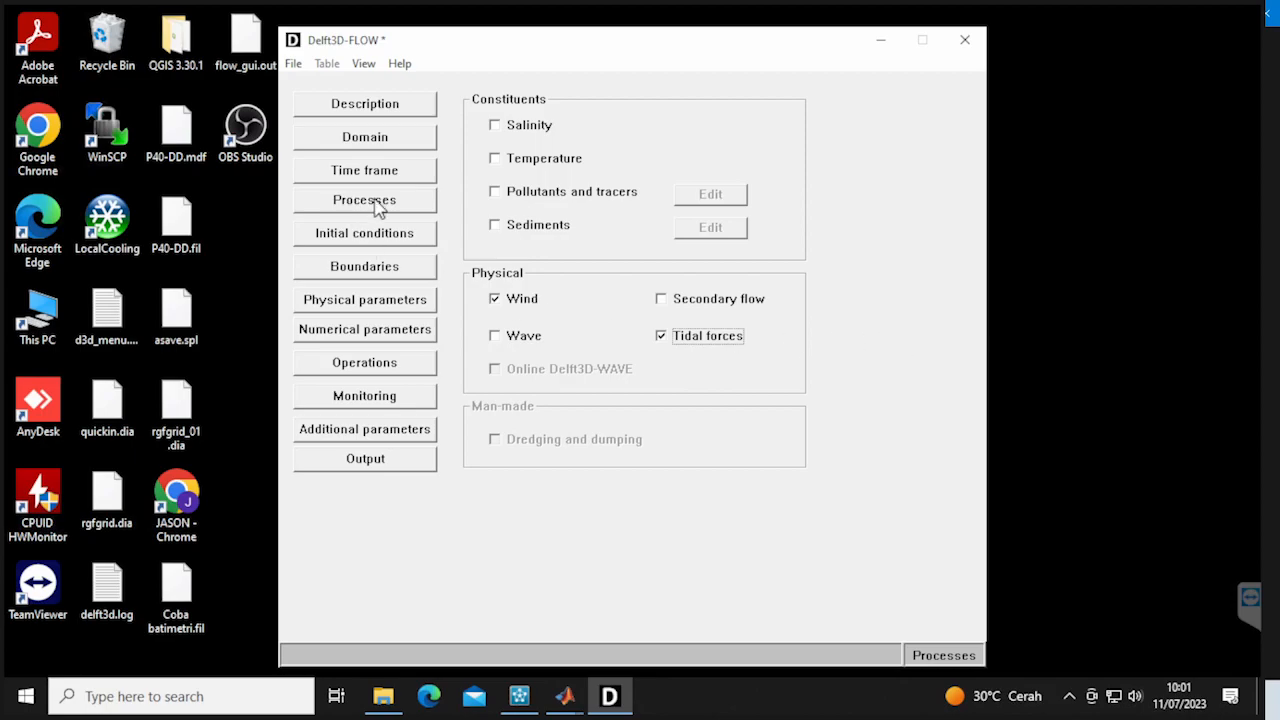
Set the bottom roughness formula to Manning with uniform U and V values of 0.05
{"action": "left_click", "coordinate": [408, 234]}
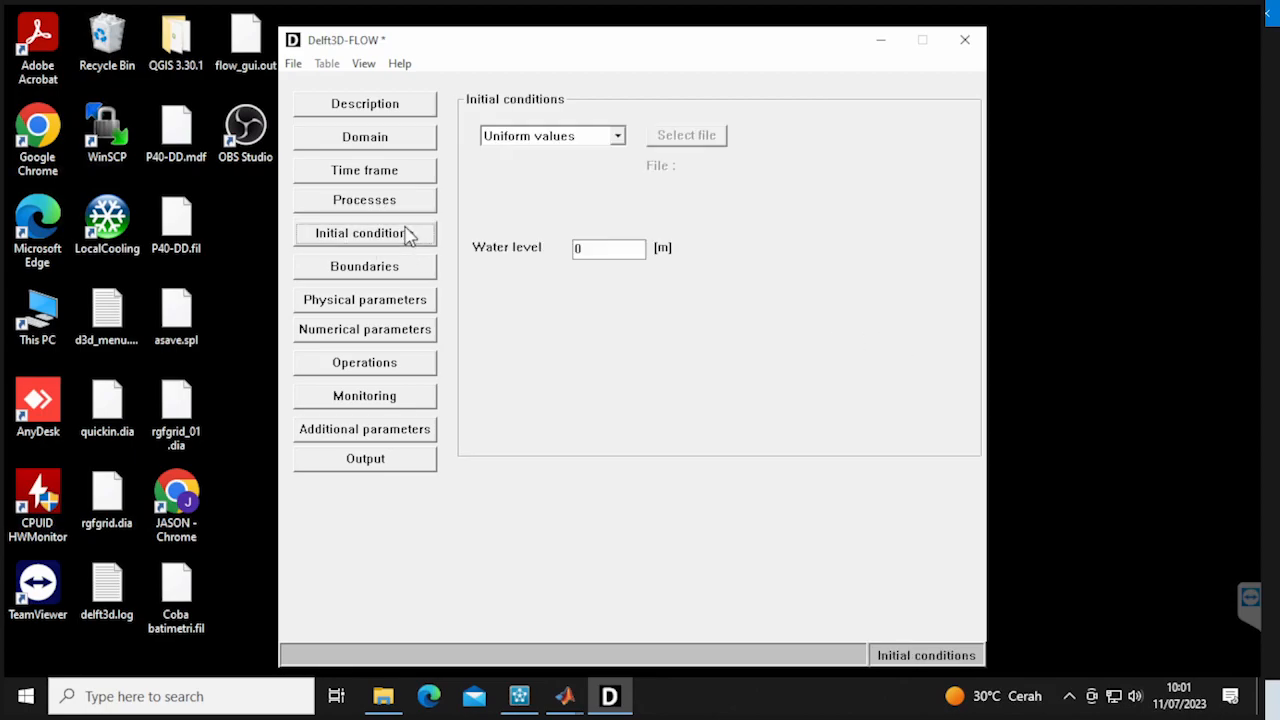
{"action": "left_click", "coordinate": [408, 267]}
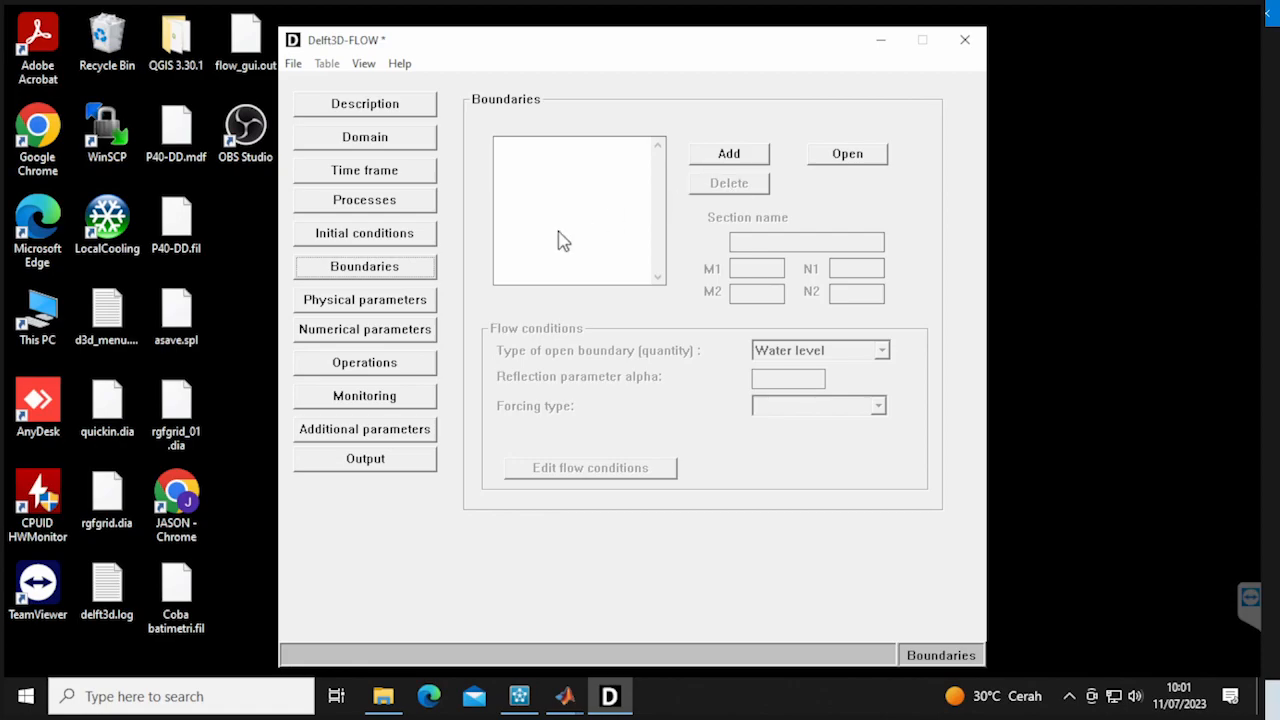
{"action": "left_click", "coordinate": [403, 302]}
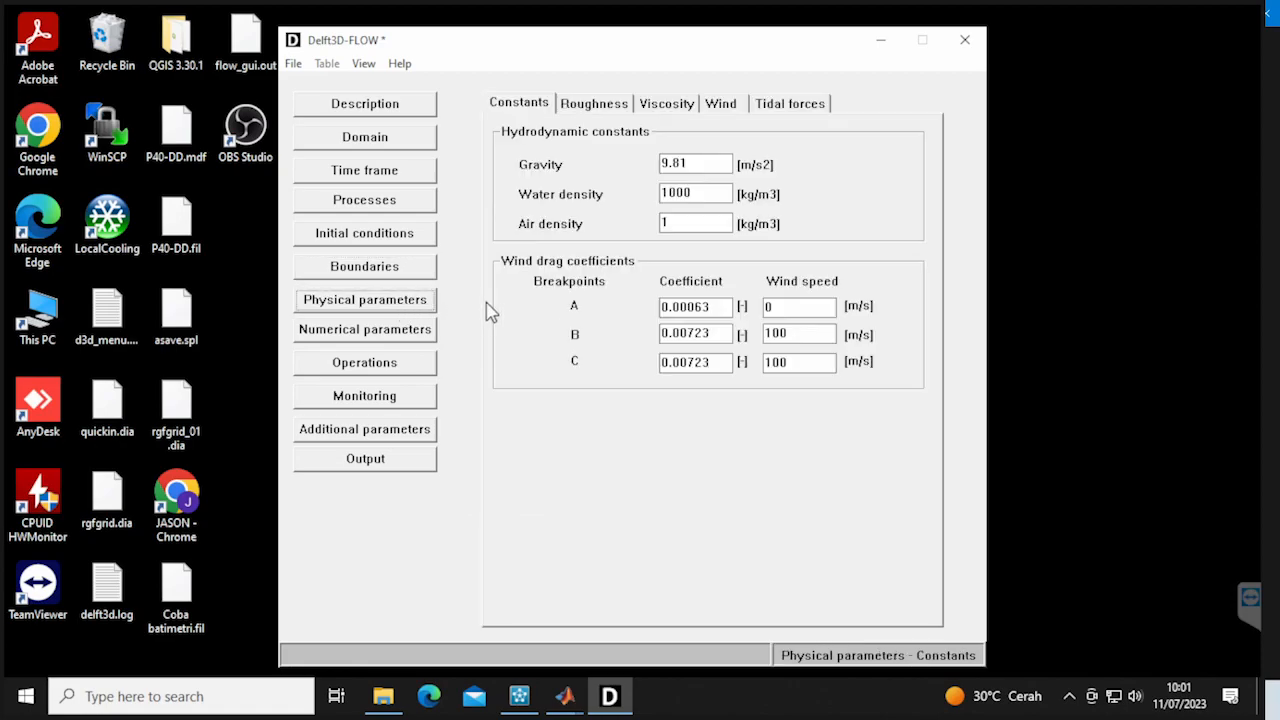
{"action": "left_click", "coordinate": [582, 110]}
{"action": "left_click", "coordinate": [688, 168]}
{"action": "left_click", "coordinate": [698, 188]}
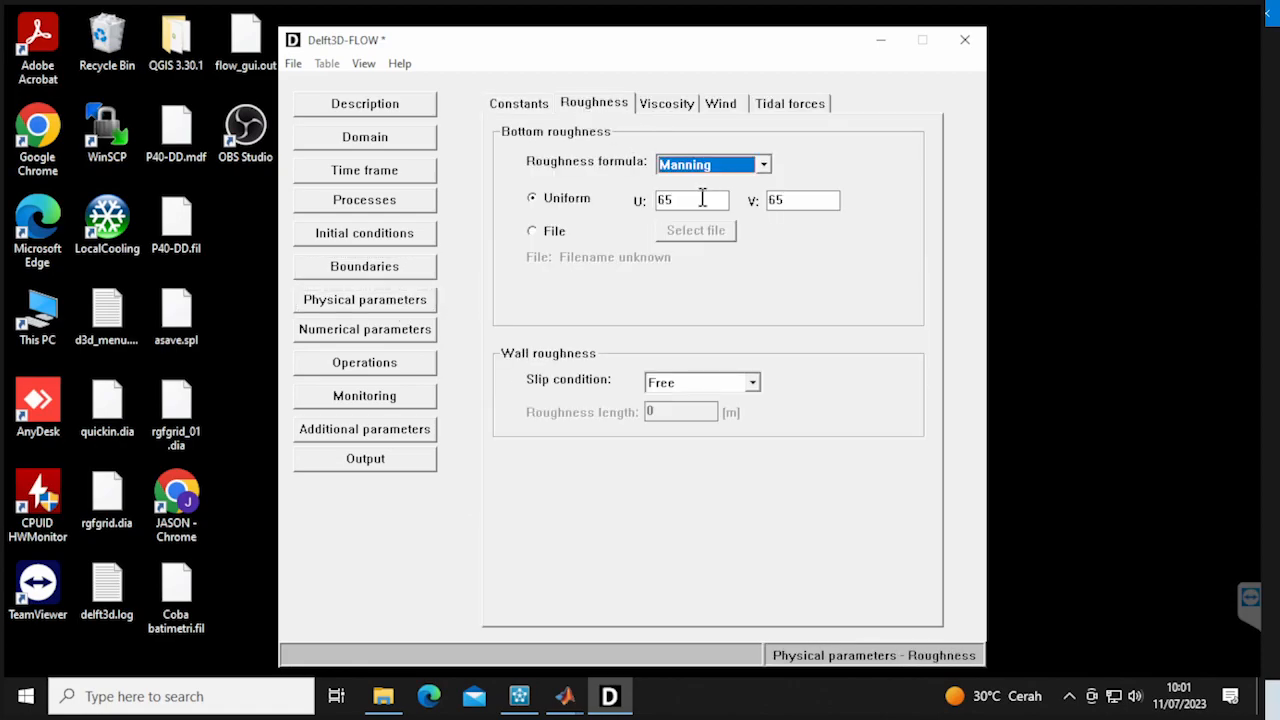
{"action": "left_click", "coordinate": [698, 198]}
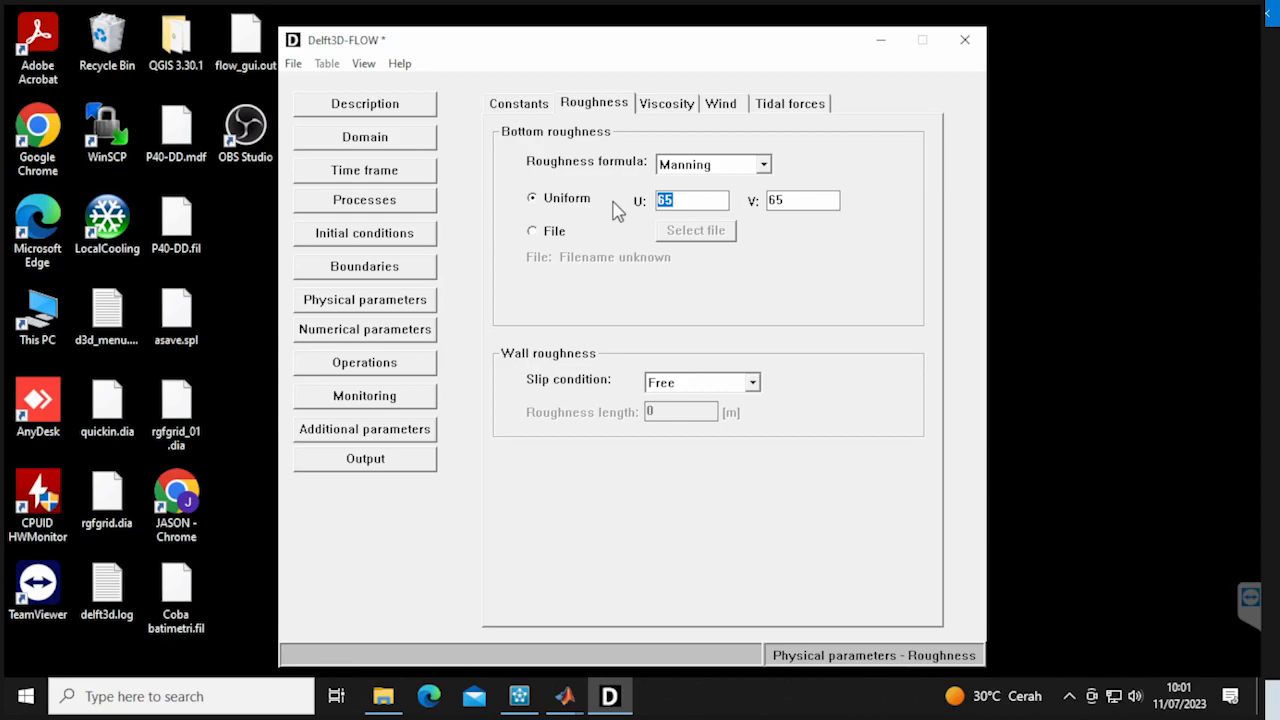
{"action": "type", "text": "0"}
{"action": "double_click", "coordinate": [789, 198]}
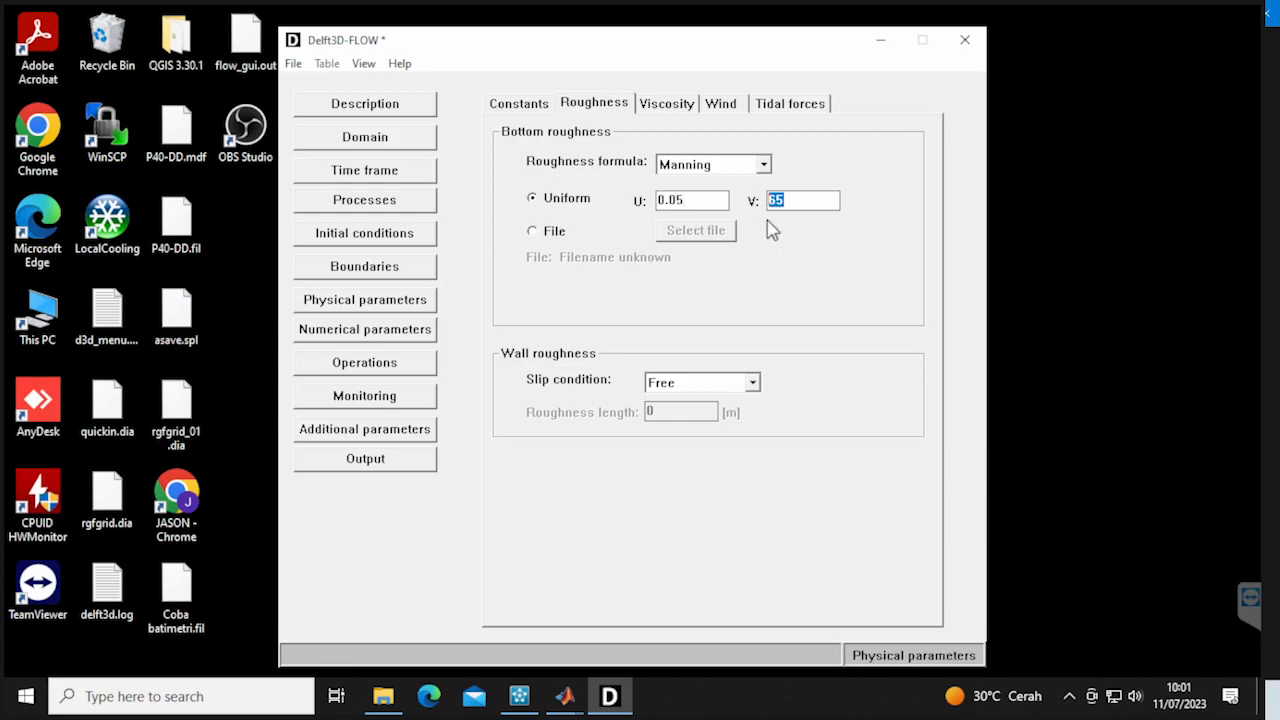
{"action": "type", "text": "0.05"}
Include the semi-diurnal, diurnal and long-period components in the tidal forces
{"action": "left_click", "coordinate": [780, 104]}
{"action": "left_click", "coordinate": [697, 183]}
{"action": "left_click", "coordinate": [697, 205]}
{"action": "left_click", "coordinate": [702, 227]}
{"action": "left_click", "coordinate": [706, 250]}
{"action": "left_click", "coordinate": [712, 298]}
{"action": "left_click", "coordinate": [711, 320]}
{"action": "left_click", "coordinate": [711, 342]}
{"action": "left_click", "coordinate": [714, 364]}
{"action": "left_click", "coordinate": [718, 413]}
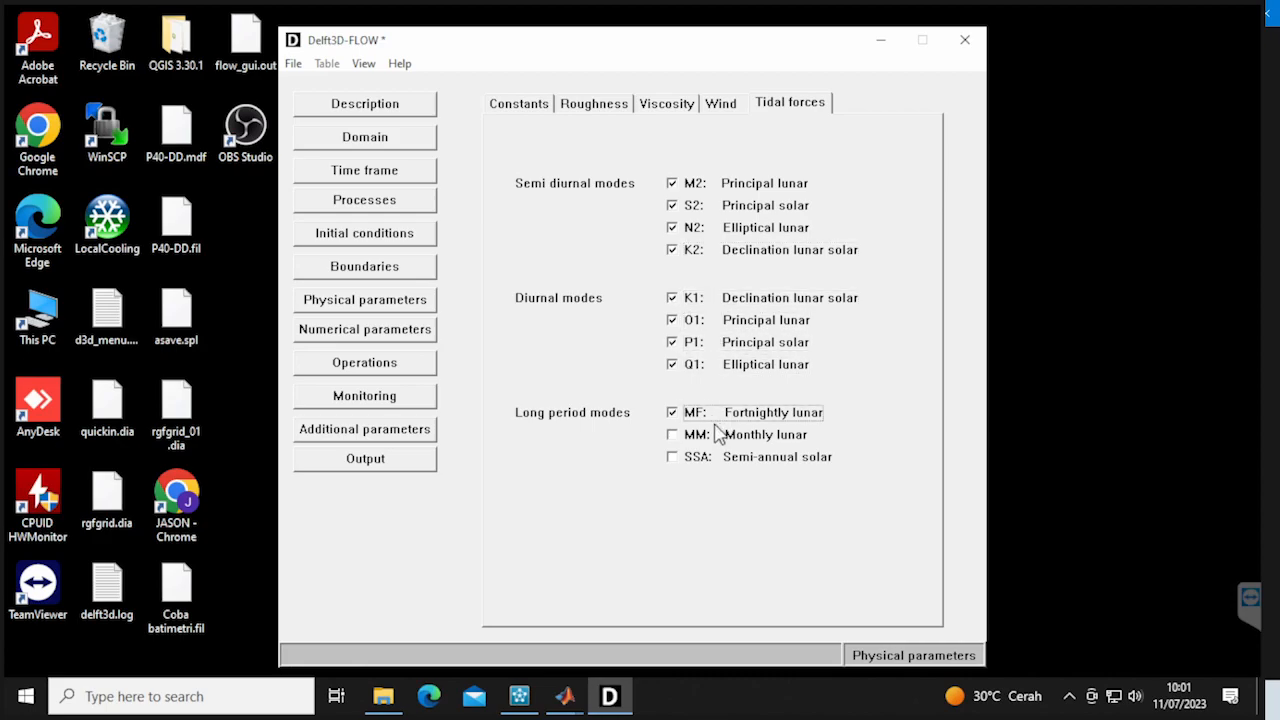
{"action": "left_click", "coordinate": [721, 461]}
{"action": "left_click", "coordinate": [705, 437]}
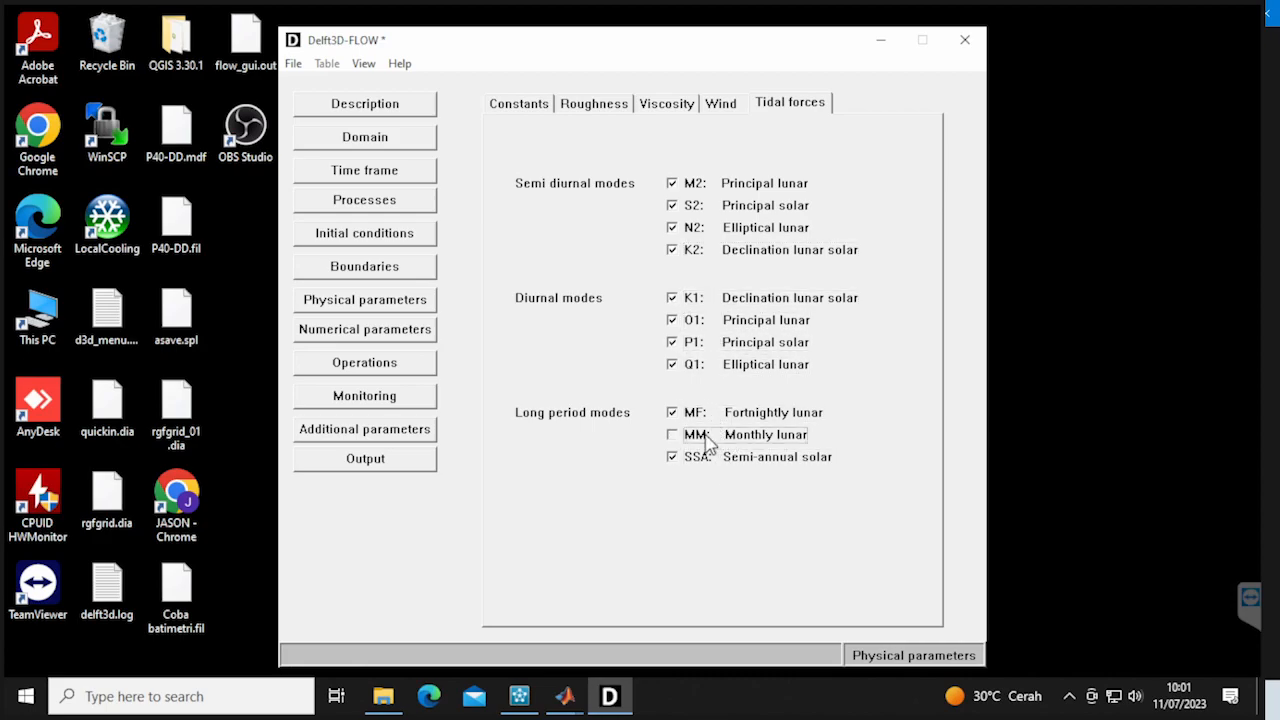
Enter a uniform wind speed of 5.05 m/s at both times and a direction of 72,112 in the first row
{"action": "left_click", "coordinate": [728, 106]}
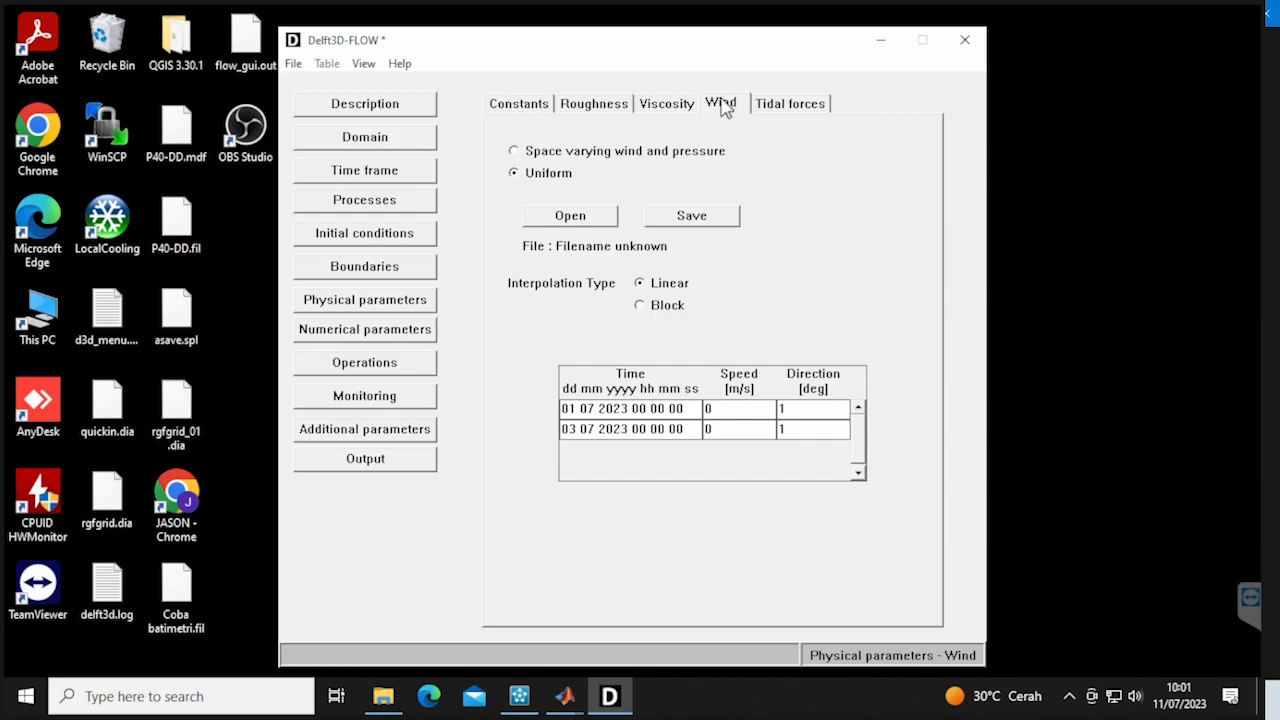
{"action": "left_click", "coordinate": [709, 409]}
{"action": "type", "text": "5"}
{"action": "type", "text": ".05"}
{"action": "type", "text": "72"}
{"action": "type", "text": ",112"}
{"action": "left_click", "coordinate": [734, 429]}
{"action": "type", "text": "5,"}
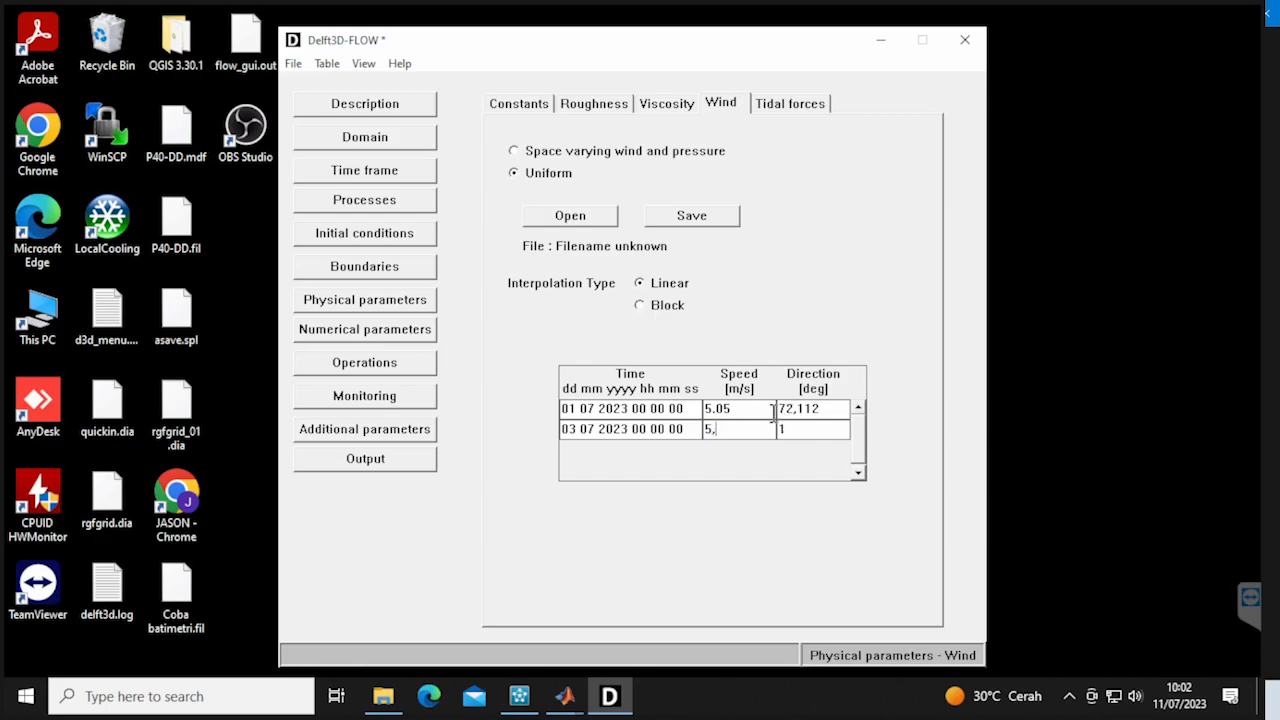
{"action": "type", "text": "05.05"}
Set the uniform wind direction to 72.112 degrees at both times
{"action": "left_click", "coordinate": [815, 434]}
{"action": "left_click", "coordinate": [800, 410]}
{"action": "type", "text": "2"}
{"action": "left_click", "coordinate": [843, 440]}
{"action": "type", "text": "72.21"}
{"action": "key", "text": "BackSpace"}
{"action": "type", "text": "212"}
{"action": "left_click", "coordinate": [806, 408]}
{"action": "left_click", "coordinate": [809, 429]}
Save the uniform wind data in the tutorial folder as a .wnd file named T1
{"action": "left_click", "coordinate": [710, 219]}
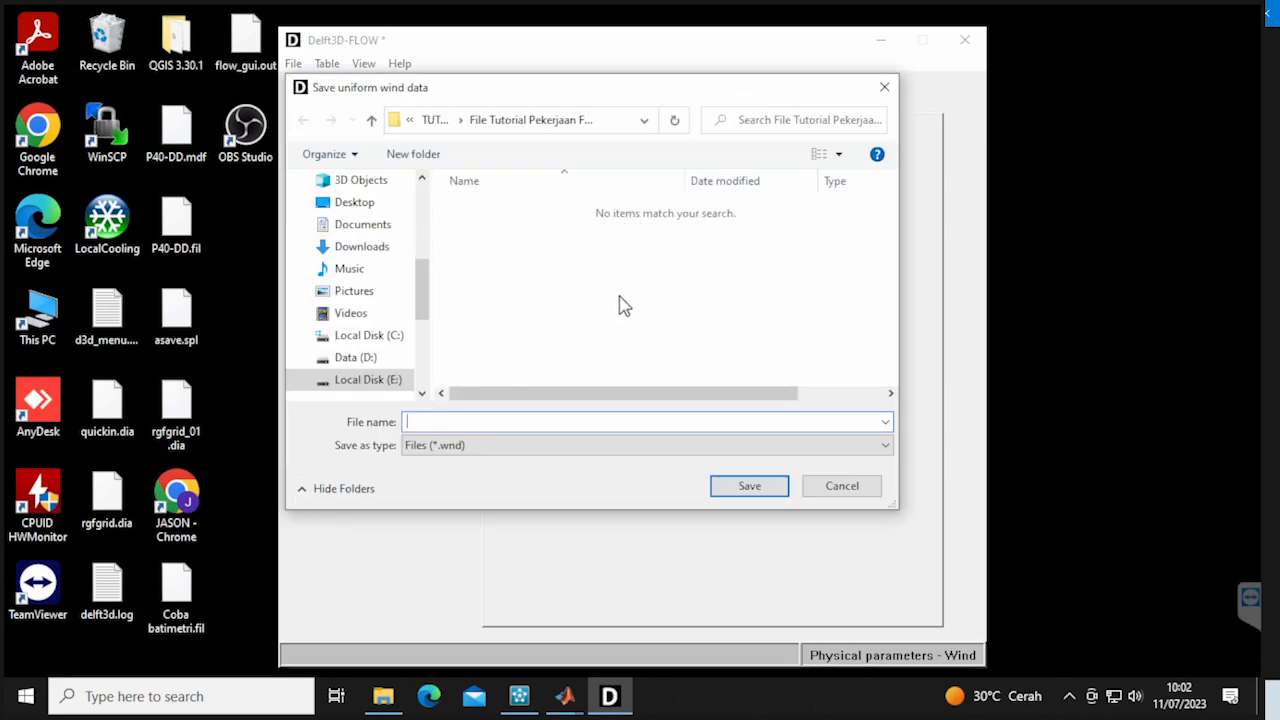
{"action": "type", "text": "T1"}
{"action": "left_click", "coordinate": [776, 487]}
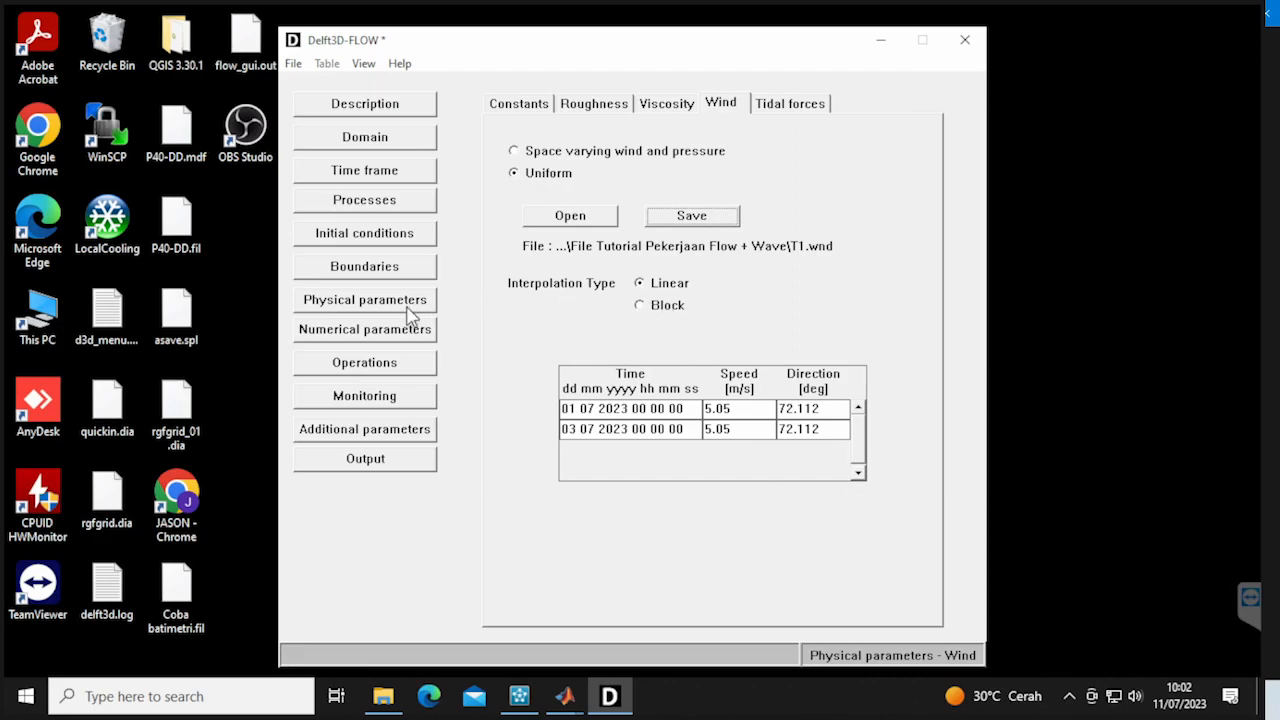
{"action": "left_click", "coordinate": [414, 306]}
{"action": "left_click", "coordinate": [406, 330]}
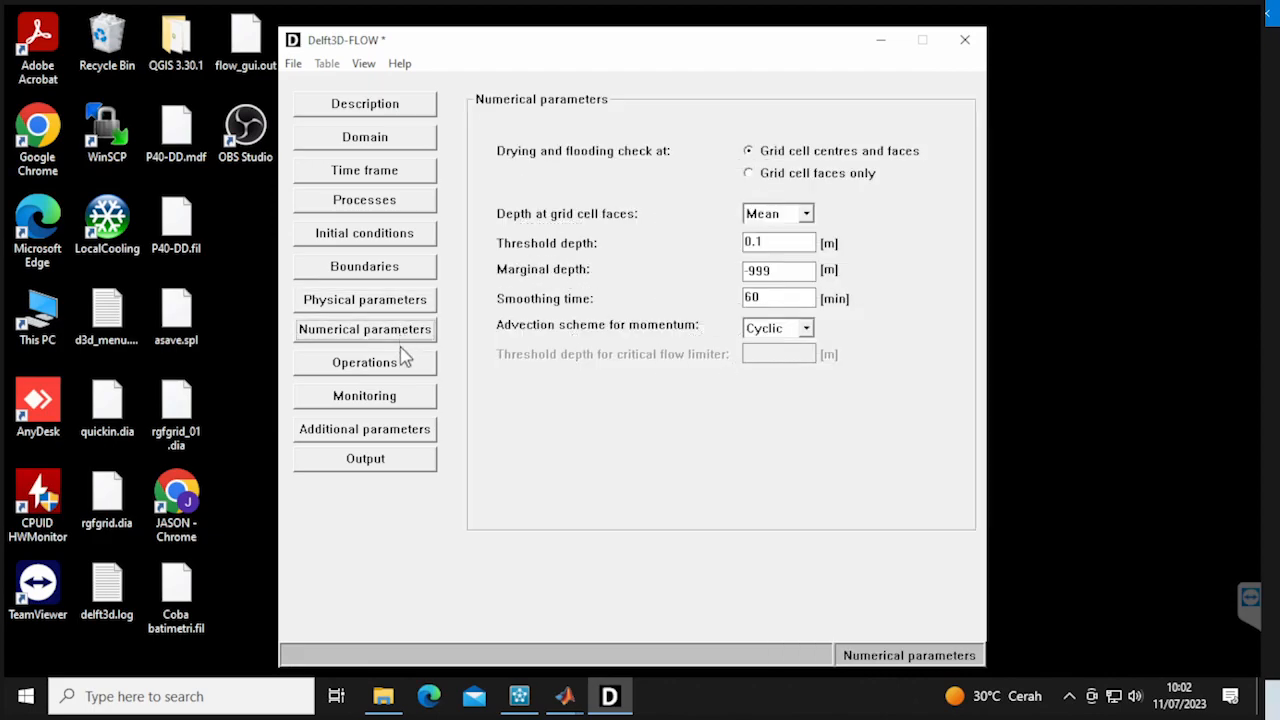
{"action": "left_click", "coordinate": [400, 370]}
{"action": "left_click", "coordinate": [406, 400]}
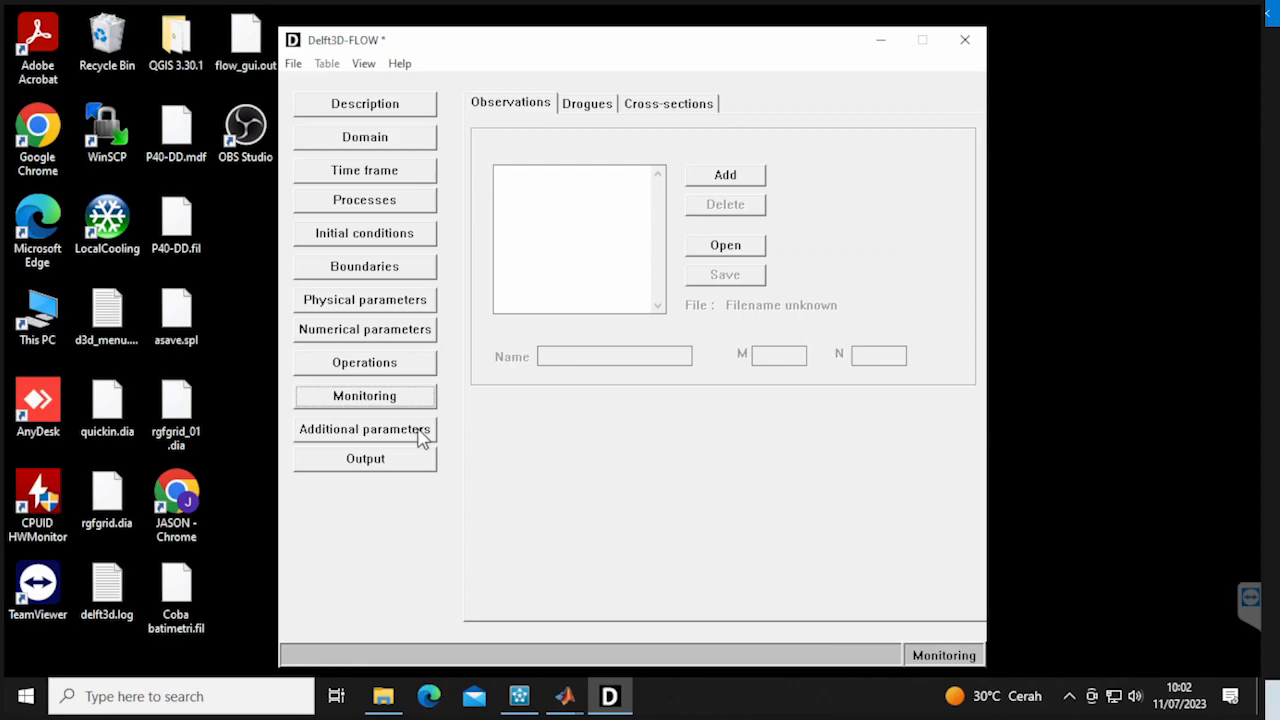
{"action": "left_click", "coordinate": [421, 432]}
{"action": "left_click", "coordinate": [418, 466]}
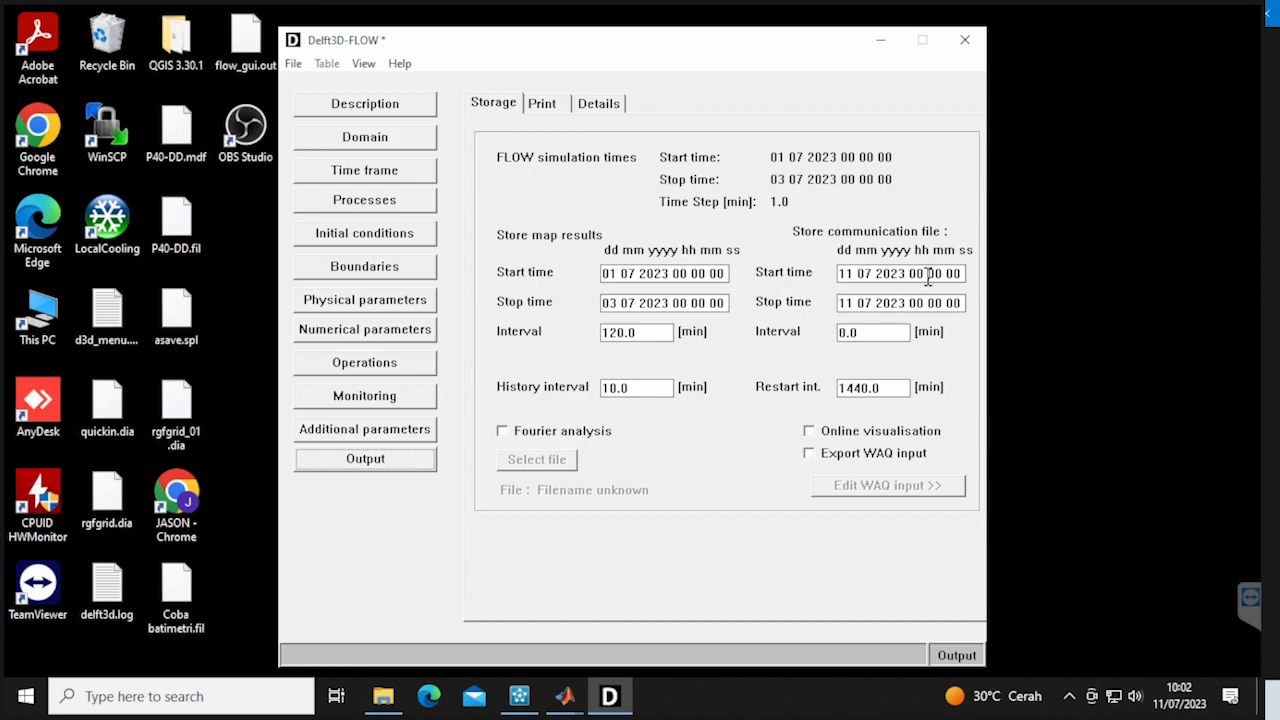
{"action": "left_click_drag", "start_coordinate": [728, 270], "coordinate": [519, 270]}
{"action": "key", "text": "ctrl+c"}
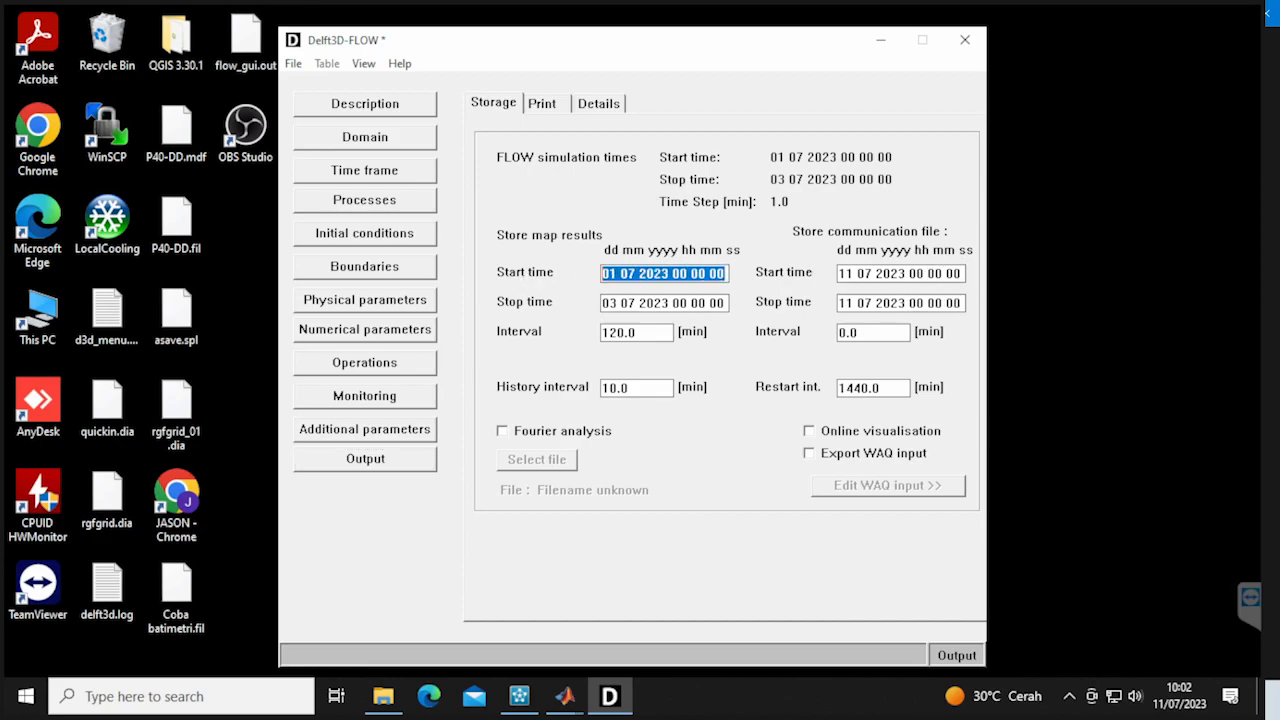
{"action": "left_click_drag", "start_coordinate": [963, 273], "coordinate": [810, 275]}
{"action": "key", "text": "ctrl+v"}
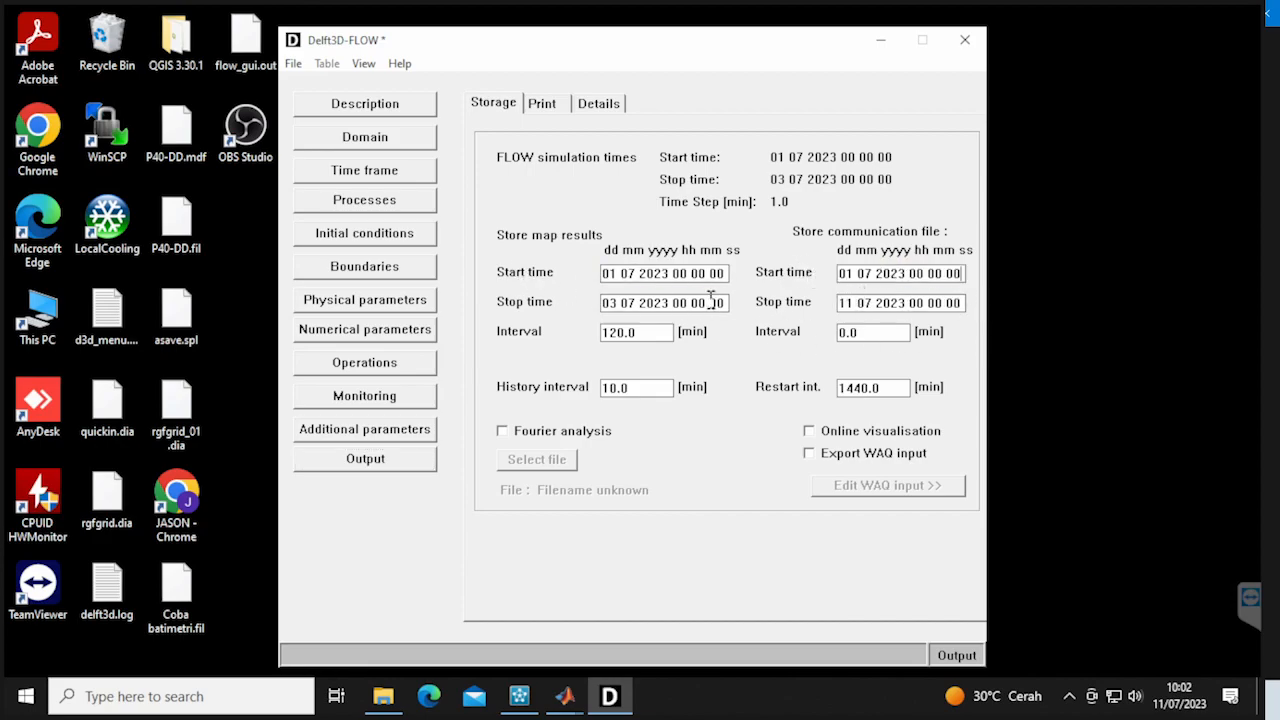
{"action": "left_click_drag", "start_coordinate": [728, 303], "coordinate": [600, 296]}
{"action": "key", "text": "ctrl+c"}
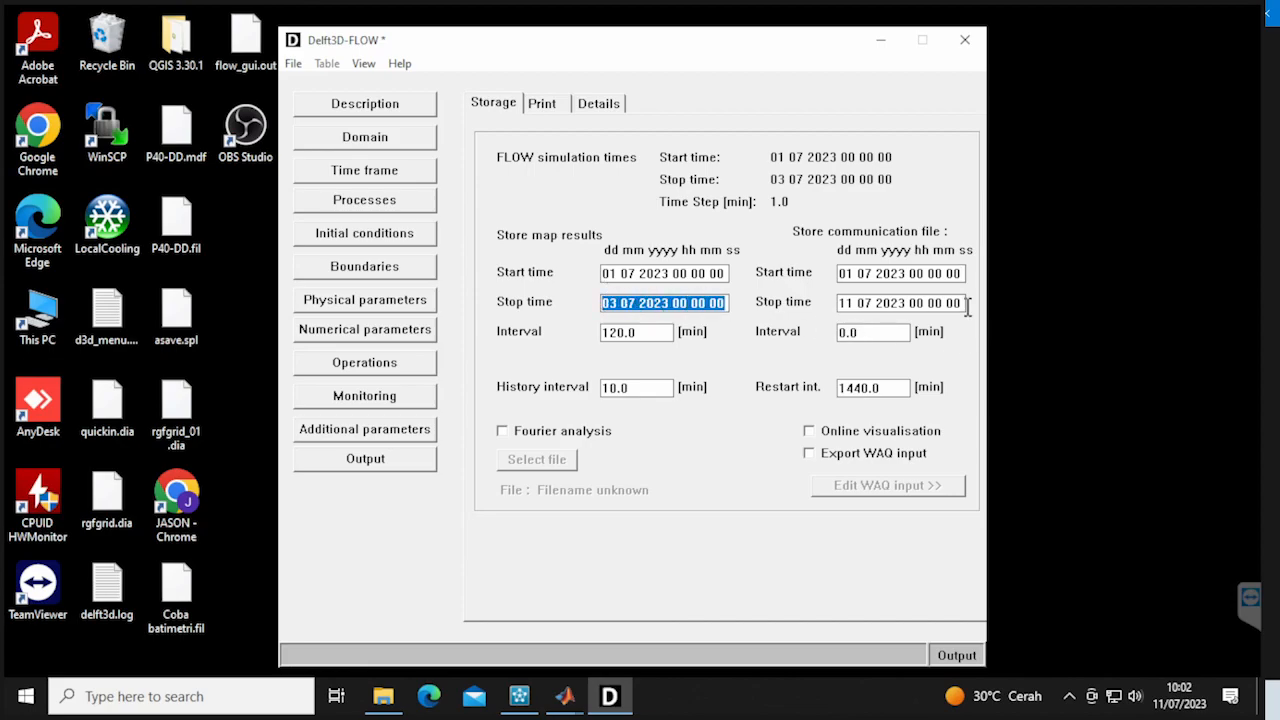
{"action": "left_click_drag", "start_coordinate": [968, 304], "coordinate": [803, 290]}
{"action": "key", "text": "ctrl+v"}
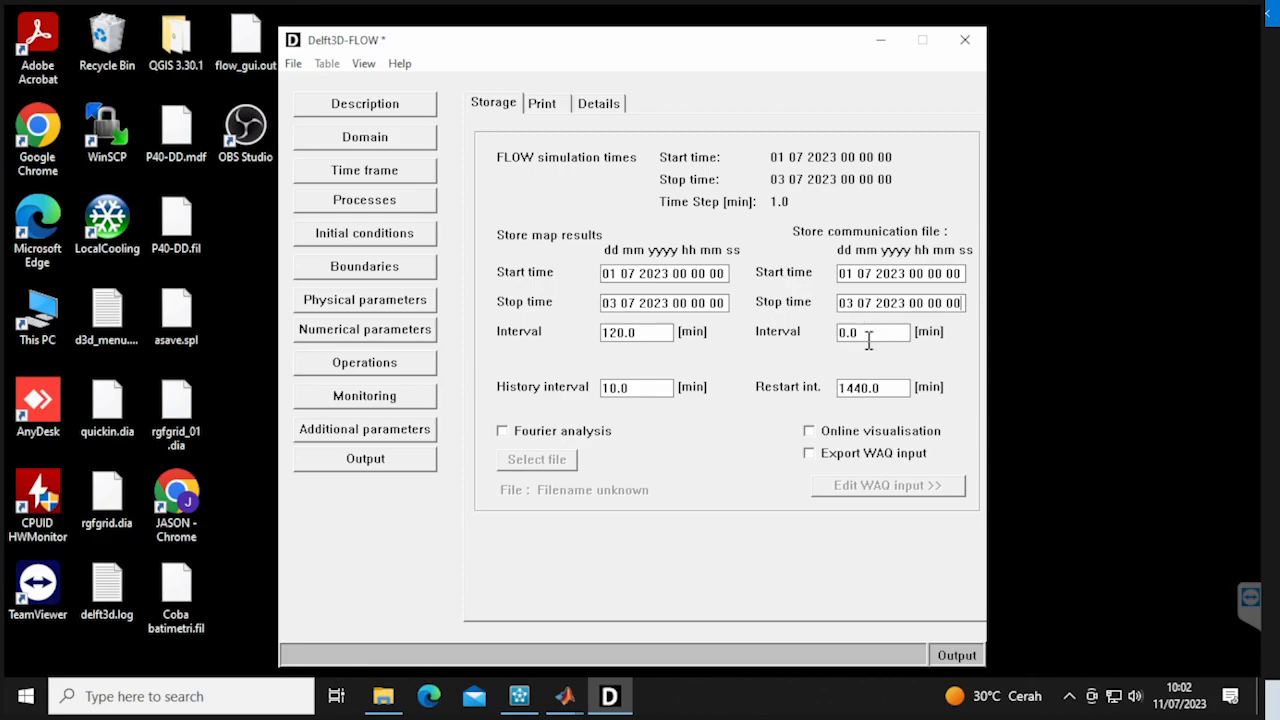
Set the communication file, restart, map results and history storage intervals to 60 minutes each
{"action": "left_click_drag", "start_coordinate": [888, 345], "coordinate": [745, 347]}
{"action": "type", "text": "60"}
{"action": "left_click_drag", "start_coordinate": [891, 389], "coordinate": [836, 389]}
{"action": "type", "text": "60"}
{"action": "left_click_drag", "start_coordinate": [645, 334], "coordinate": [604, 334]}
{"action": "type", "text": "60"}
{"action": "left_click_drag", "start_coordinate": [637, 387], "coordinate": [580, 387]}
{"action": "left_click", "coordinate": [543, 104]}
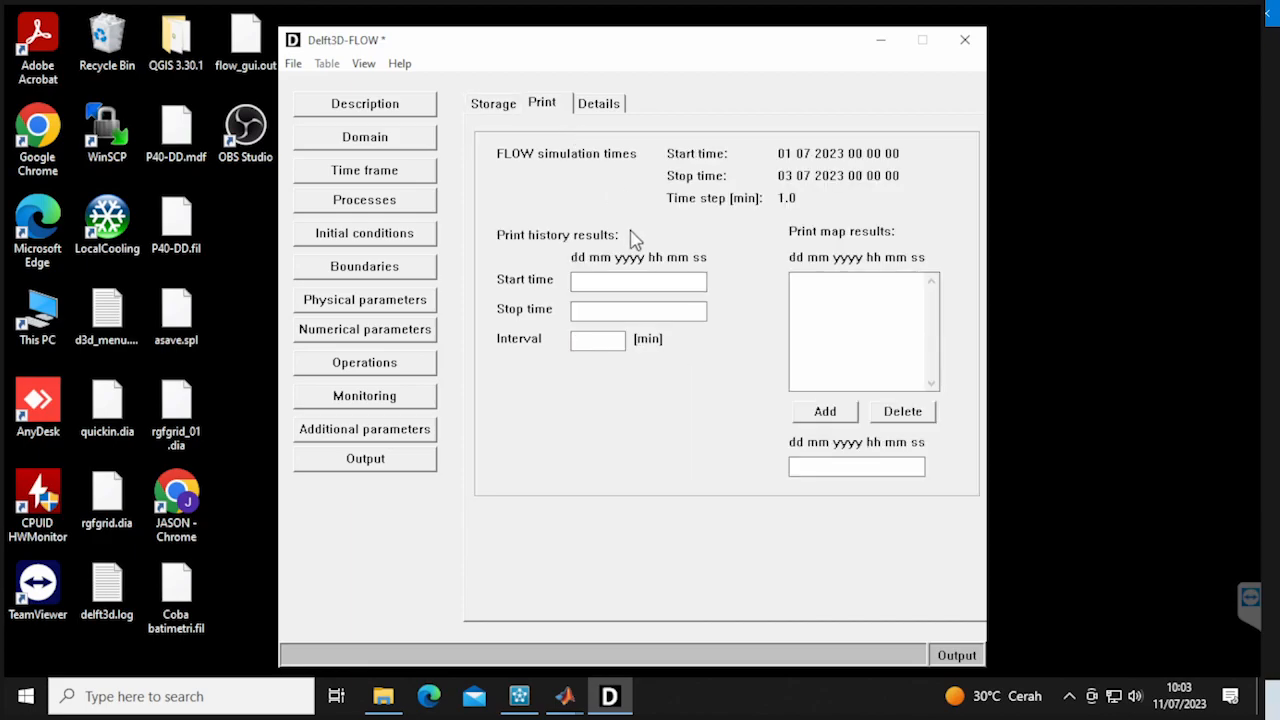
{"action": "left_click", "coordinate": [492, 104]}
{"action": "left_click_drag", "start_coordinate": [603, 274], "coordinate": [788, 286]}
{"action": "left_click", "coordinate": [545, 105]}
{"action": "left_click", "coordinate": [618, 280]}
{"action": "key", "text": "ctrl+v"}
{"action": "left_click", "coordinate": [493, 103]}
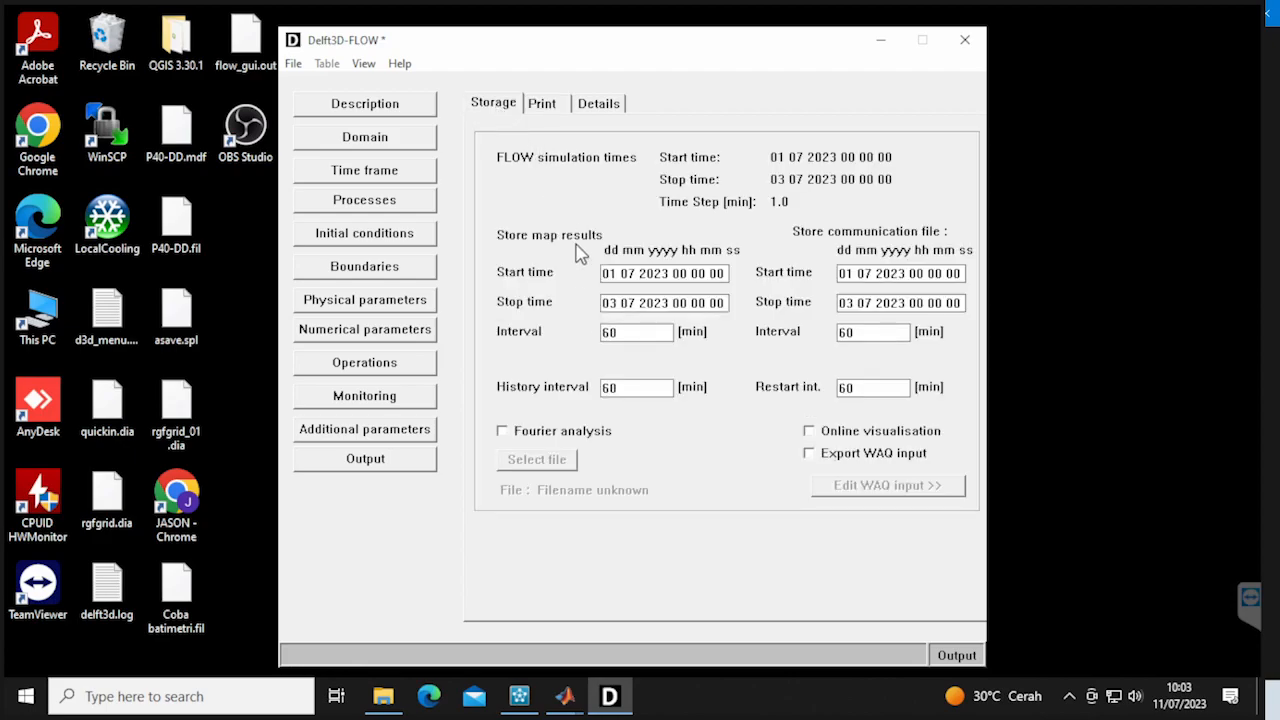
{"action": "left_click_drag", "start_coordinate": [603, 300], "coordinate": [773, 318]}
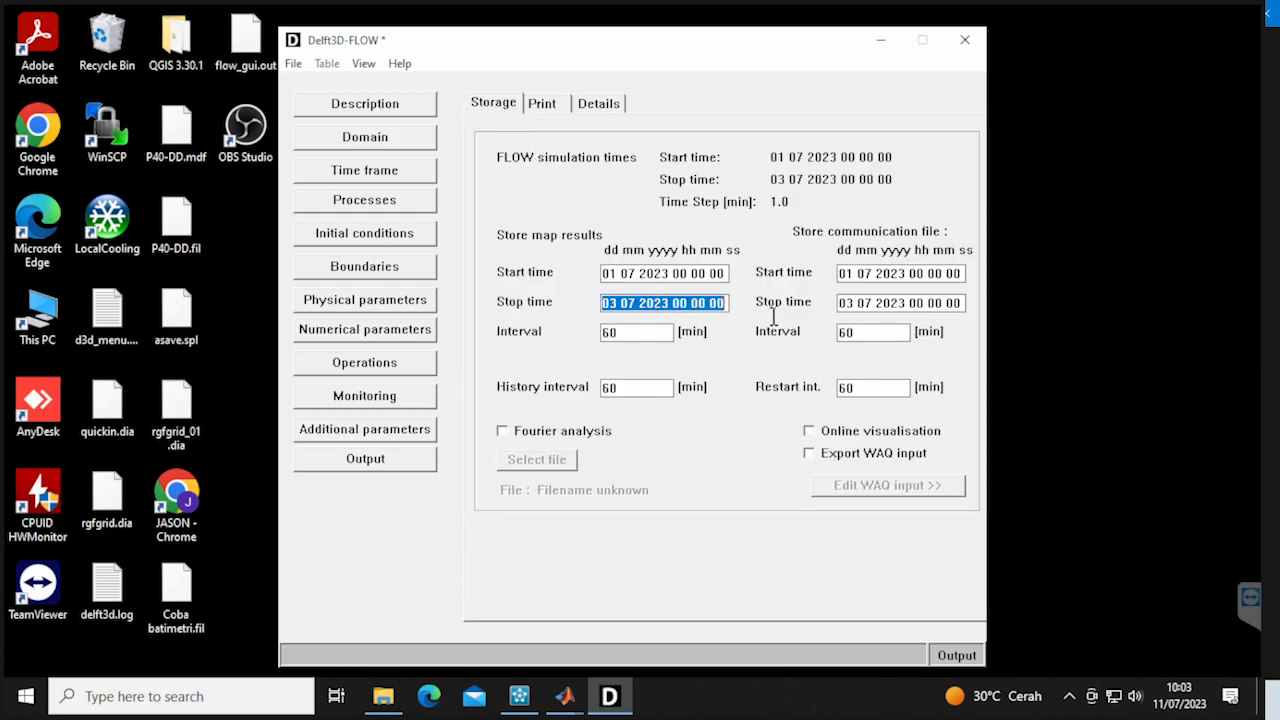
{"action": "left_click", "coordinate": [543, 103]}
{"action": "type", "text": "60"}
Save the FLOW input in the tutorial folder as an MDF file named T1 and close the FLOW editor
{"action": "left_click", "coordinate": [294, 63]}
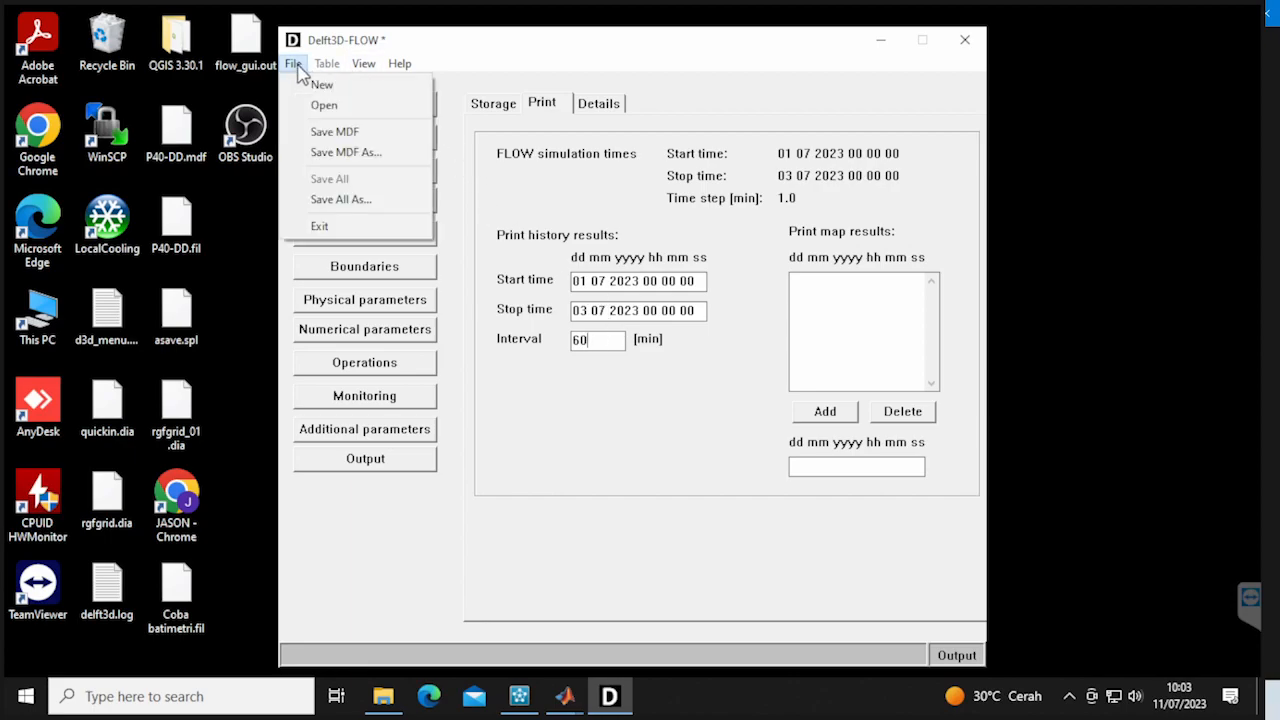
{"action": "left_click", "coordinate": [365, 160]}
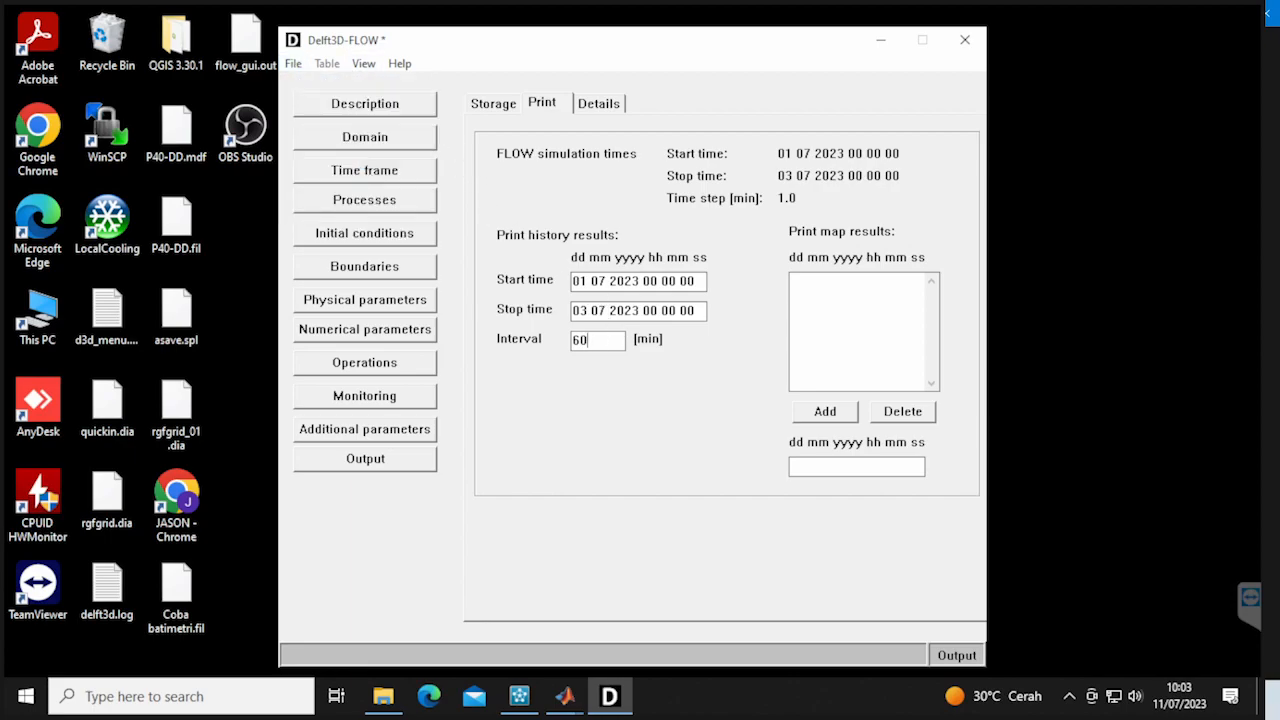
{"action": "type", "text": "T1"}
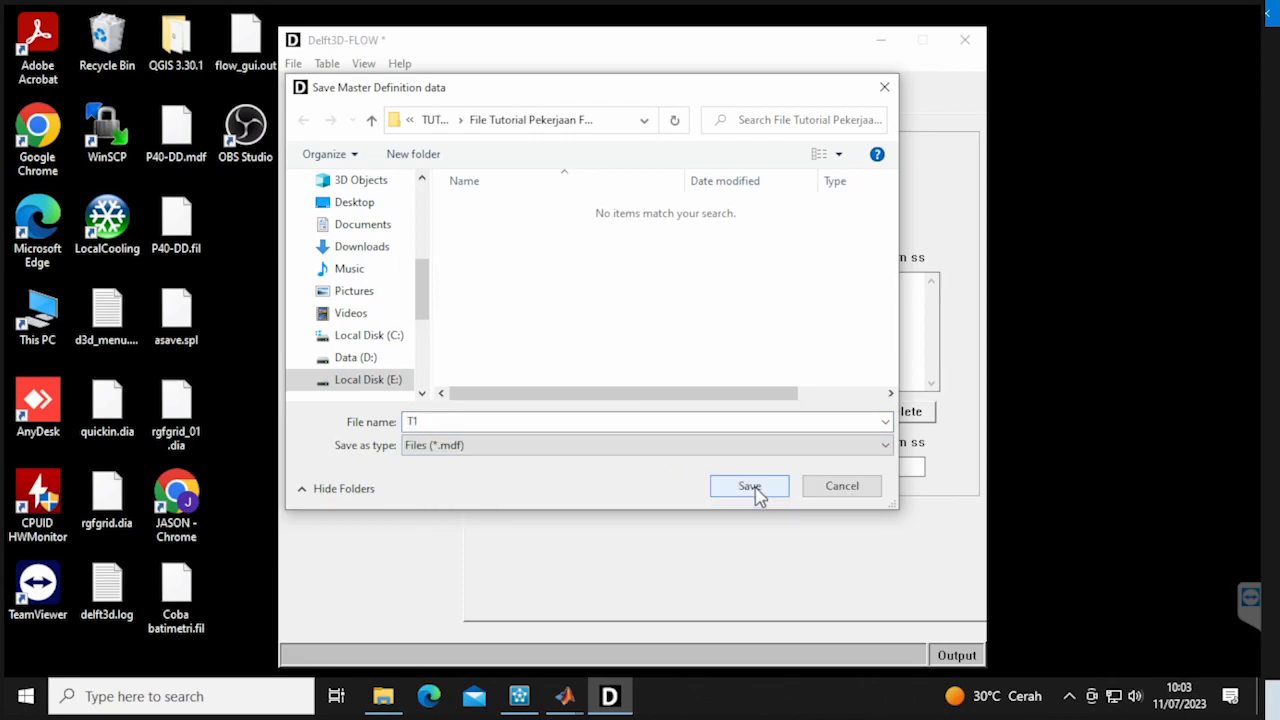
{"action": "left_click", "coordinate": [750, 486]}
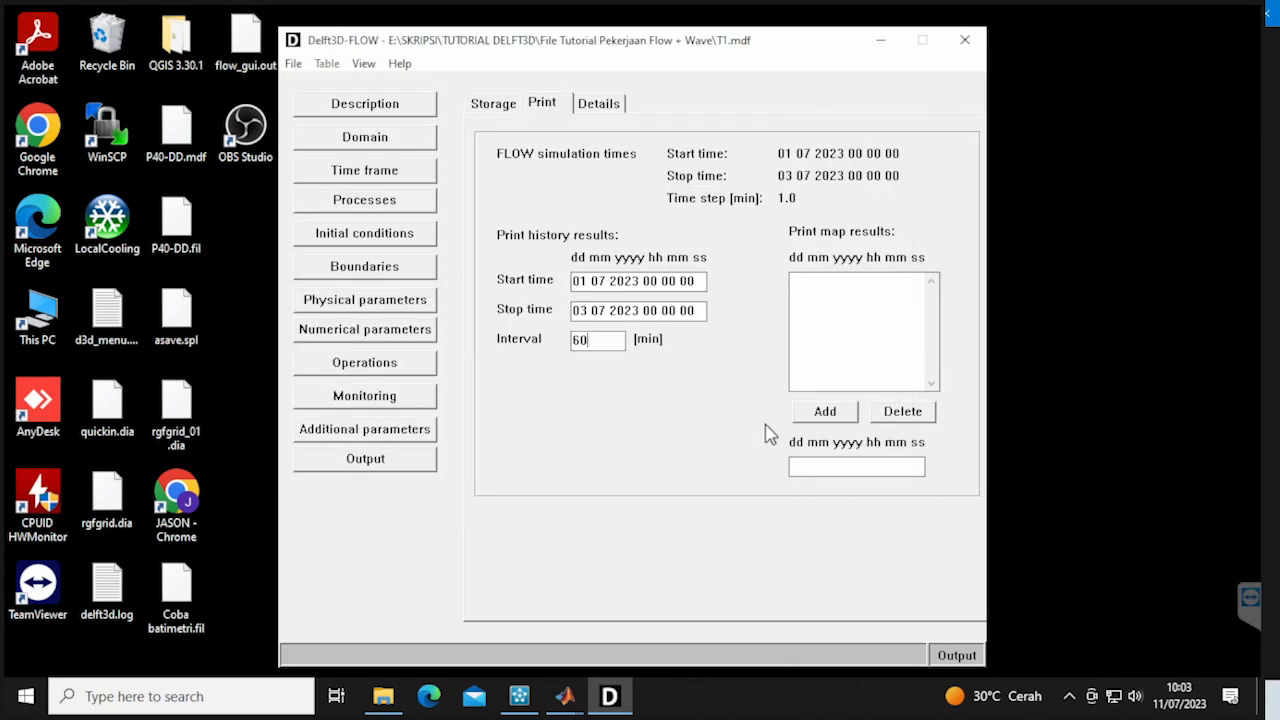
{"action": "left_click", "coordinate": [964, 41]}
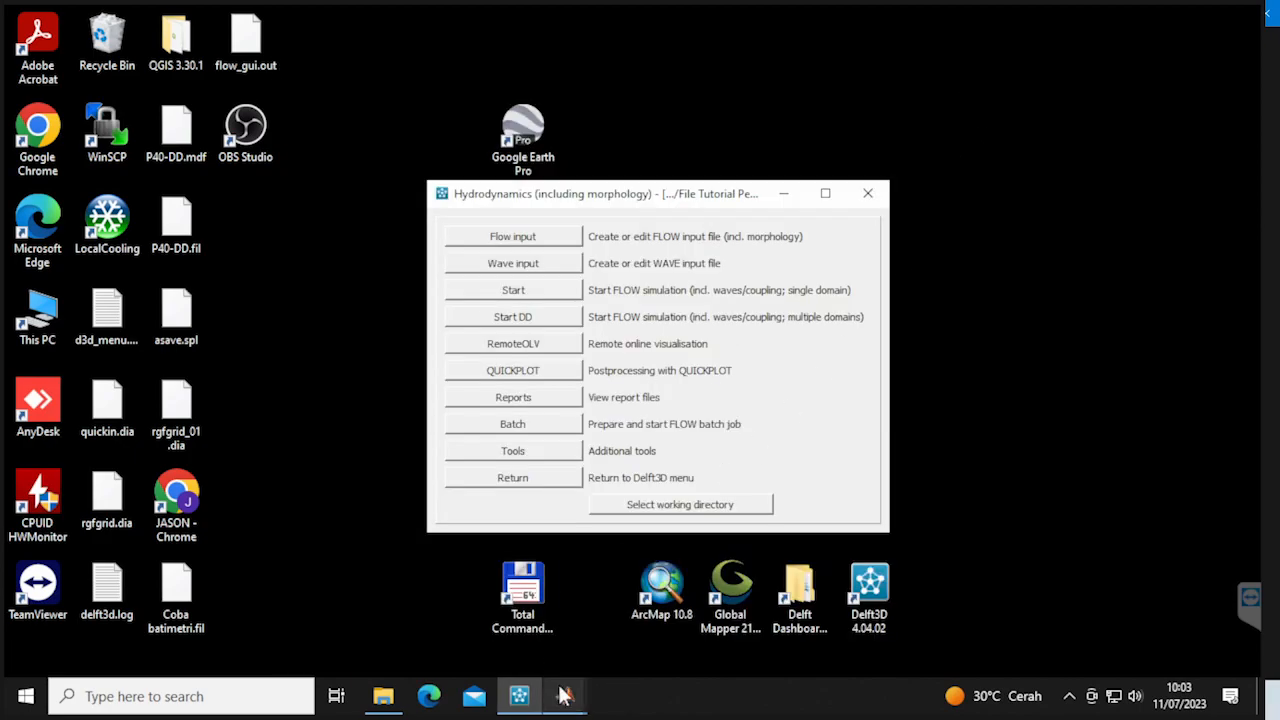
Switch to Delft Dashboard and set its working directory to the File Tutorial Pekerjaan Flow + Wave folder under E:\SKRIPSI\TUTORIAL DELFT3D
{"action": "mouse_move", "coordinate": [565, 696]}
{"action": "left_click", "coordinate": [660, 625]}
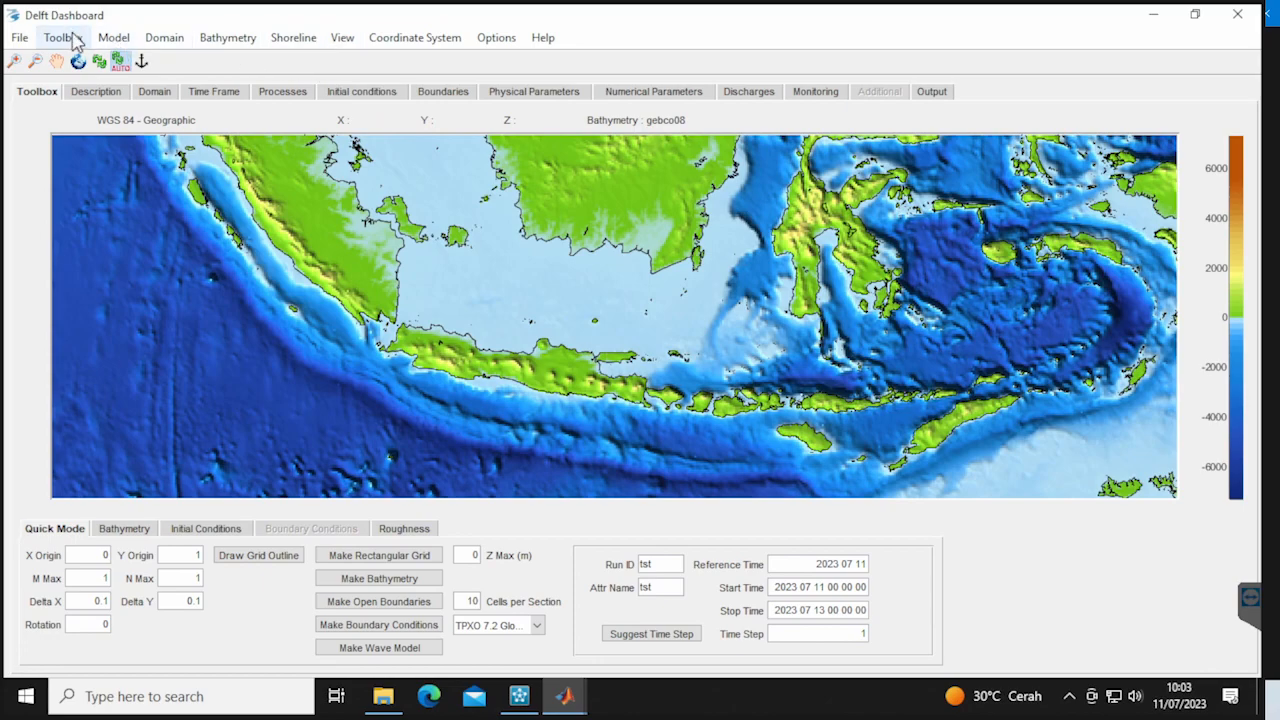
{"action": "left_click", "coordinate": [18, 37]}
{"action": "left_click", "coordinate": [116, 255]}
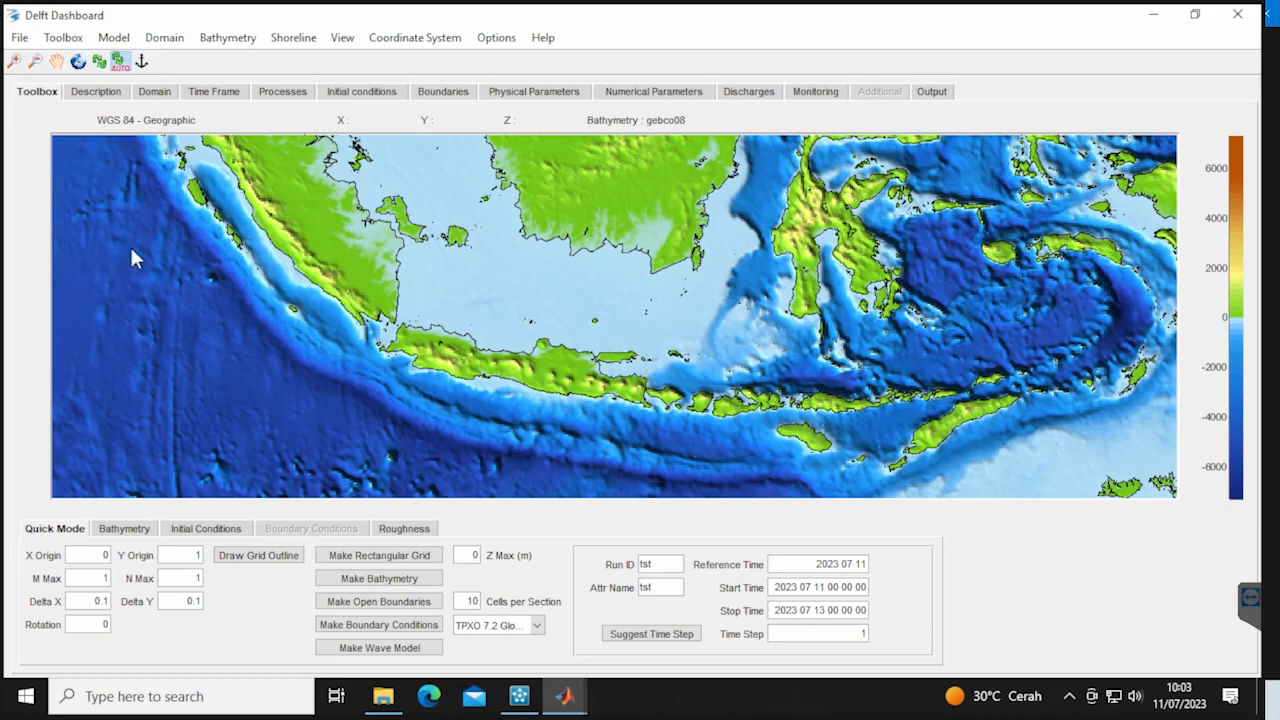
{"action": "scroll", "coordinate": [140, 320], "scroll_direction": "down", "scroll_amount": 2}
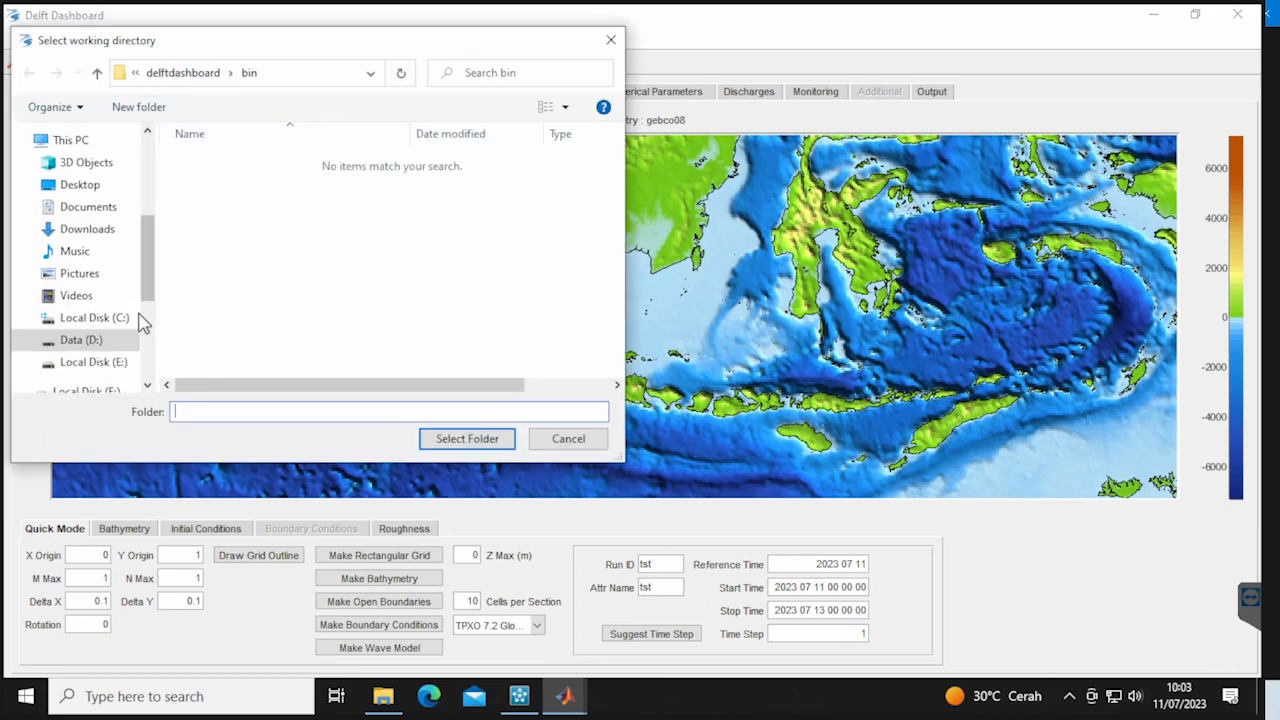
{"action": "left_click", "coordinate": [128, 334]}
{"action": "double_click", "coordinate": [258, 300]}
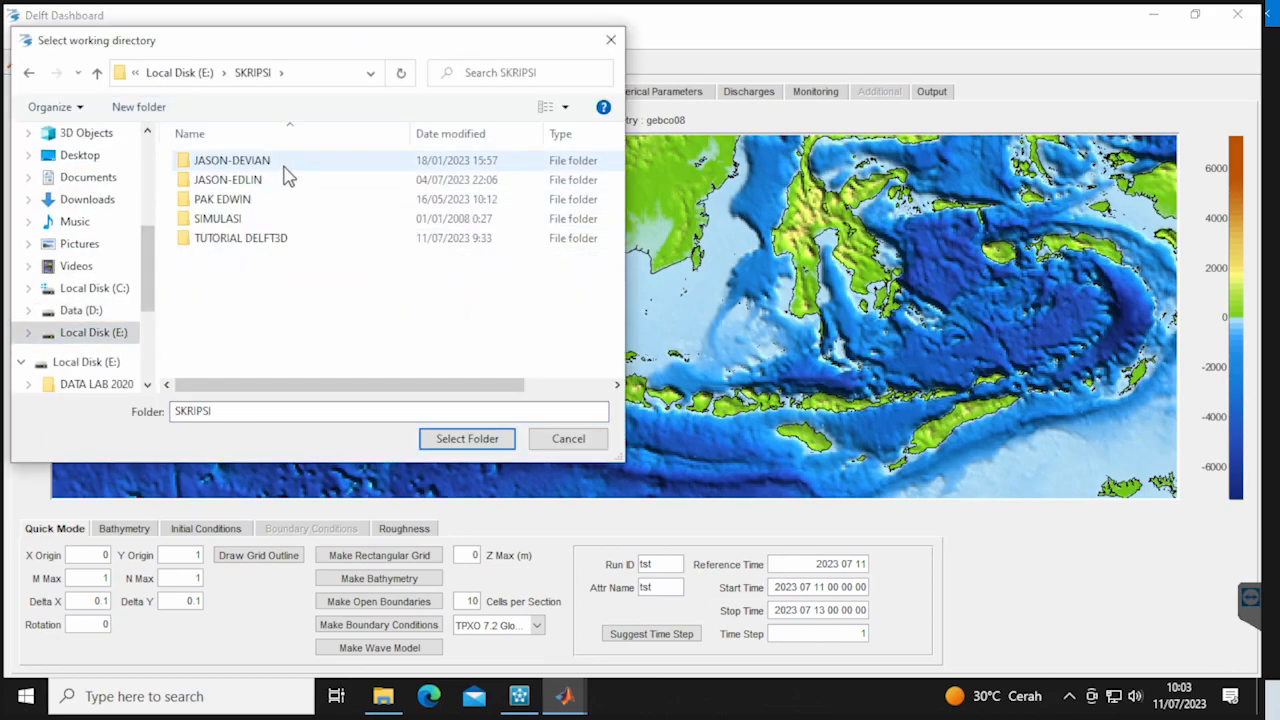
{"action": "double_click", "coordinate": [266, 242]}
{"action": "double_click", "coordinate": [303, 181]}
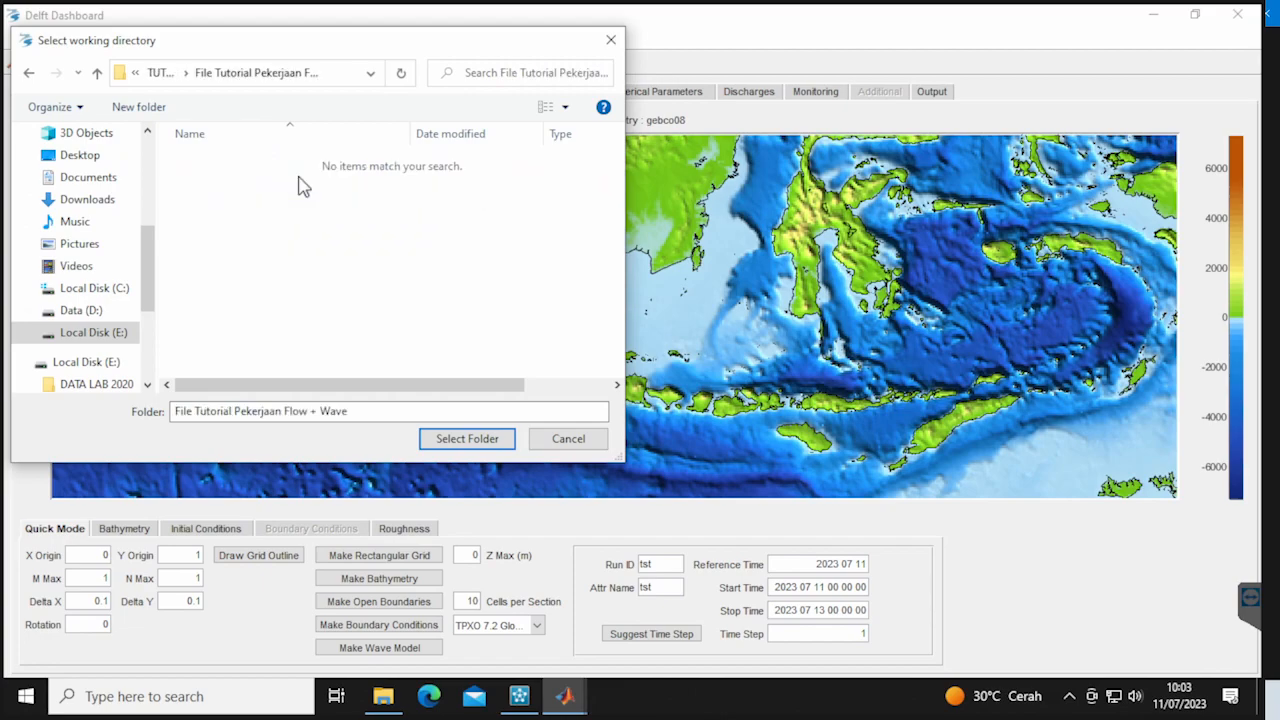
{"action": "left_click", "coordinate": [467, 439]}
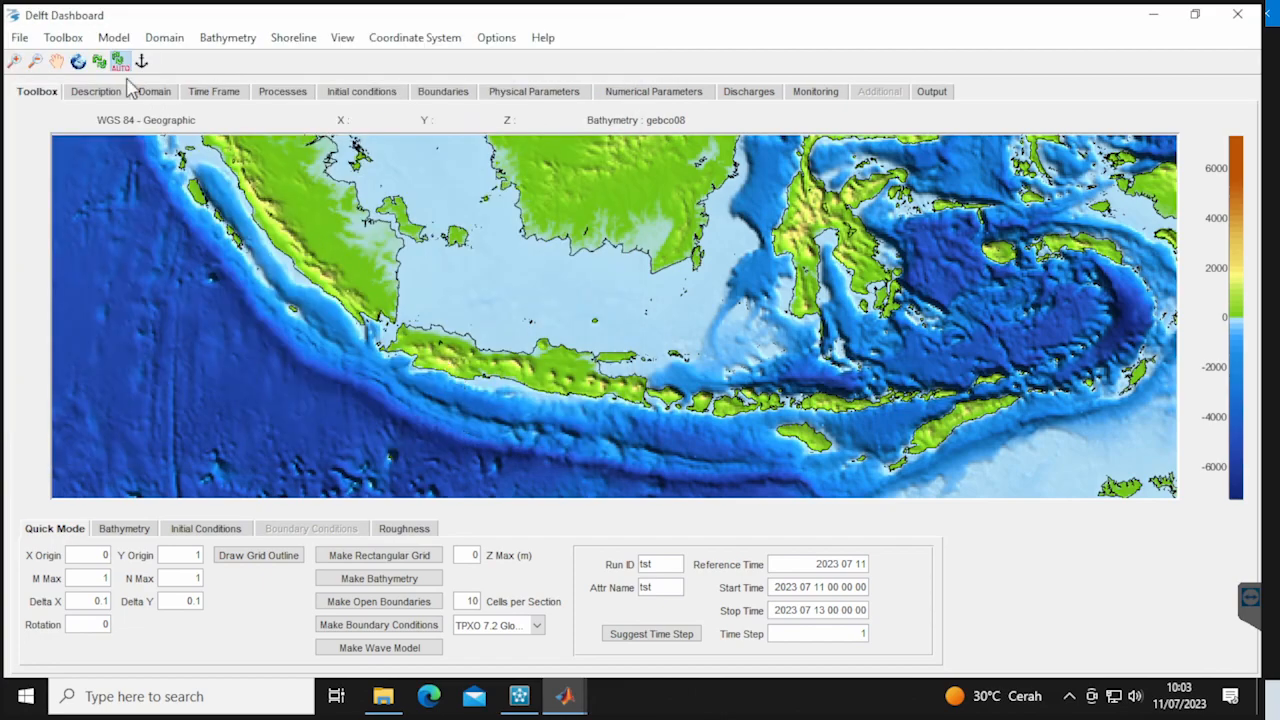
Open the FLOW model file T1.mdf from the tutorial folder
{"action": "left_click", "coordinate": [19, 37]}
{"action": "left_click", "coordinate": [70, 86]}
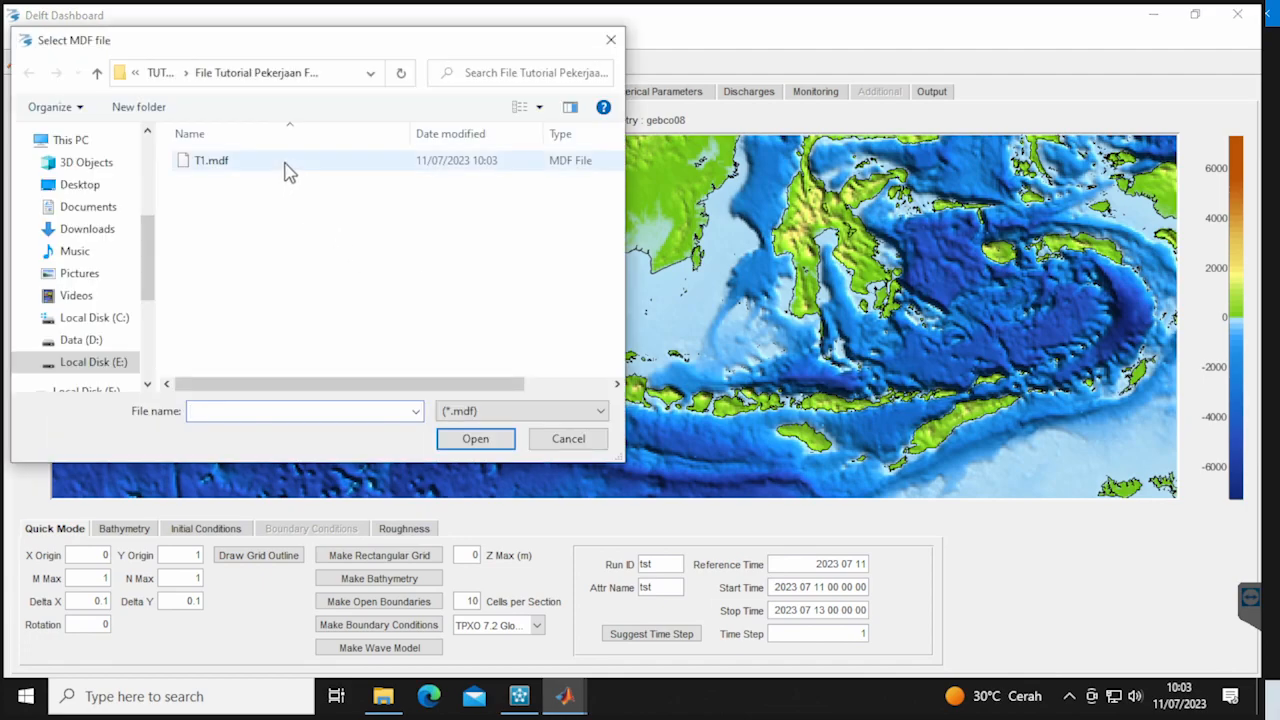
{"action": "double_click", "coordinate": [288, 162]}
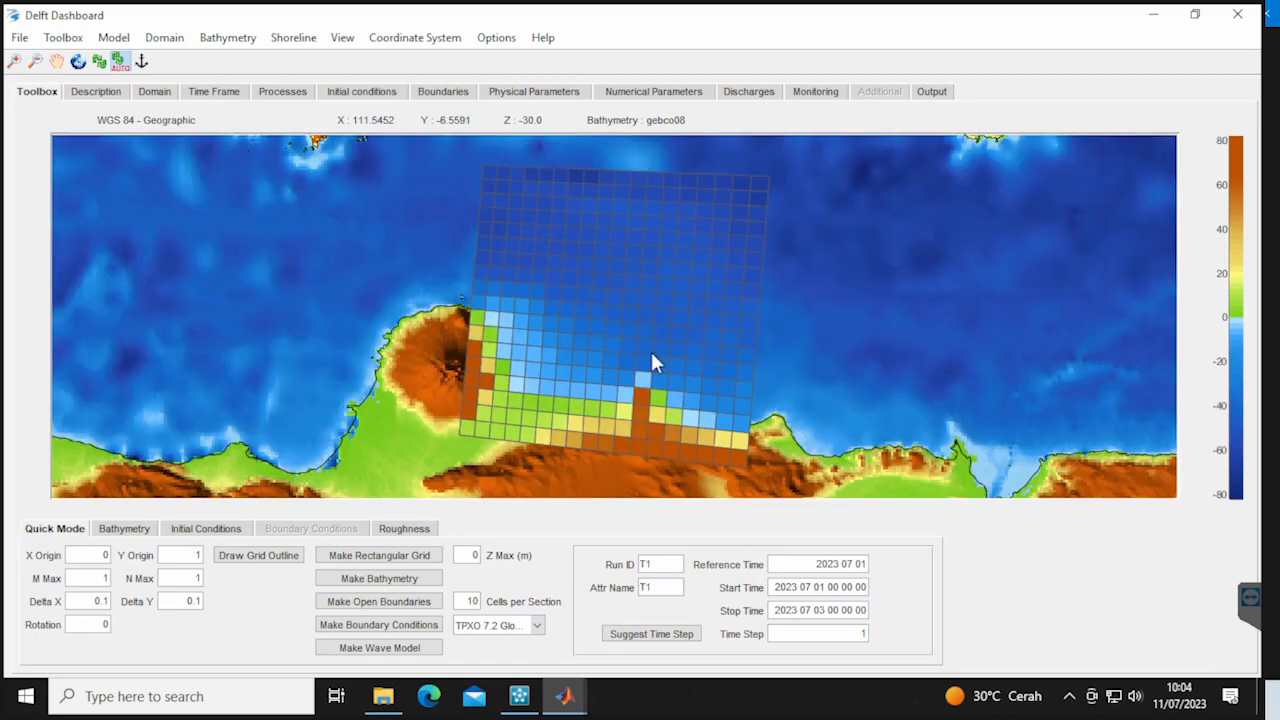
Generate water level open boundaries with astronomic forcing, minimum depth 5 and automatic section length, saving them as T1.bnd
{"action": "left_click", "coordinate": [393, 604]}
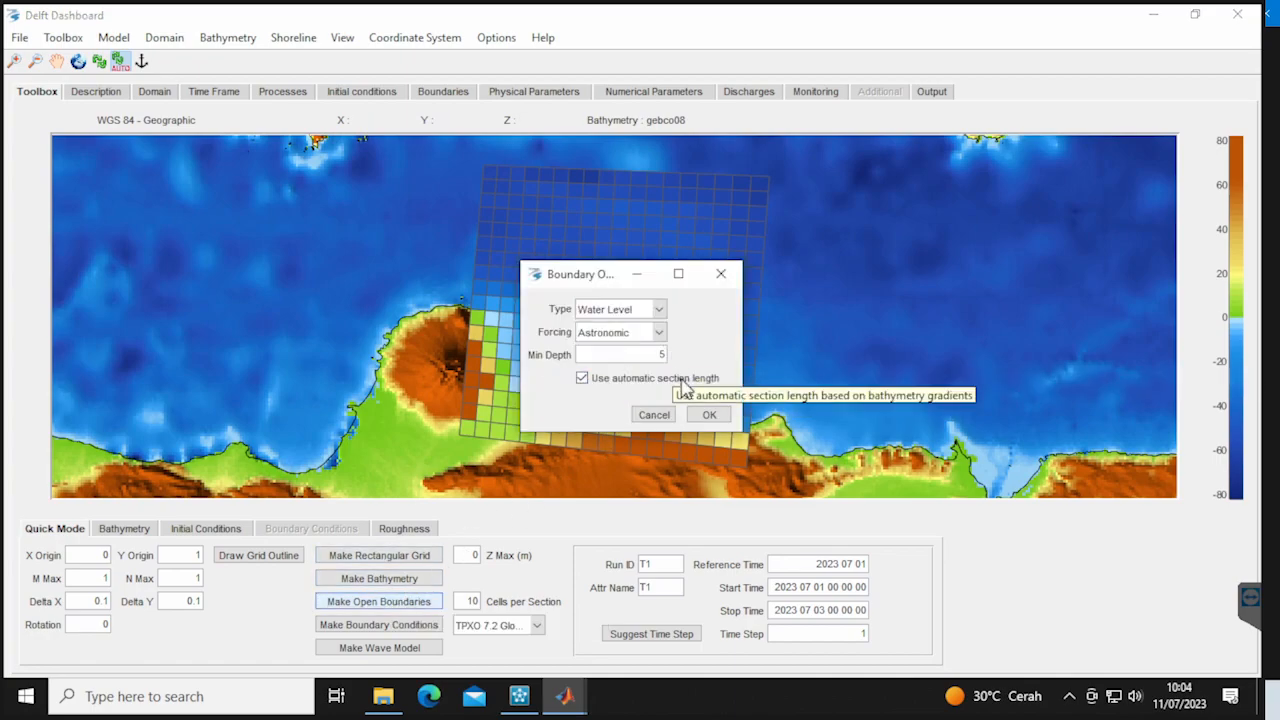
{"action": "left_click", "coordinate": [709, 414]}
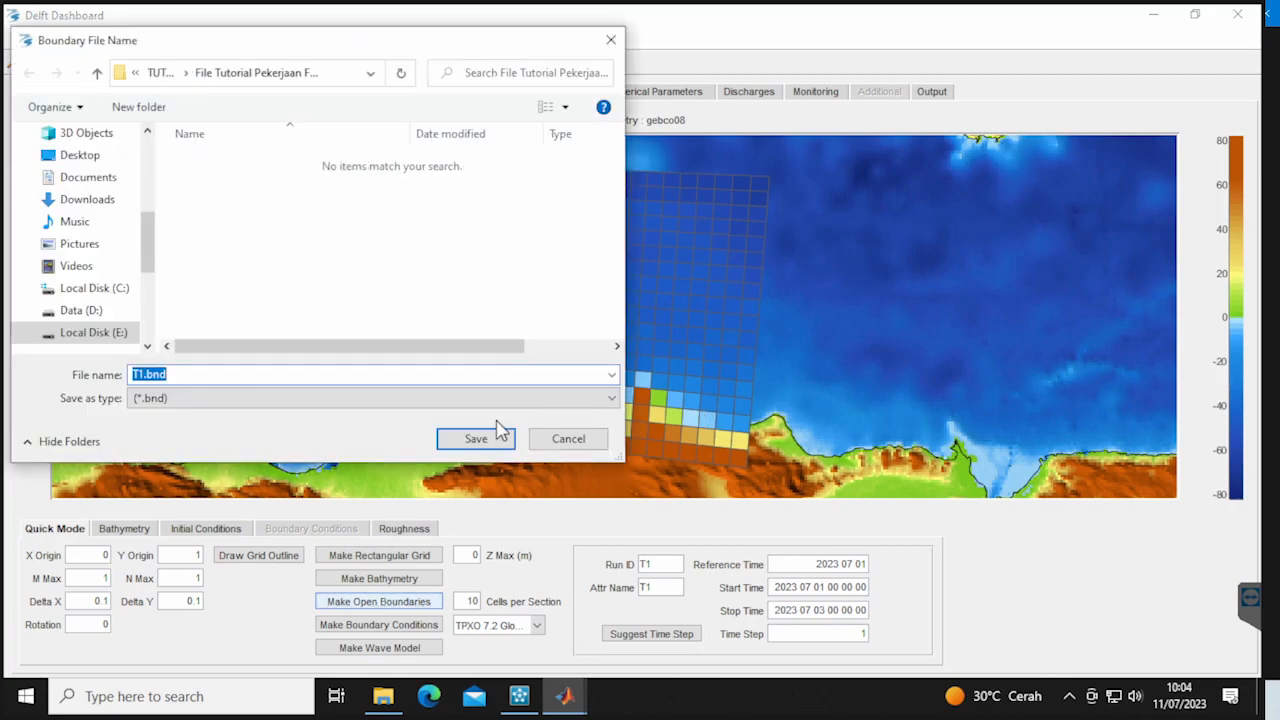
{"action": "left_click", "coordinate": [460, 440]}
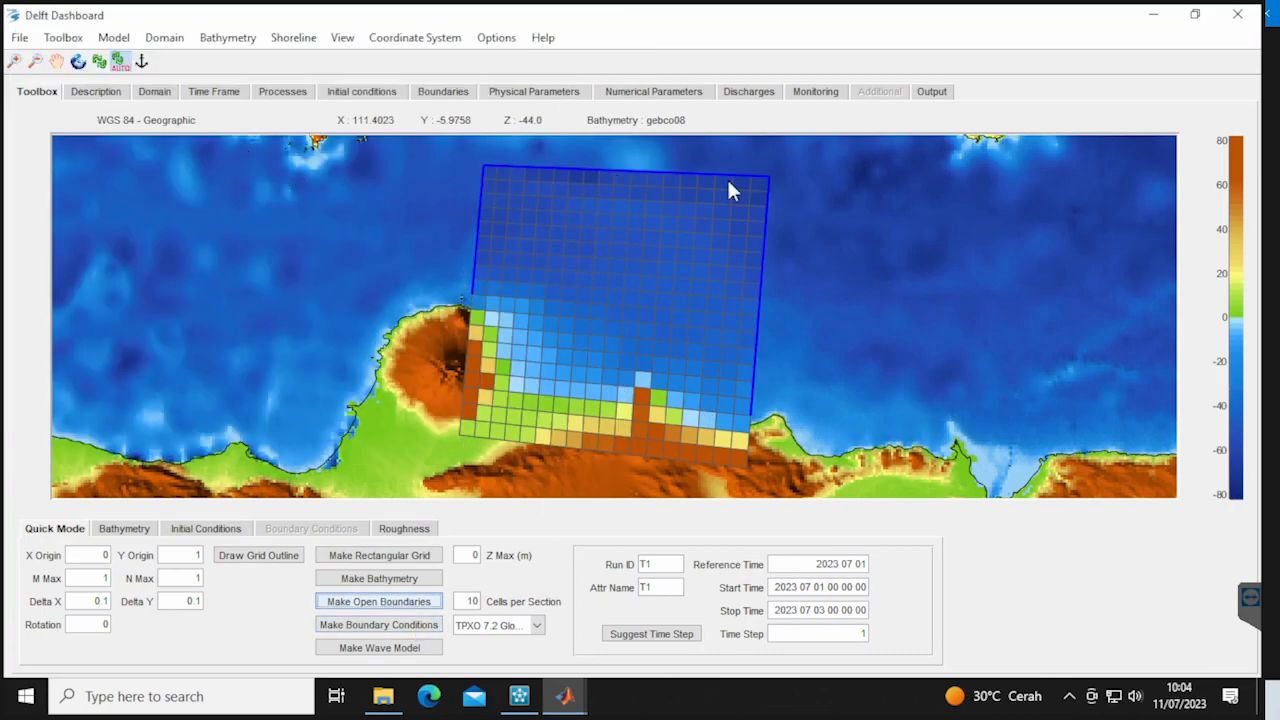
Generate the boundary conditions from the TPXO 7.2 tide model and save them as T1.bca
{"action": "left_click", "coordinate": [403, 632]}
{"action": "left_click", "coordinate": [499, 440]}
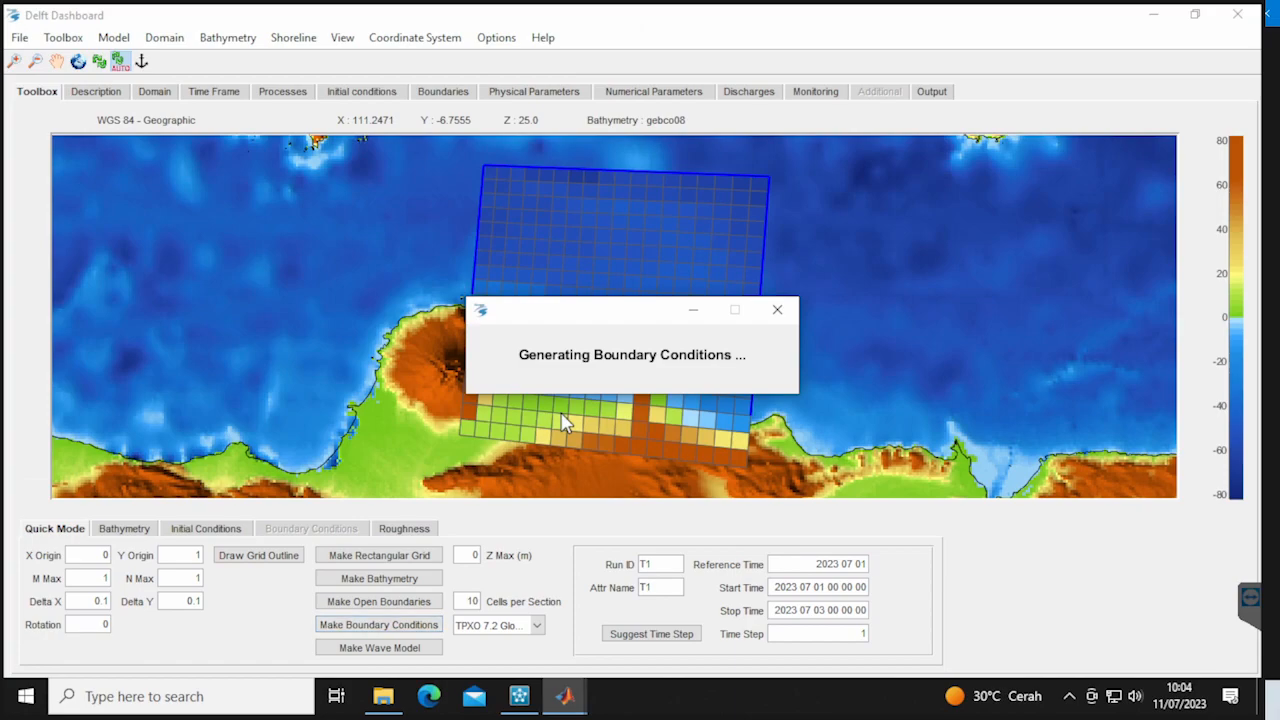
{"action": "mouse_move", "coordinate": [993, 696]}
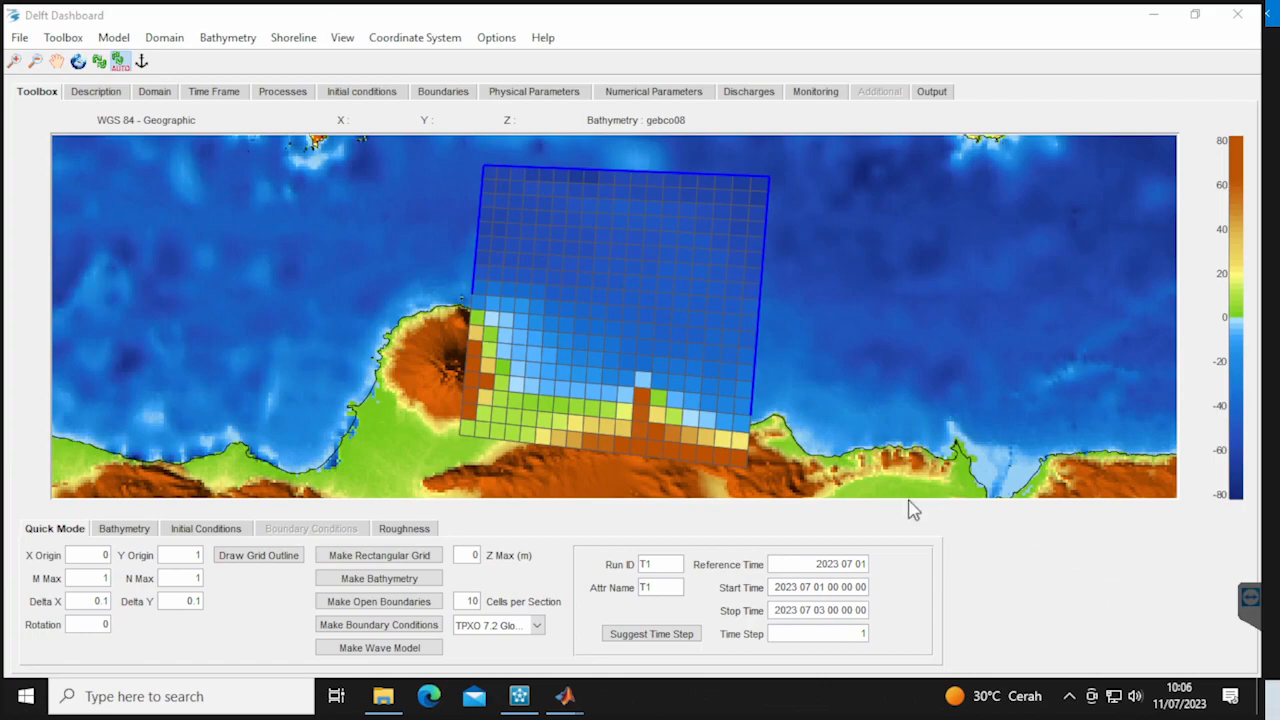
Check the tutorial folder in File Explorer for the generated T1.bca and T1.bnd boundary files
{"action": "left_click", "coordinate": [383, 696]}
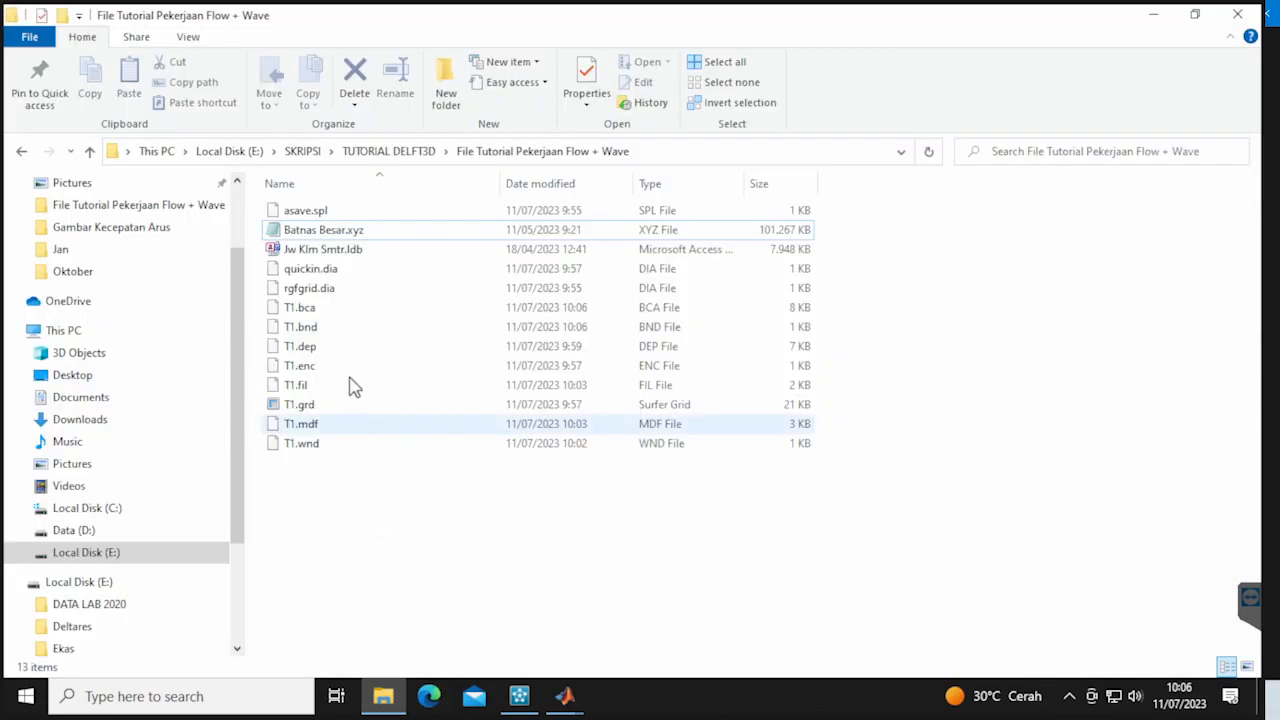
{"action": "left_click", "coordinate": [343, 315]}
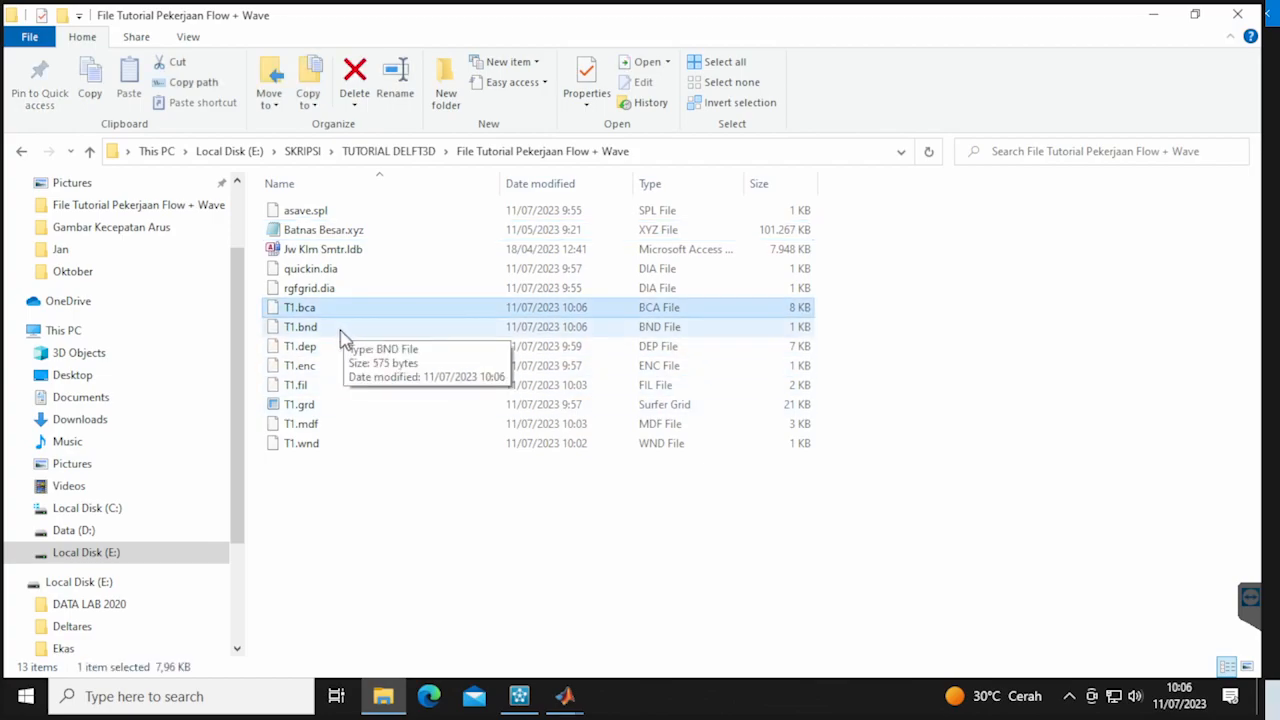
{"action": "left_click", "coordinate": [340, 330]}
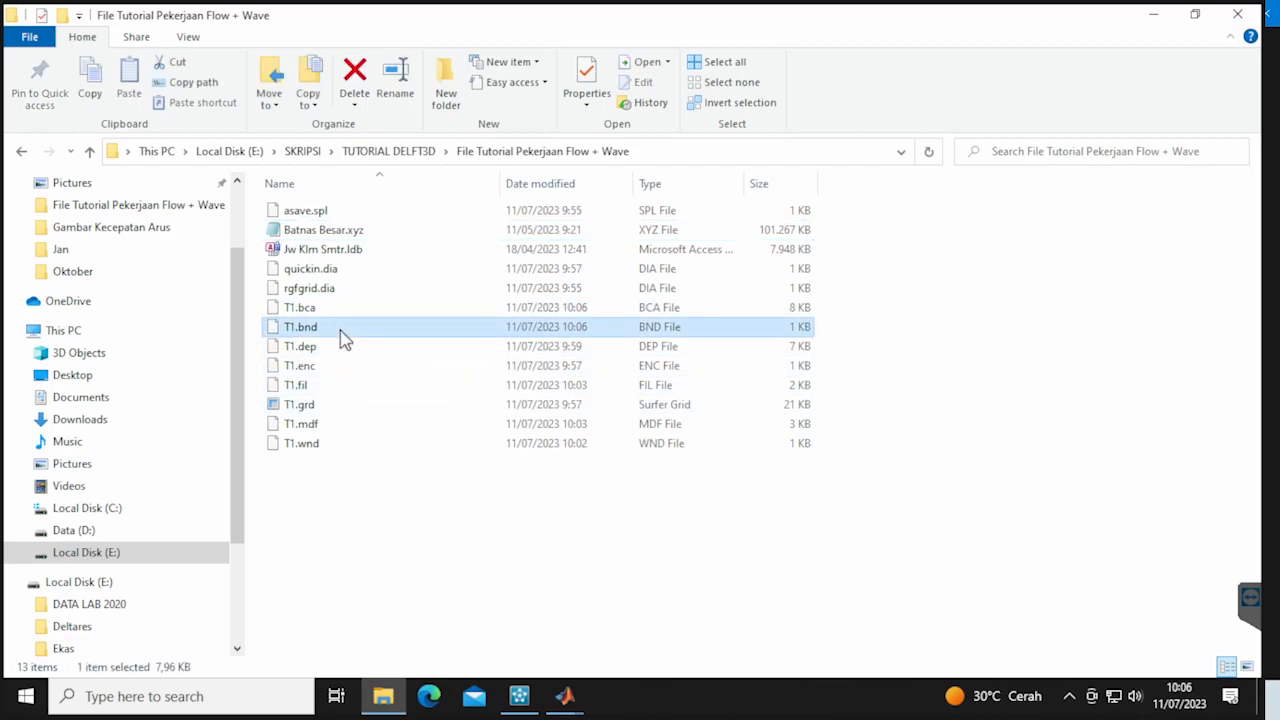
{"action": "left_click", "coordinate": [573, 590]}
Switch to the Delft3D hydrodynamics launcher, start the FLOW input editor and open T1.mdf in it
{"action": "left_click", "coordinate": [519, 698]}
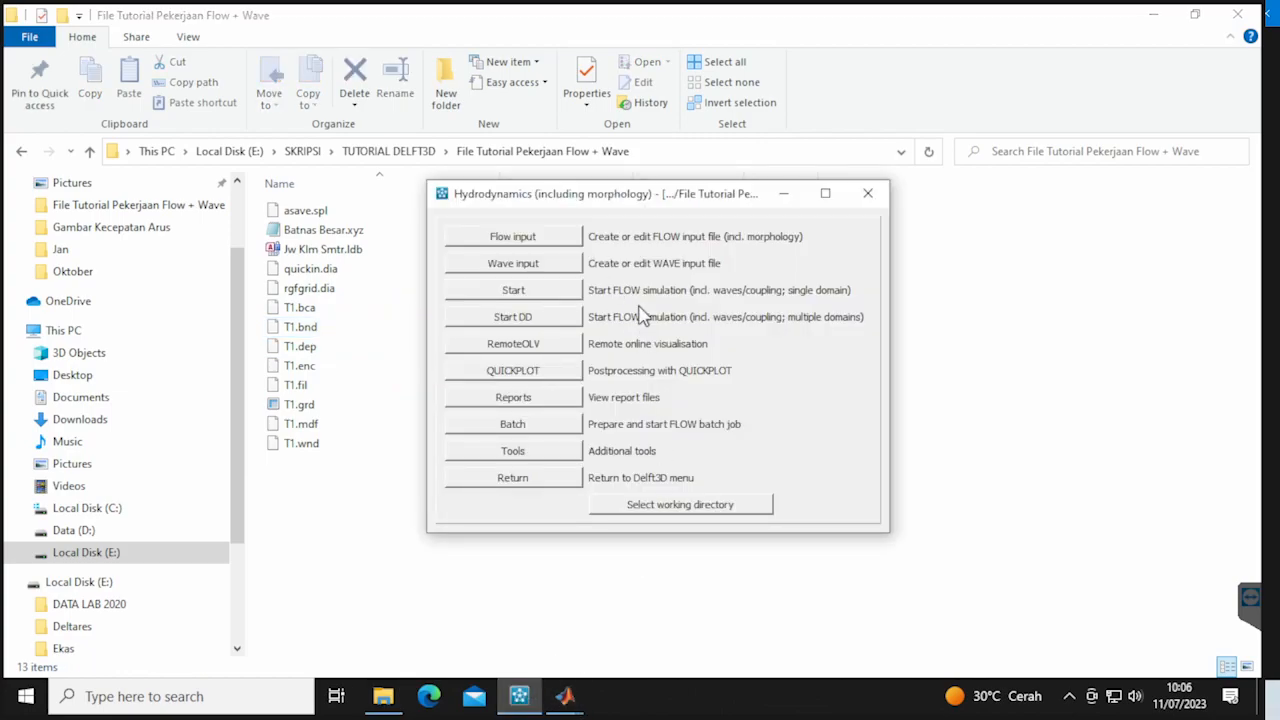
{"action": "left_click", "coordinate": [568, 243]}
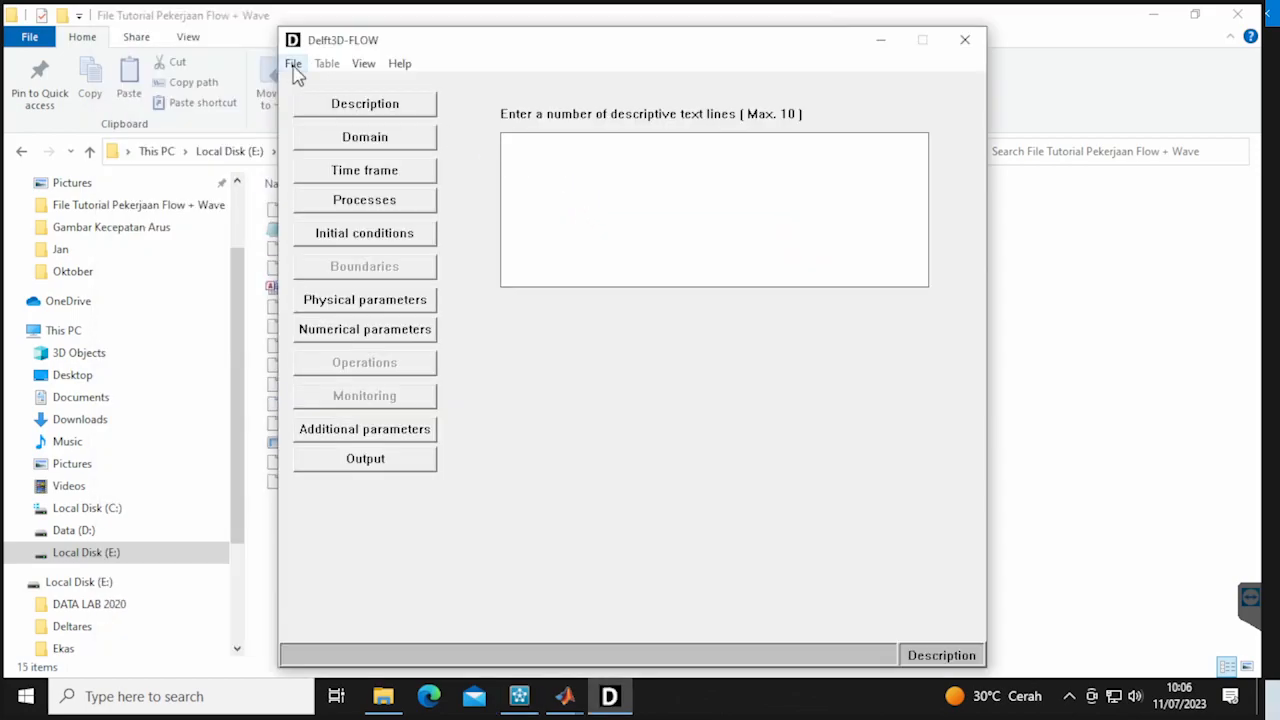
{"action": "left_click", "coordinate": [293, 64]}
{"action": "left_click", "coordinate": [322, 105]}
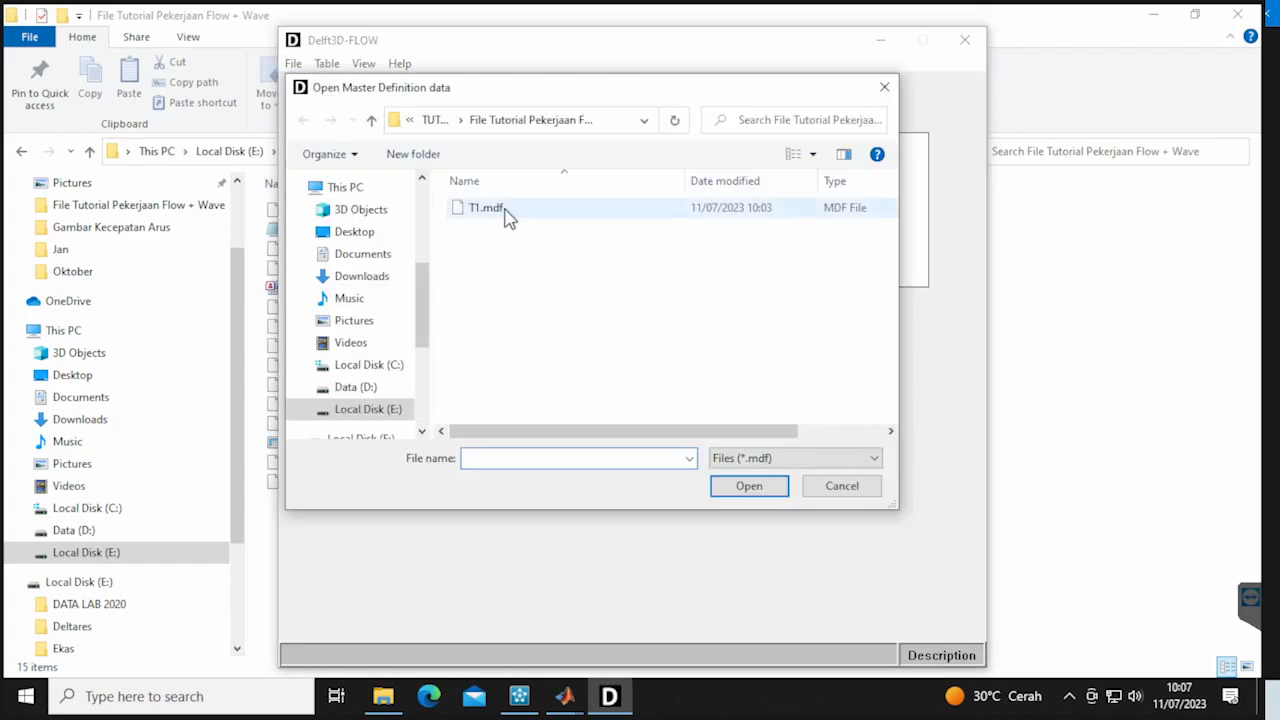
{"action": "double_click", "coordinate": [487, 208]}
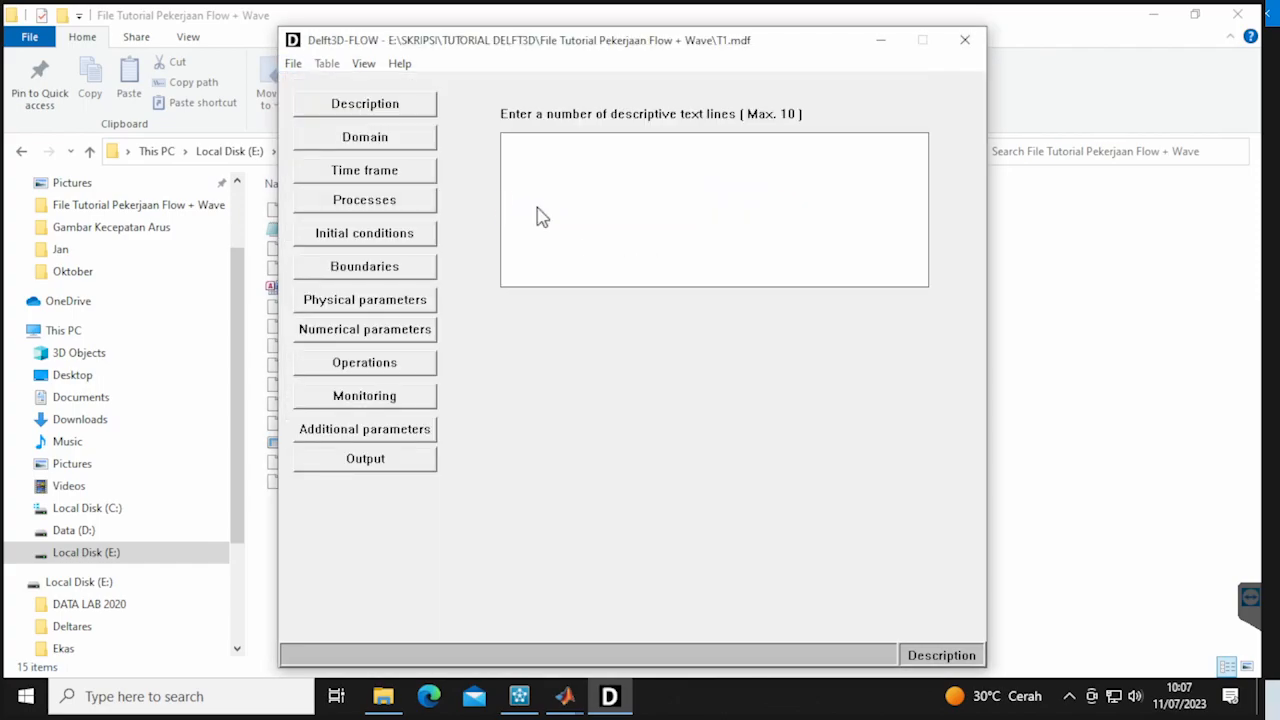
Load the boundary definitions from T1.bnd and the astronomical flow conditions from T1.bca into the model's boundaries
{"action": "left_click", "coordinate": [408, 268]}
{"action": "left_click", "coordinate": [850, 156]}
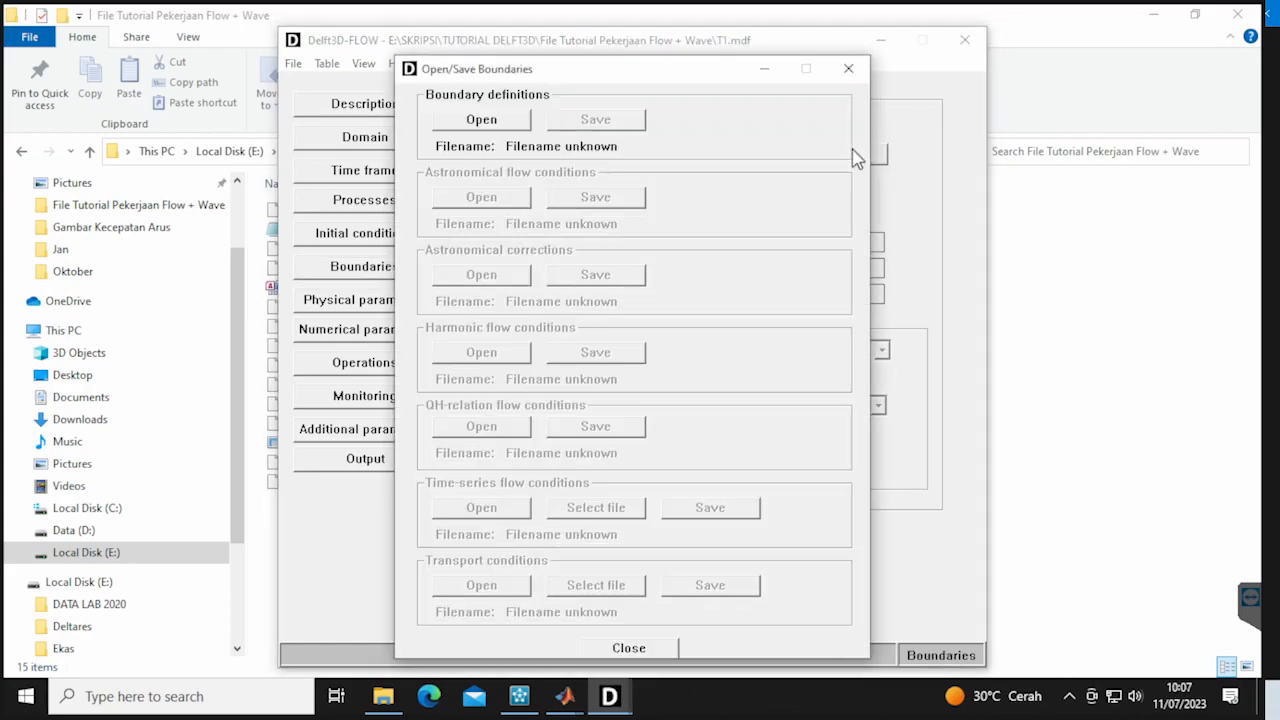
{"action": "left_click", "coordinate": [506, 121]}
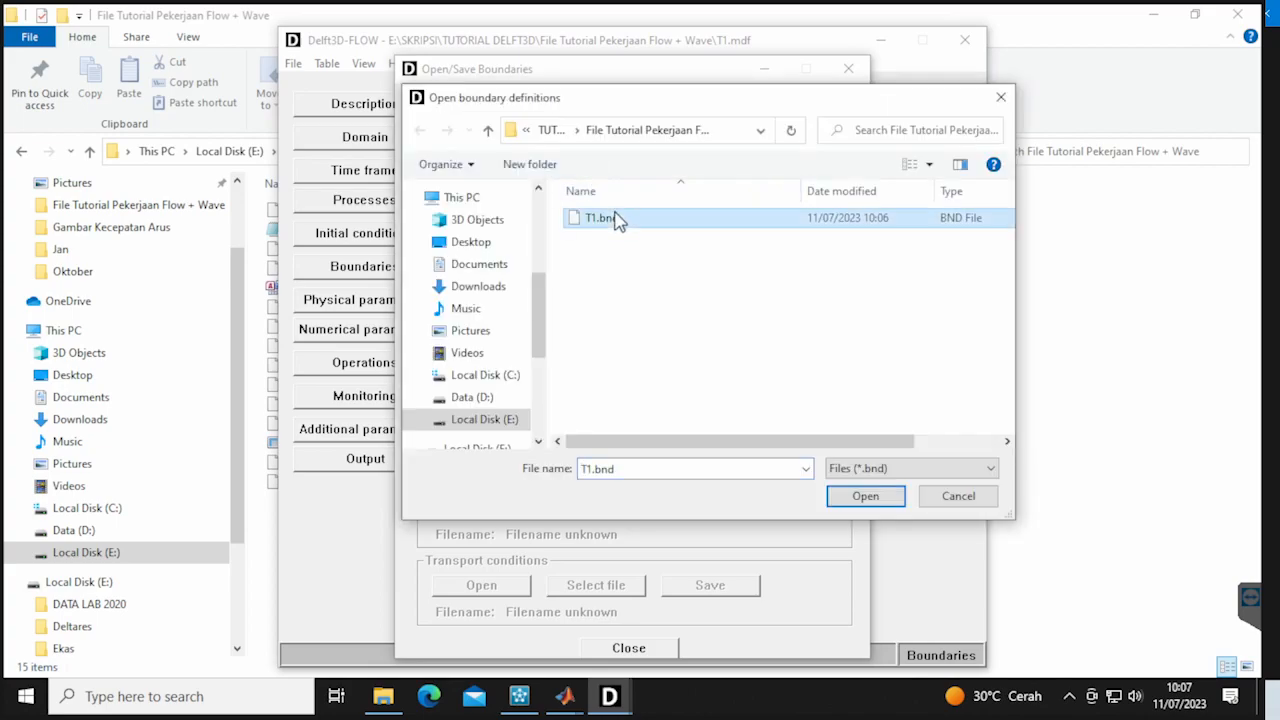
{"action": "double_click", "coordinate": [614, 219]}
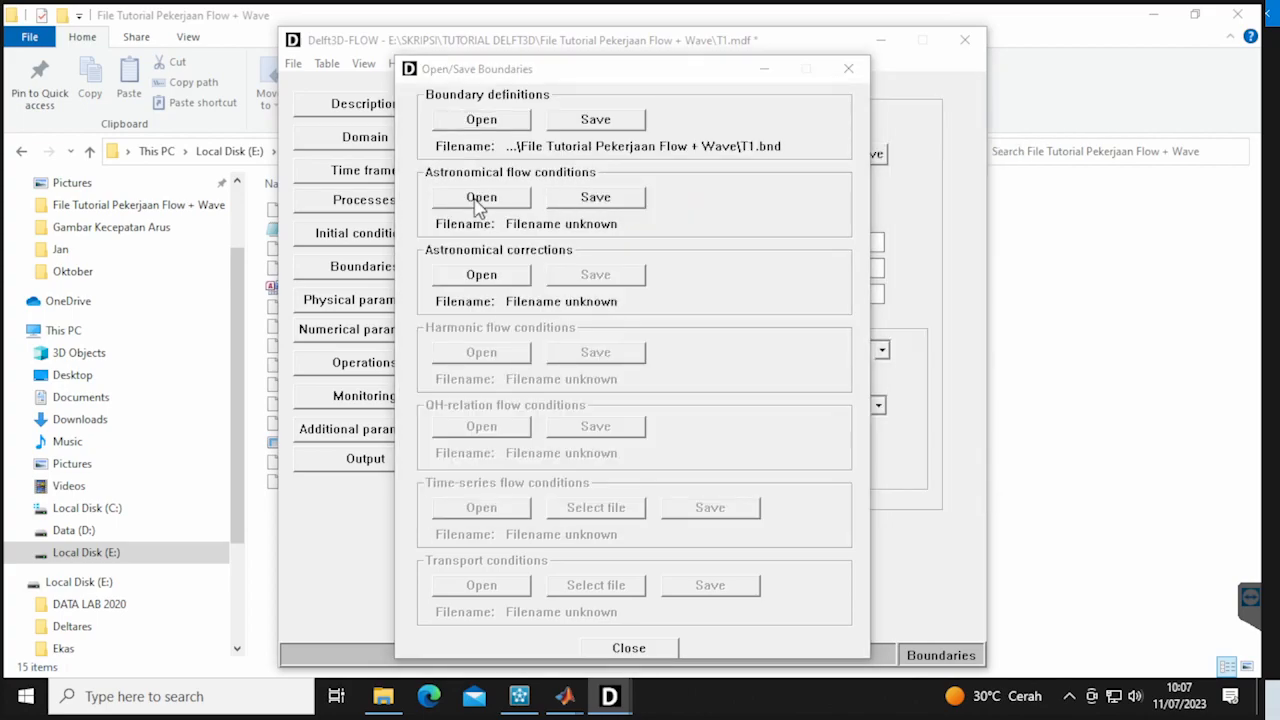
{"action": "left_click", "coordinate": [479, 197]}
{"action": "double_click", "coordinate": [651, 229]}
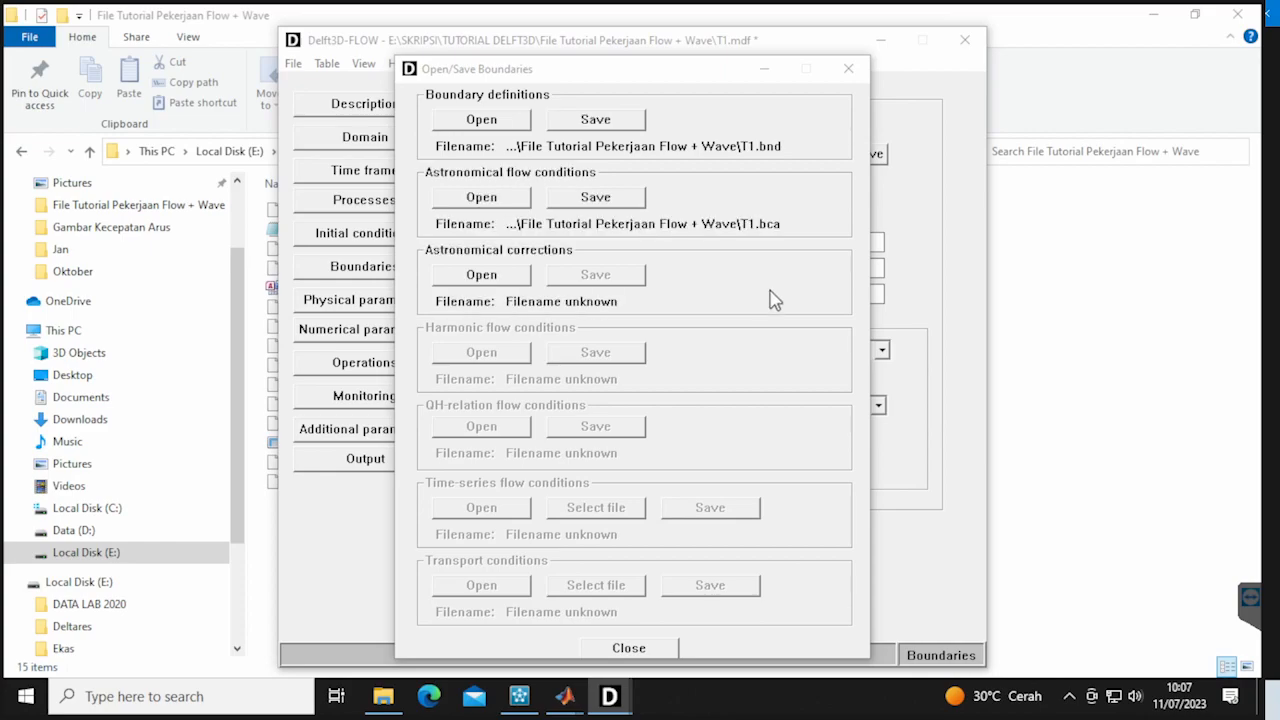
{"action": "left_click", "coordinate": [630, 648]}
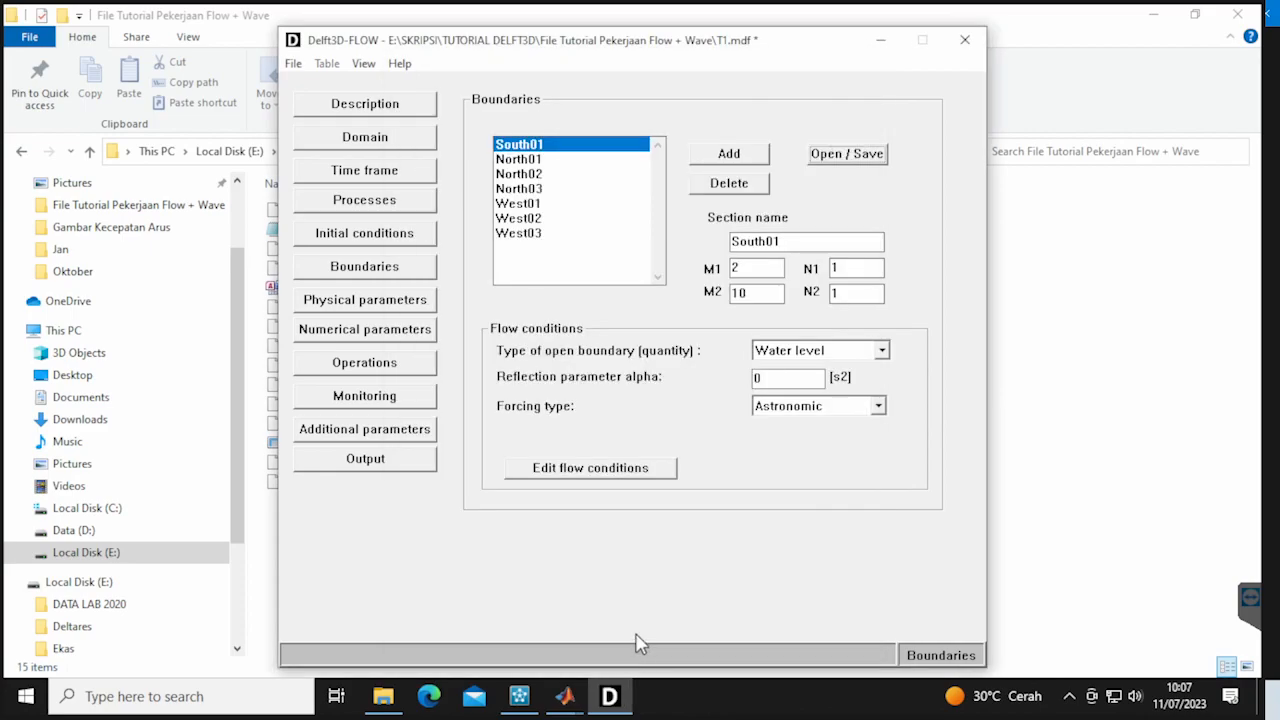
Add two observation points in the Visualisation Area at grid cells (14,8) and (12,12), and close the view
{"action": "left_click", "coordinate": [390, 398]}
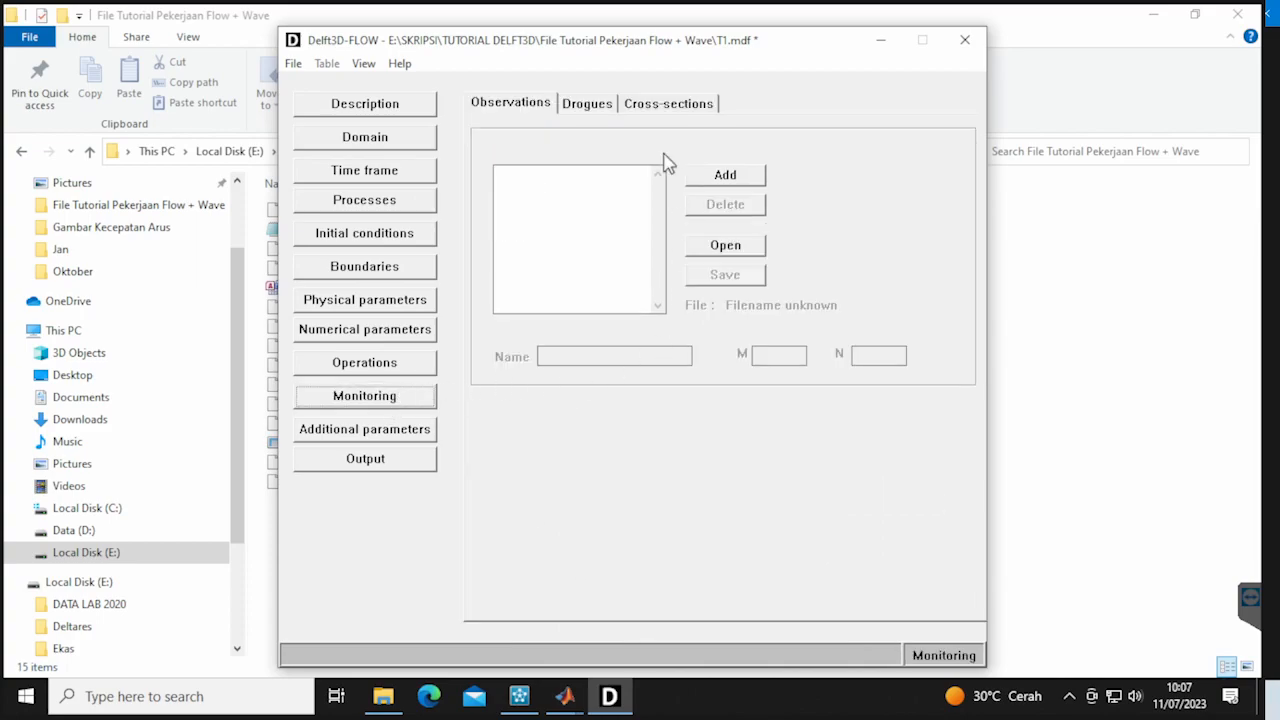
{"action": "left_click", "coordinate": [364, 66]}
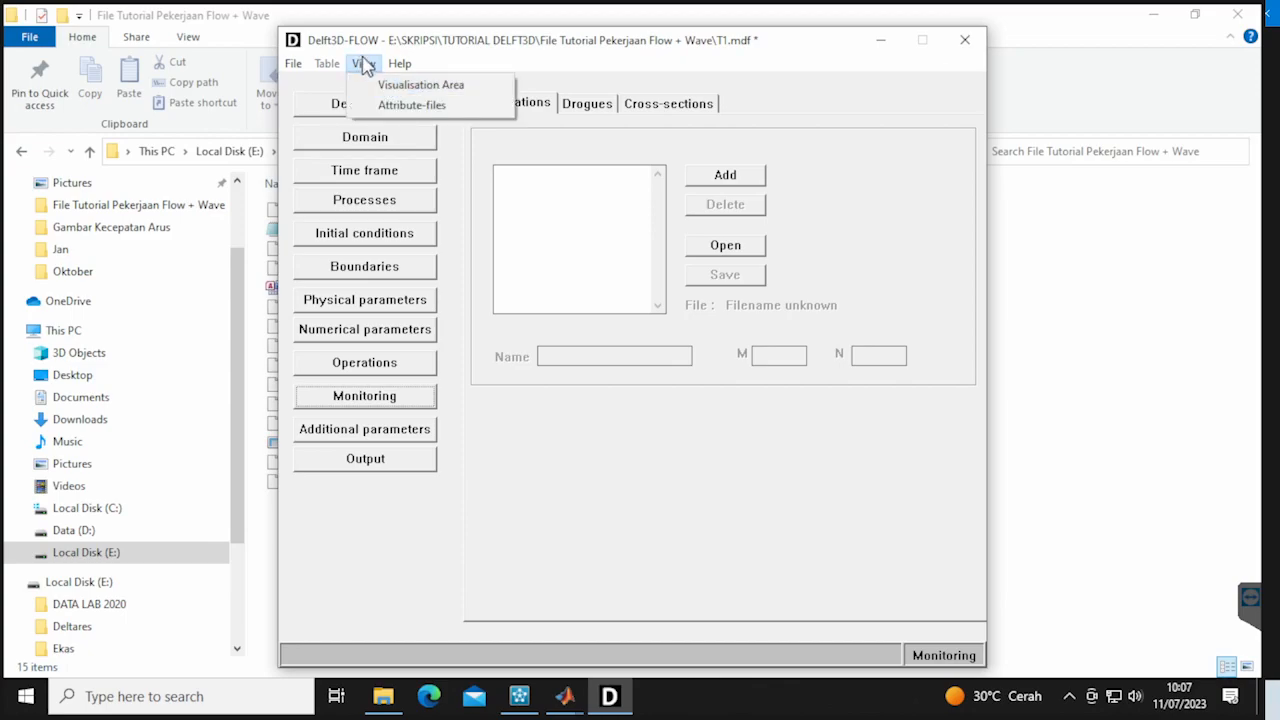
{"action": "left_click", "coordinate": [400, 85]}
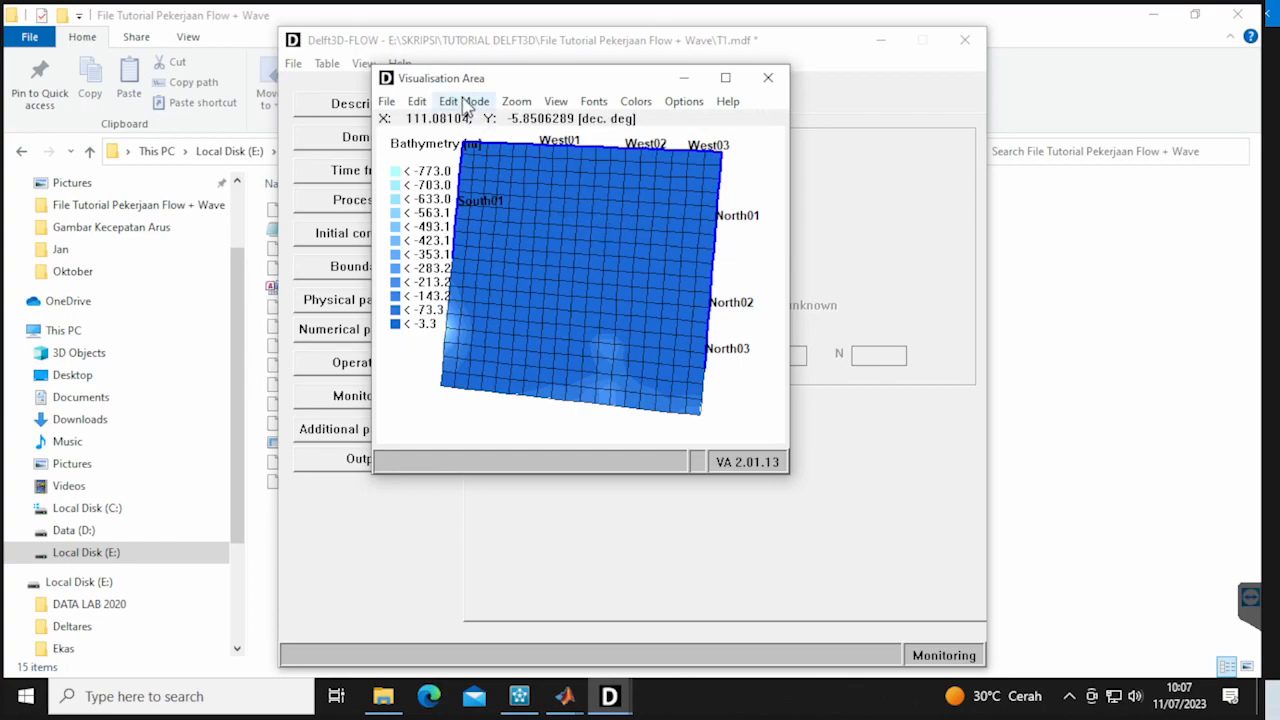
{"action": "left_click", "coordinate": [464, 102]}
{"action": "left_click", "coordinate": [472, 122]}
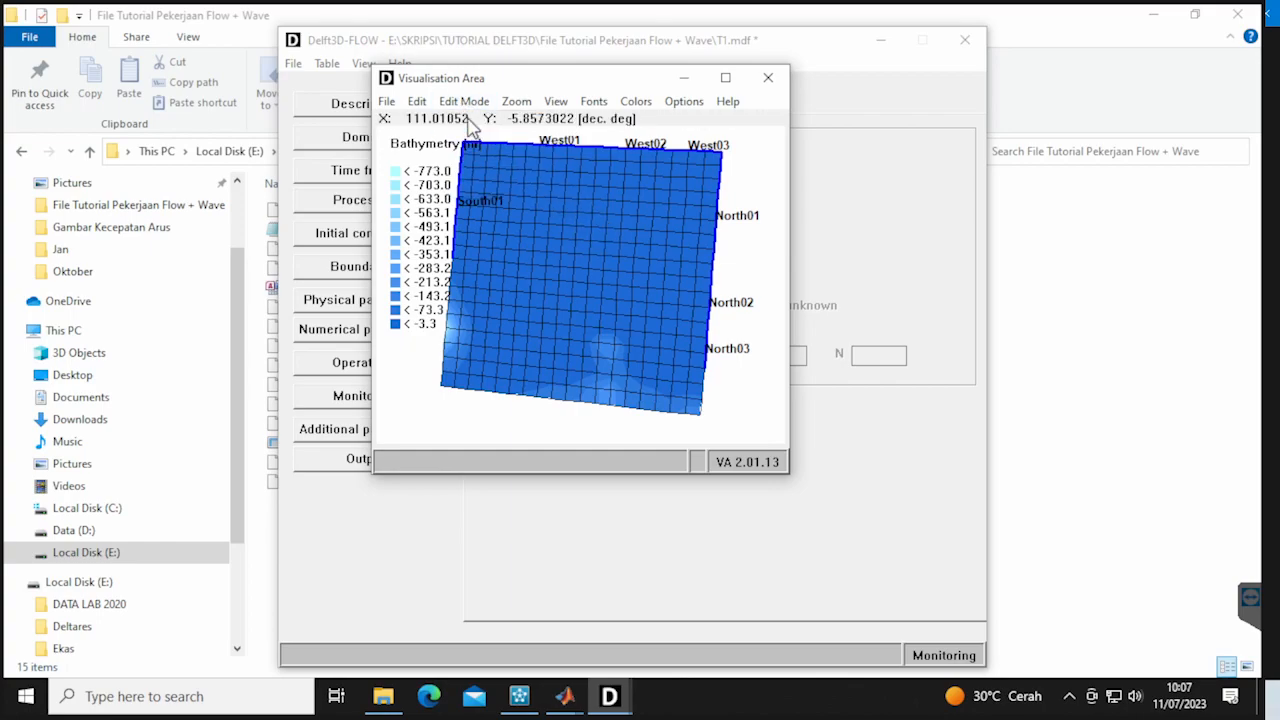
{"action": "left_click", "coordinate": [419, 104]}
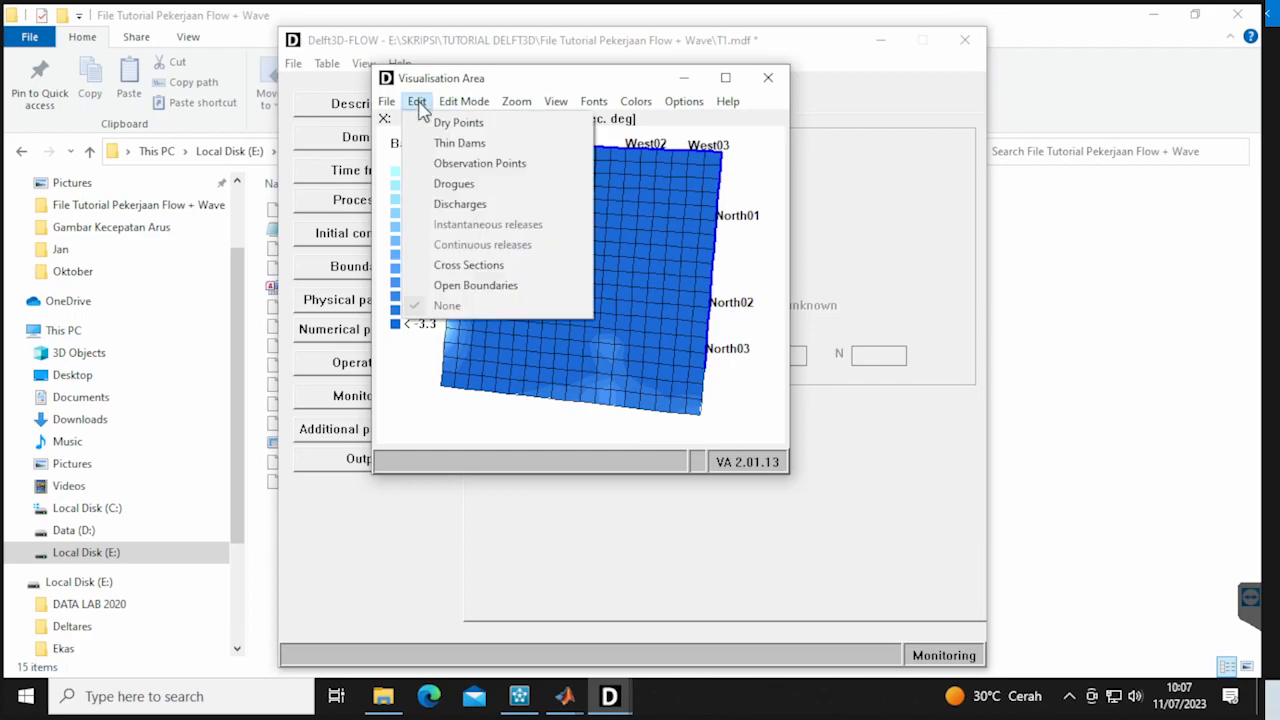
{"action": "left_click", "coordinate": [470, 163]}
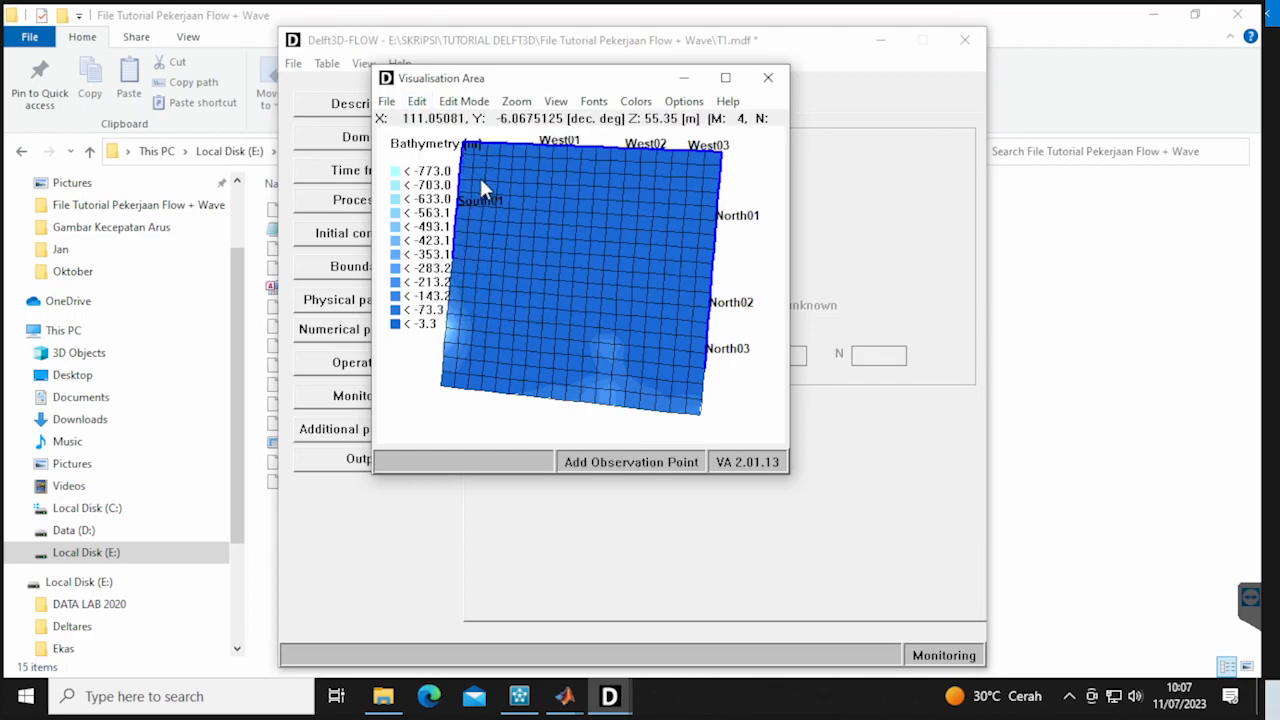
{"action": "left_click", "coordinate": [535, 314]}
{"action": "left_click", "coordinate": [595, 291]}
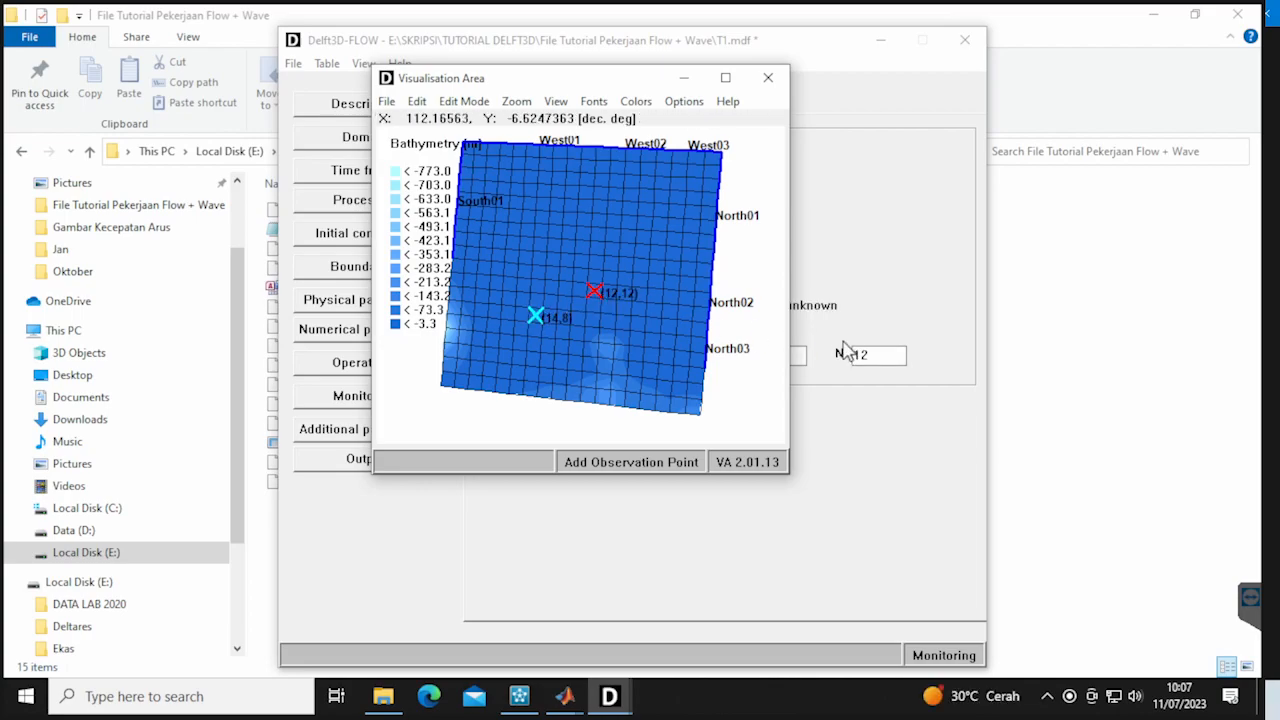
{"action": "left_click", "coordinate": [768, 78]}
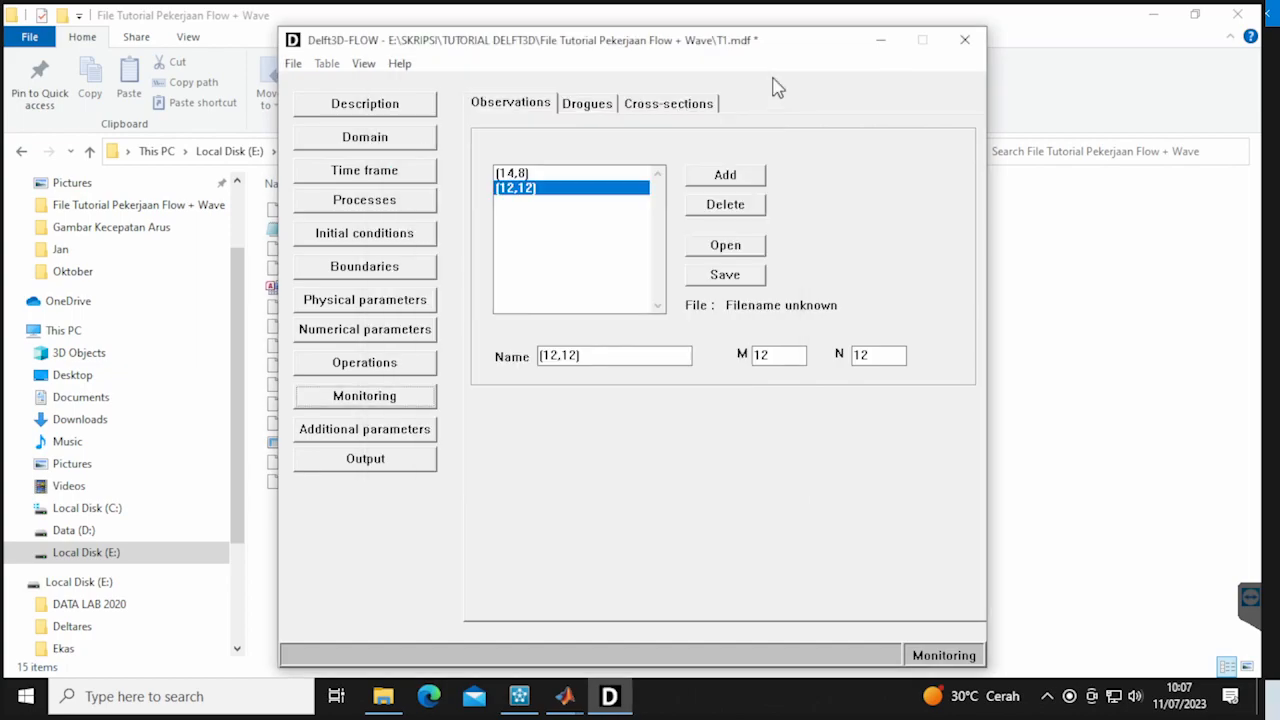
Save the observation points in the tutorial folder as T1.obs
{"action": "left_click", "coordinate": [726, 276]}
{"action": "type", "text": "T1"}
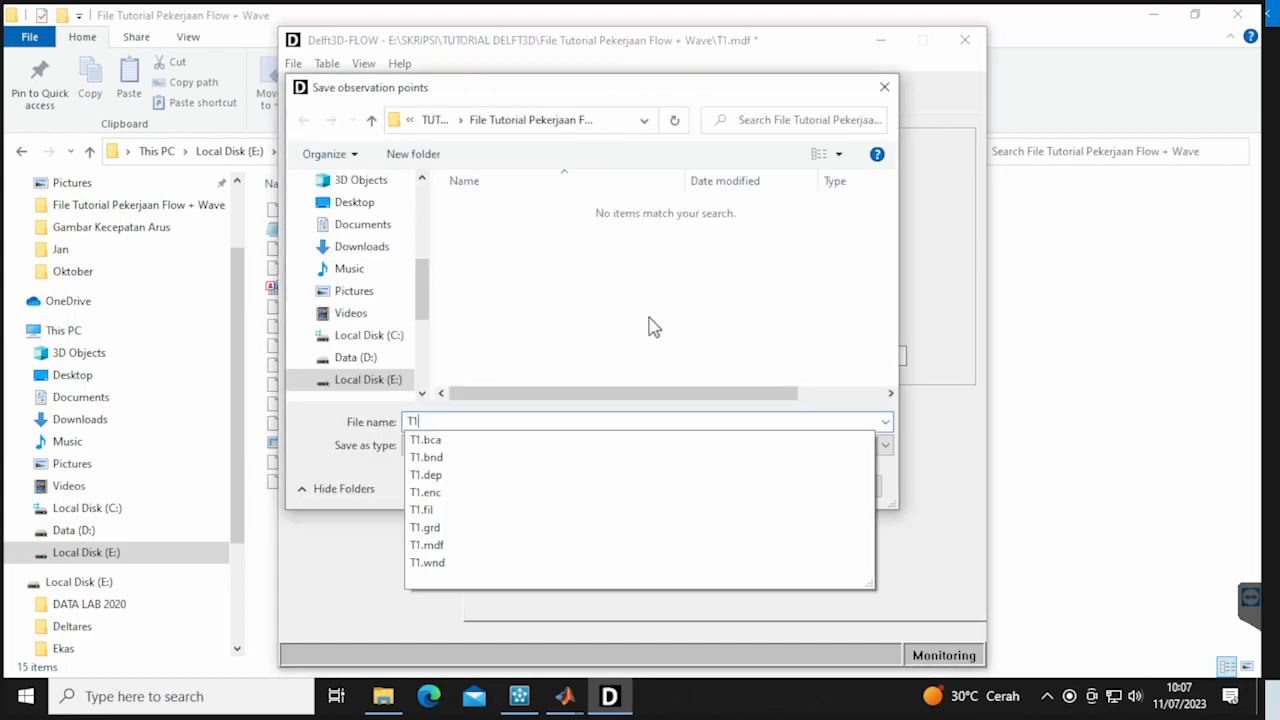
{"action": "left_click", "coordinate": [755, 490]}
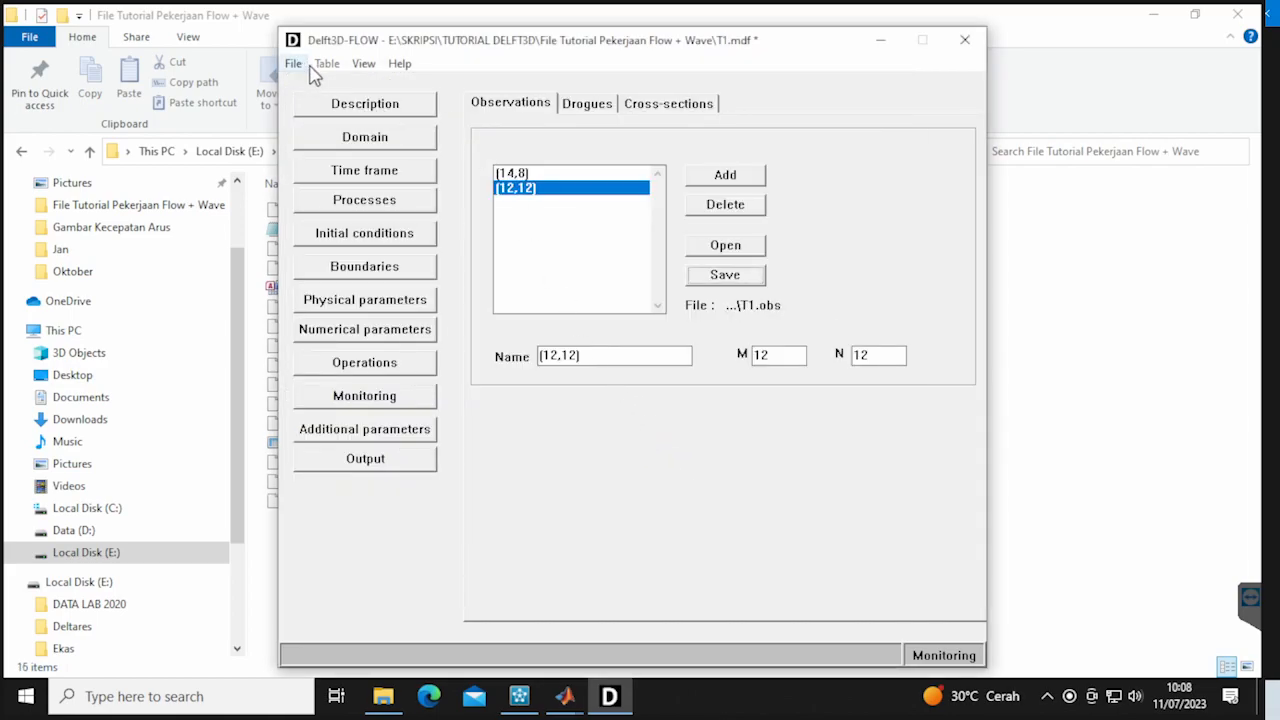
Review the T1 model's domain, time frame, processes, initial conditions, boundaries, physical parameters, monitoring, additional parameters and output settings
{"action": "left_click", "coordinate": [414, 142]}
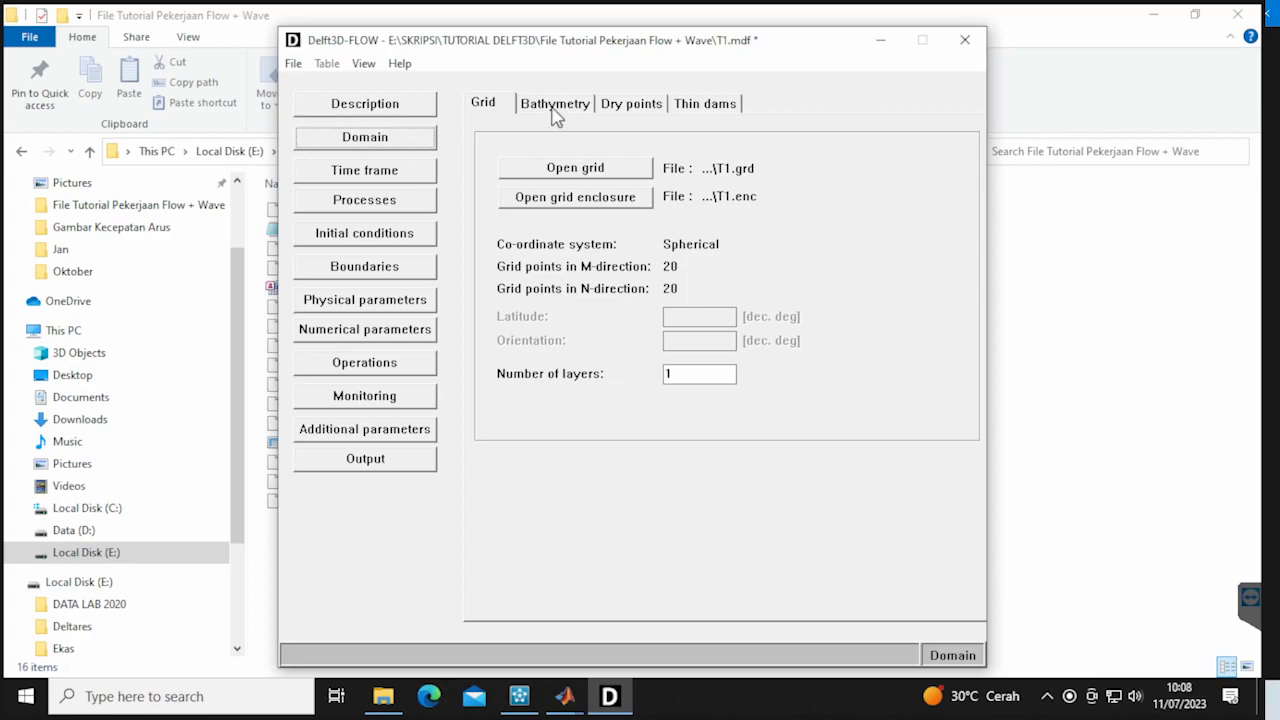
{"action": "left_click", "coordinate": [345, 172]}
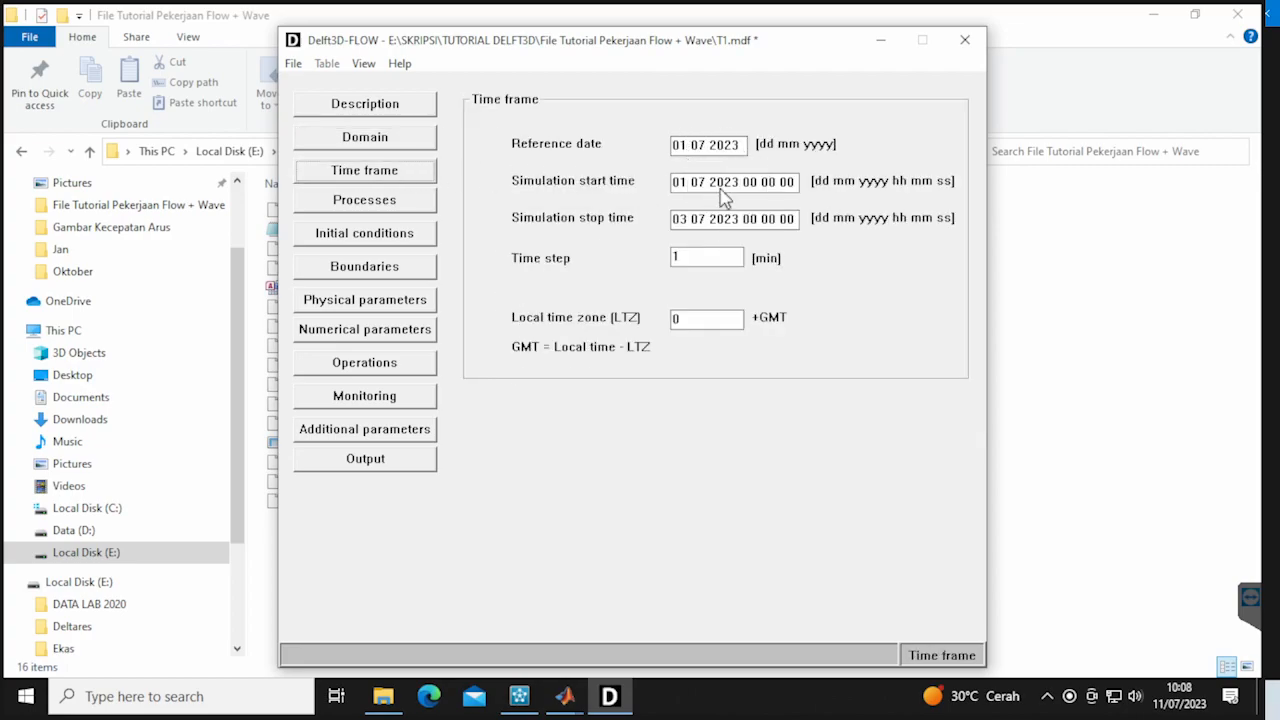
{"action": "left_click", "coordinate": [400, 204]}
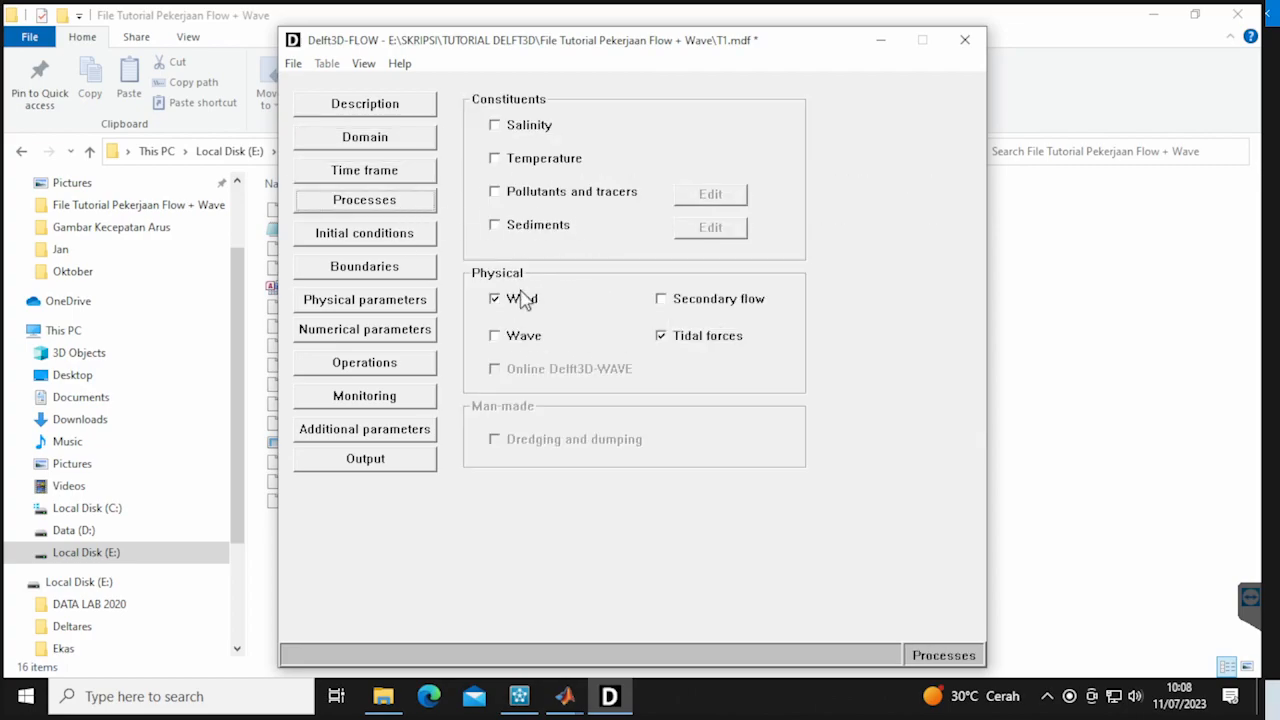
{"action": "left_click", "coordinate": [400, 234]}
{"action": "left_click", "coordinate": [410, 266]}
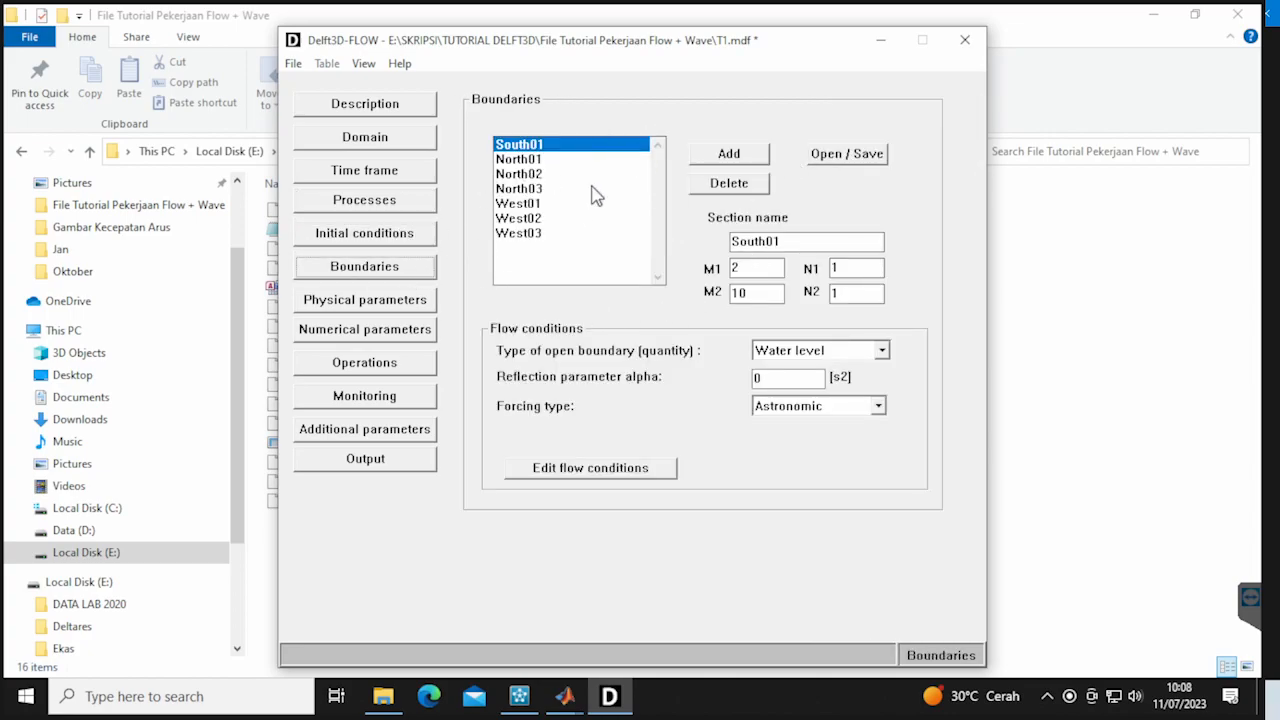
{"action": "left_click", "coordinate": [407, 302]}
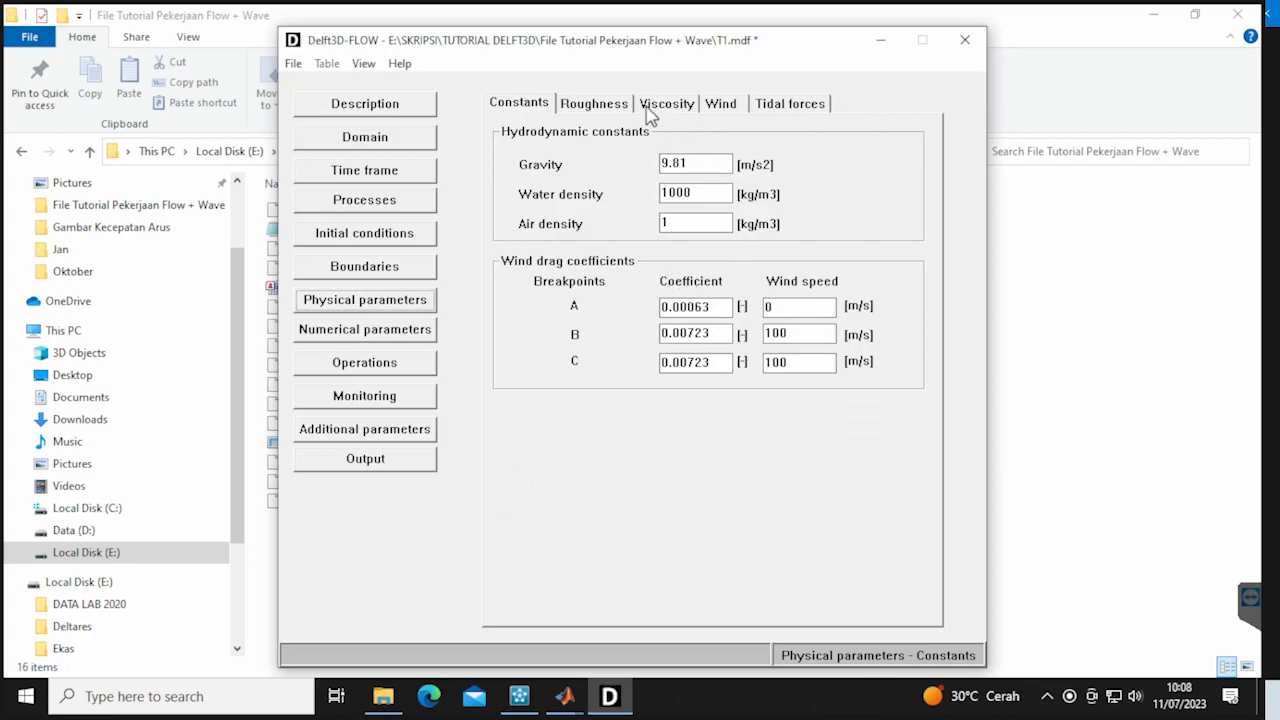
{"action": "left_click", "coordinate": [592, 104]}
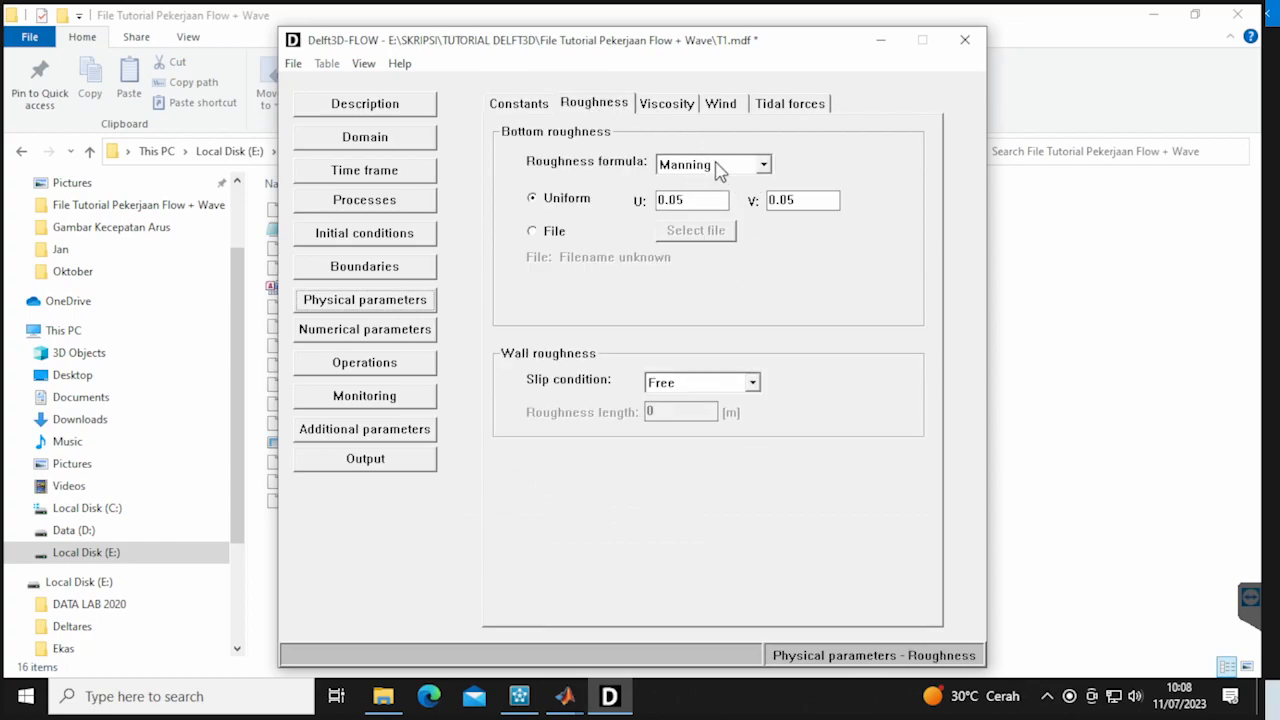
{"action": "left_click", "coordinate": [721, 112]}
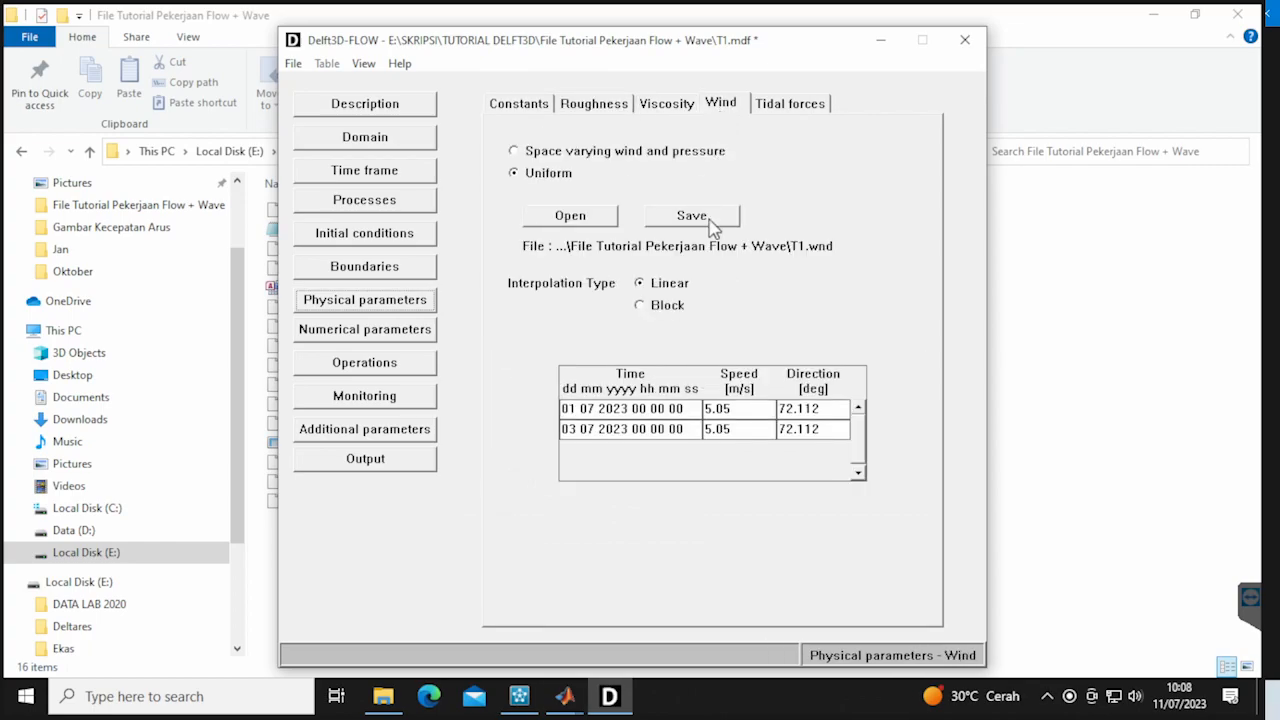
{"action": "left_click", "coordinate": [789, 106]}
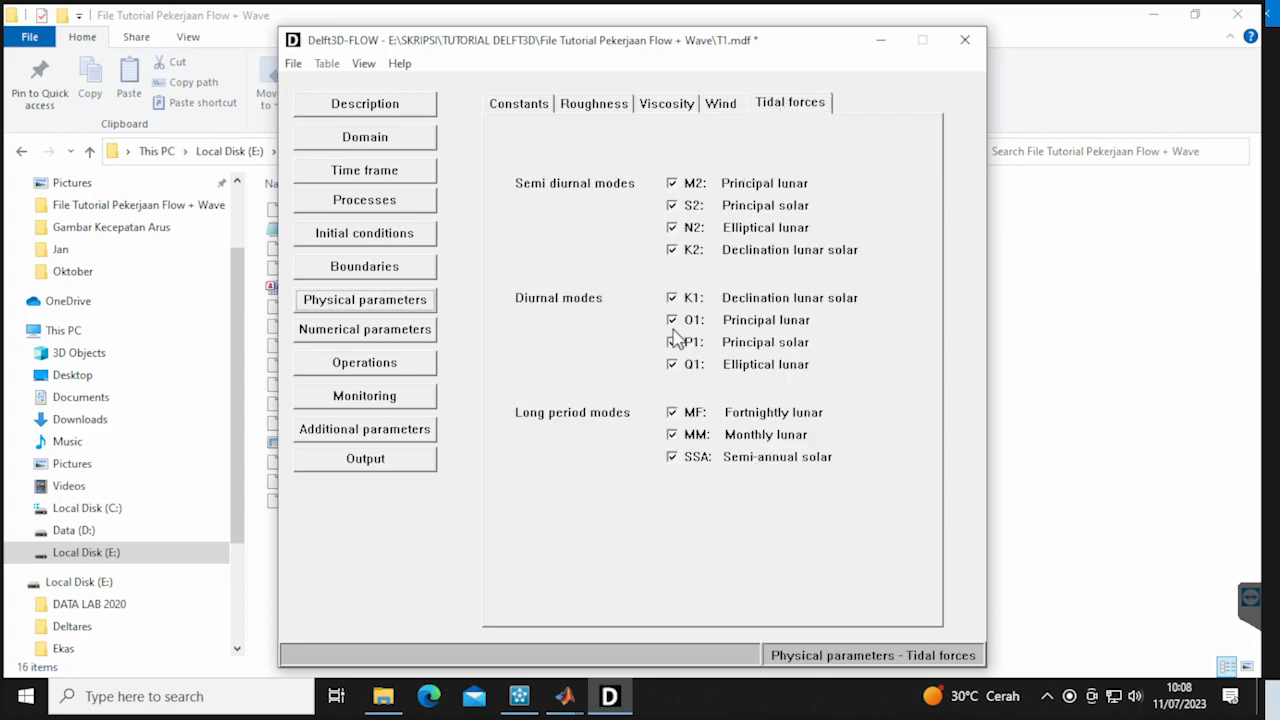
{"action": "left_click", "coordinate": [402, 396]}
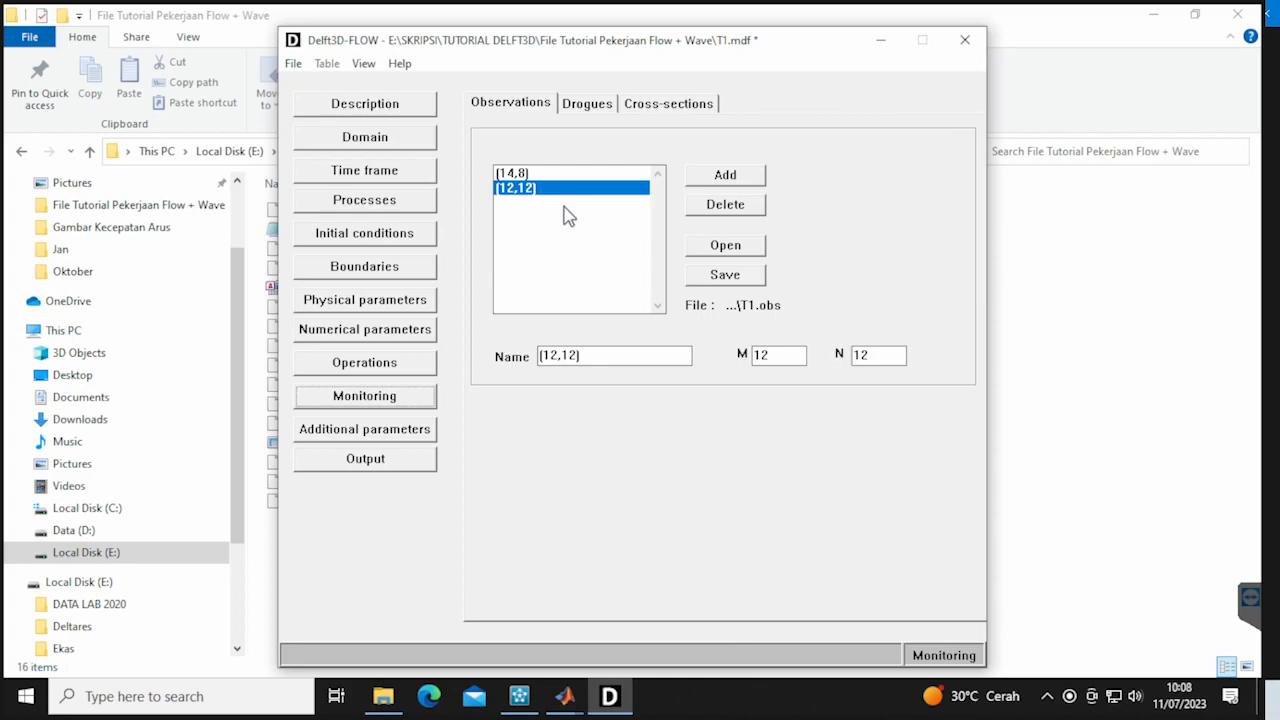
{"action": "left_click", "coordinate": [416, 432]}
{"action": "left_click", "coordinate": [409, 459]}
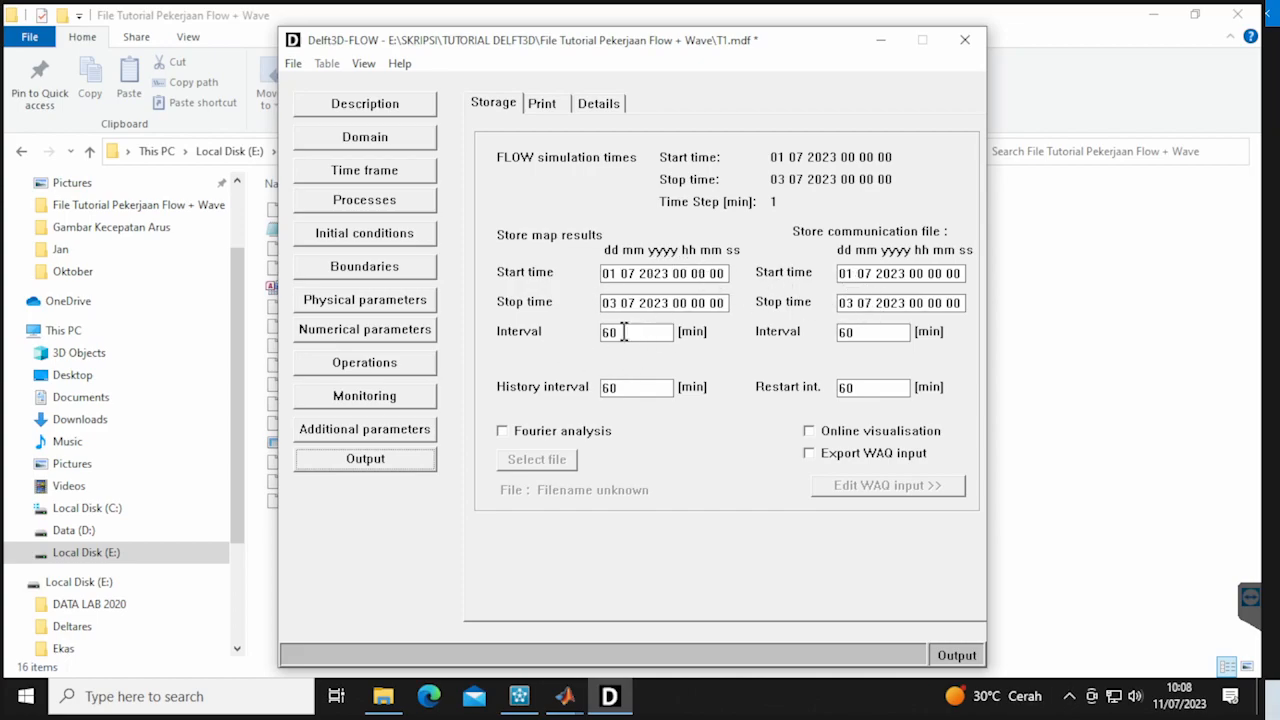
{"action": "left_click", "coordinate": [545, 107]}
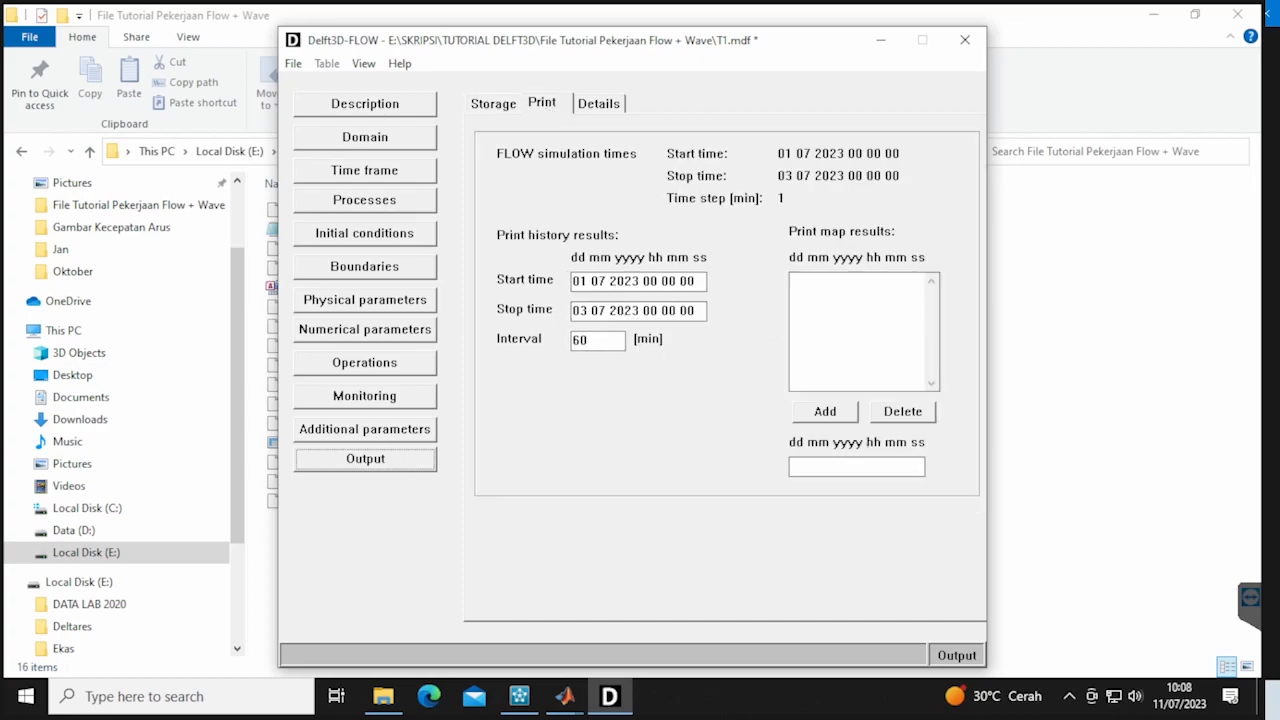
Save the FLOW input to its MDF file T1.mdf and close the FLOW input editor
{"action": "left_click", "coordinate": [293, 64]}
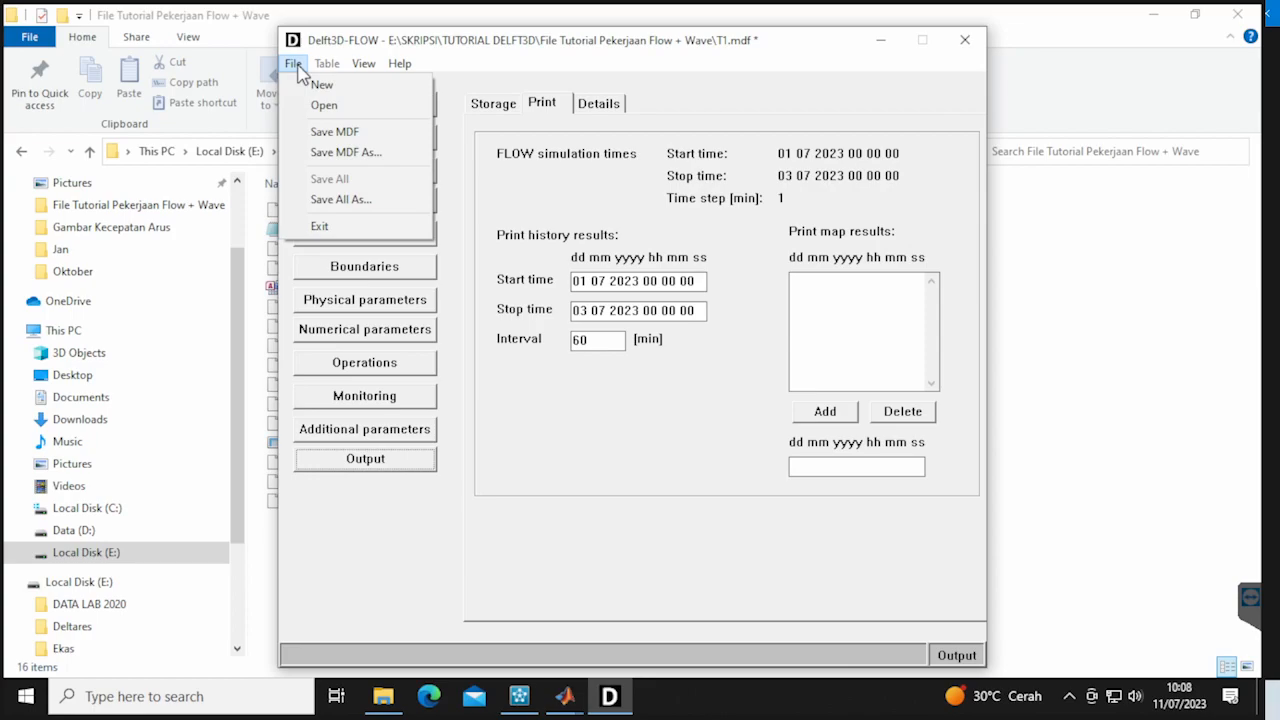
{"action": "left_click", "coordinate": [330, 132]}
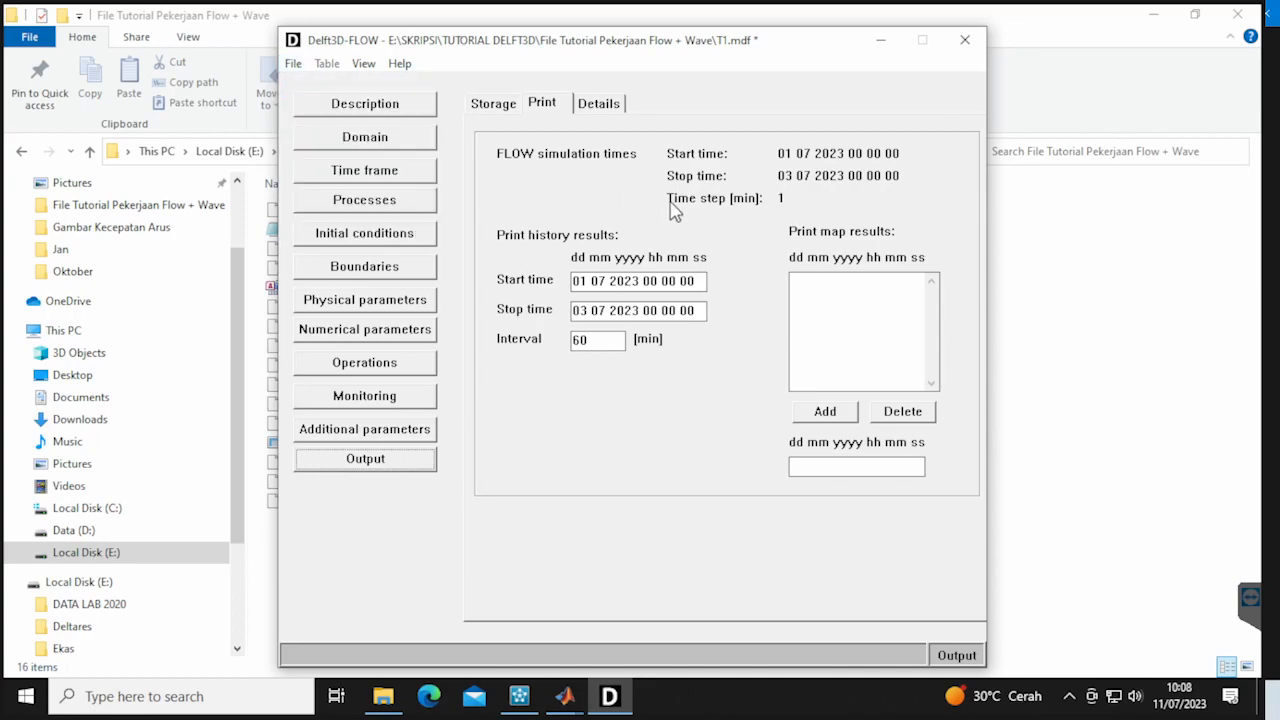
{"action": "left_click", "coordinate": [965, 40]}
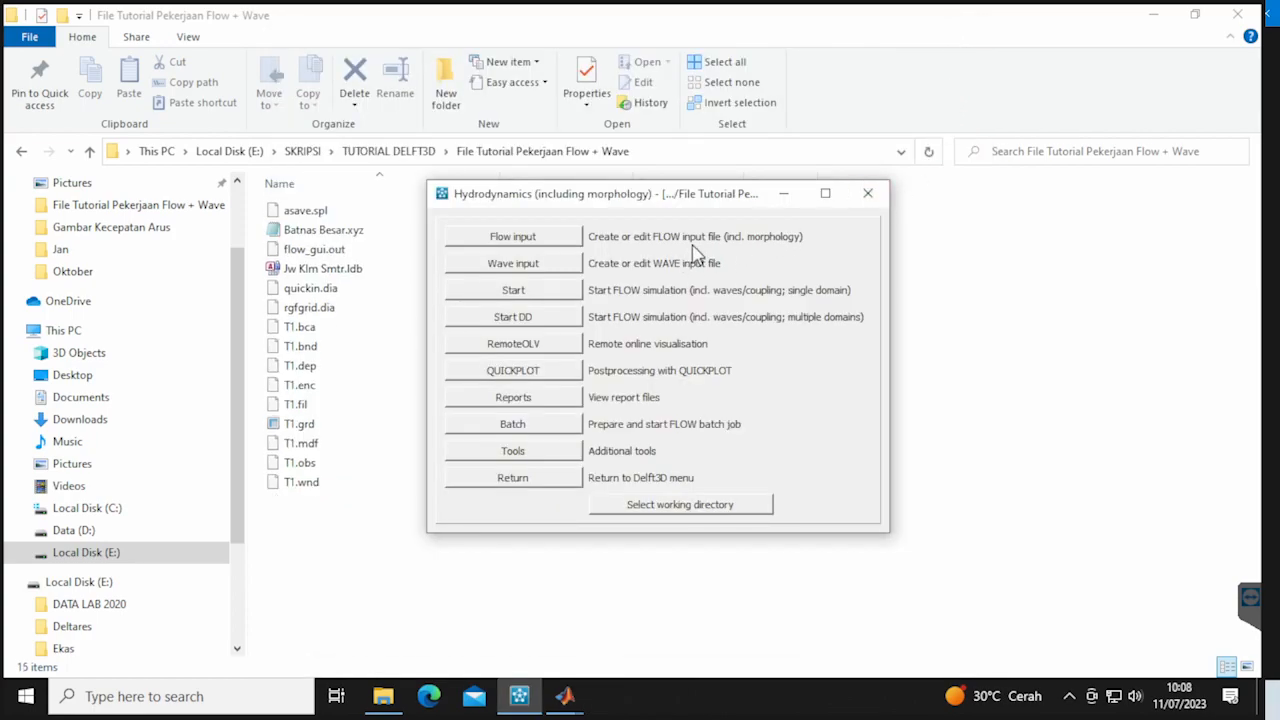
Run the single-domain FLOW simulation with T1.mdf as input file and close the computation window once it ends
{"action": "left_click", "coordinate": [556, 292]}
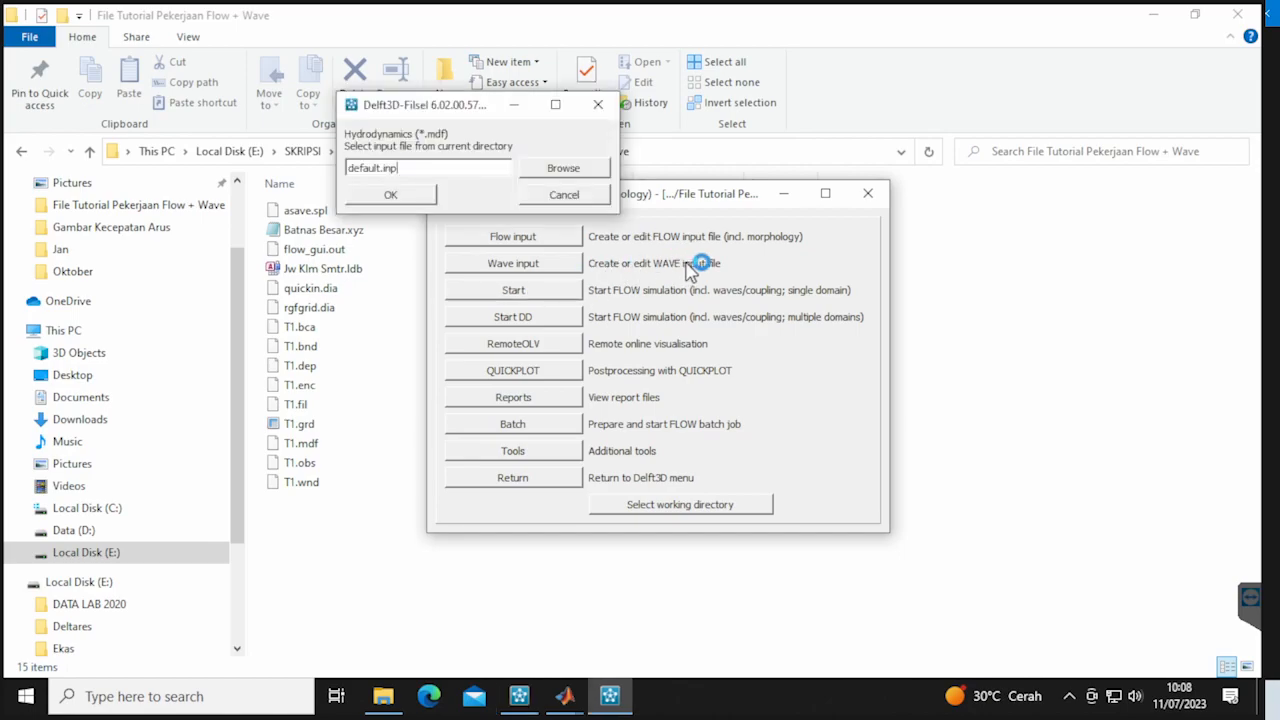
{"action": "left_click", "coordinate": [563, 168]}
{"action": "double_click", "coordinate": [566, 256]}
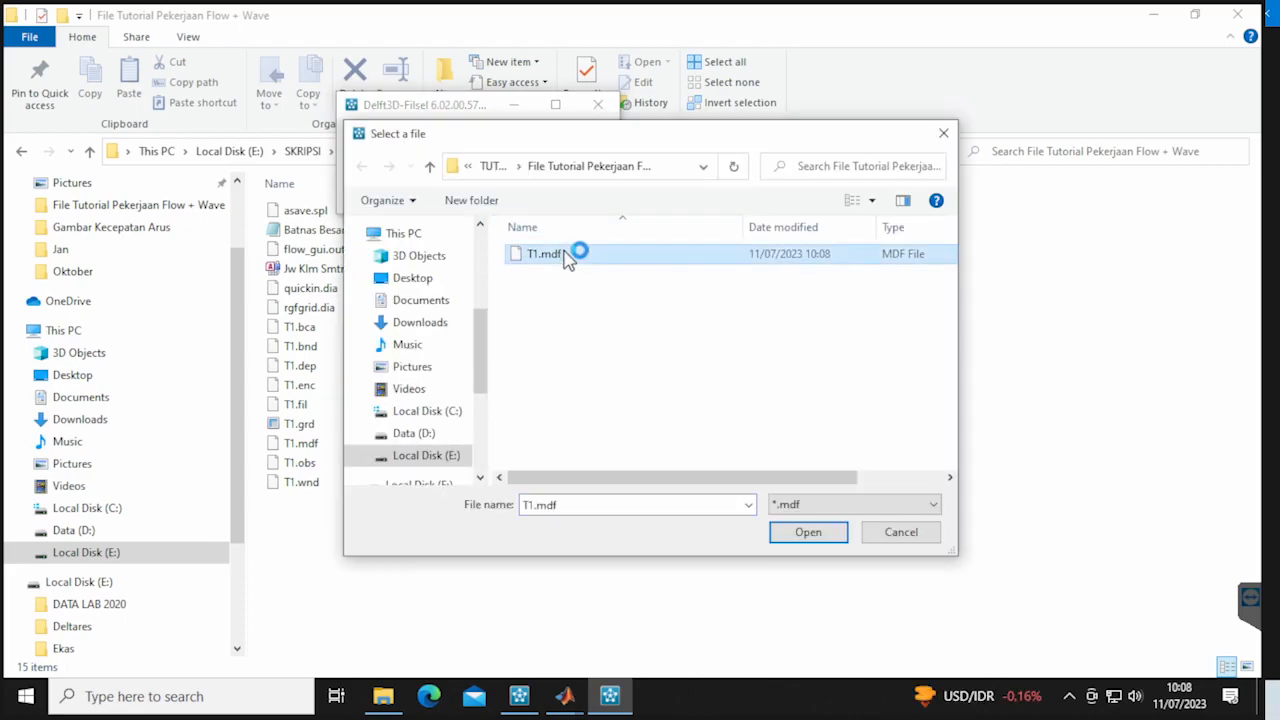
{"action": "left_click", "coordinate": [393, 196]}
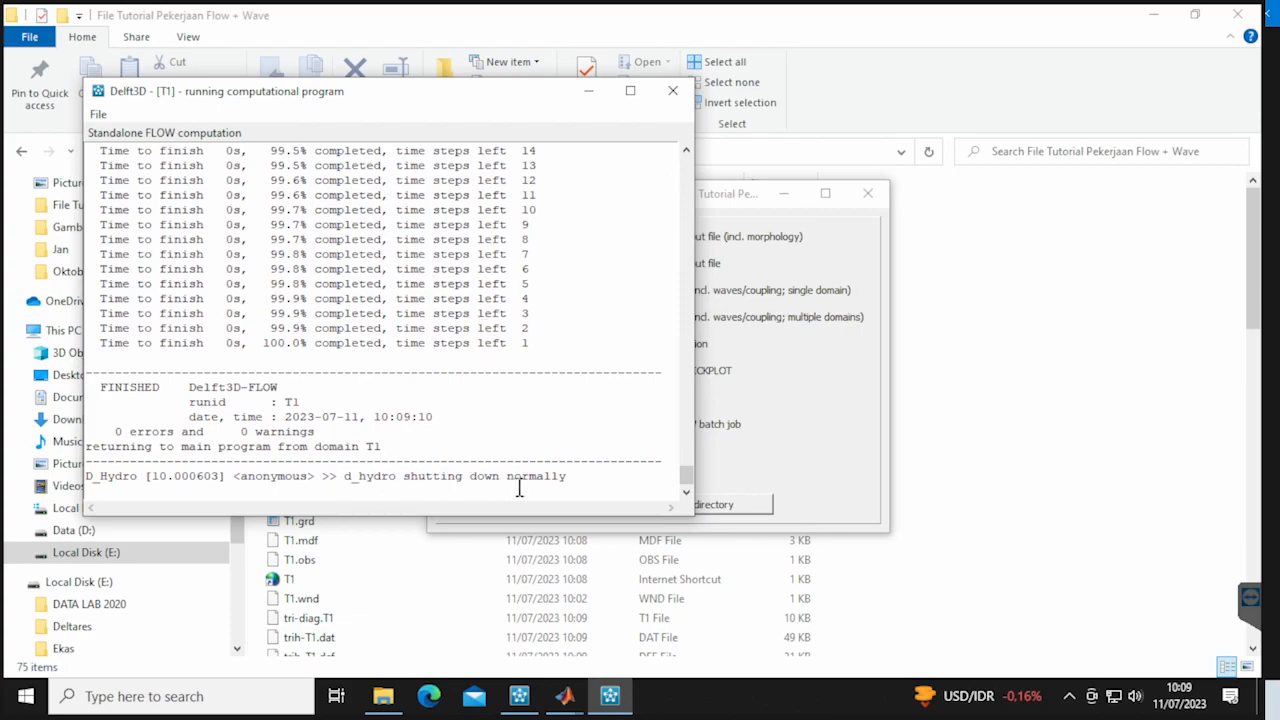
{"action": "left_click", "coordinate": [671, 90]}
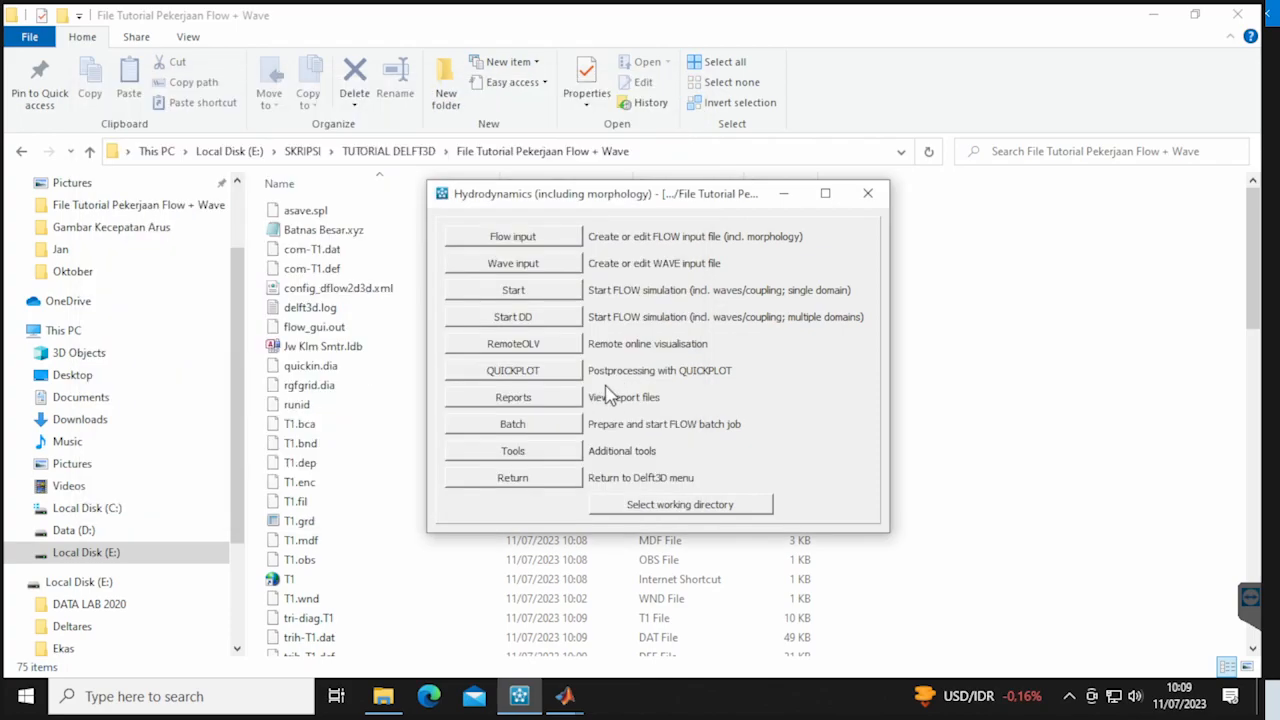
Start QUICKPLOT for postprocessing and open the history results file trih-T1.dat from the tutorial folder
{"action": "left_click", "coordinate": [533, 373]}
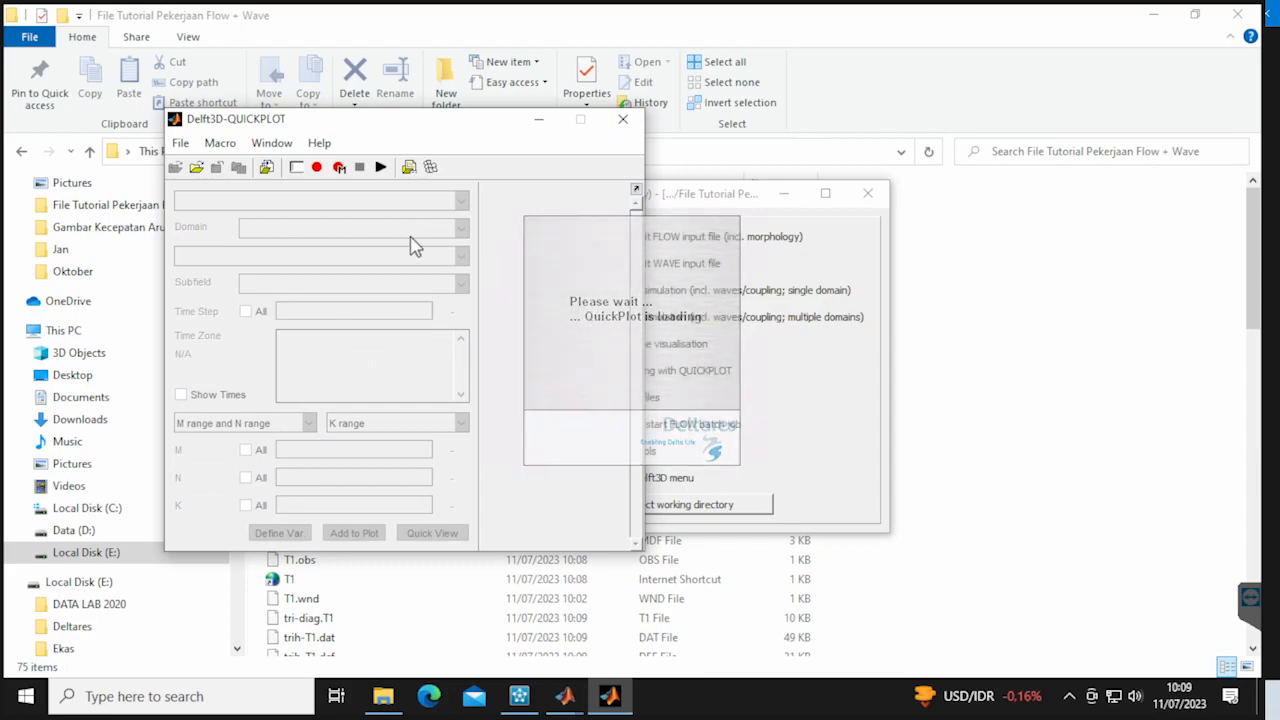
{"action": "left_click", "coordinate": [181, 145]}
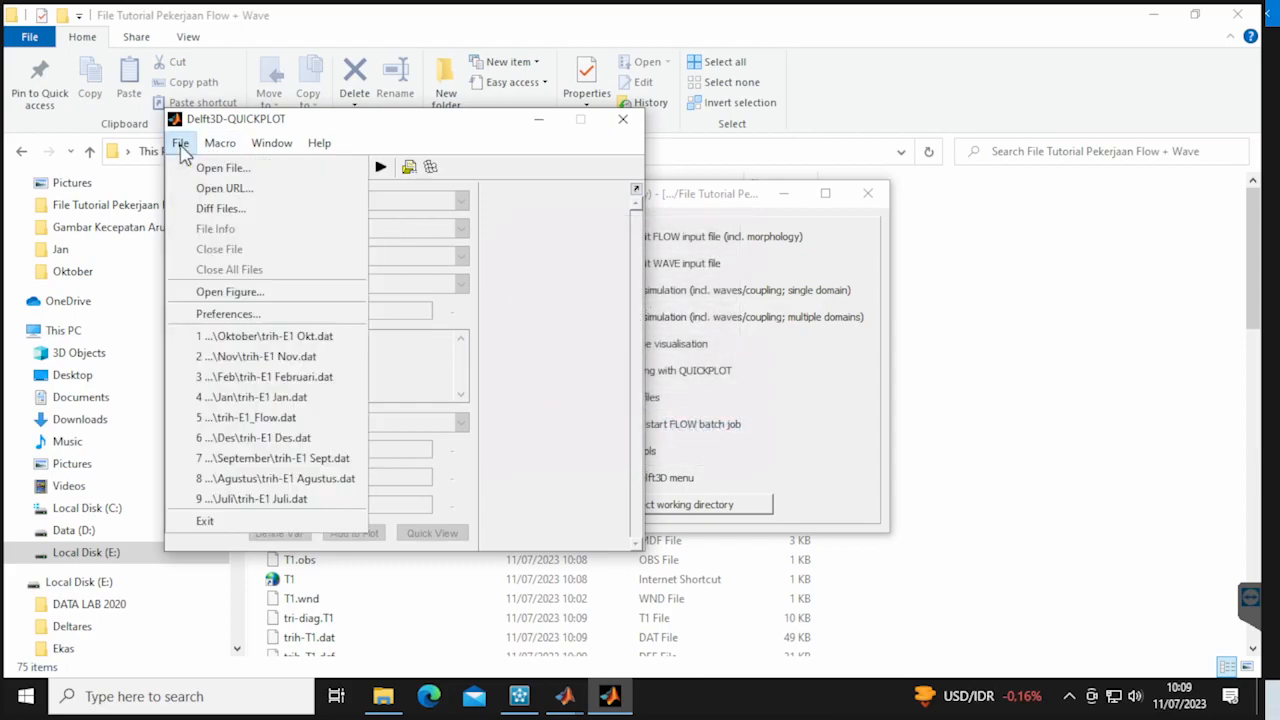
{"action": "left_click", "coordinate": [229, 164]}
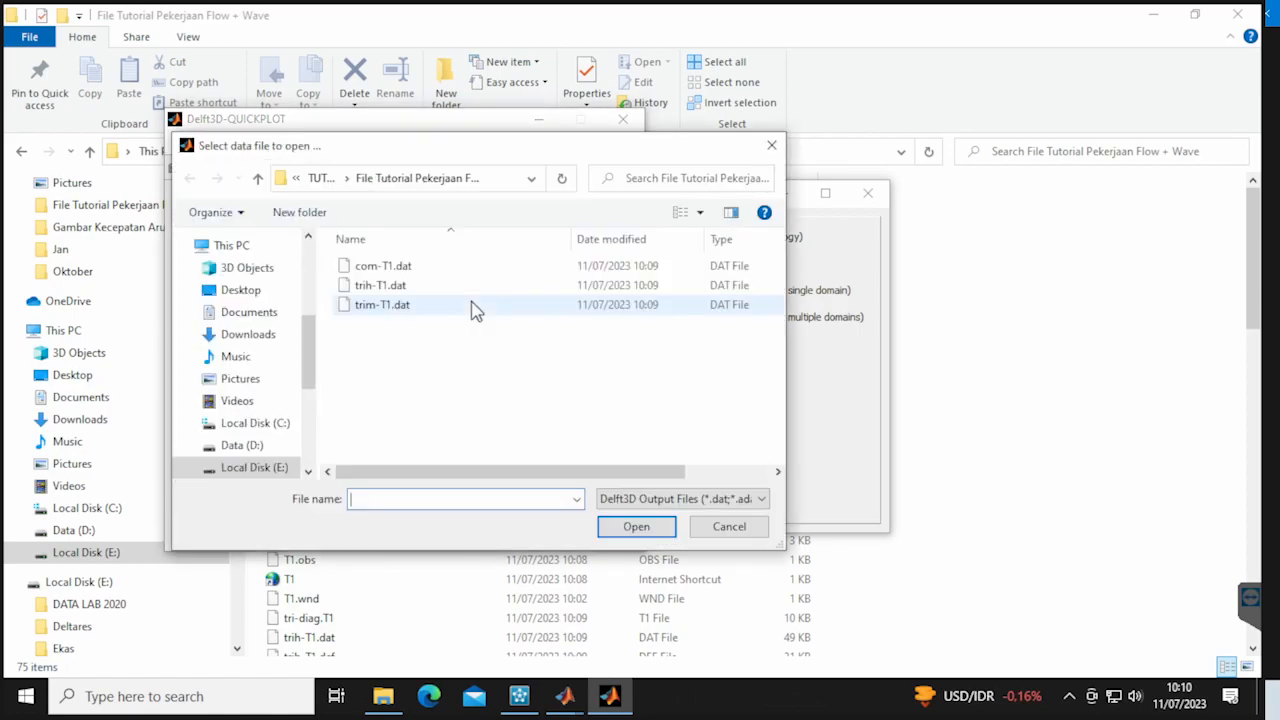
{"action": "double_click", "coordinate": [413, 290]}
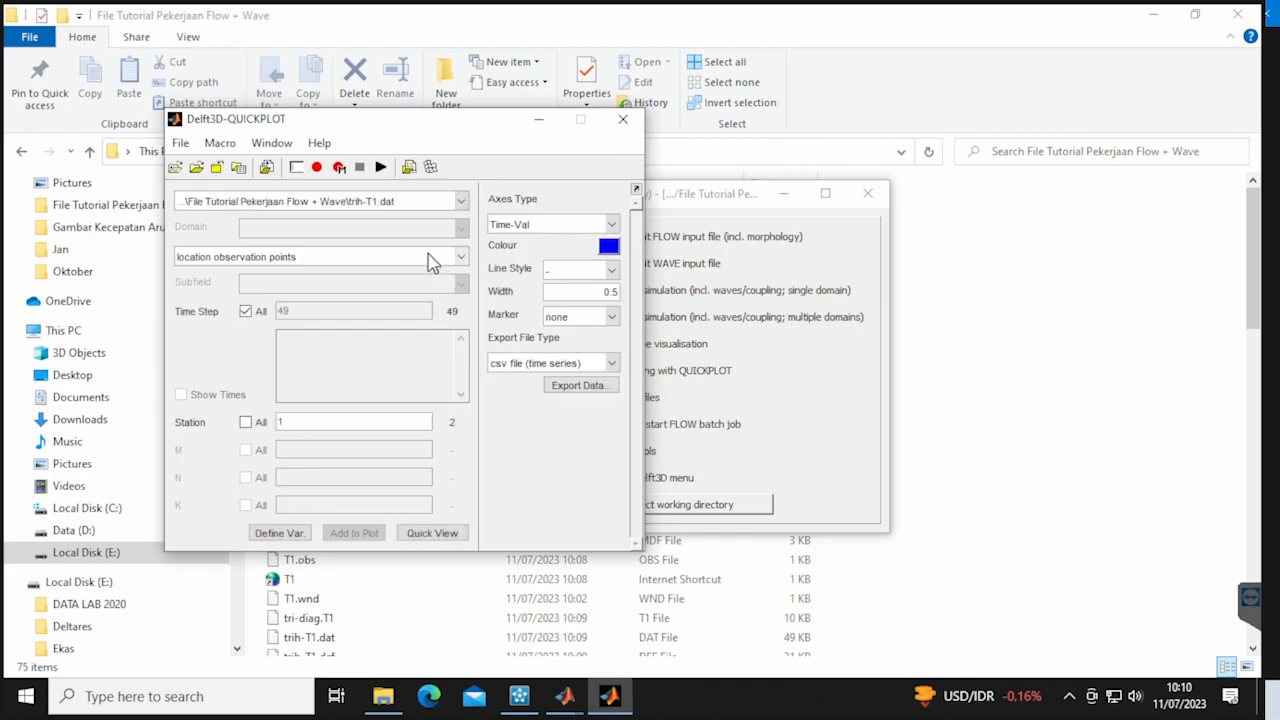
Plot the water level over time at observation station (14,8), examine the curve and close the figure
{"action": "left_click", "coordinate": [430, 258]}
{"action": "left_click", "coordinate": [291, 305]}
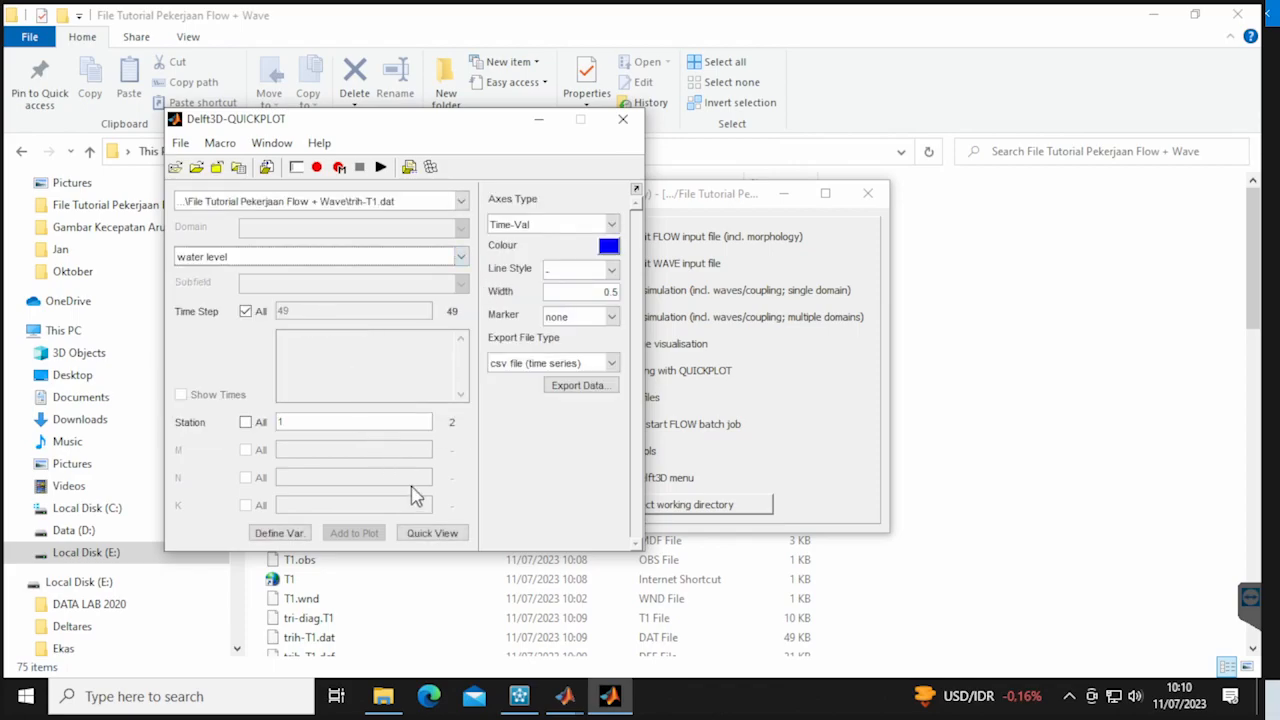
{"action": "left_click", "coordinate": [449, 536]}
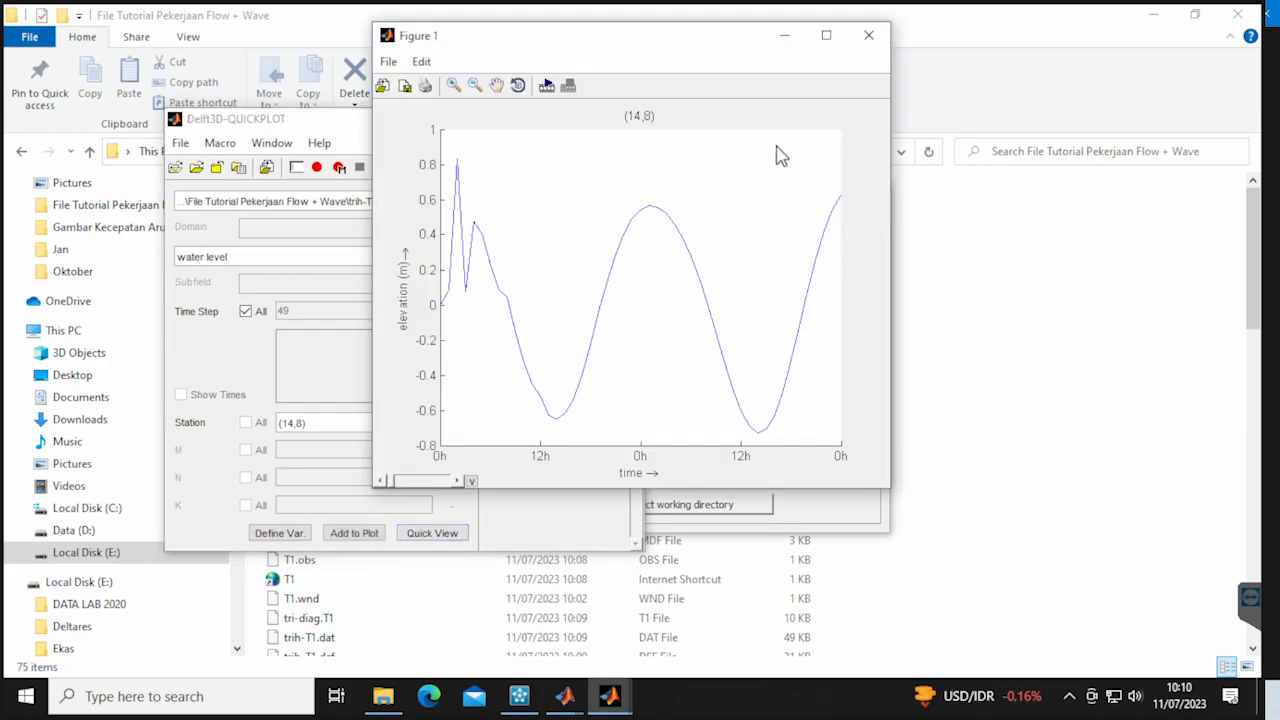
{"action": "left_click", "coordinate": [870, 38]}
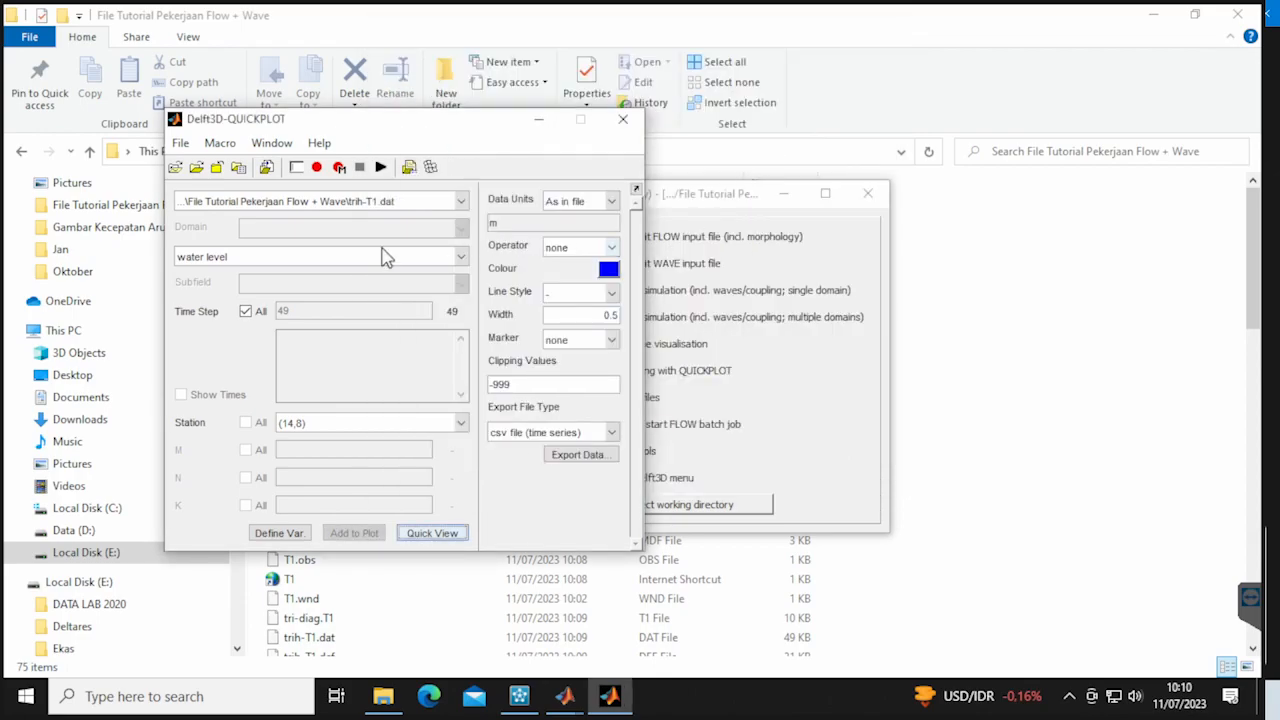
Plot the magnitude of the depth averaged velocity at station (14,8), examine it, and close the figure and QUICKPLOT
{"action": "left_click", "coordinate": [385, 256]}
{"action": "left_click", "coordinate": [311, 340]}
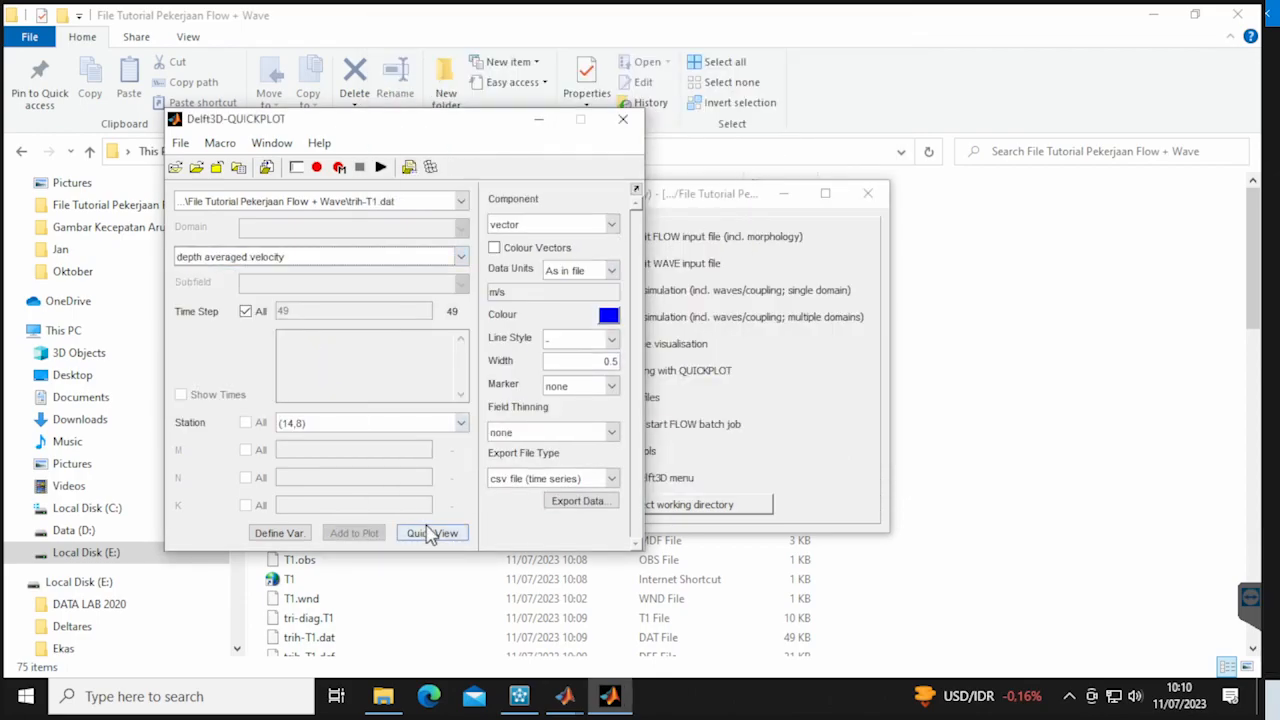
{"action": "left_click", "coordinate": [546, 226]}
{"action": "left_click", "coordinate": [530, 258]}
{"action": "left_click", "coordinate": [430, 532]}
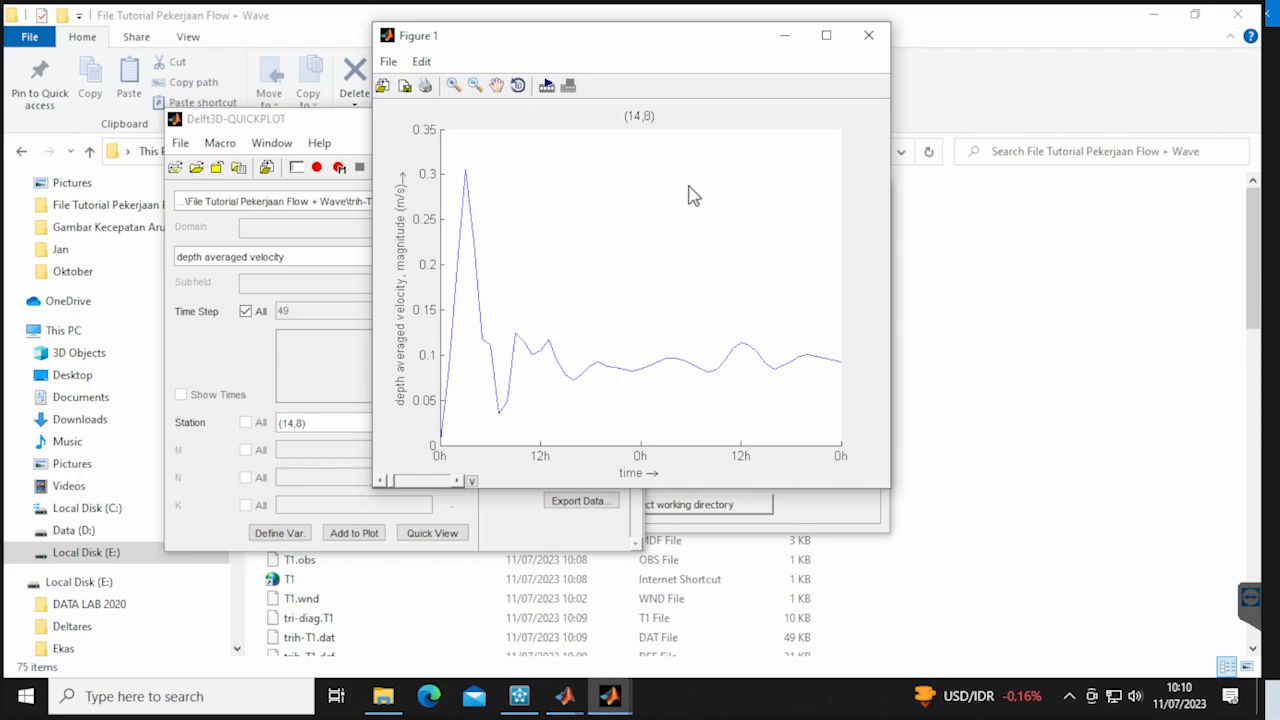
{"action": "left_click", "coordinate": [869, 36]}
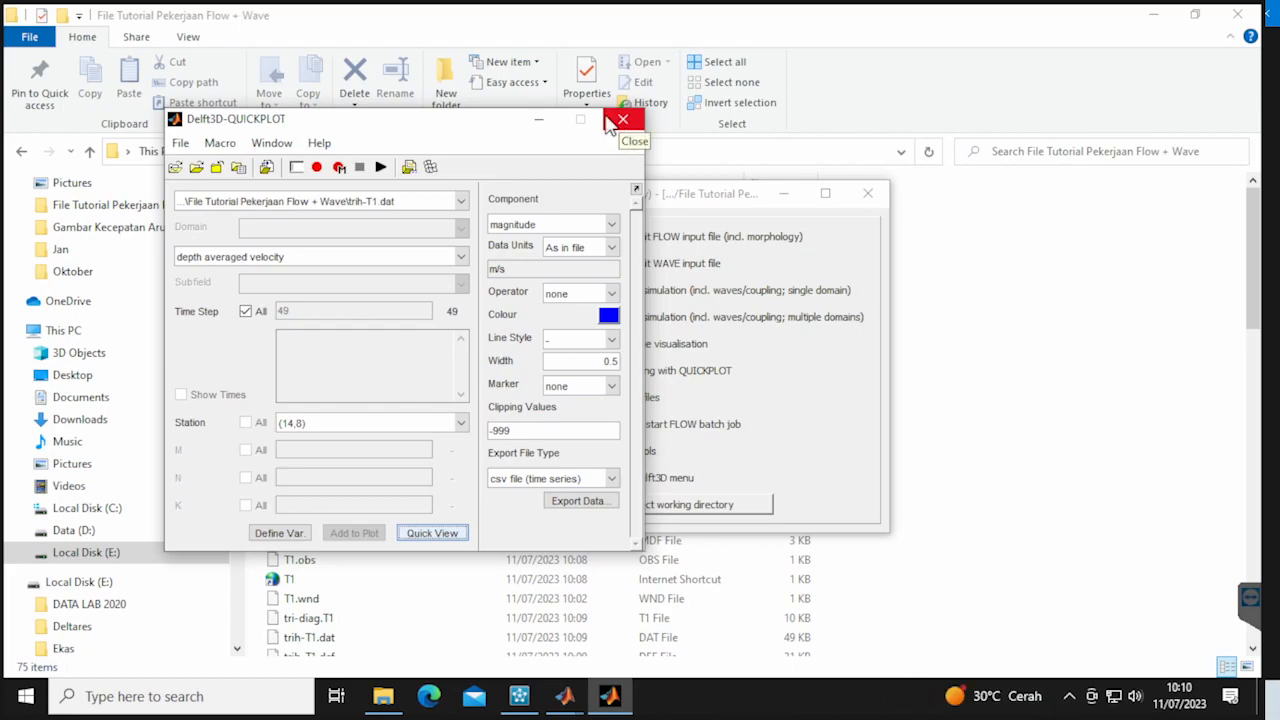
{"action": "left_click", "coordinate": [623, 121]}
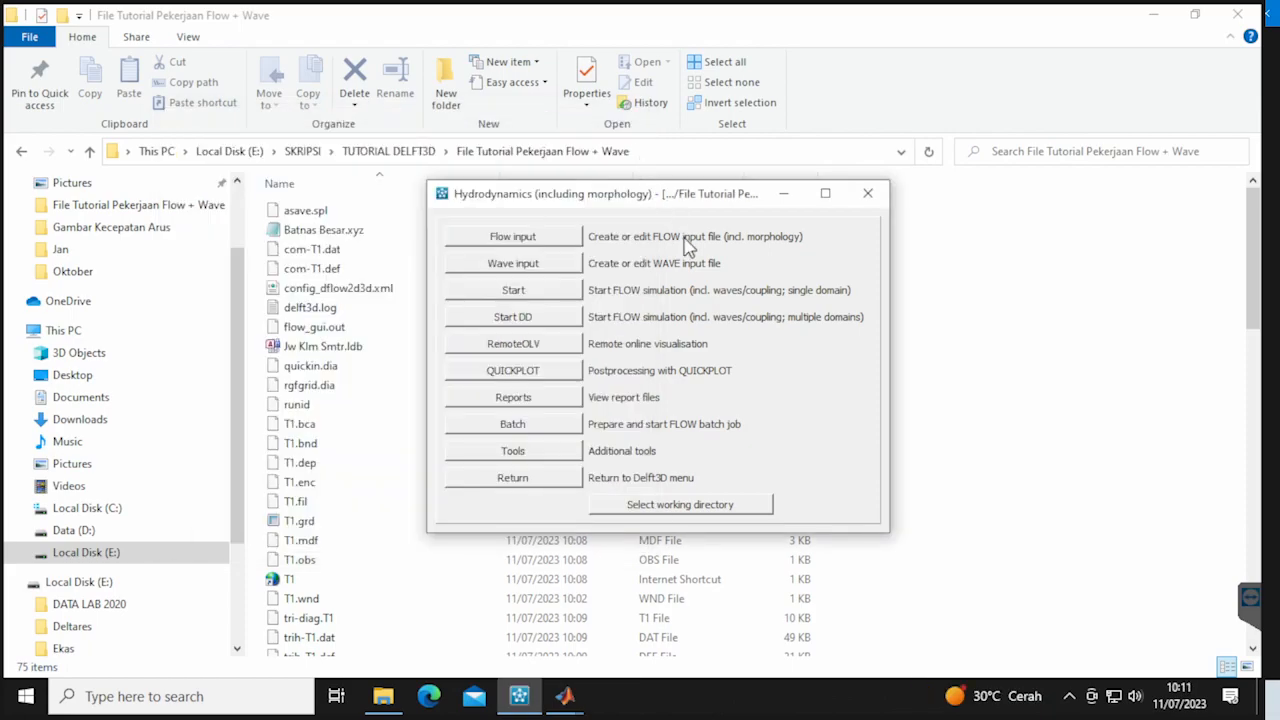
Restart the FLOW input editor, open T1.mdf in it and bring up the model's process settings
{"action": "left_click", "coordinate": [570, 240]}
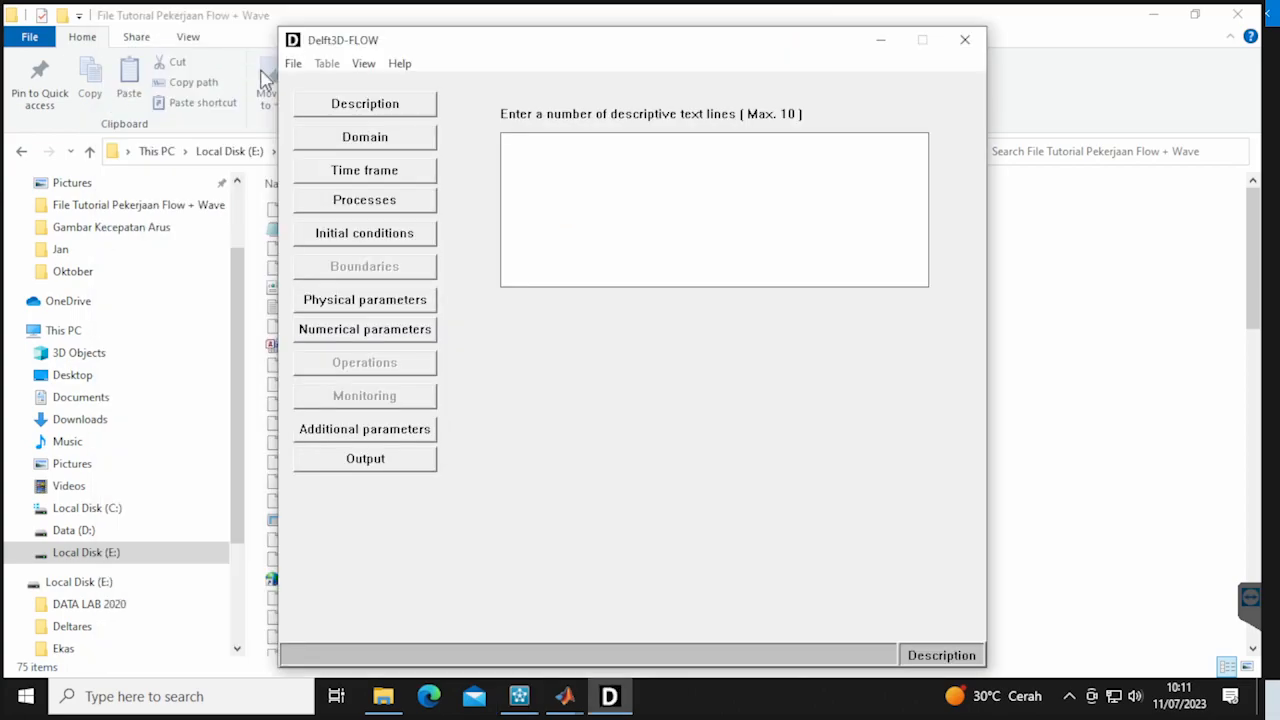
{"action": "left_click", "coordinate": [293, 63]}
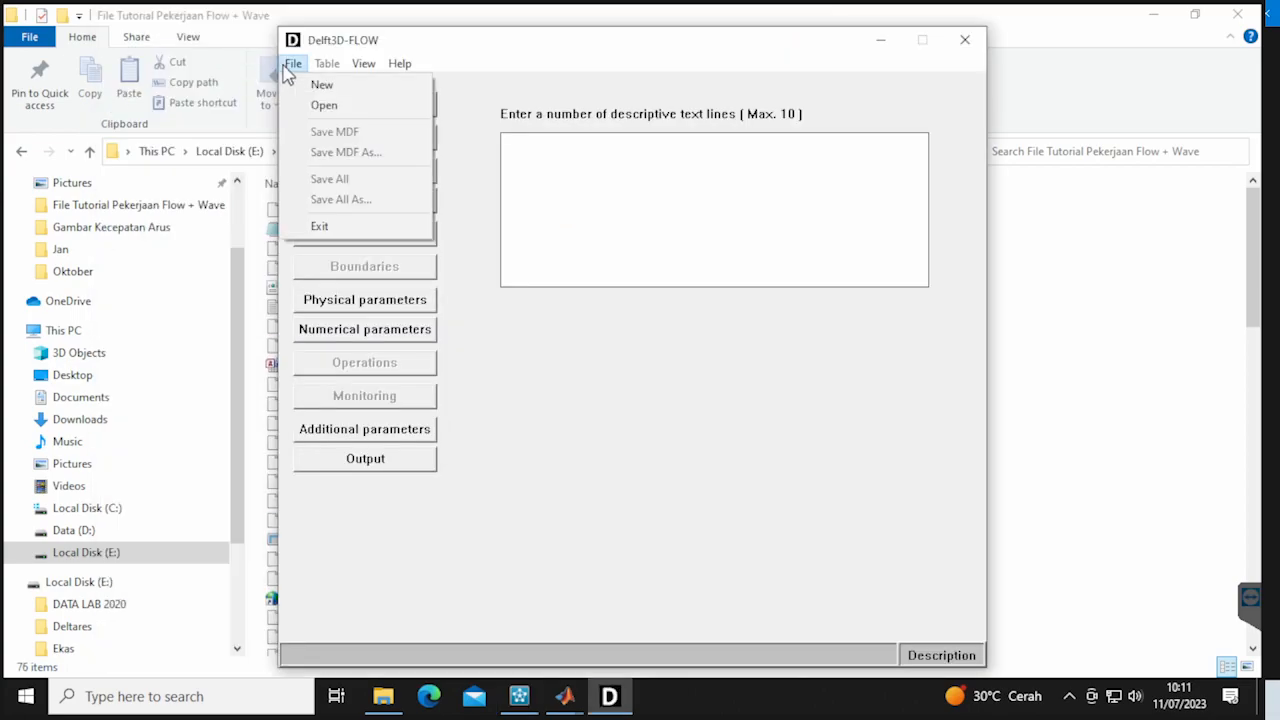
{"action": "left_click", "coordinate": [323, 104]}
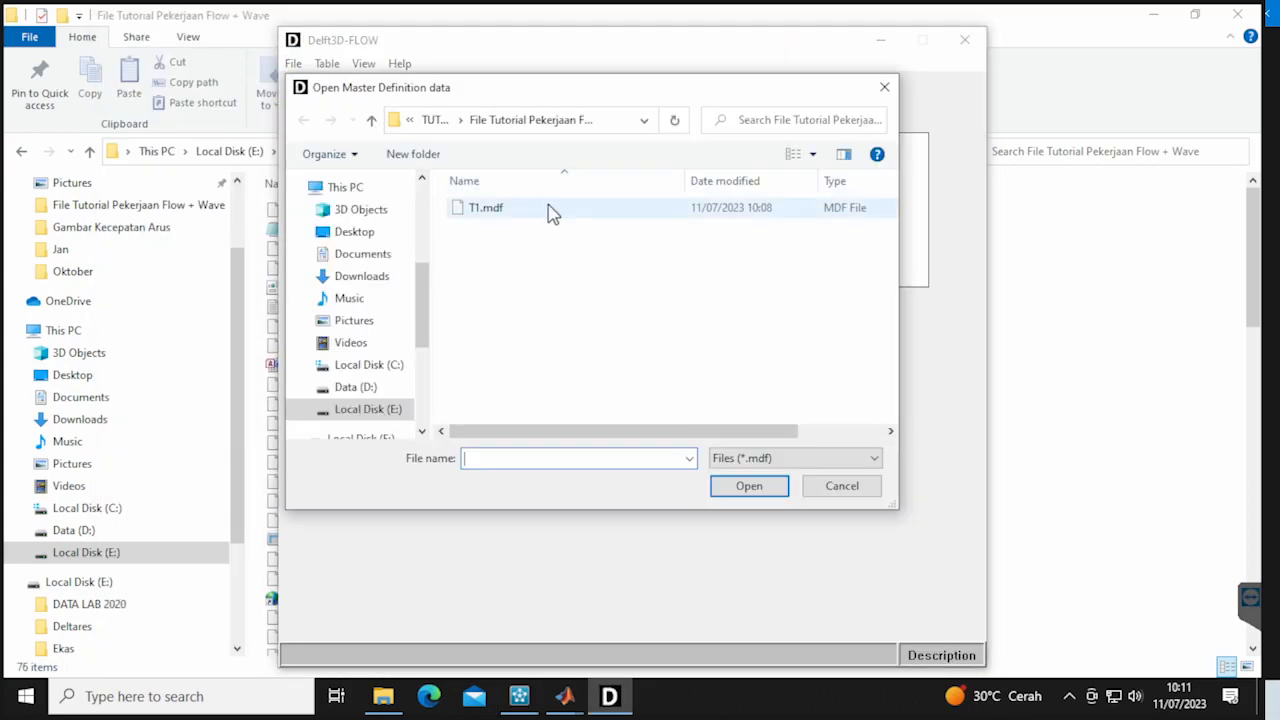
{"action": "double_click", "coordinate": [548, 209]}
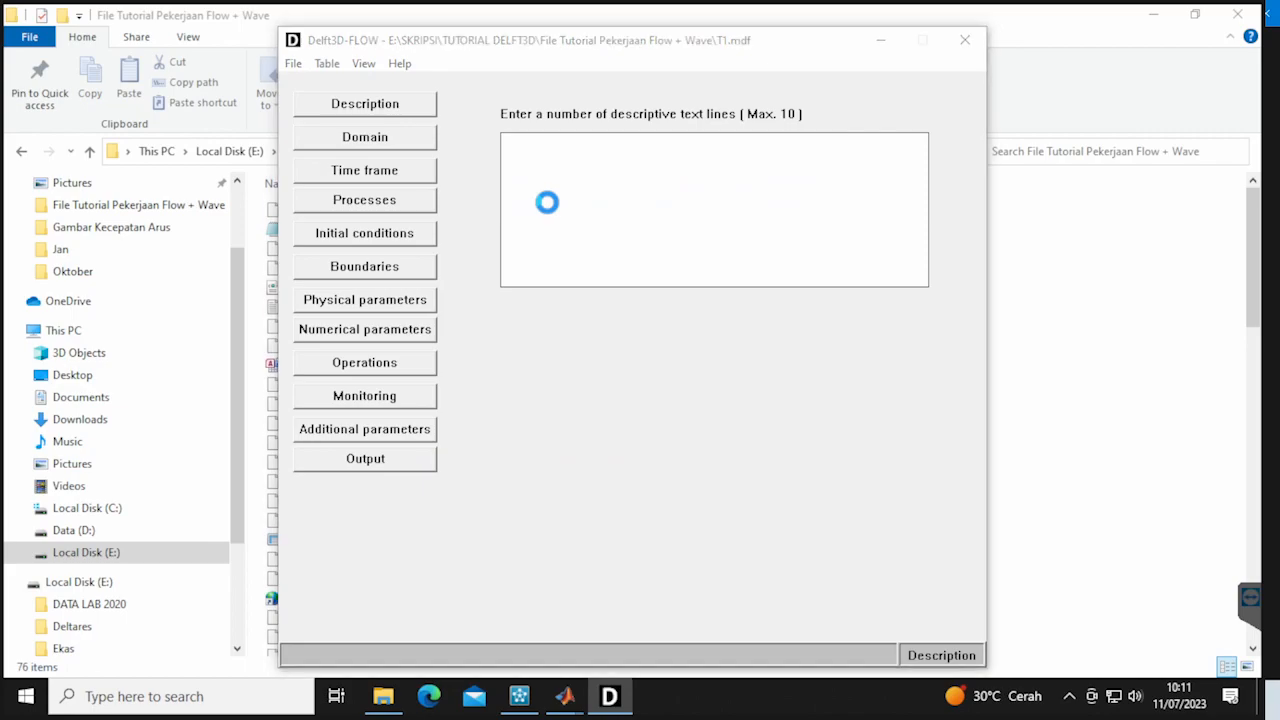
{"action": "left_click", "coordinate": [405, 139]}
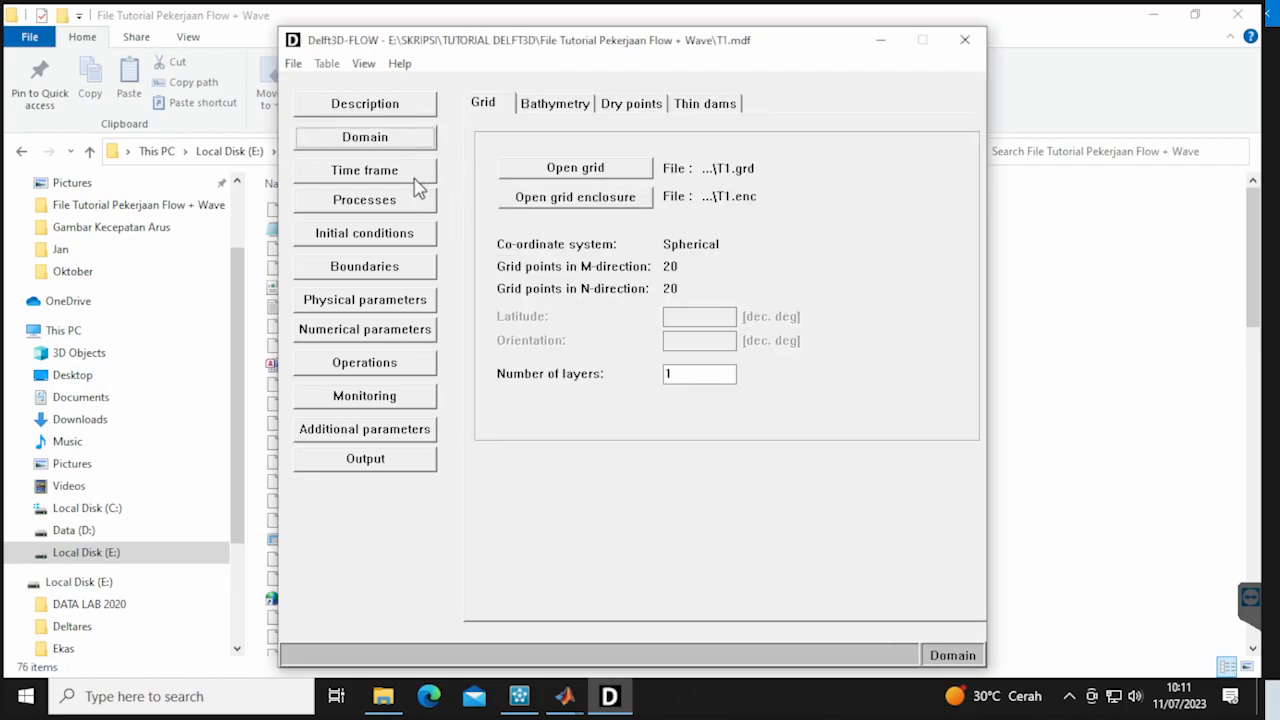
{"action": "left_click", "coordinate": [406, 204]}
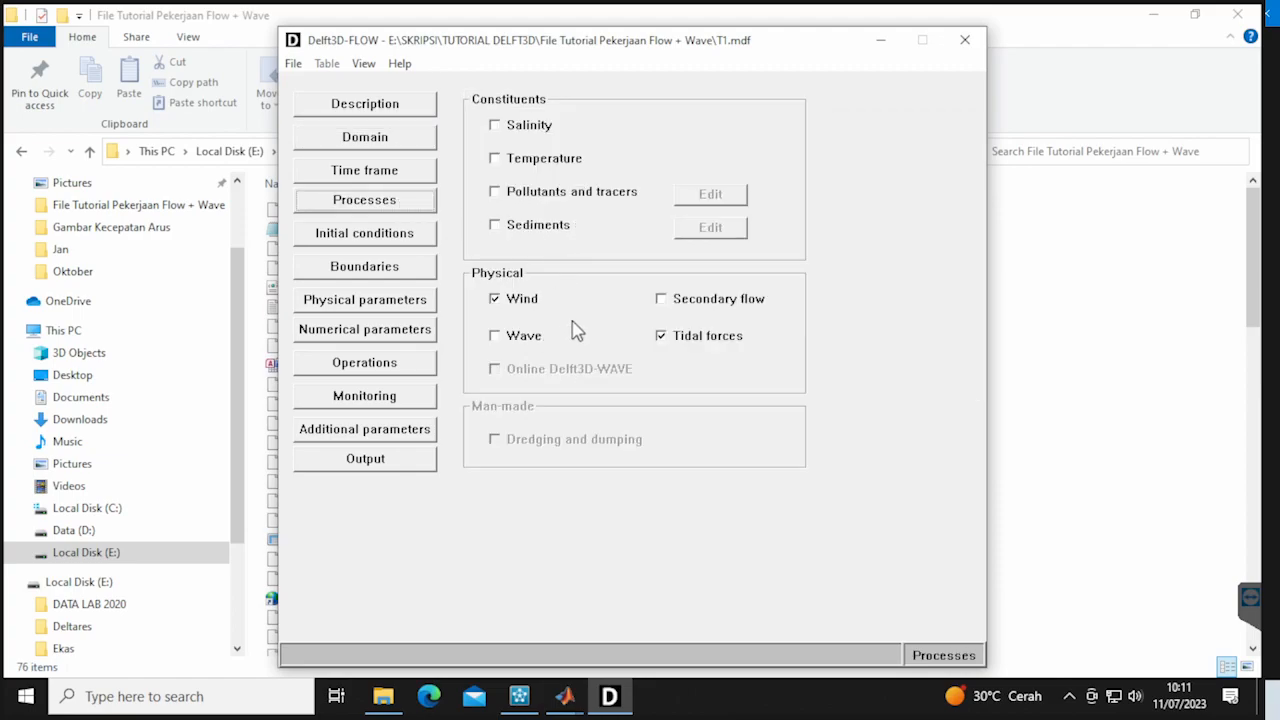
Enable the Wave and Online Delft3D-WAVE processes, then save the FLOW input as T1-1 and close the editor
{"action": "left_click", "coordinate": [518, 338]}
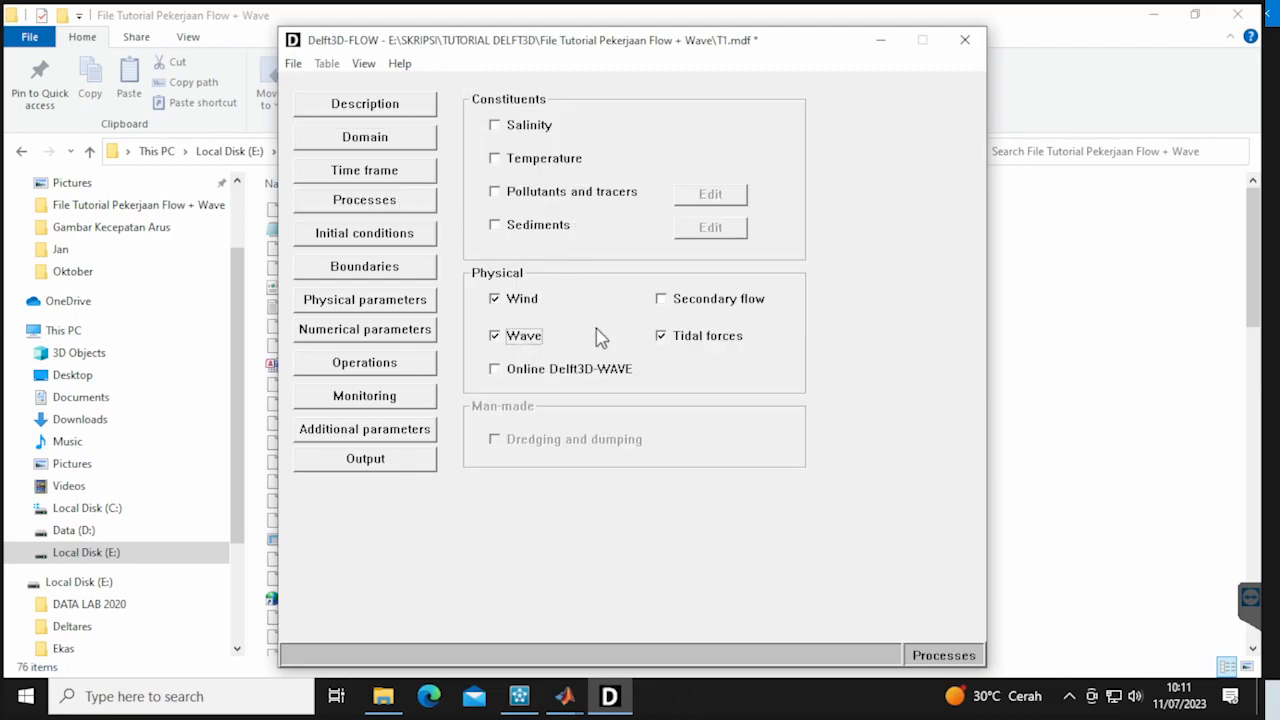
{"action": "left_click", "coordinate": [532, 370]}
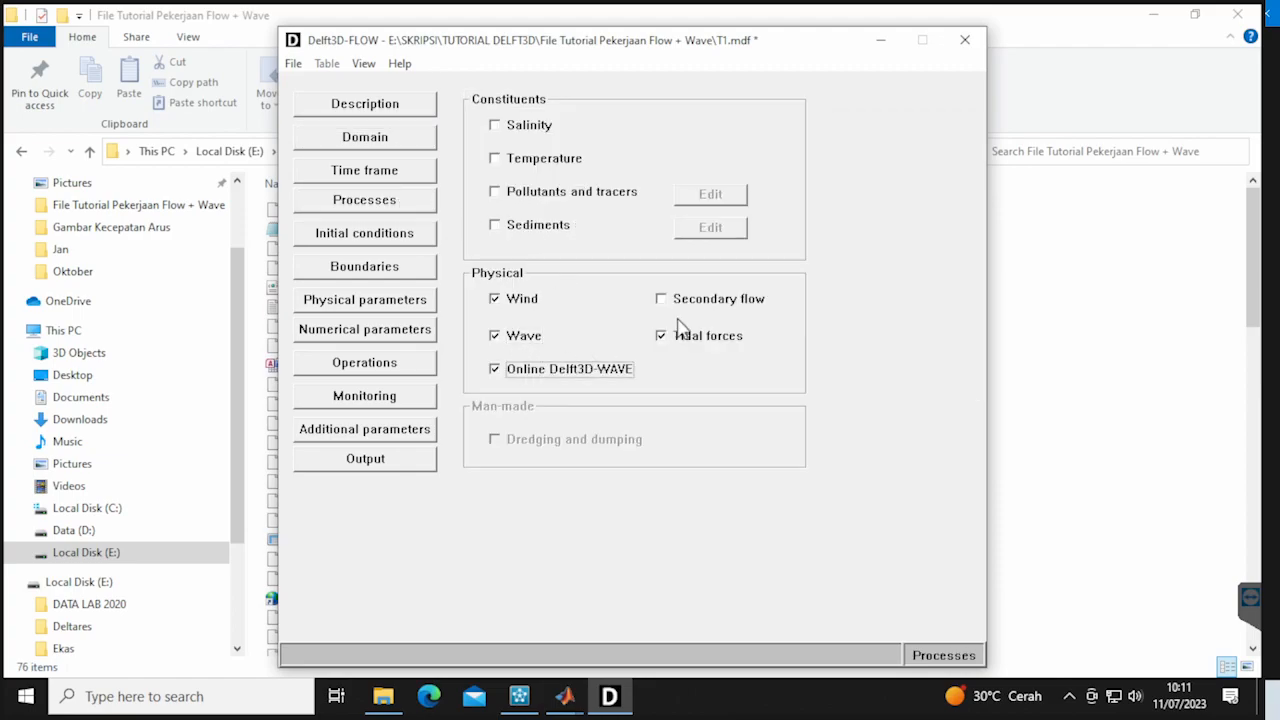
{"action": "left_click", "coordinate": [298, 68]}
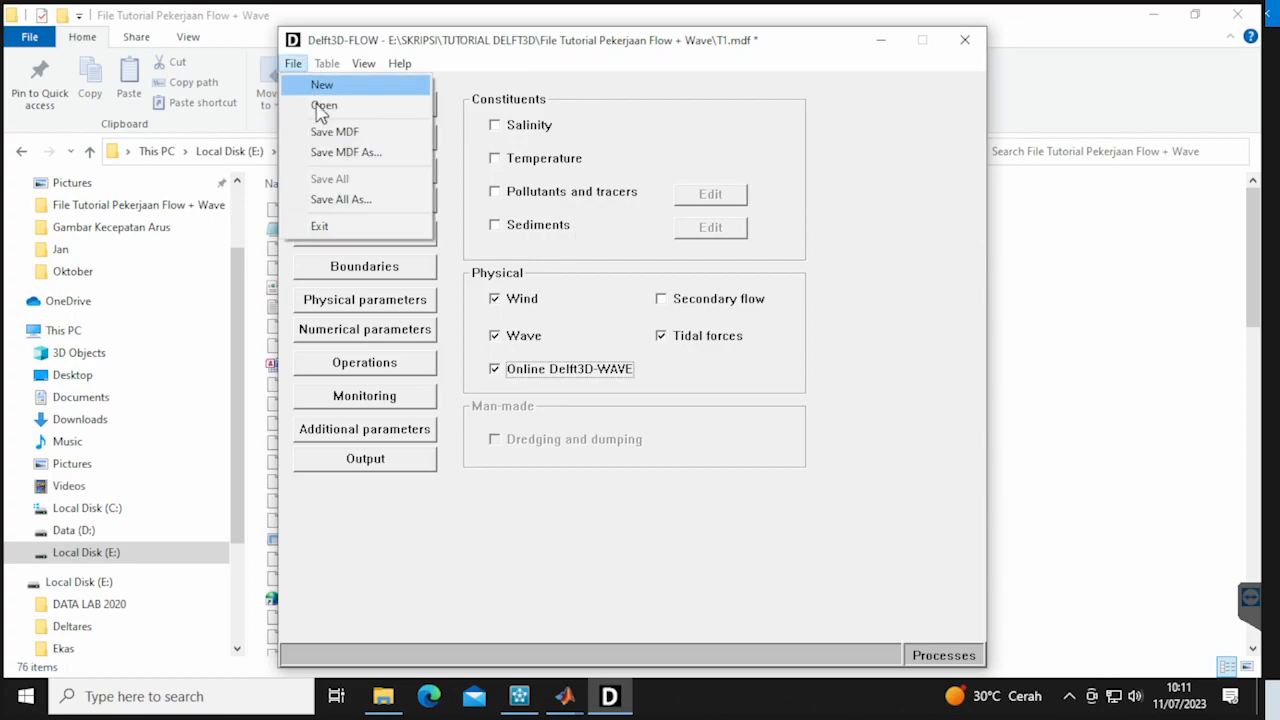
{"action": "left_click", "coordinate": [362, 154]}
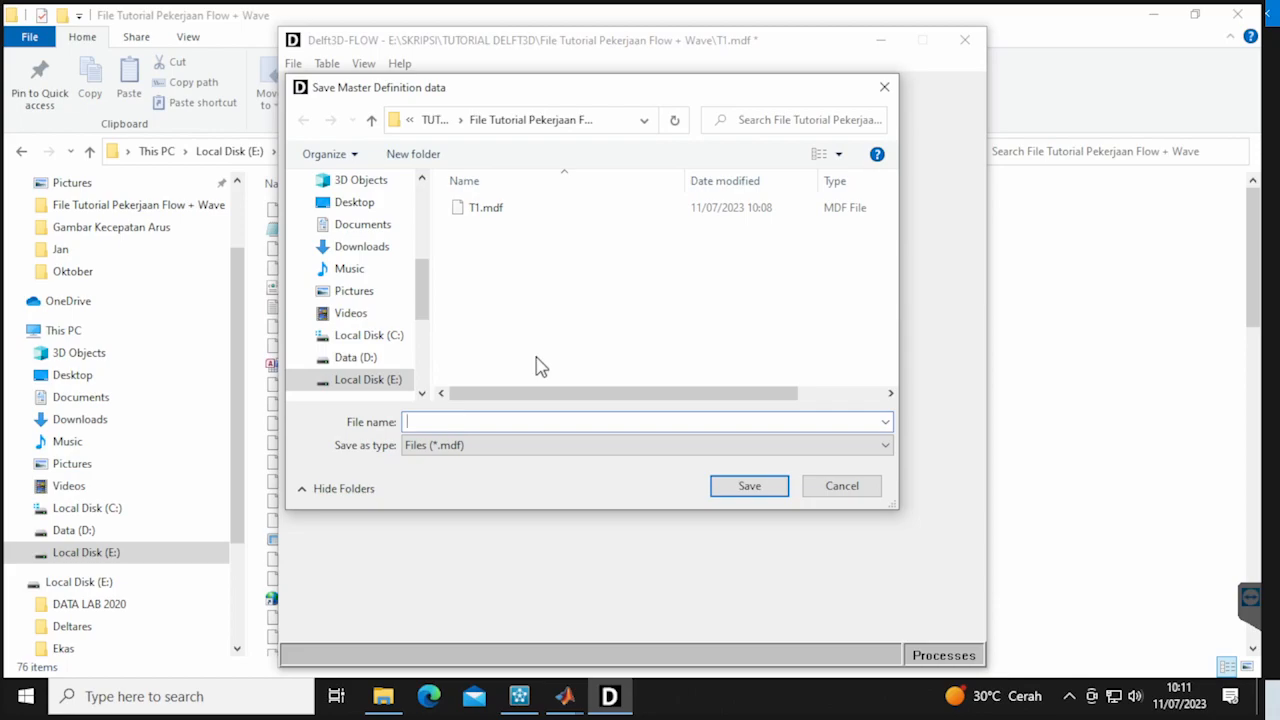
{"action": "type", "text": "T1-1"}
{"action": "left_click", "coordinate": [757, 486]}
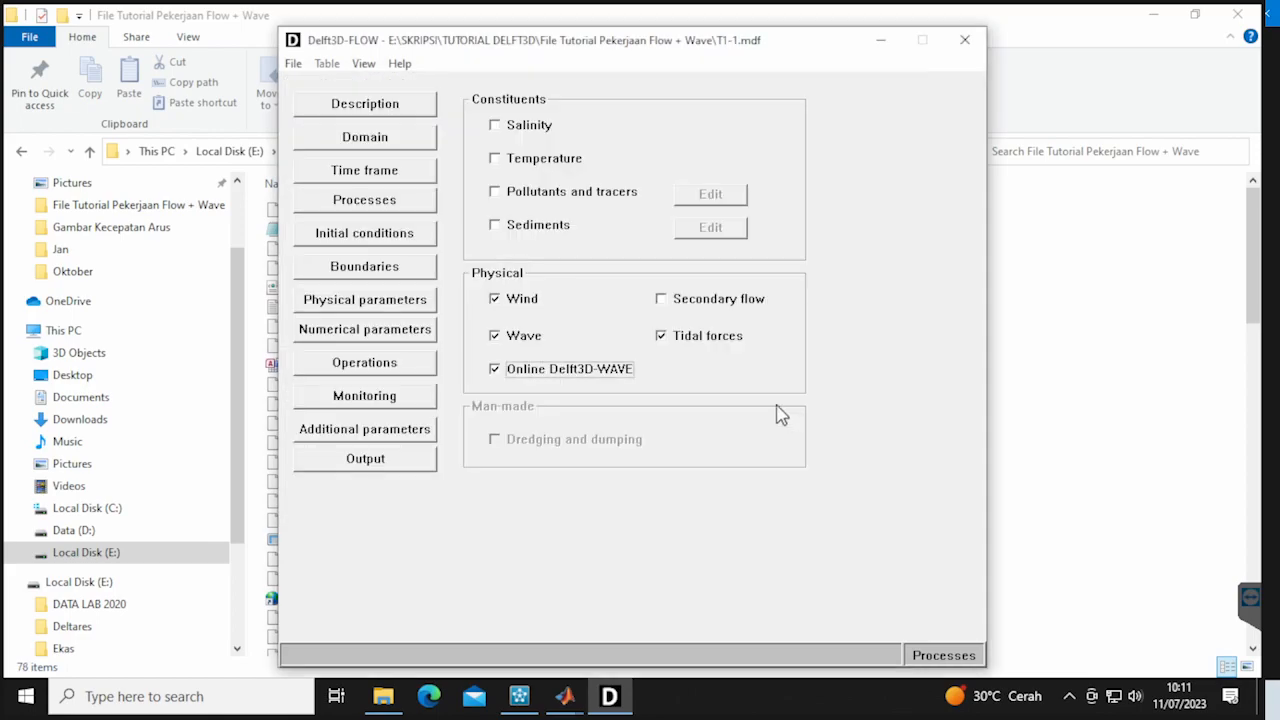
{"action": "left_click", "coordinate": [965, 41]}
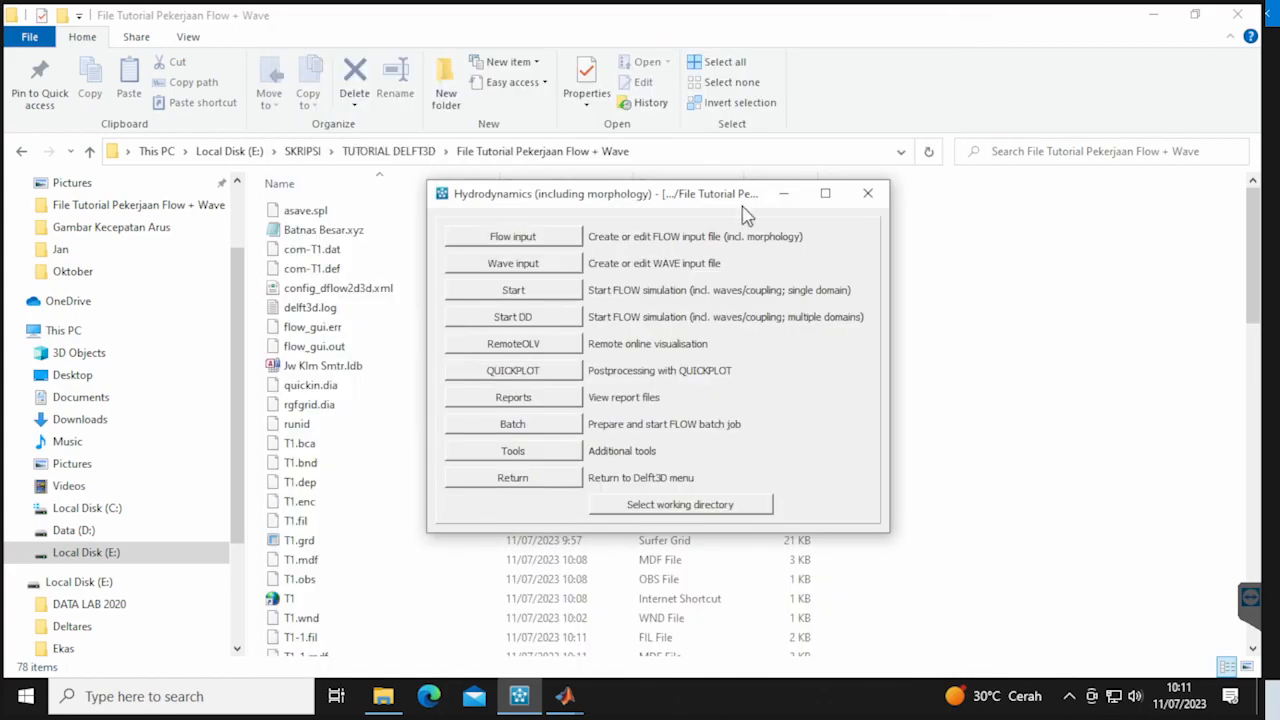
Start a new WAVE input and set it to run together with FLOW using the file T1-1.mdf
{"action": "left_click", "coordinate": [553, 265]}
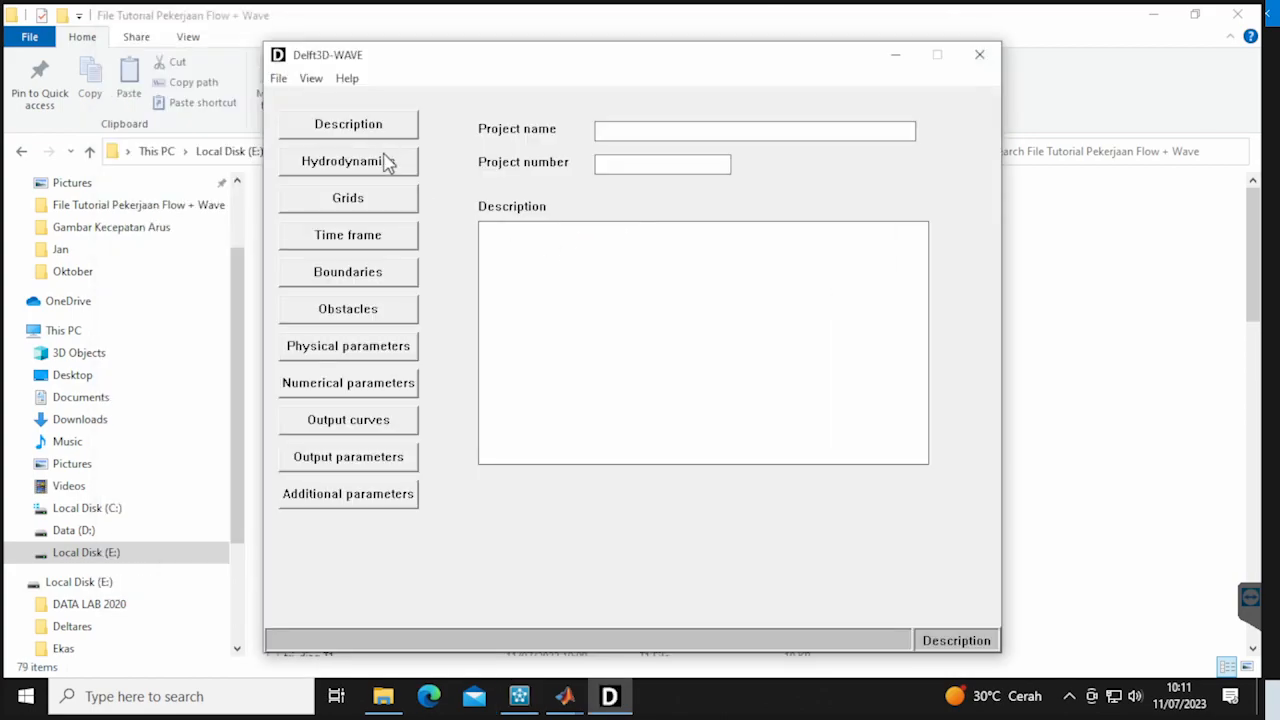
{"action": "left_click", "coordinate": [388, 160]}
{"action": "left_click", "coordinate": [488, 162]}
{"action": "left_click", "coordinate": [586, 208]}
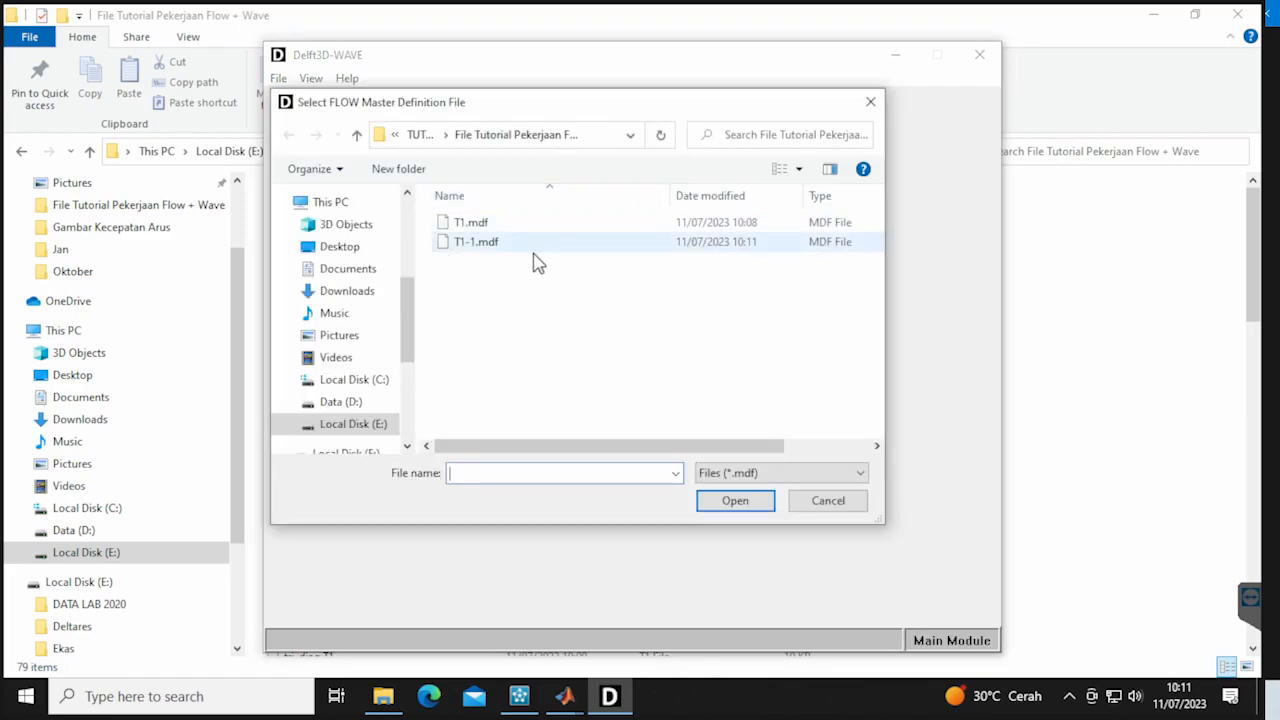
{"action": "double_click", "coordinate": [478, 245]}
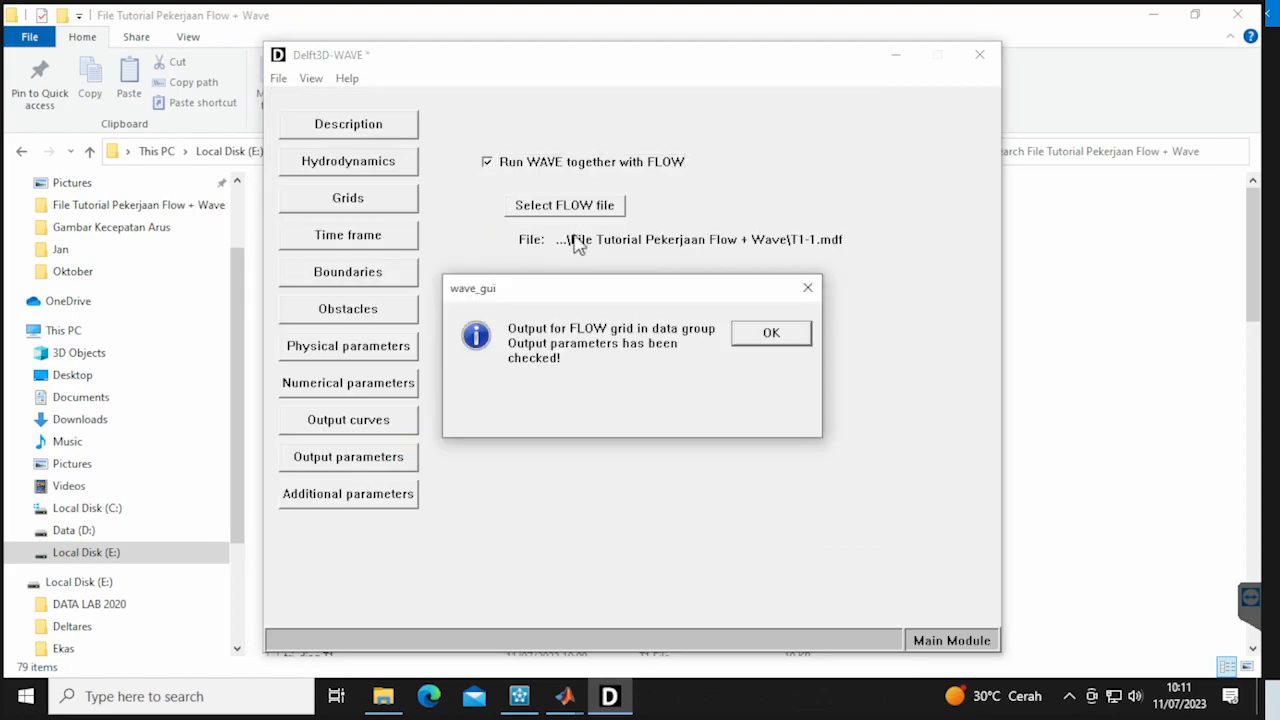
{"action": "left_click", "coordinate": [765, 333]}
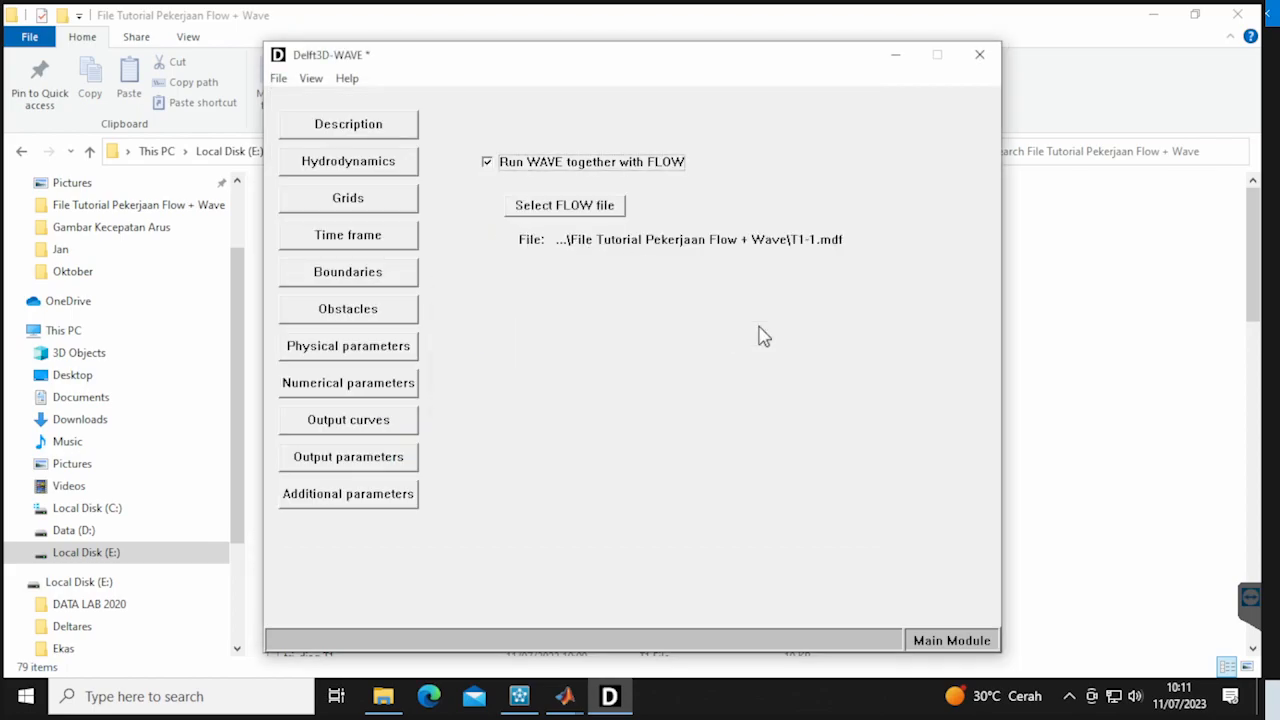
Import T1.grd as the computational grid and assign T1.dep as its bathymetry data
{"action": "left_click", "coordinate": [380, 200]}
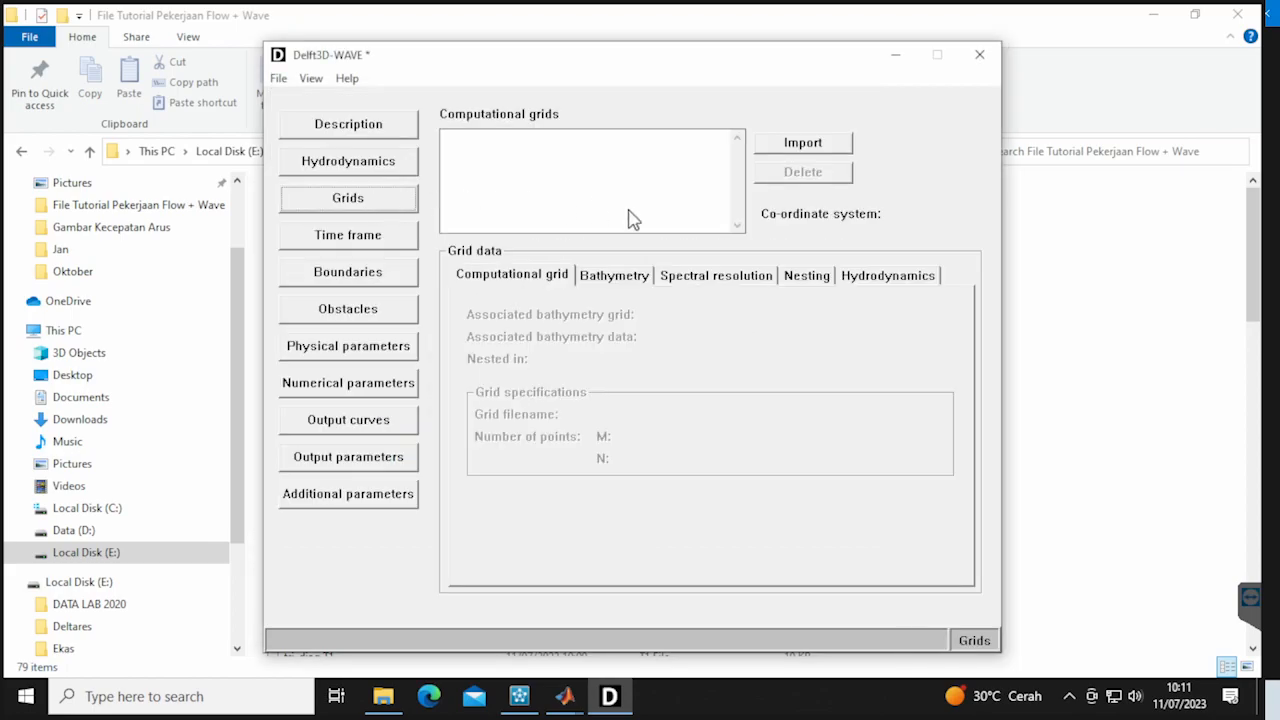
{"action": "left_click", "coordinate": [795, 145]}
{"action": "double_click", "coordinate": [511, 229]}
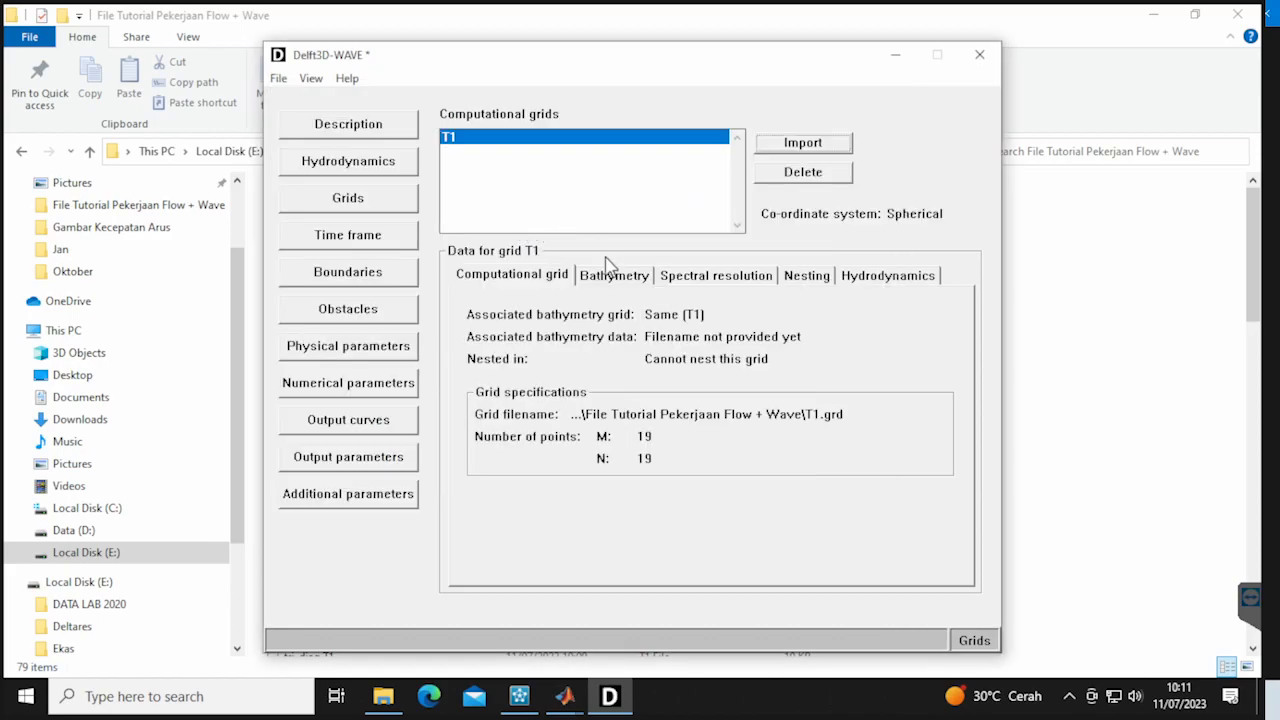
{"action": "left_click", "coordinate": [628, 278]}
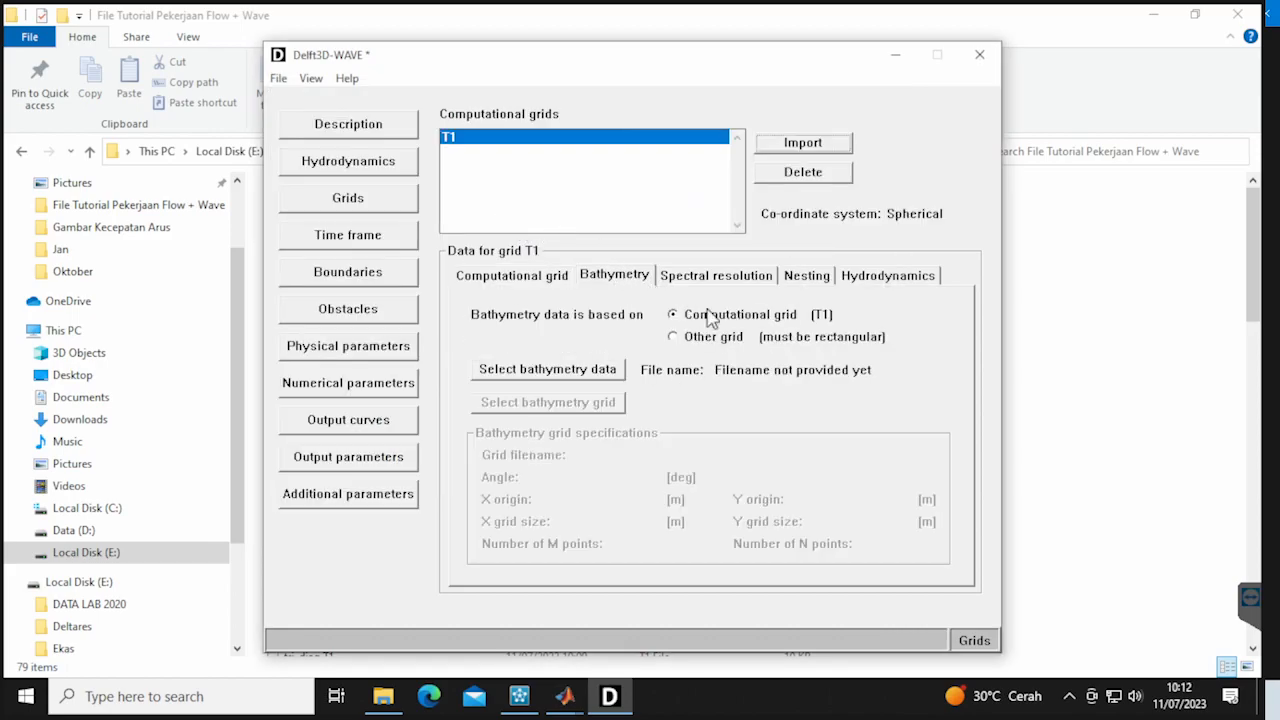
{"action": "left_click", "coordinate": [604, 370]}
{"action": "double_click", "coordinate": [540, 222]}
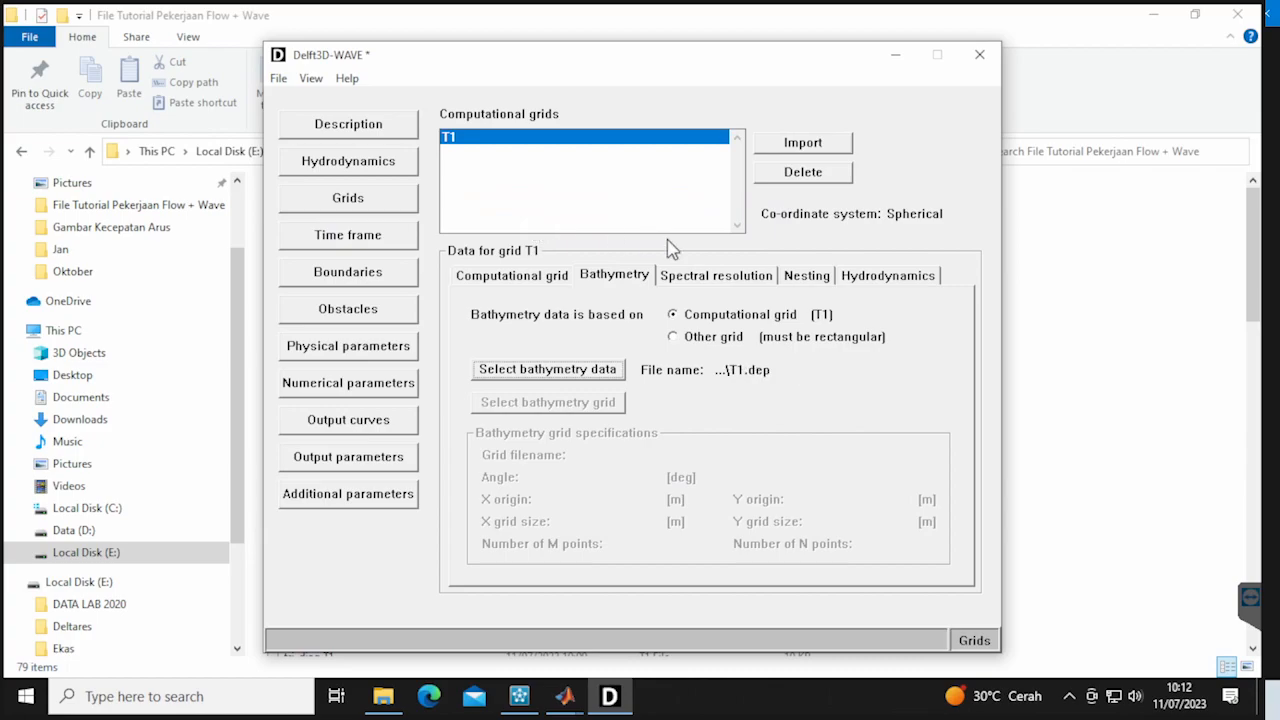
Set the grid's hydrodynamic FLOW results for water level and current to Use and extend
{"action": "left_click", "coordinate": [887, 276]}
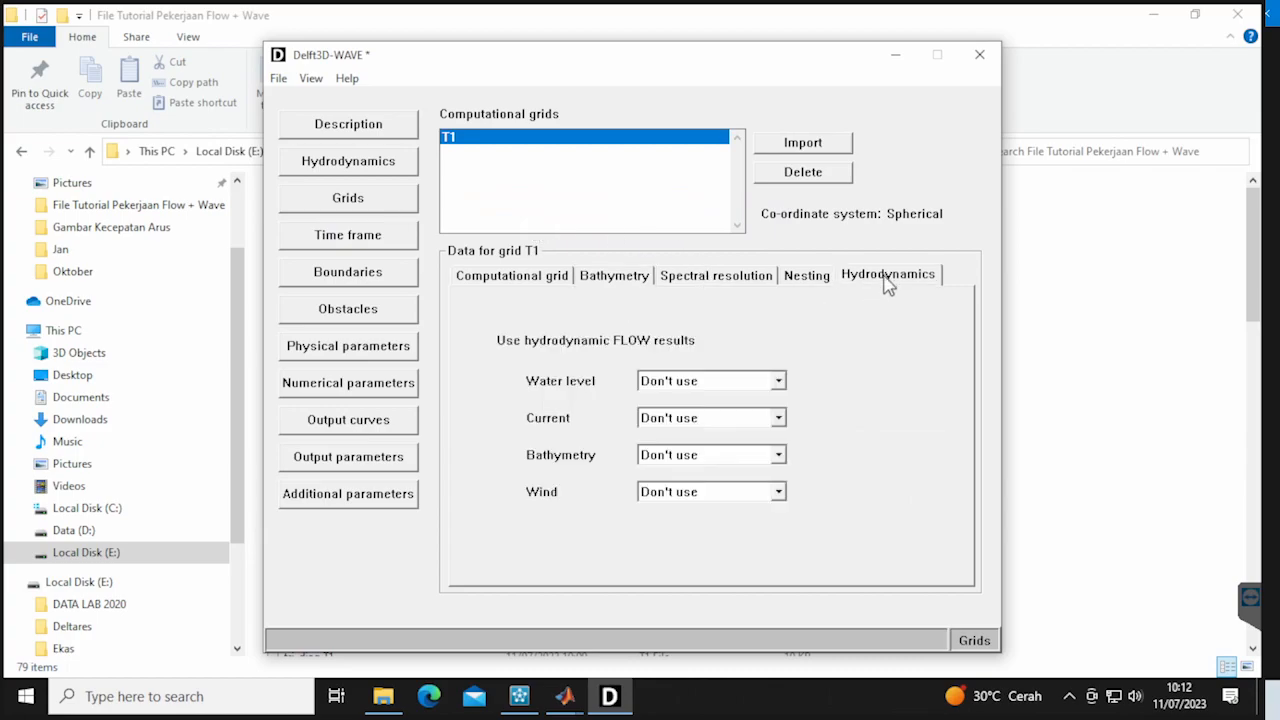
{"action": "left_click", "coordinate": [684, 390]}
{"action": "left_click", "coordinate": [730, 433]}
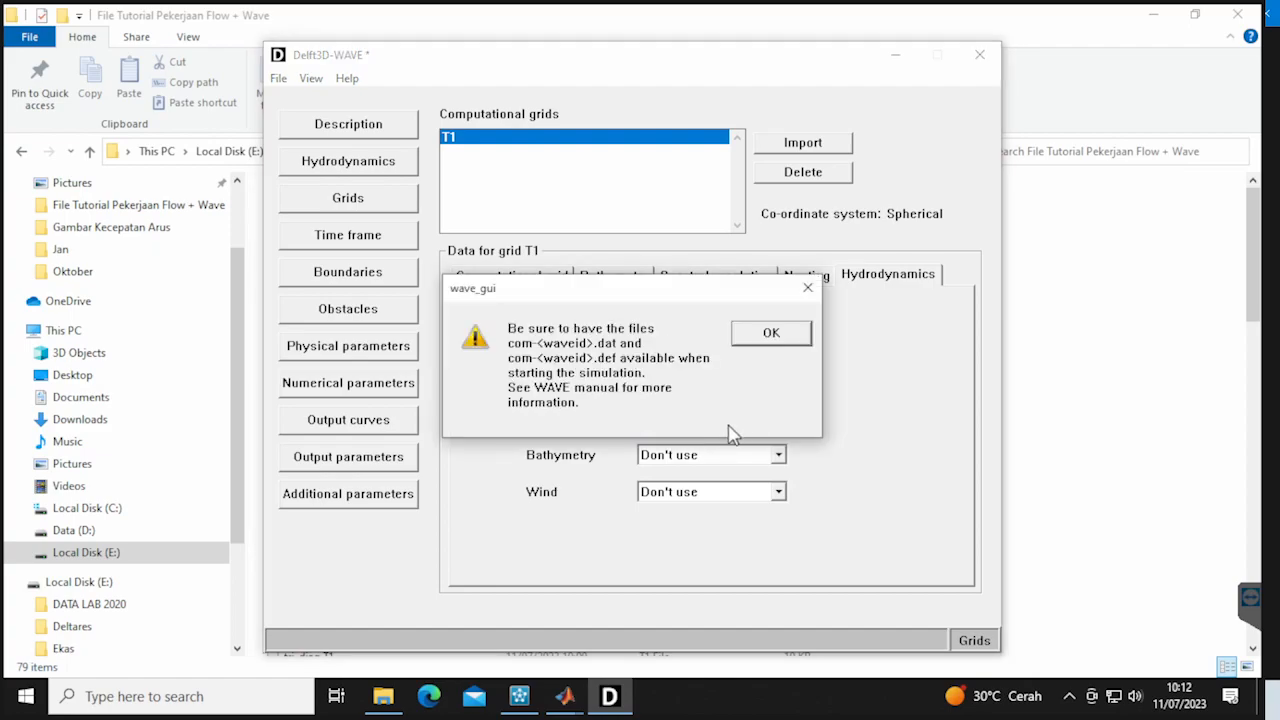
{"action": "left_click", "coordinate": [785, 332]}
{"action": "left_click", "coordinate": [714, 417]}
{"action": "left_click", "coordinate": [706, 466]}
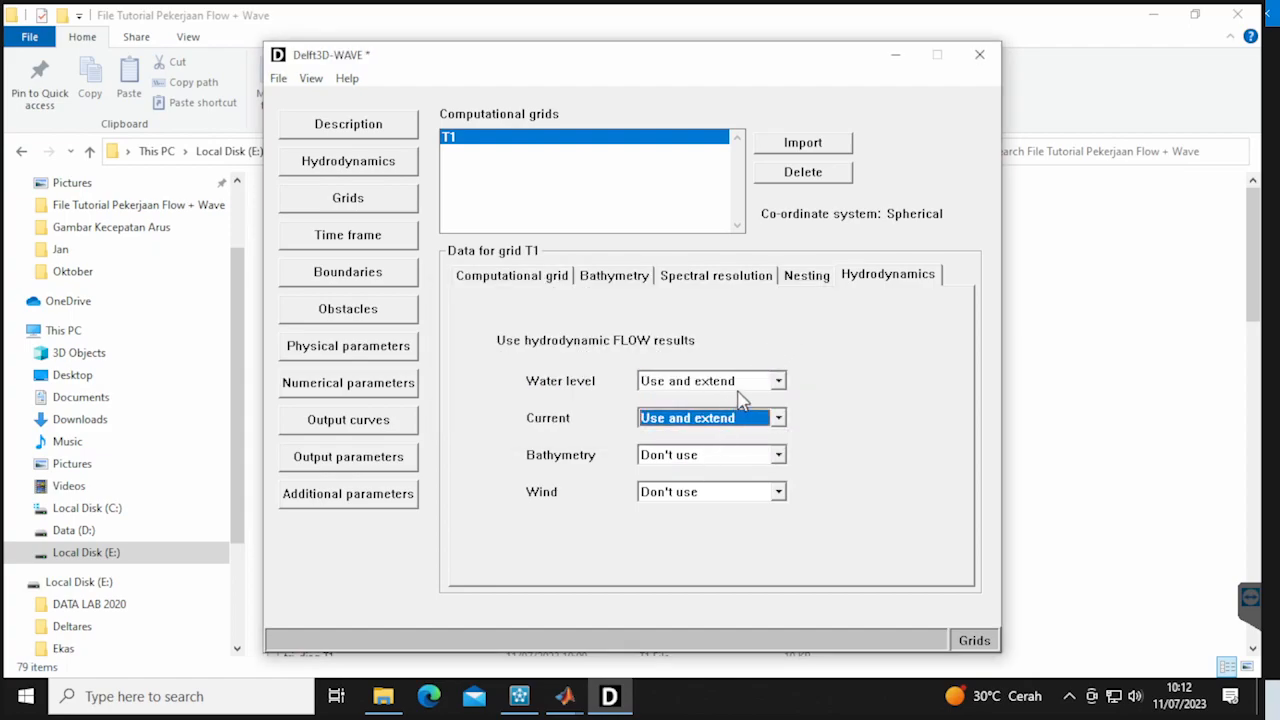
Add a wave boundary named Barat, defined by orientation with West as its side
{"action": "left_click", "coordinate": [376, 238]}
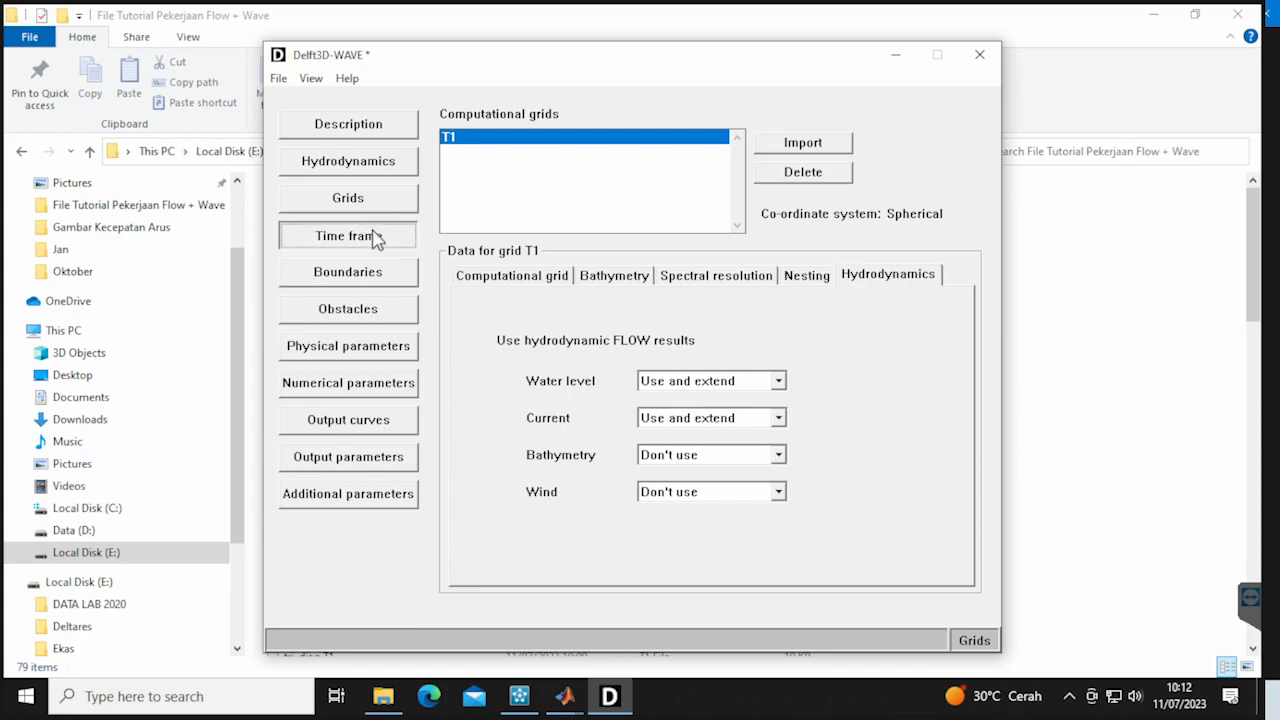
{"action": "left_click", "coordinate": [378, 272]}
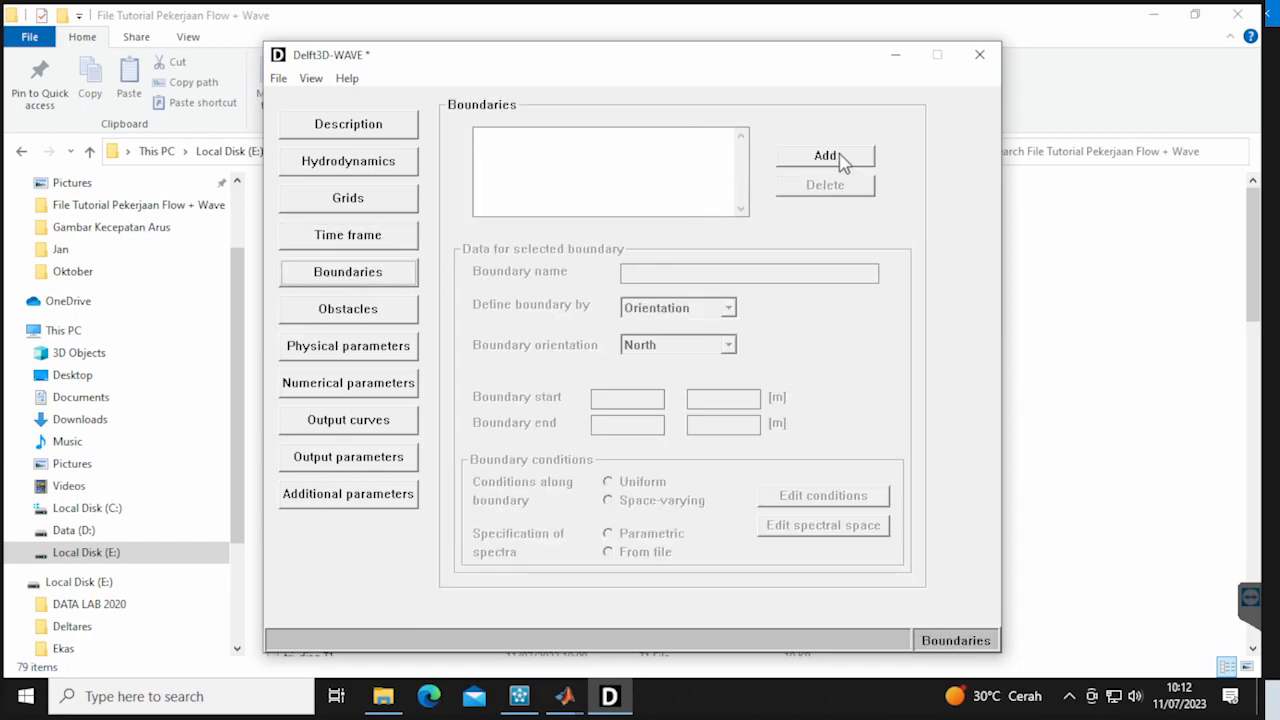
{"action": "left_click", "coordinate": [842, 158]}
{"action": "left_click_drag", "start_coordinate": [710, 276], "coordinate": [570, 278]}
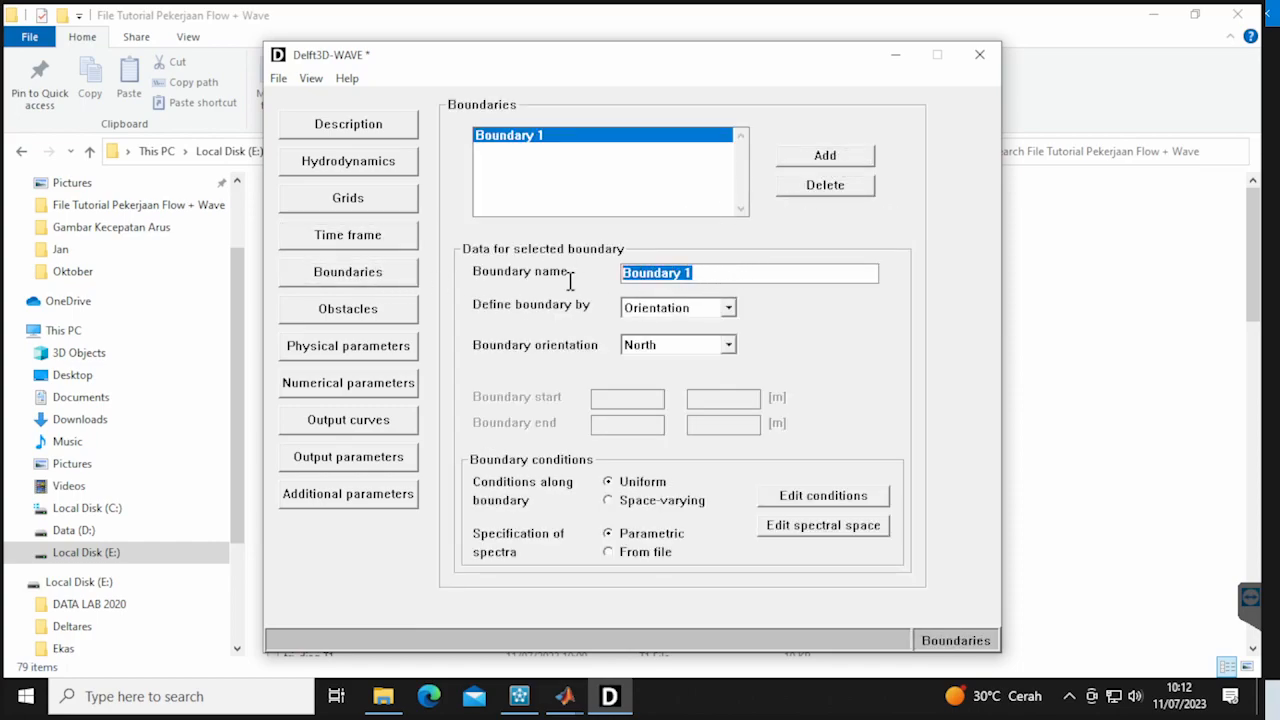
{"action": "key", "text": "BackSpace"}
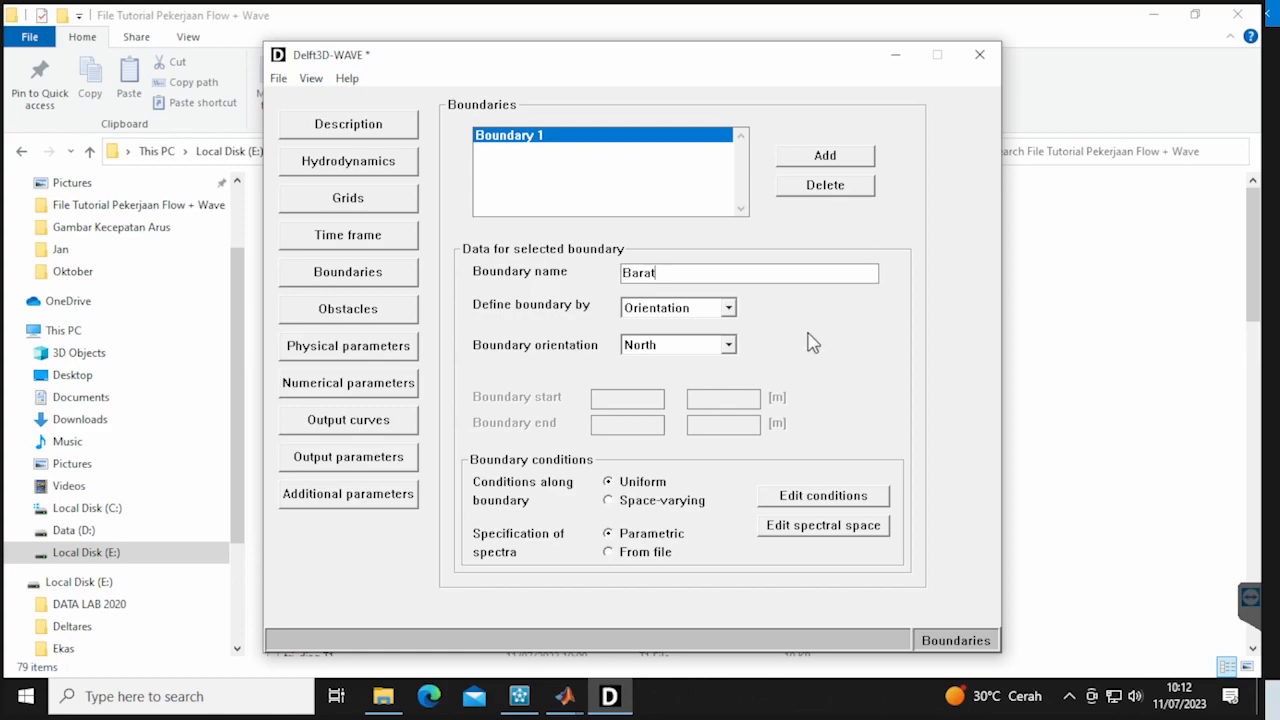
{"action": "left_click", "coordinate": [714, 348]}
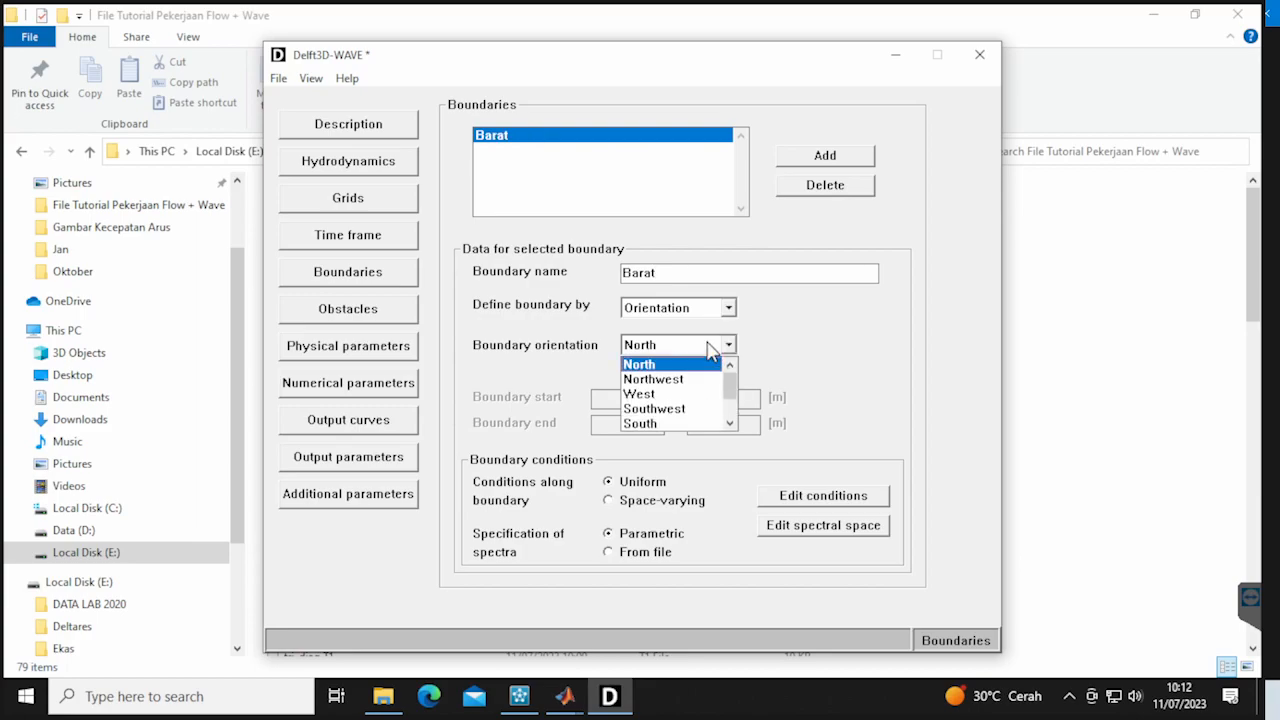
{"action": "left_click", "coordinate": [670, 392]}
Set the Barat boundary's uniform conditions to a significant wave height of 1.25 m and a peak period of 4 s
{"action": "left_click", "coordinate": [818, 497]}
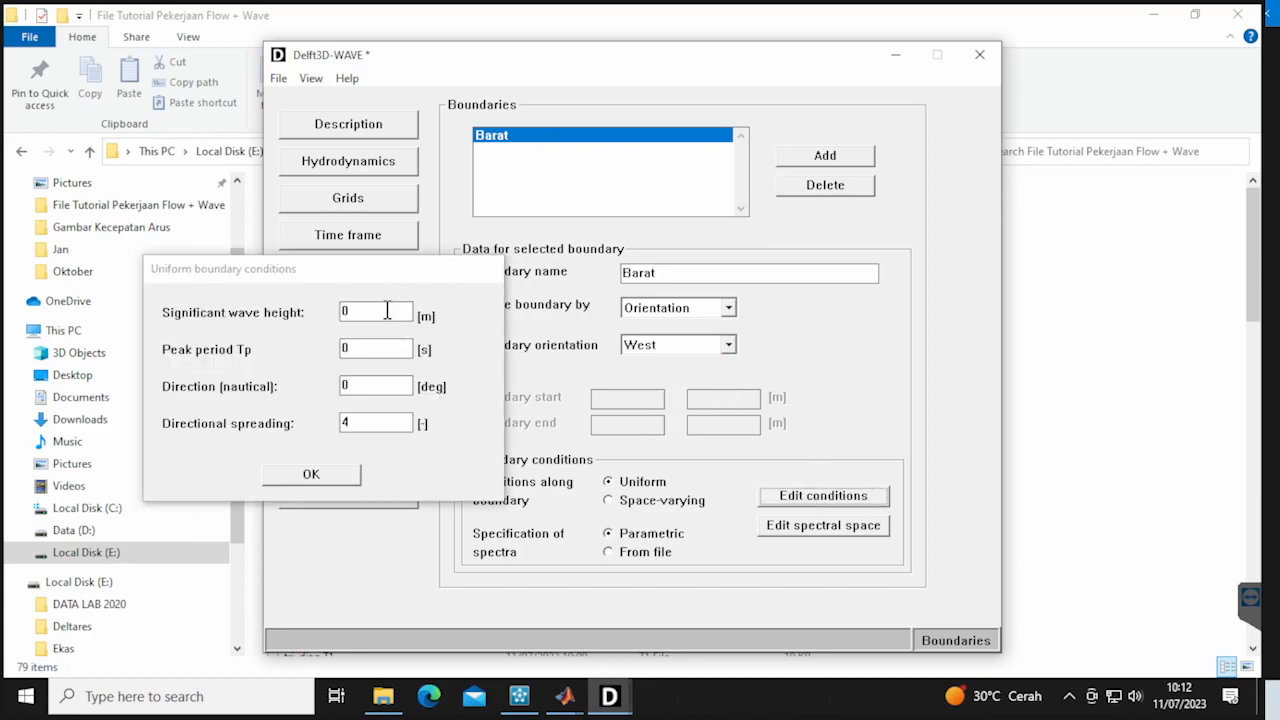
{"action": "left_click_drag", "start_coordinate": [387, 311], "coordinate": [315, 310]}
{"action": "type", "text": "1.25"}
{"action": "left_click_drag", "start_coordinate": [330, 347], "coordinate": [372, 350]}
{"action": "type", "text": "4"}
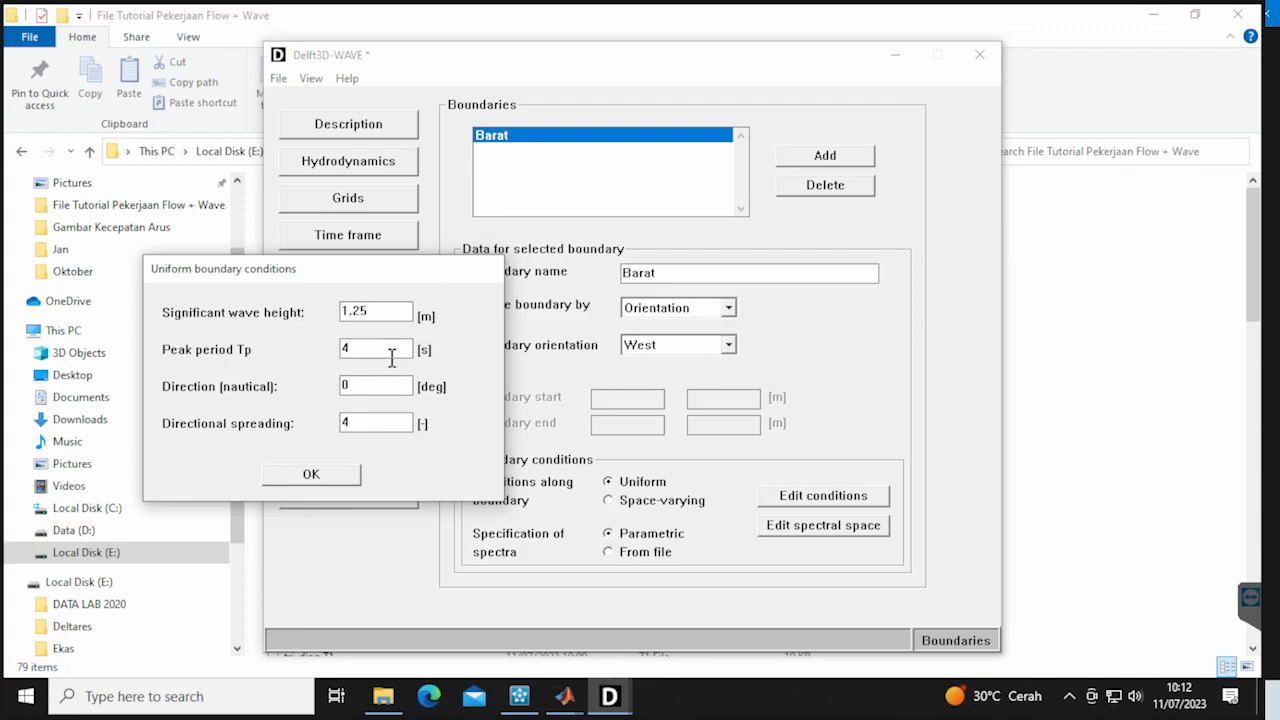
{"action": "left_click", "coordinate": [358, 474]}
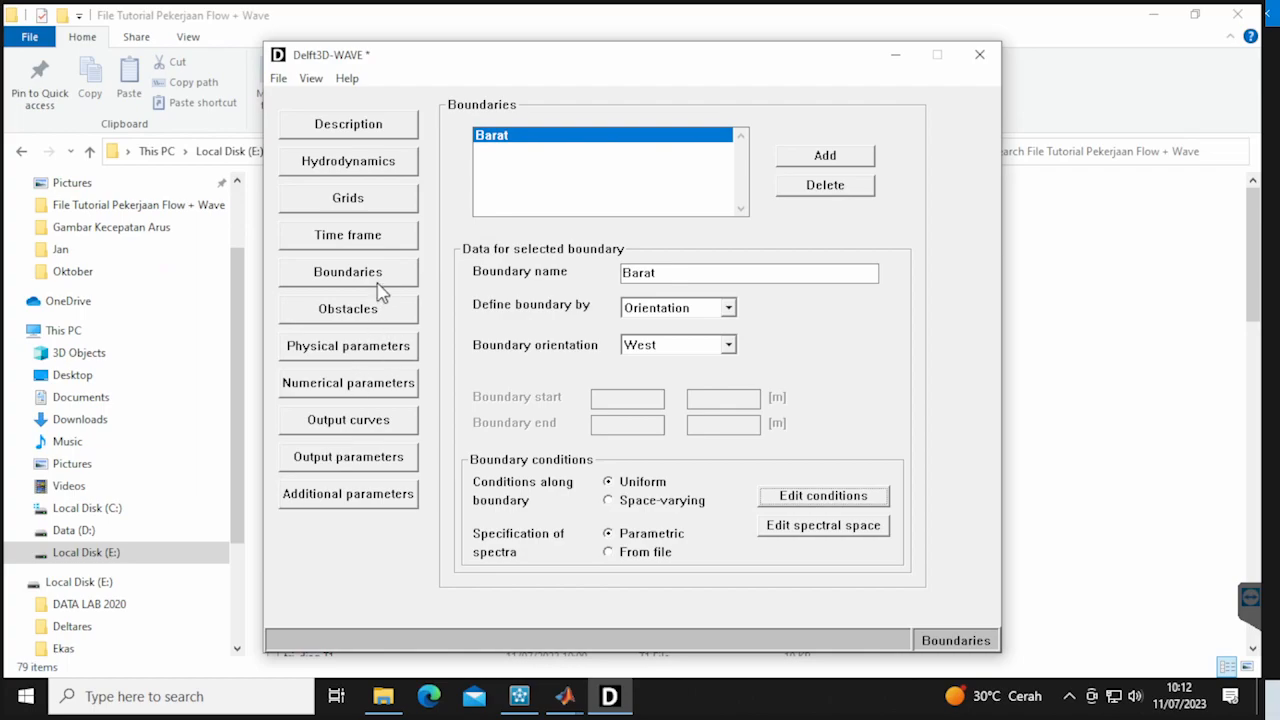
Define the uniform wind in the physical parameters with speed 5.05 m/s and direction 72.112 degrees
{"action": "left_click", "coordinate": [392, 345]}
{"action": "left_click", "coordinate": [652, 169]}
{"action": "double_click", "coordinate": [604, 260]}
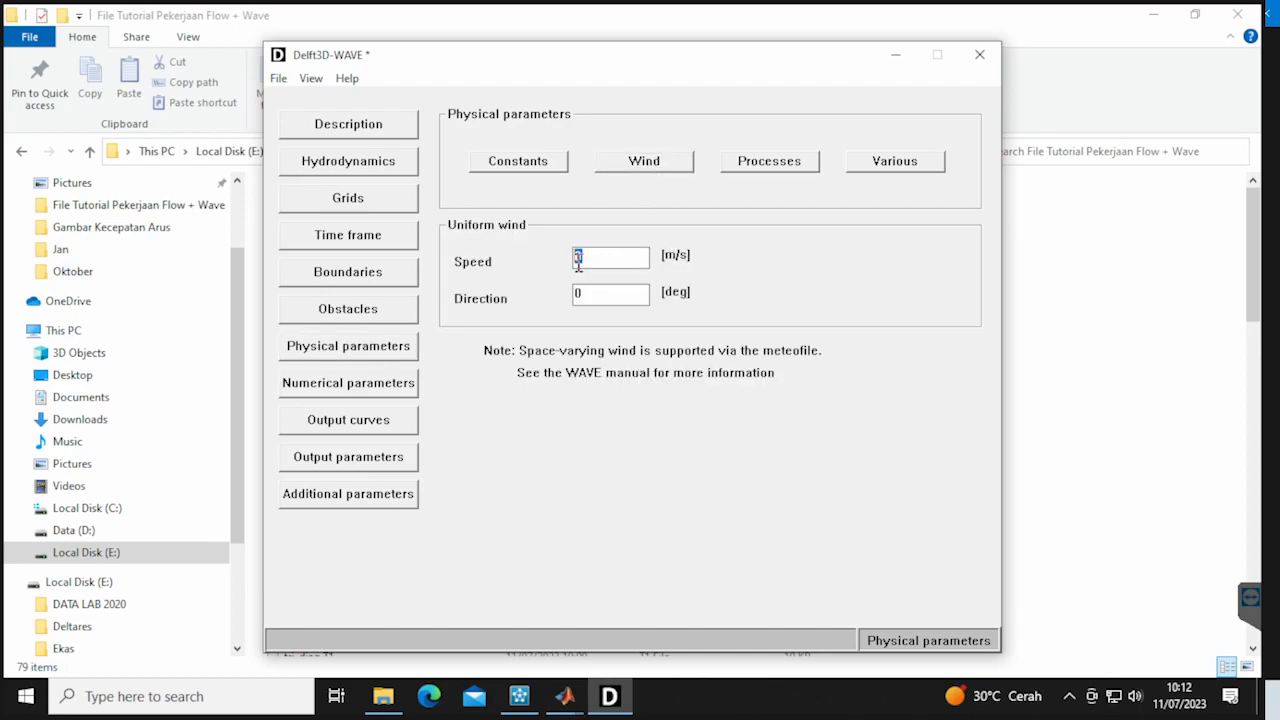
{"action": "type", "text": "5.05"}
{"action": "double_click", "coordinate": [598, 293]}
{"action": "type", "text": "72.112"}
Enable output for computational grid T1 in the output parameters with an interval of 60 minutes
{"action": "left_click", "coordinate": [382, 393]}
{"action": "left_click", "coordinate": [391, 428]}
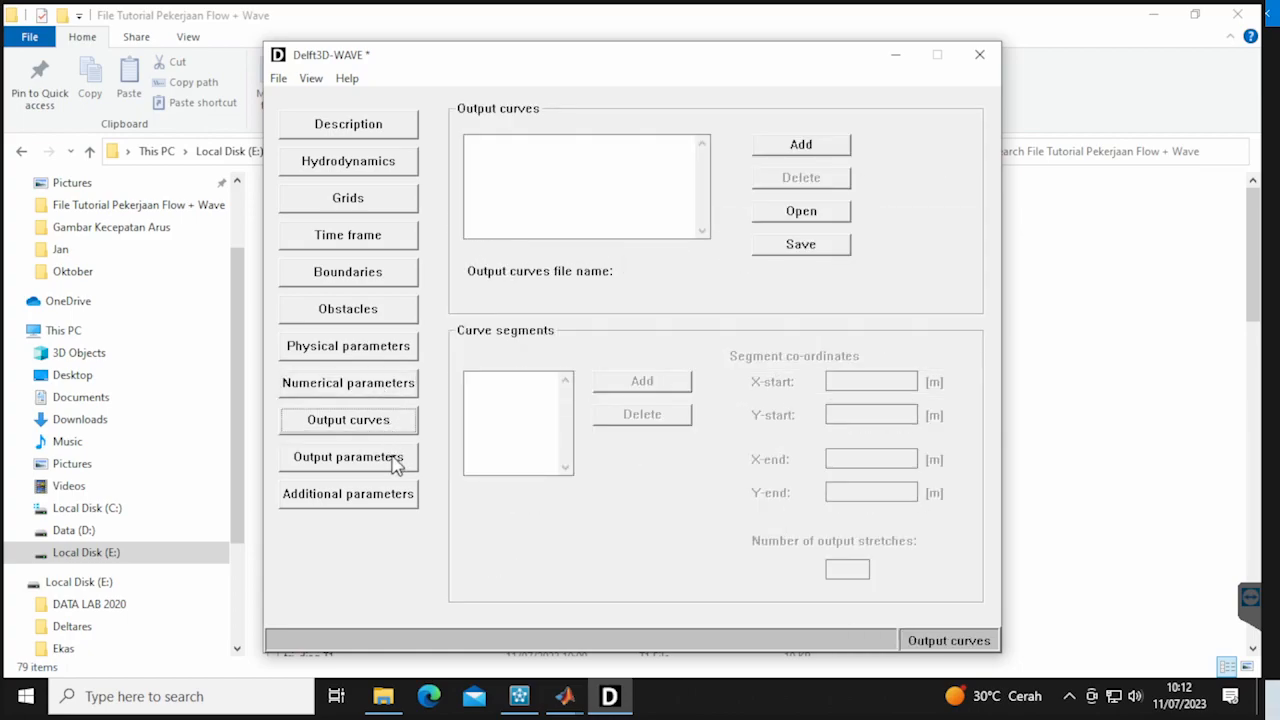
{"action": "left_click", "coordinate": [397, 459]}
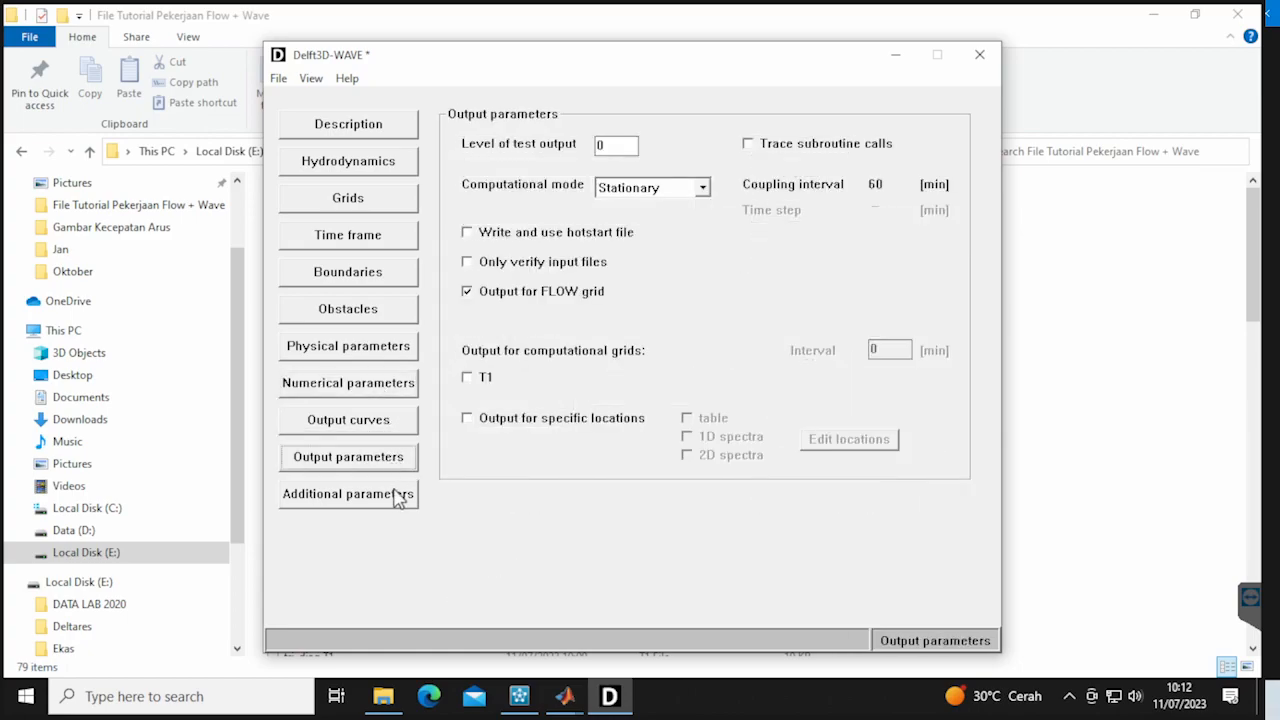
{"action": "left_click", "coordinate": [487, 381]}
{"action": "left_click", "coordinate": [888, 350]}
{"action": "key", "text": "BackSpace"}
{"action": "type", "text": "60"}
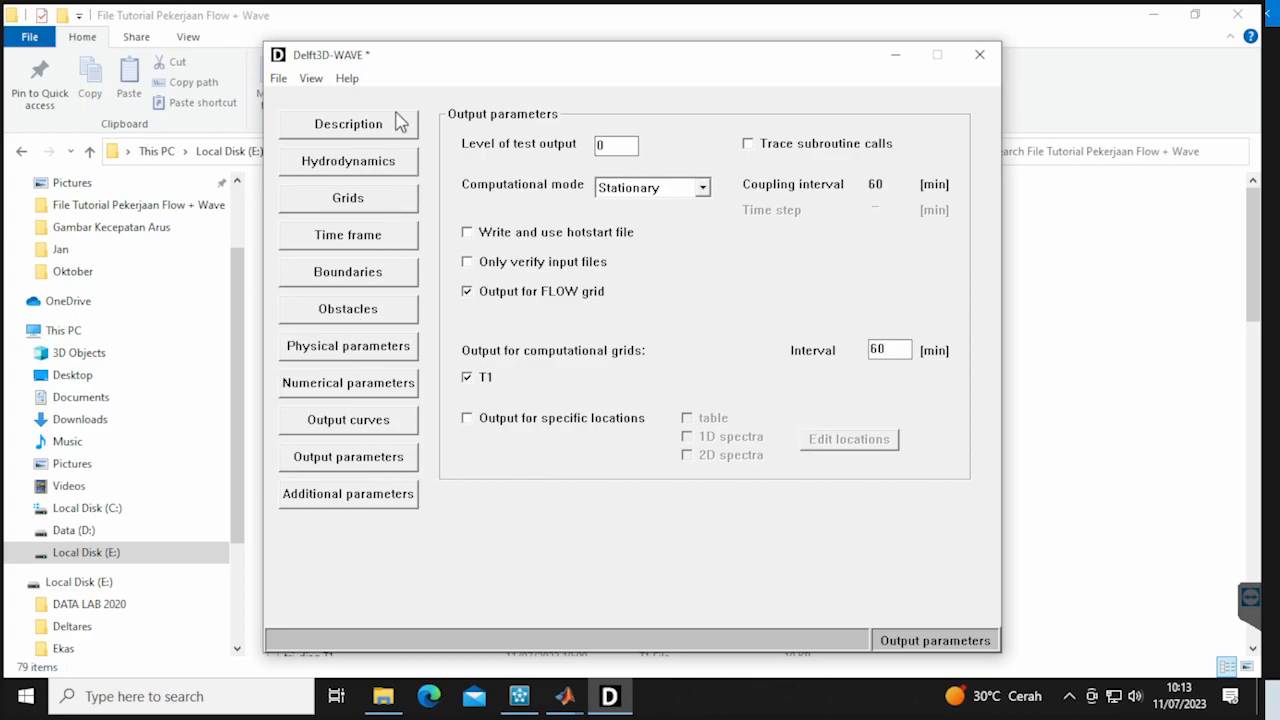
Save the WAVE input as T1-1 in the tutorial folder and close the WAVE editor
{"action": "left_click", "coordinate": [279, 79]}
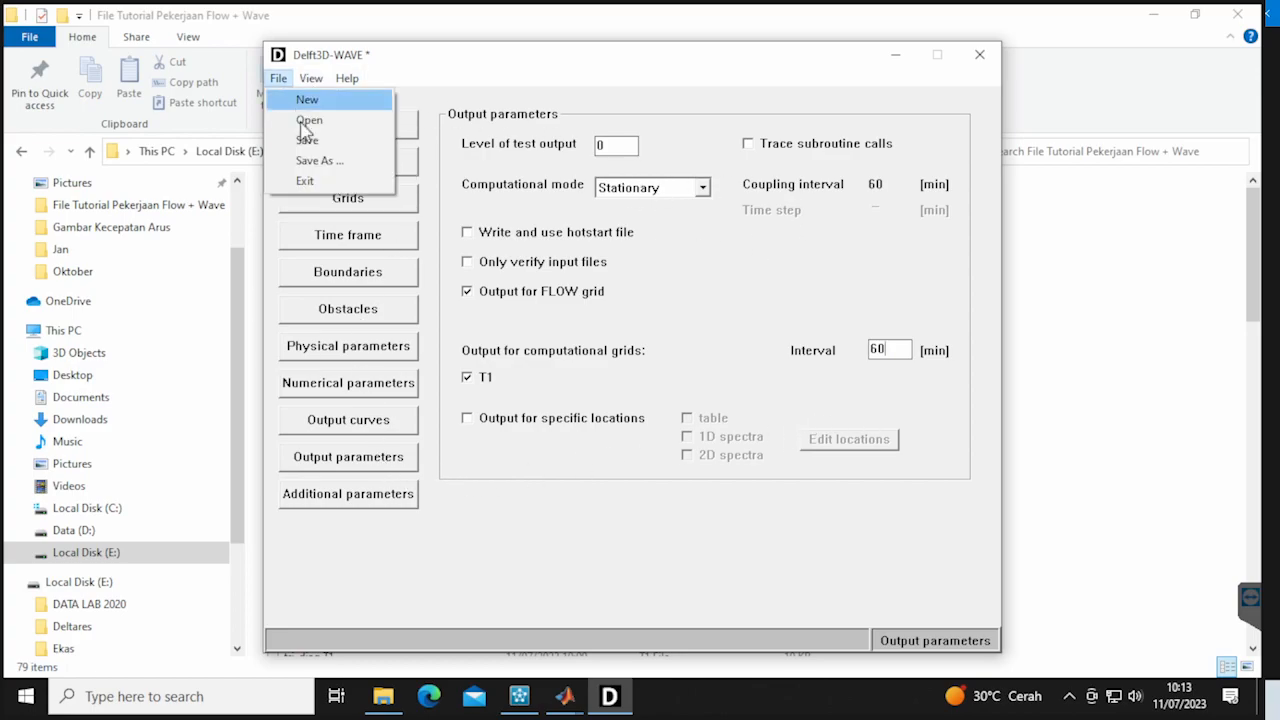
{"action": "left_click", "coordinate": [330, 160]}
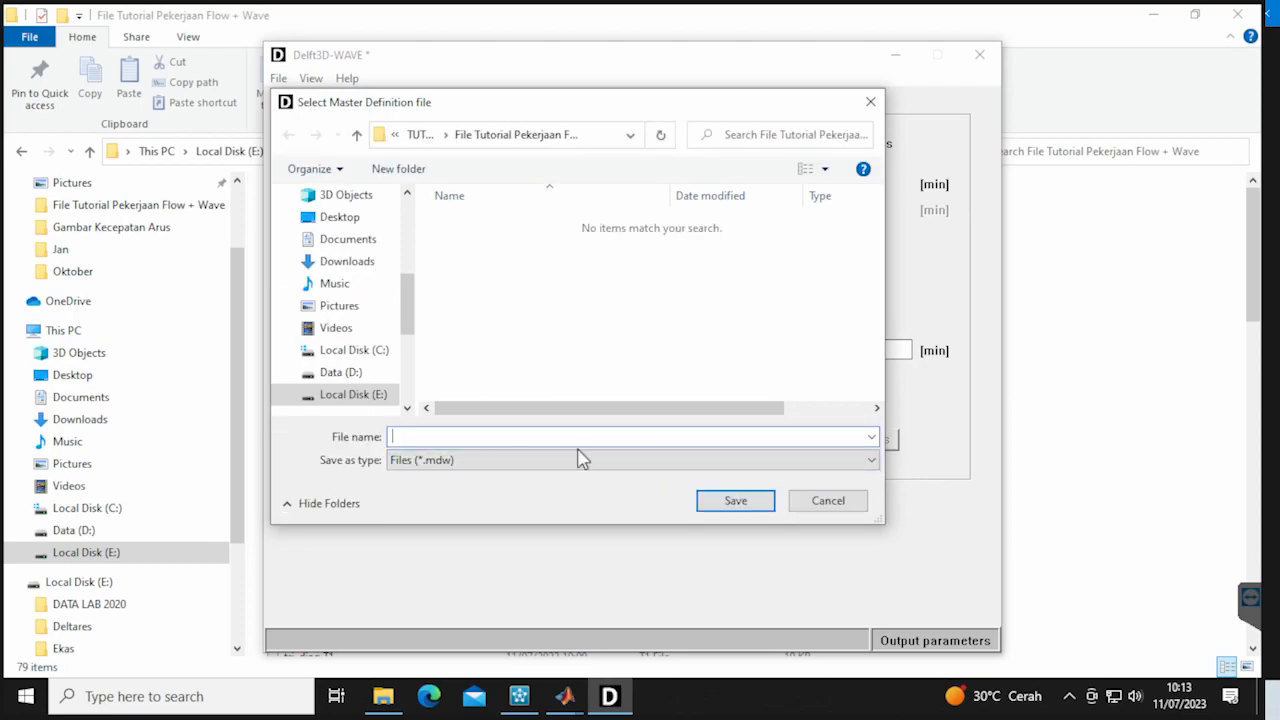
{"action": "type", "text": "T1-1"}
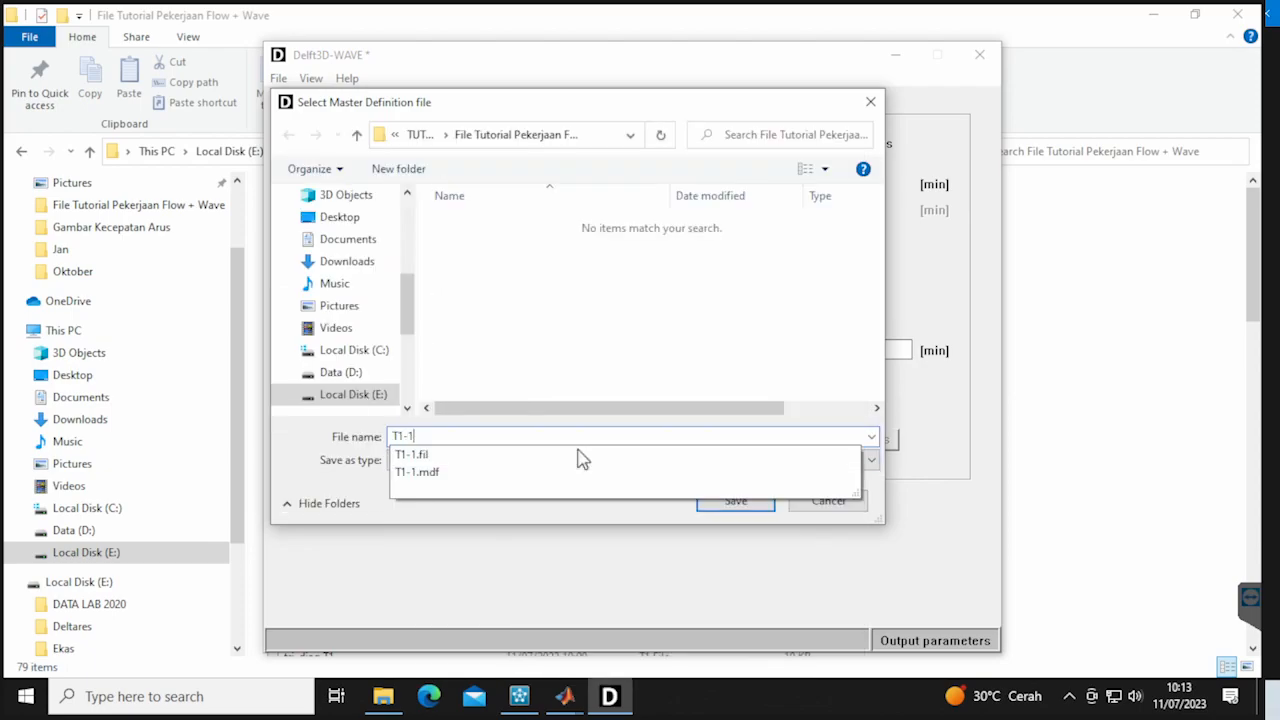
{"action": "left_click", "coordinate": [580, 350]}
{"action": "left_click", "coordinate": [731, 502]}
{"action": "left_click", "coordinate": [979, 54]}
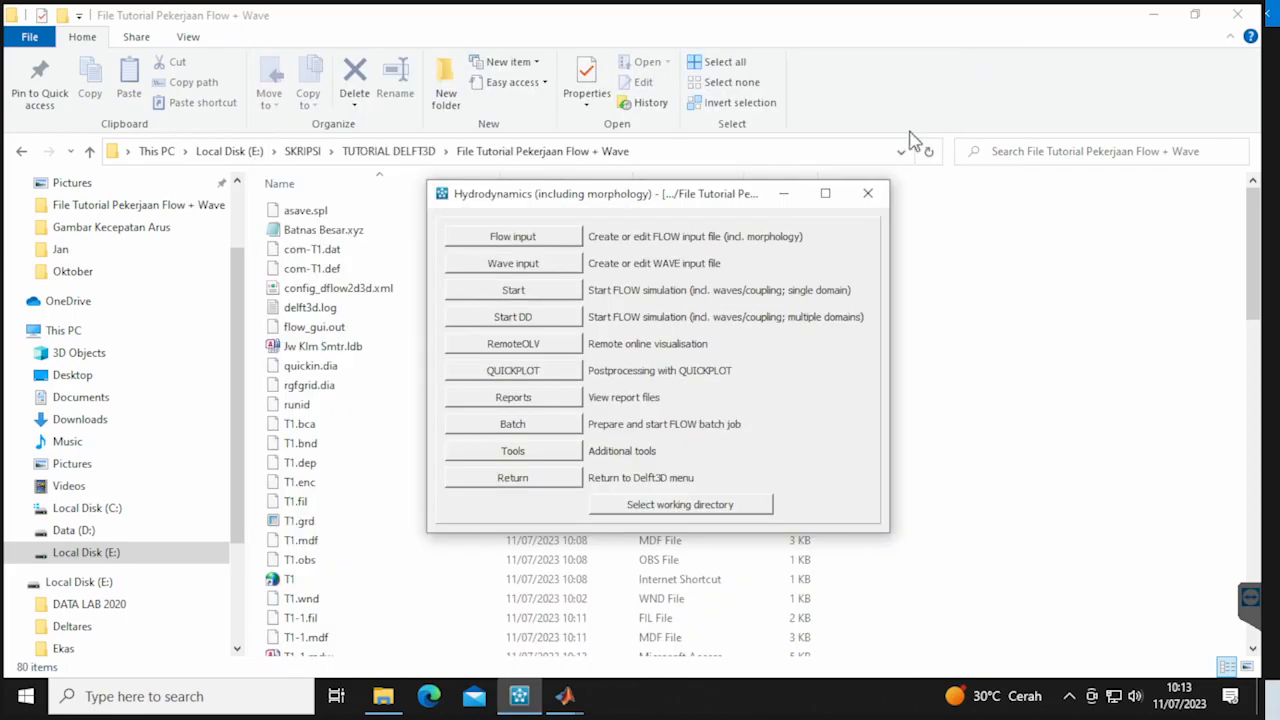
Start a single-domain FLOW simulation with wave coupling, using T1-1.mdf as the hydrodynamics input file
{"action": "left_click", "coordinate": [558, 298]}
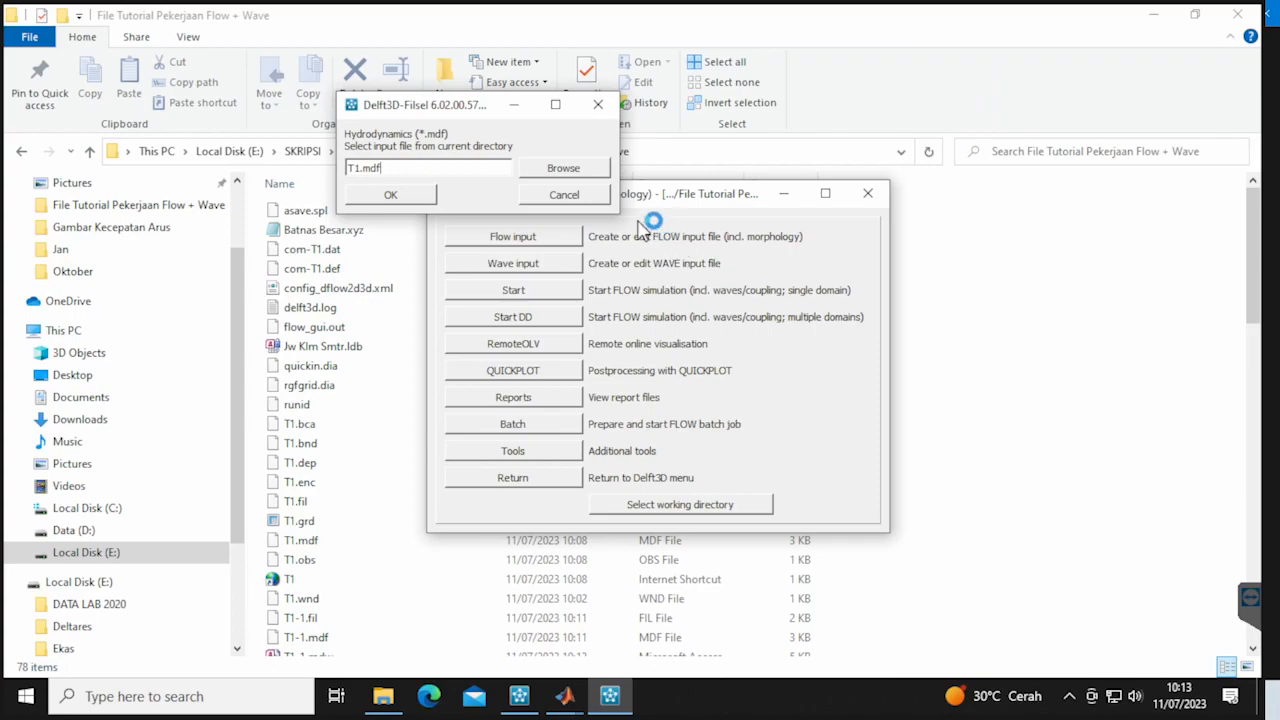
{"action": "left_click", "coordinate": [585, 167]}
{"action": "left_click", "coordinate": [617, 272]}
{"action": "double_click", "coordinate": [617, 272]}
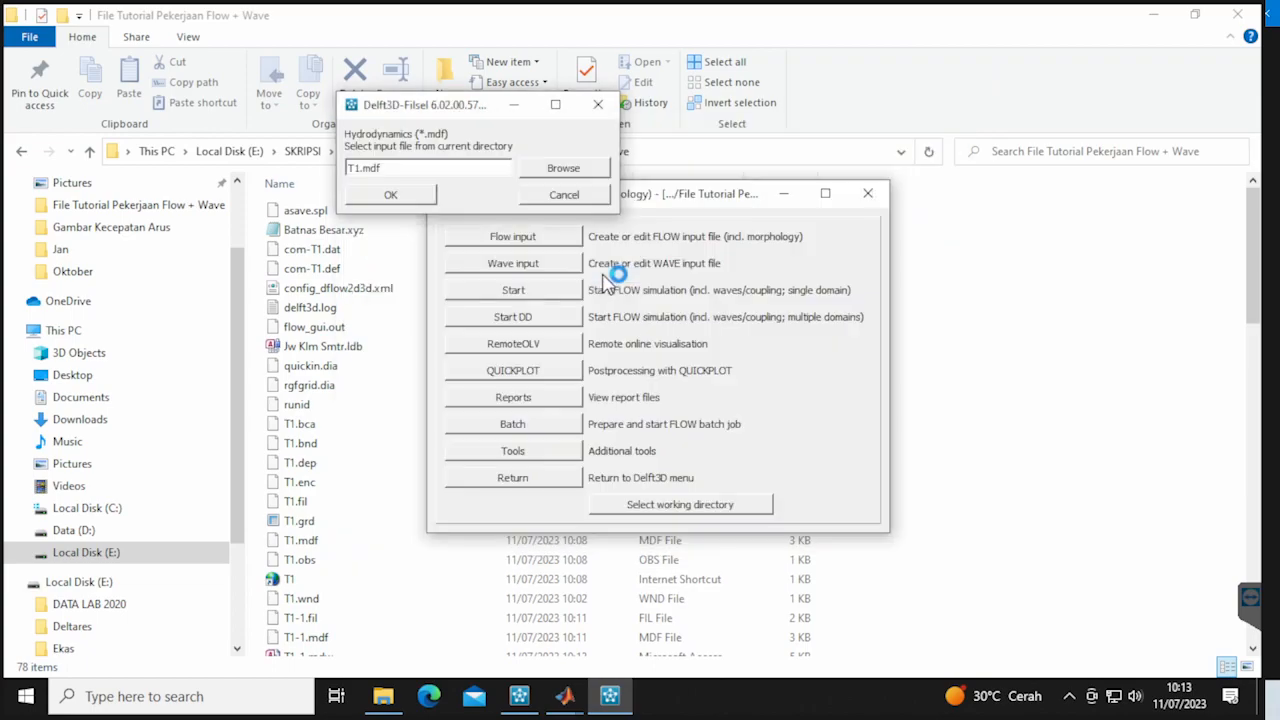
{"action": "left_click", "coordinate": [405, 199]}
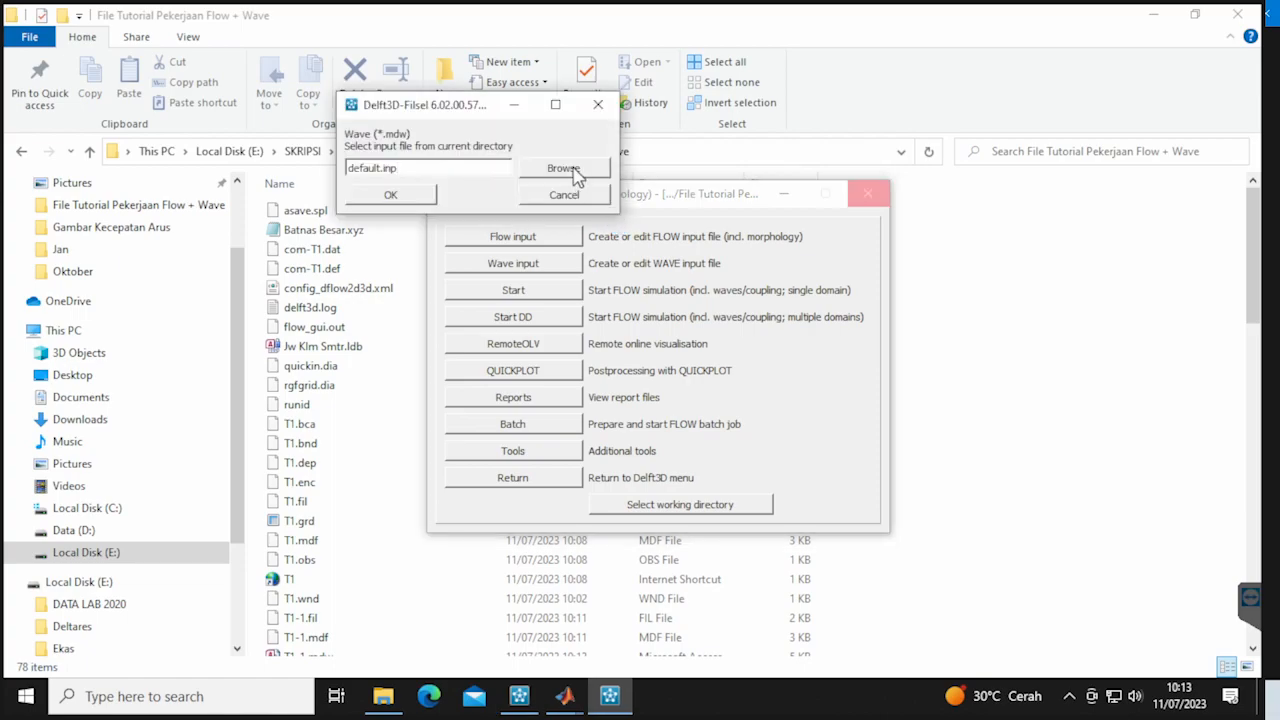
Choose T1-1.mdw as the wave input, run the coupled FLOW and WAVE computation to its end, and close the run window
{"action": "left_click", "coordinate": [577, 172]}
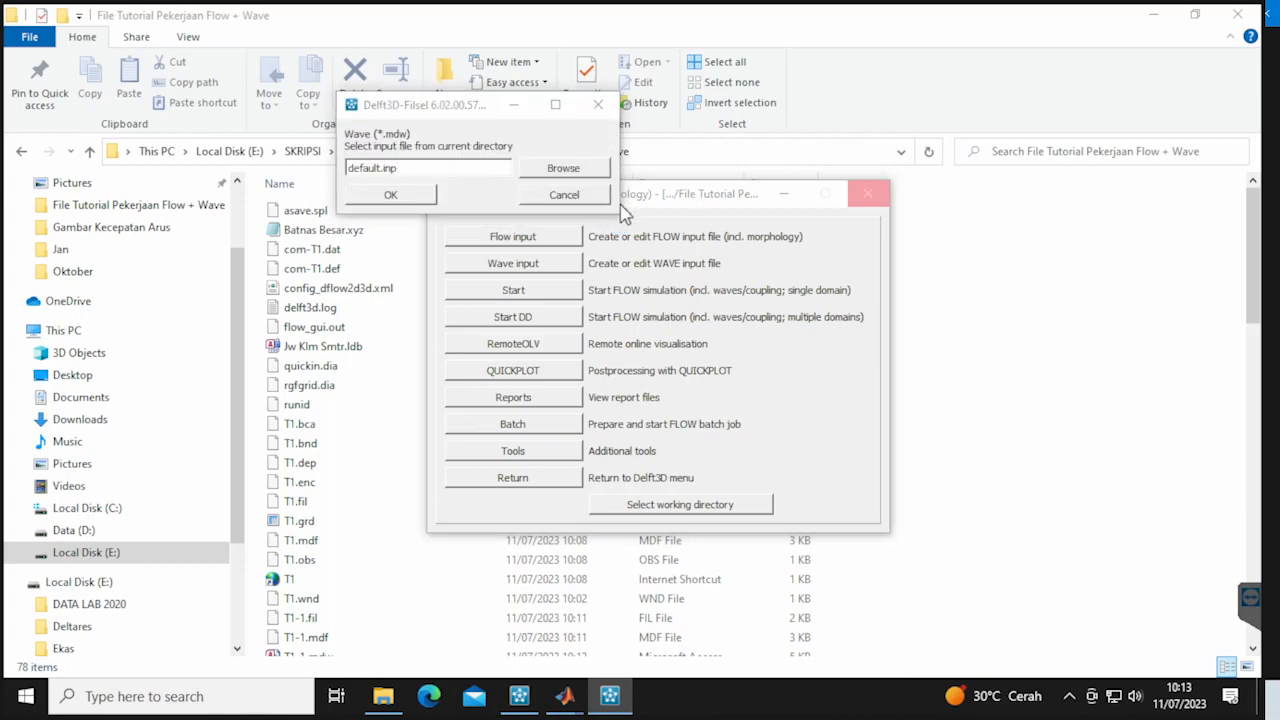
{"action": "double_click", "coordinate": [606, 257]}
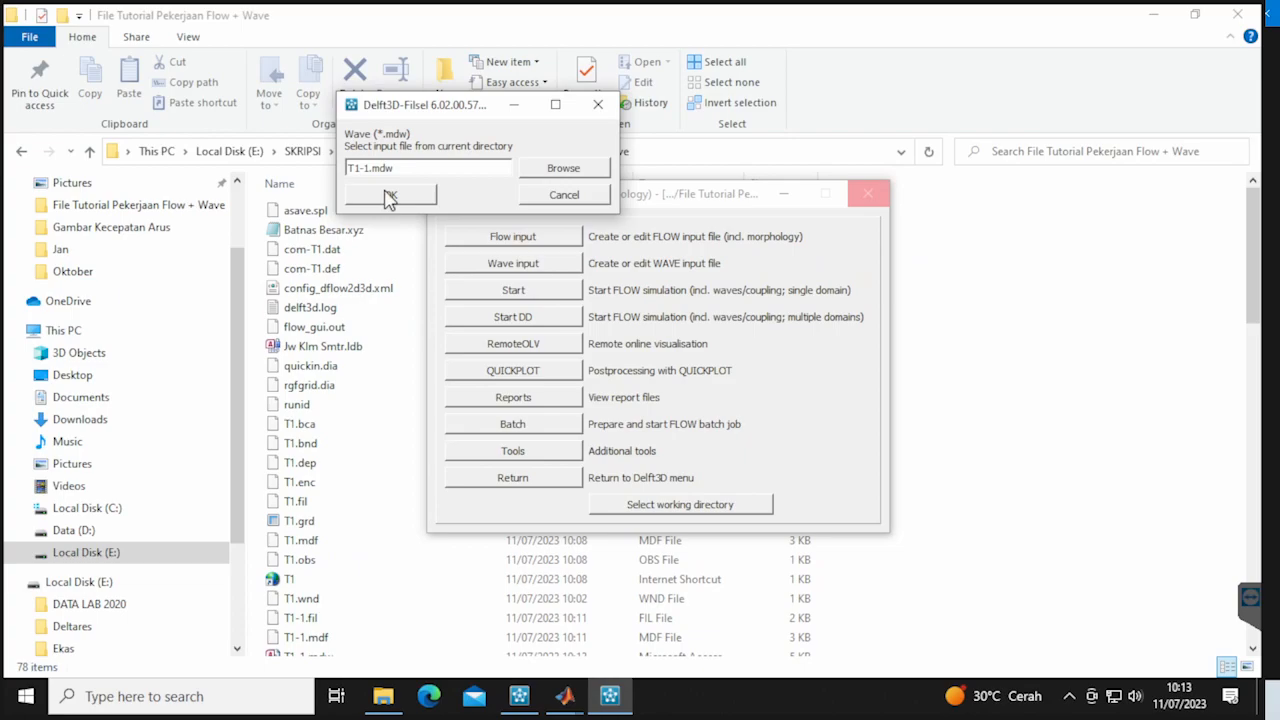
{"action": "left_click", "coordinate": [388, 195]}
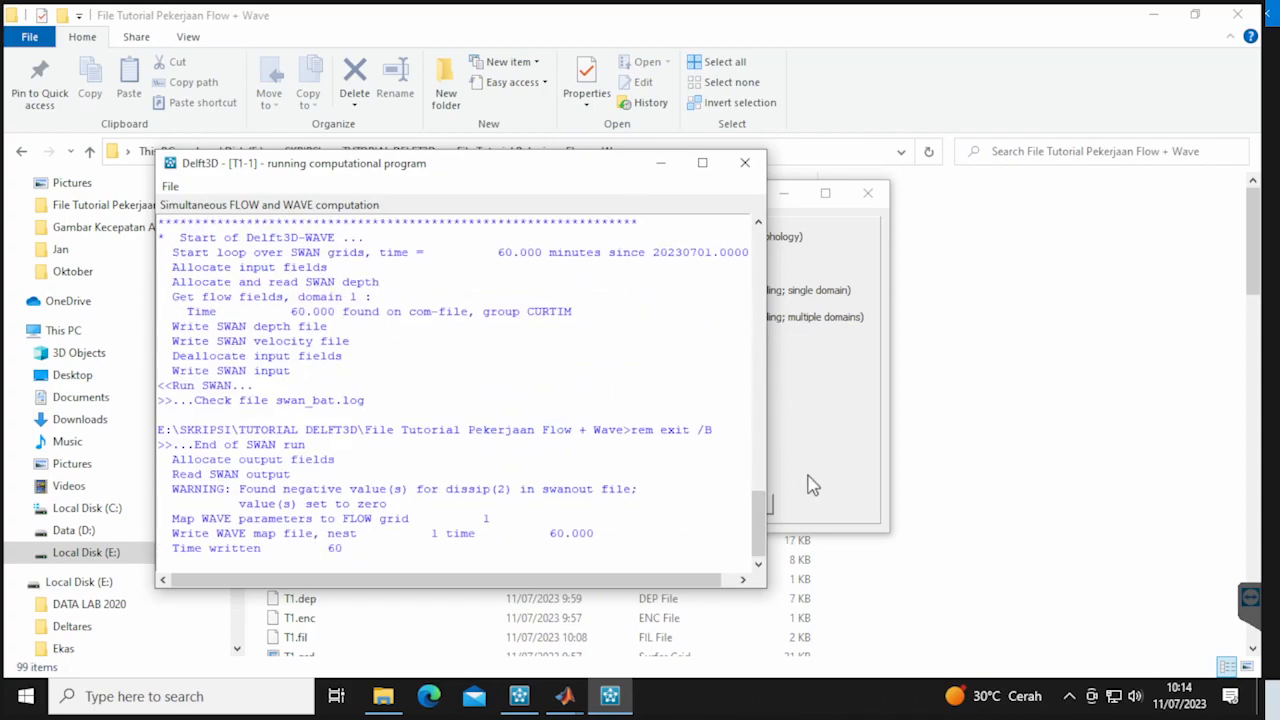
{"action": "mouse_move", "coordinate": [993, 696]}
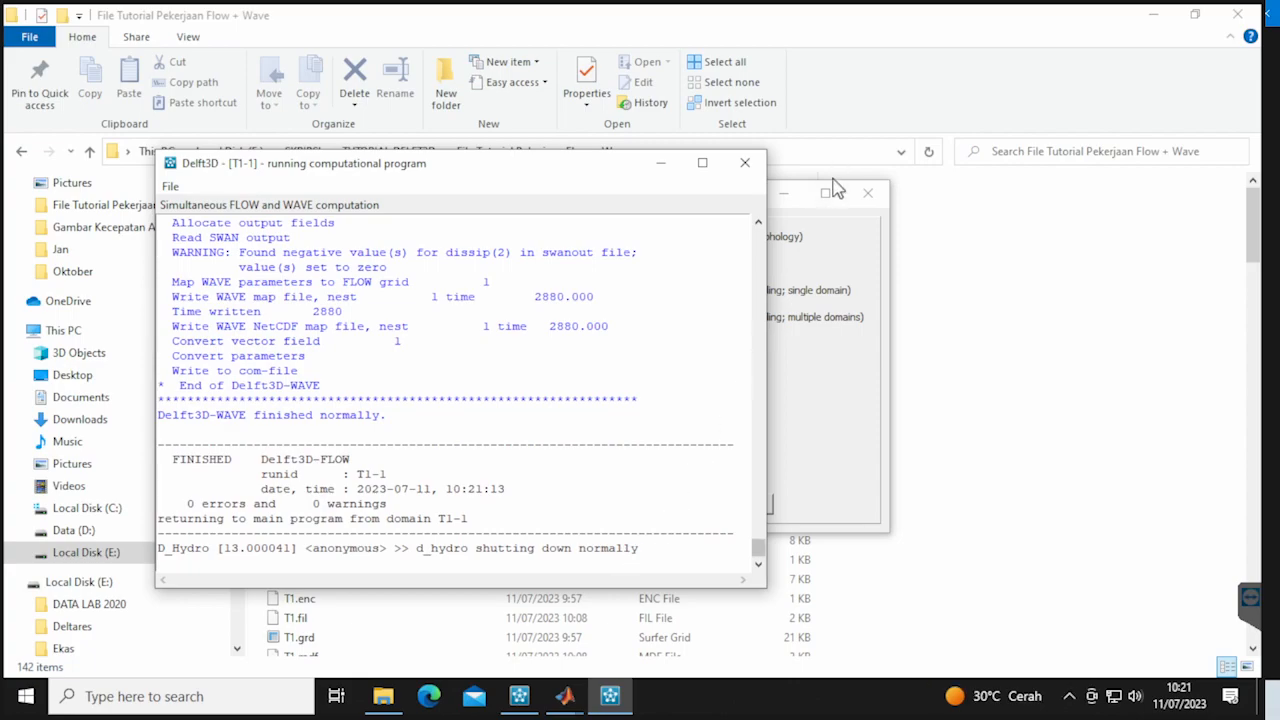
{"action": "left_click", "coordinate": [744, 165]}
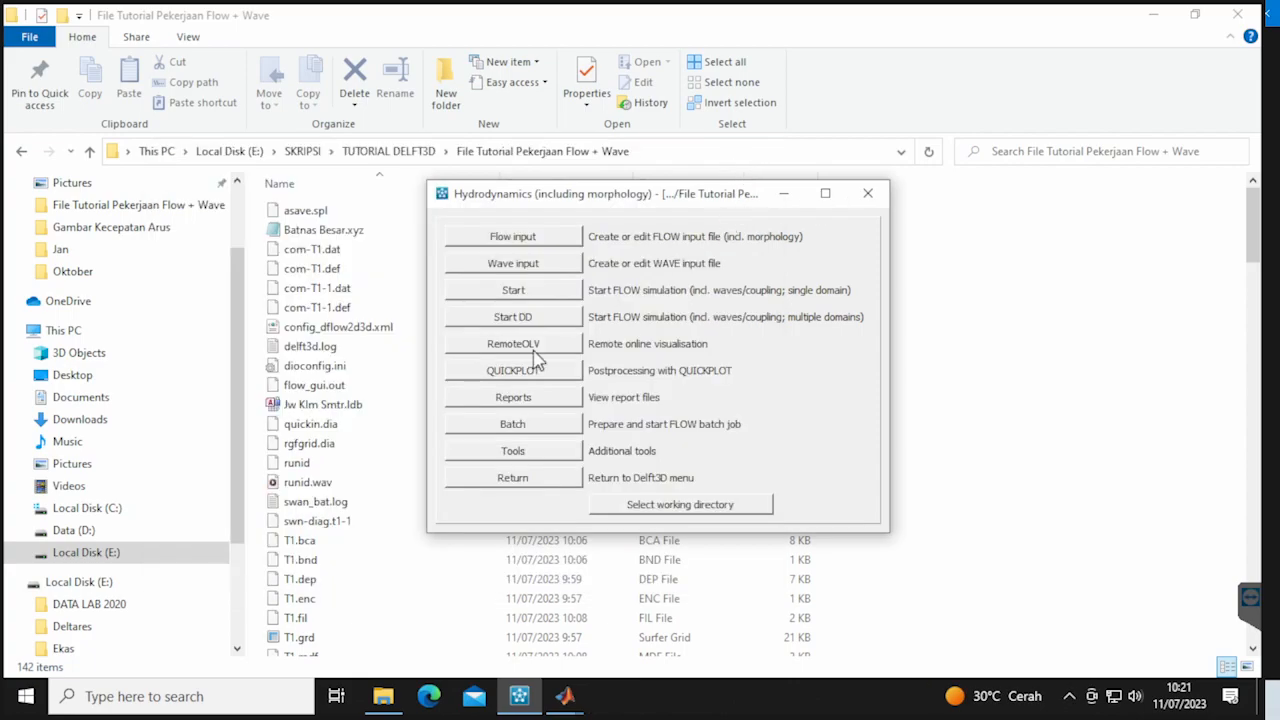
Launch QUICKPLOT and open the wave output file wavm-t1-1.dat from the tutorial folder
{"action": "left_click", "coordinate": [505, 371]}
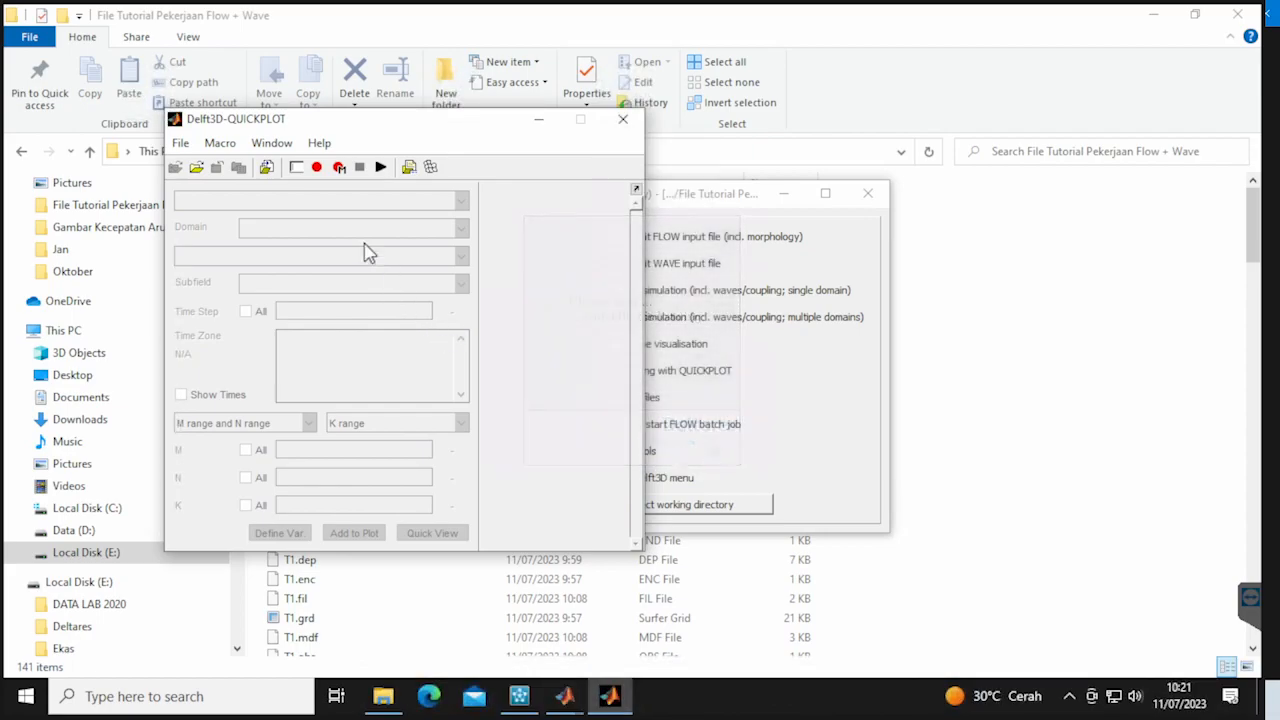
{"action": "left_click", "coordinate": [180, 143]}
{"action": "left_click", "coordinate": [226, 170]}
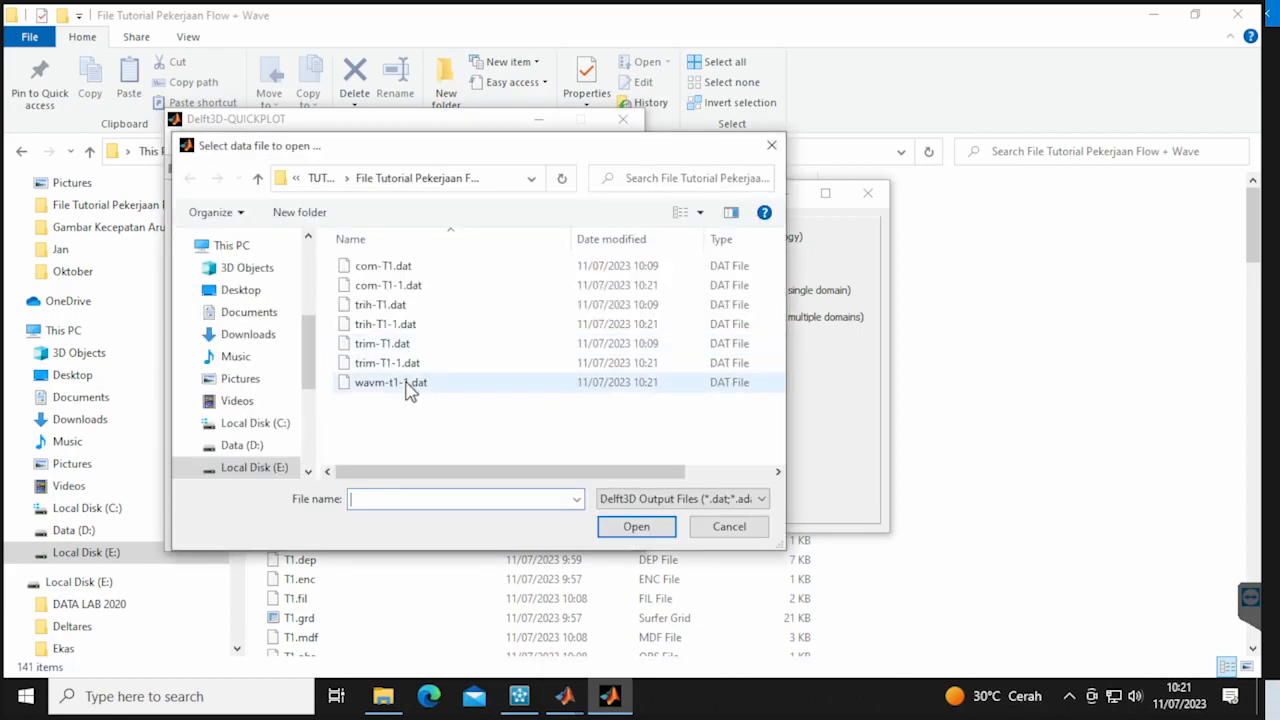
{"action": "double_click", "coordinate": [388, 388]}
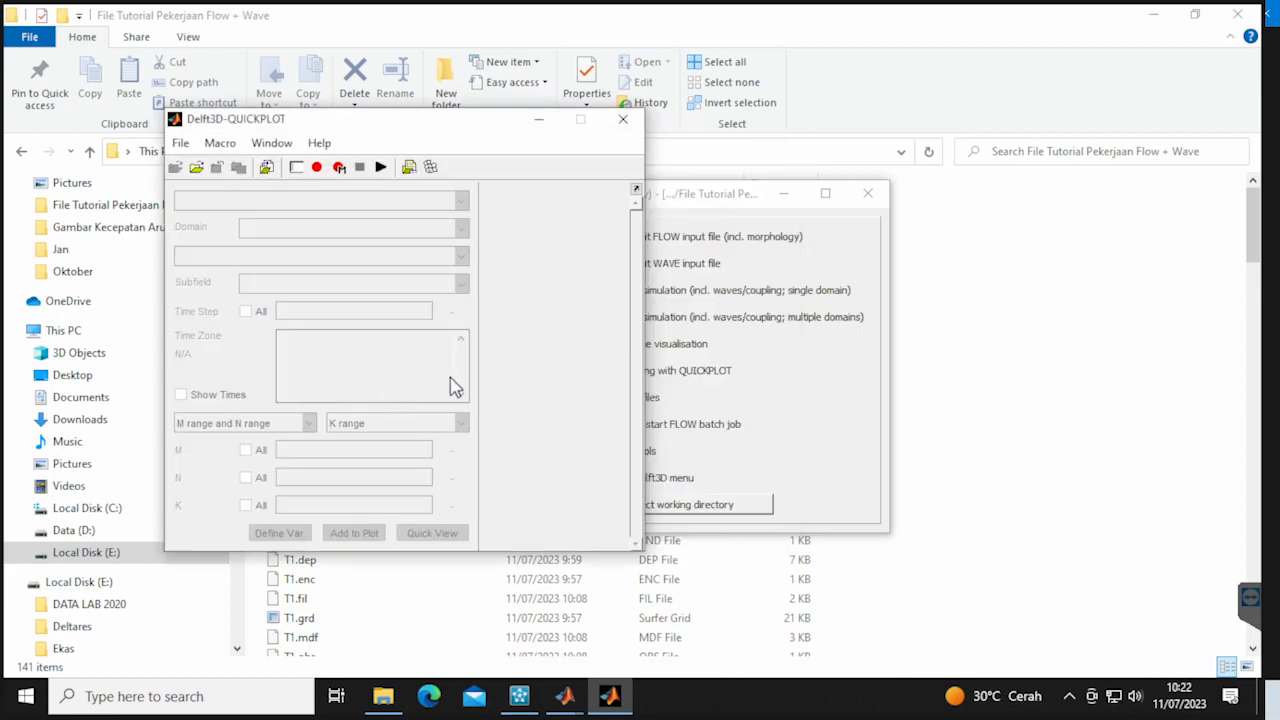
Animate the hsig wave height over all time steps as a quick plot
{"action": "left_click", "coordinate": [356, 260]}
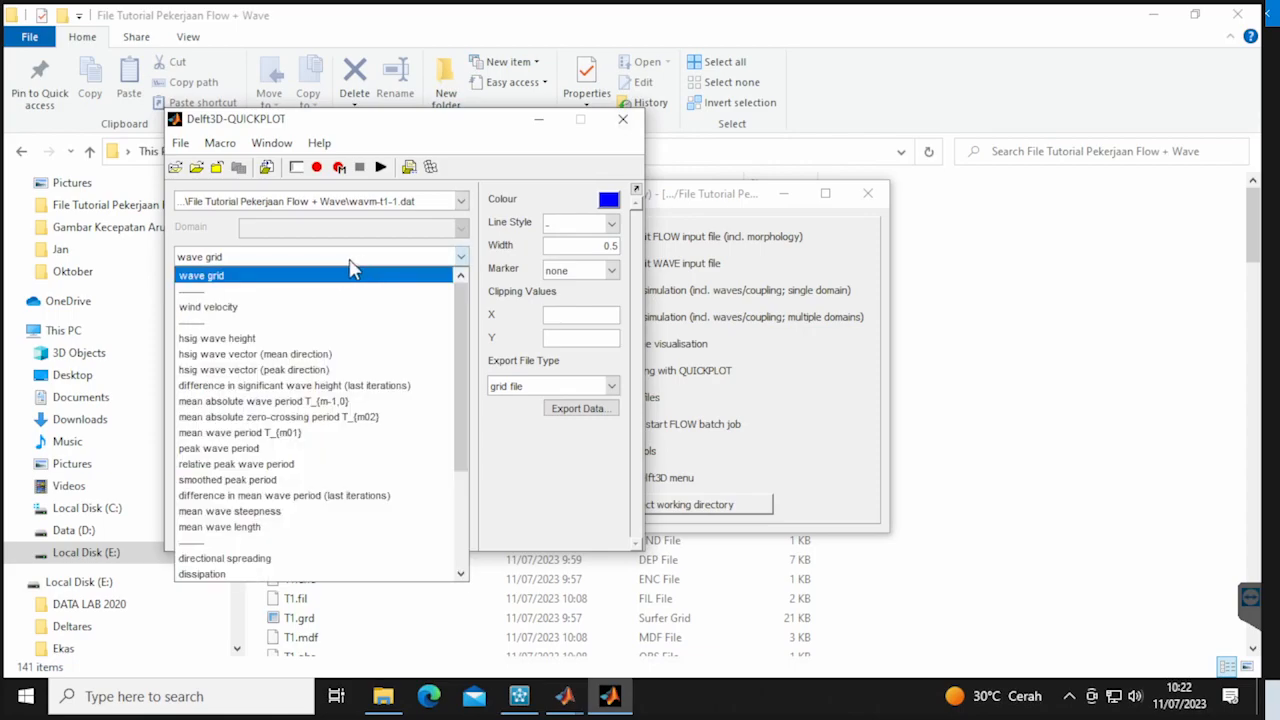
{"action": "left_click", "coordinate": [300, 340]}
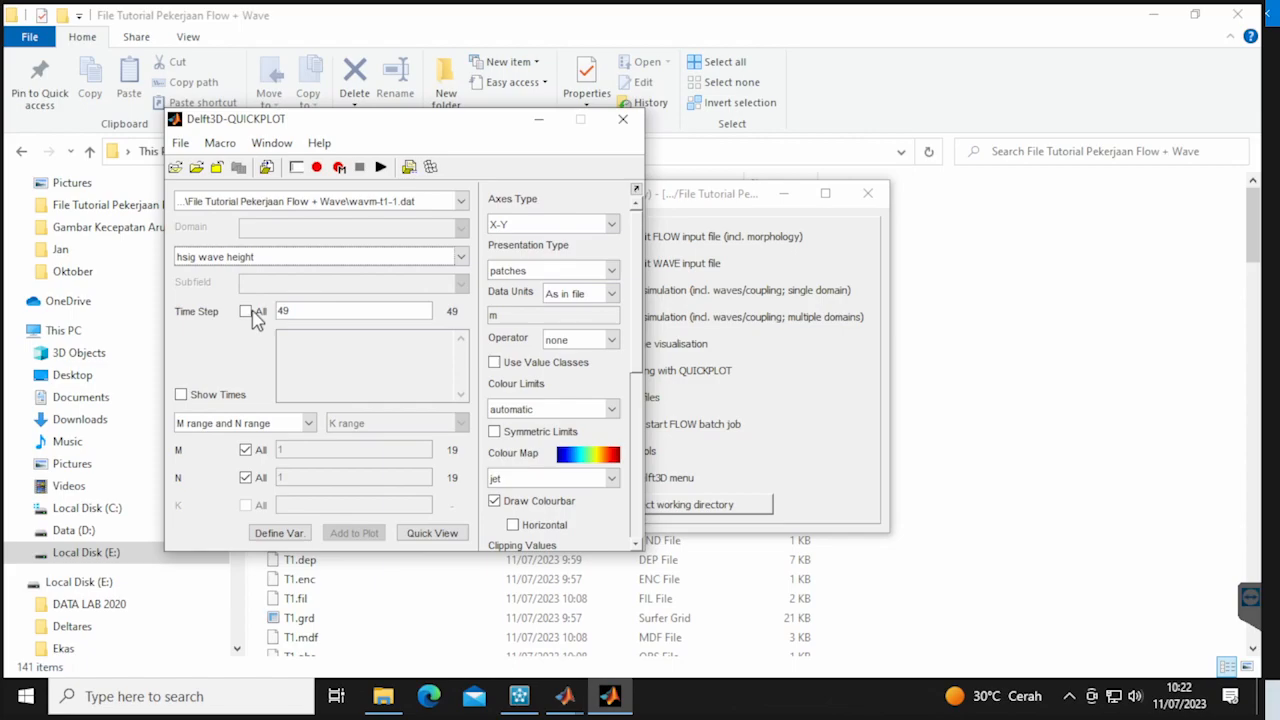
{"action": "left_click", "coordinate": [246, 311]}
{"action": "left_click", "coordinate": [433, 533]}
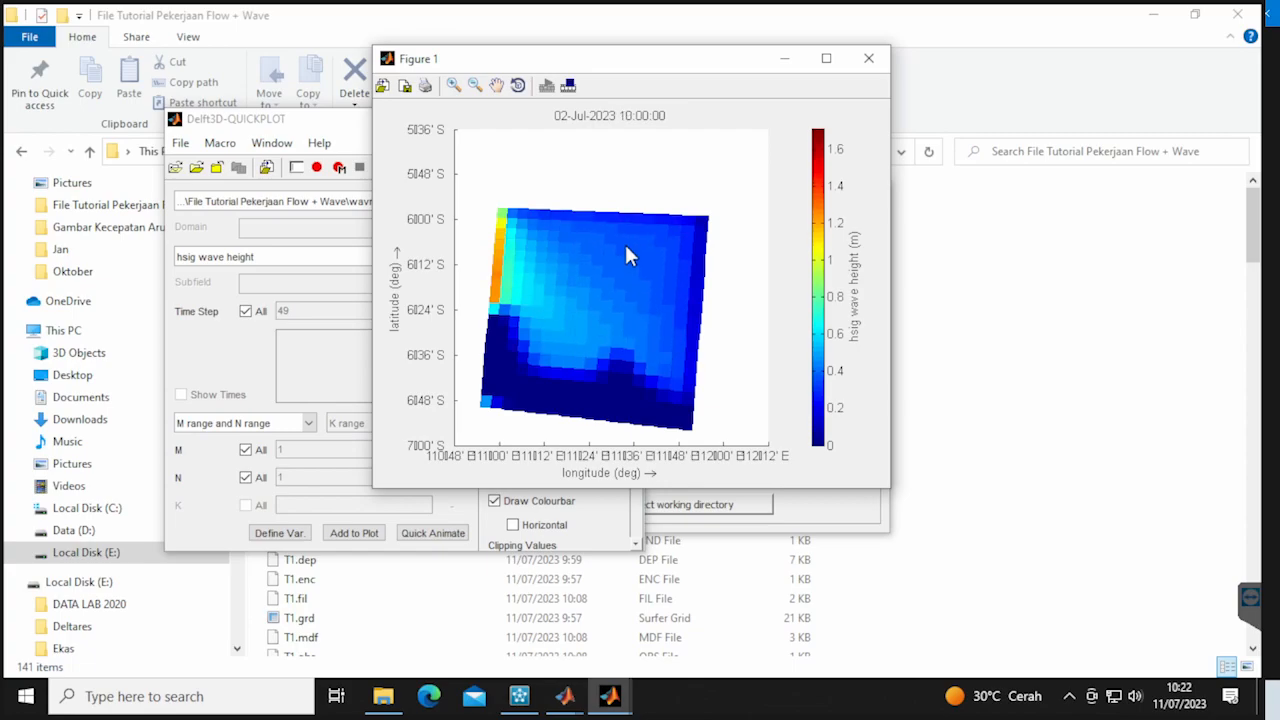
Close the wave height figure and QUICKPLOT, and minimize the Hydrodynamics menu window
{"action": "left_click", "coordinate": [857, 64]}
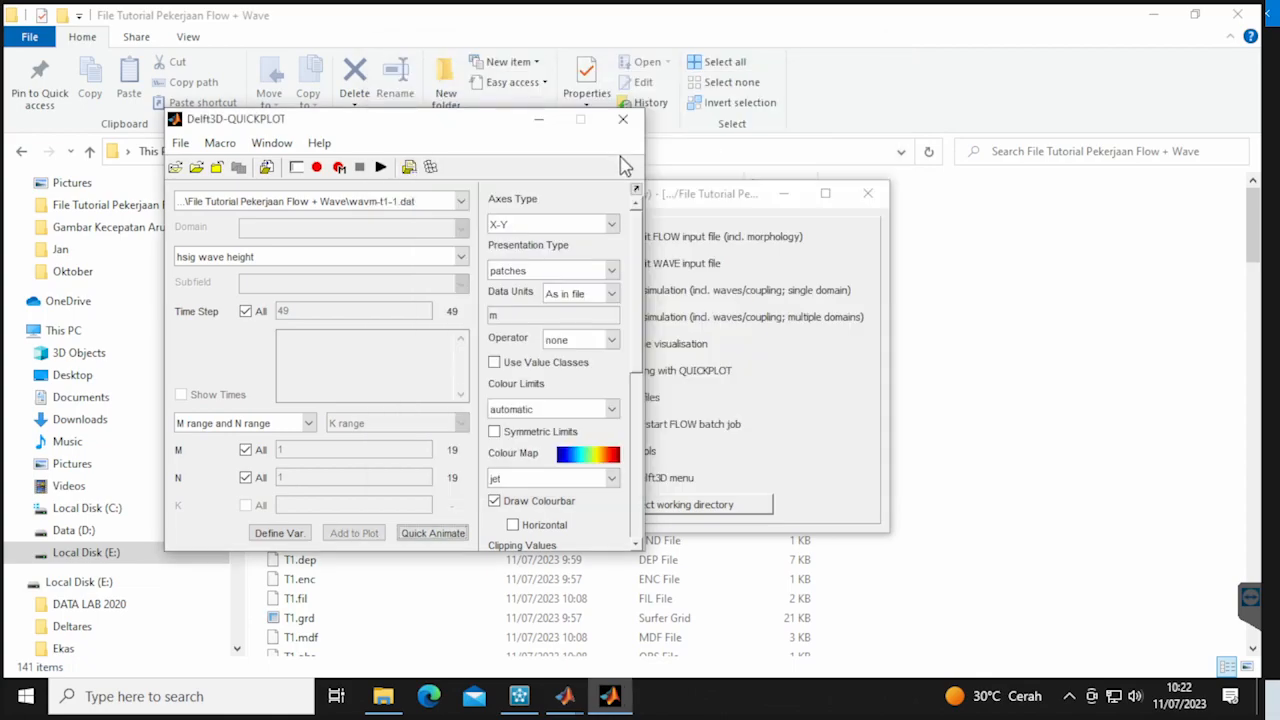
{"action": "left_click", "coordinate": [623, 120]}
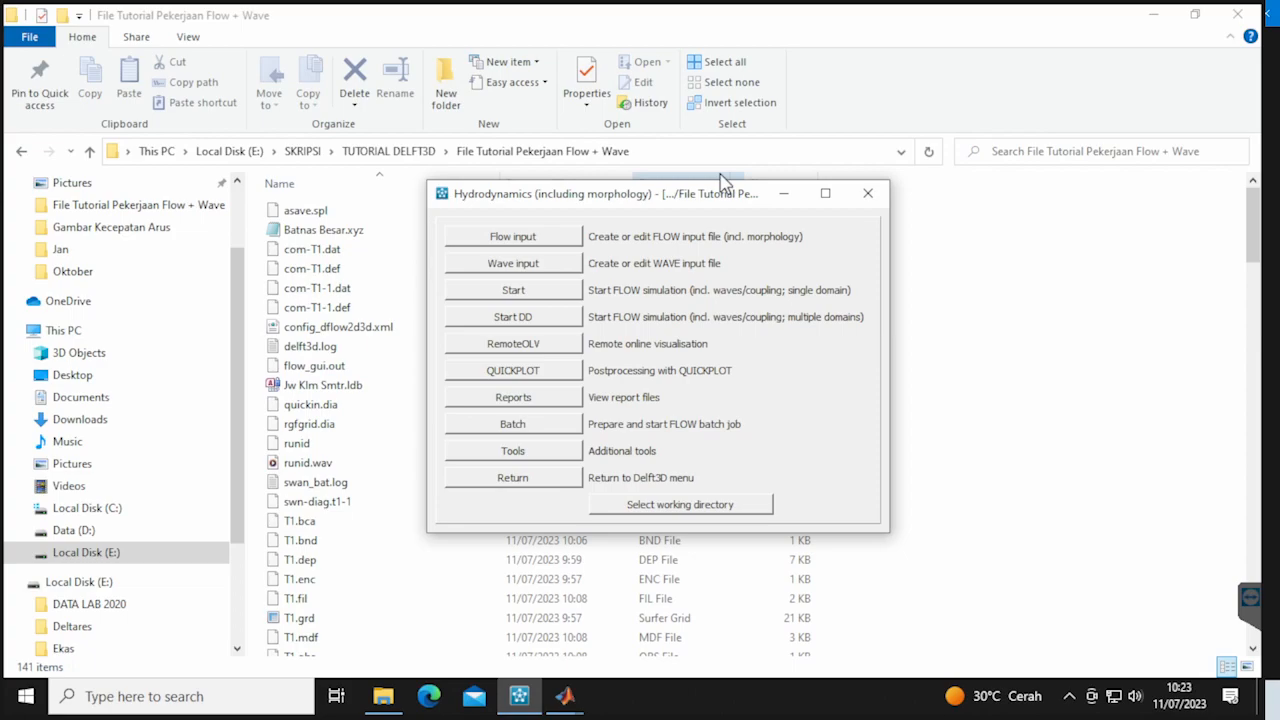
{"action": "left_click", "coordinate": [782, 195]}
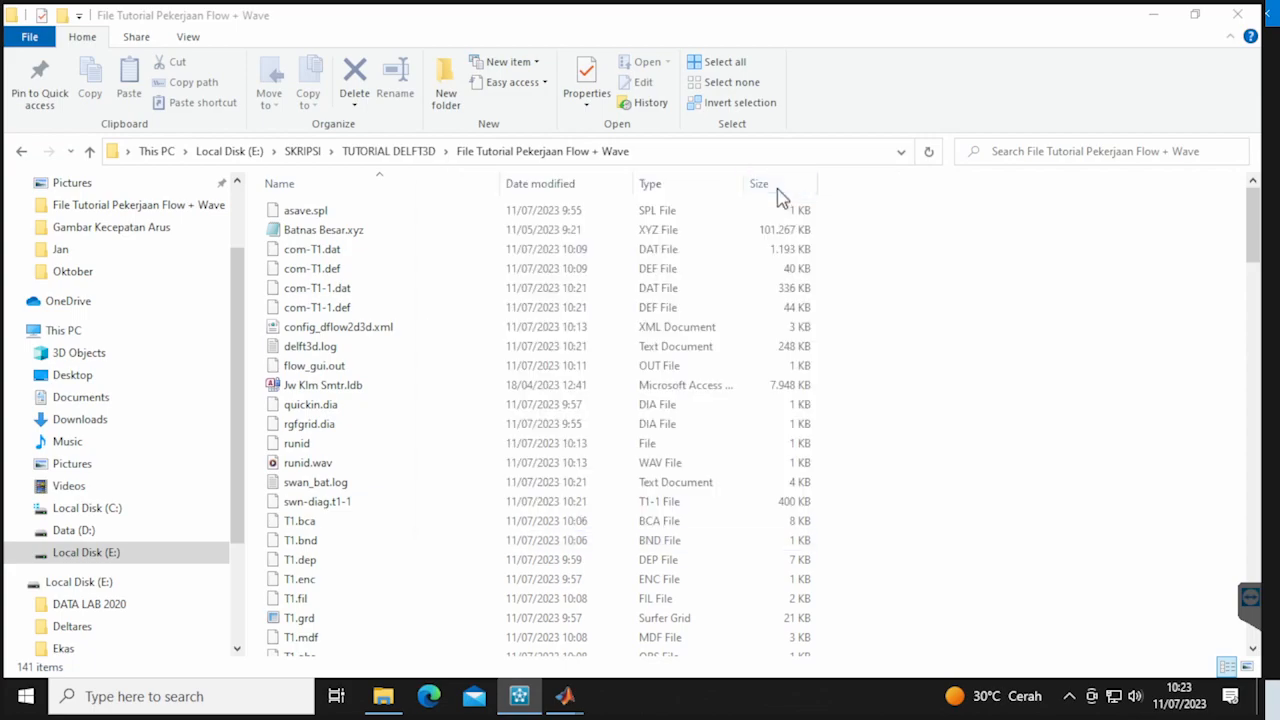